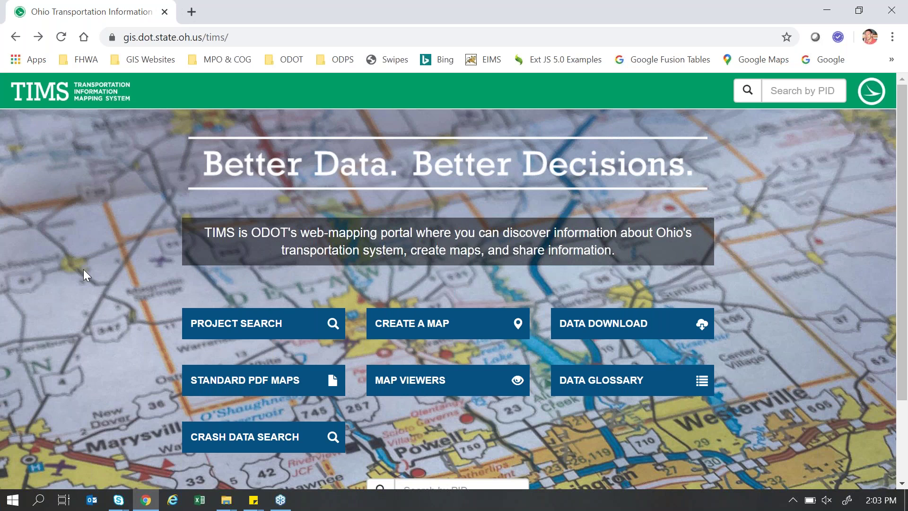
Open the Crash Data Search tool from the TIMS home page.
{"action": "scroll", "coordinate": [84, 270], "scroll_direction": "down", "scroll_amount": 2}
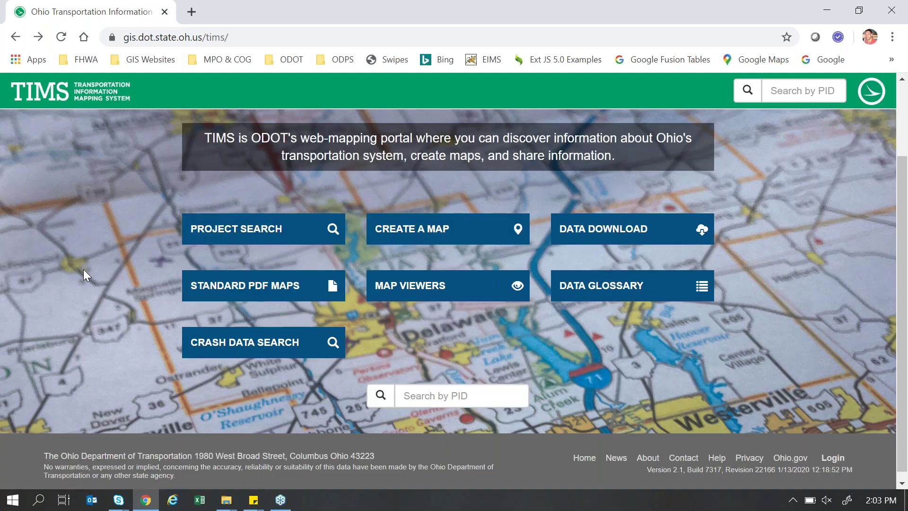
{"action": "scroll", "coordinate": [122, 378], "scroll_direction": "up", "scroll_amount": 2}
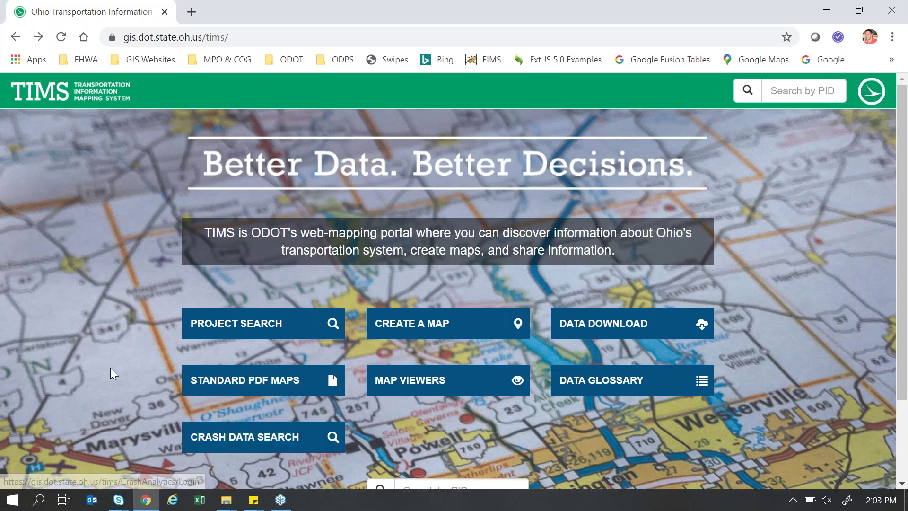
{"action": "scroll", "coordinate": [110, 374], "scroll_direction": "down", "scroll_amount": 2}
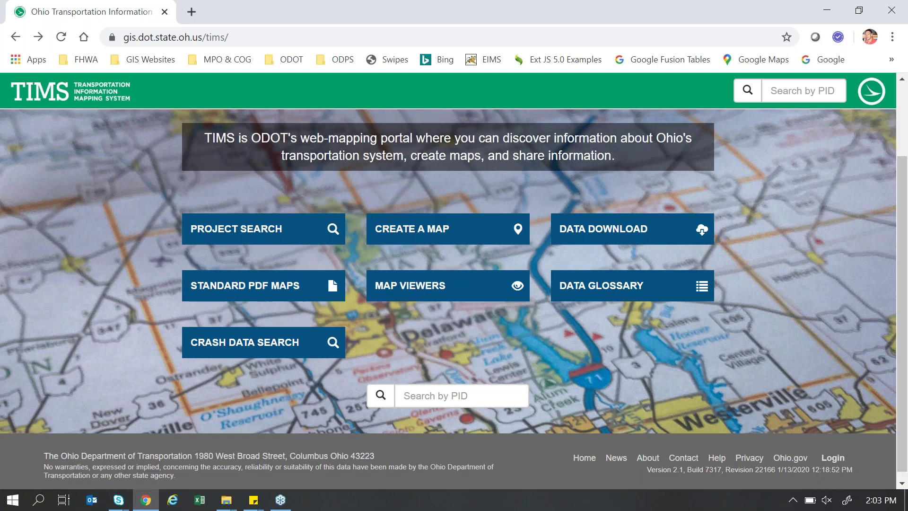
{"action": "left_click", "coordinate": [263, 342]}
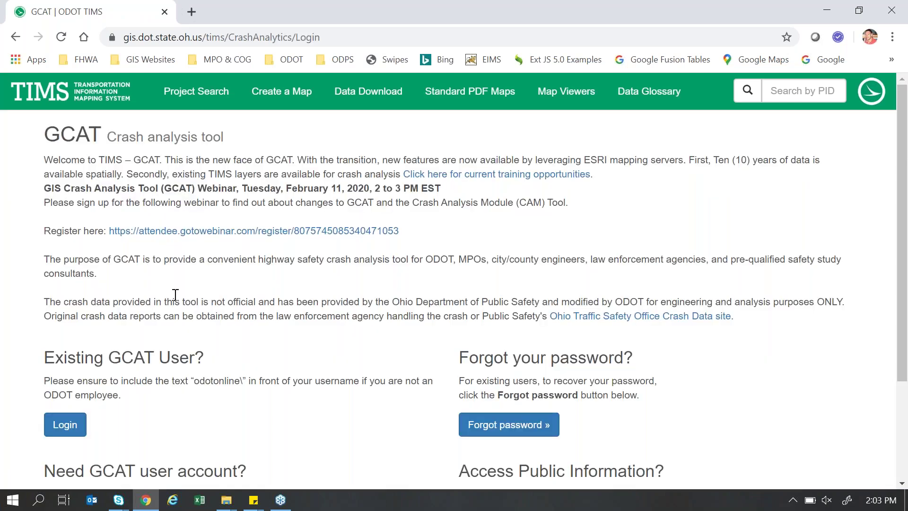
Review the GCAT access options and log in as an existing GCAT user.
{"action": "scroll", "coordinate": [175, 294], "scroll_direction": "down", "scroll_amount": 2}
{"action": "scroll", "coordinate": [175, 294], "scroll_direction": "up", "scroll_amount": 2}
{"action": "scroll", "coordinate": [151, 298], "scroll_direction": "down", "scroll_amount": 2}
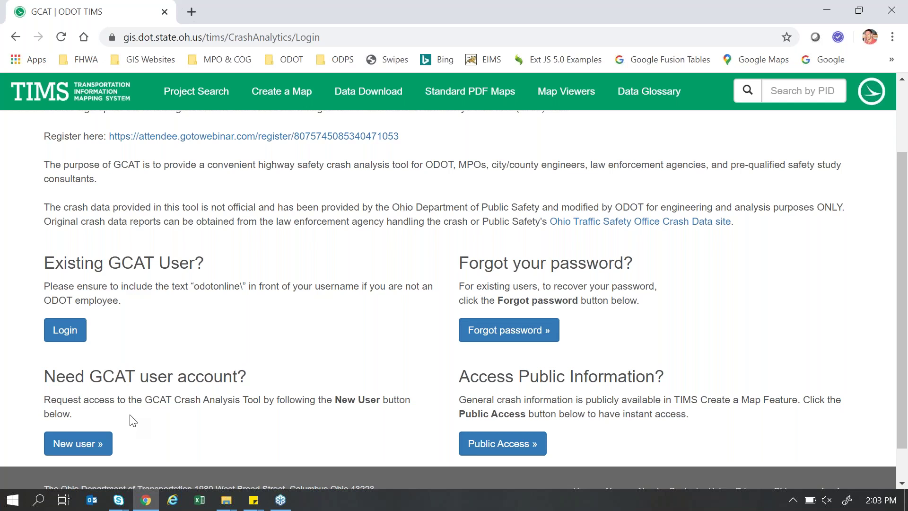
{"action": "scroll", "coordinate": [132, 420], "scroll_direction": "down", "scroll_amount": 2}
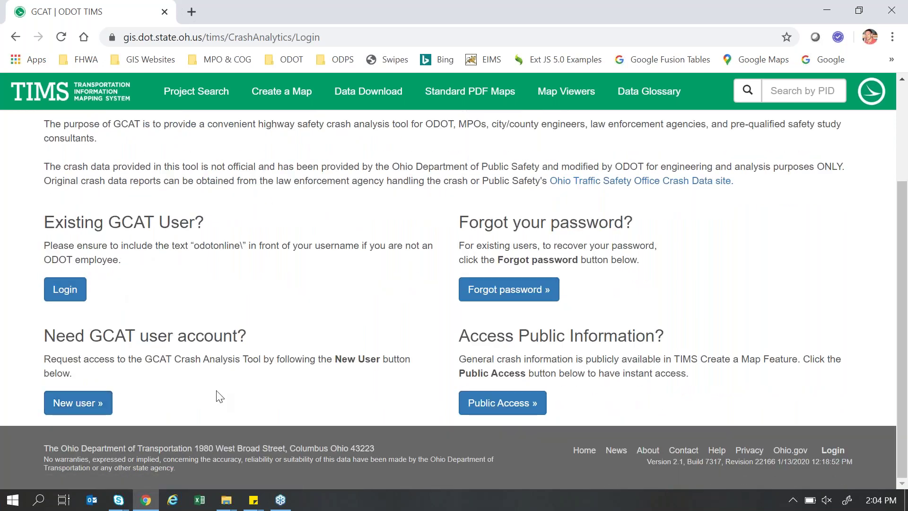
{"action": "scroll", "coordinate": [217, 396], "scroll_direction": "up", "scroll_amount": 2}
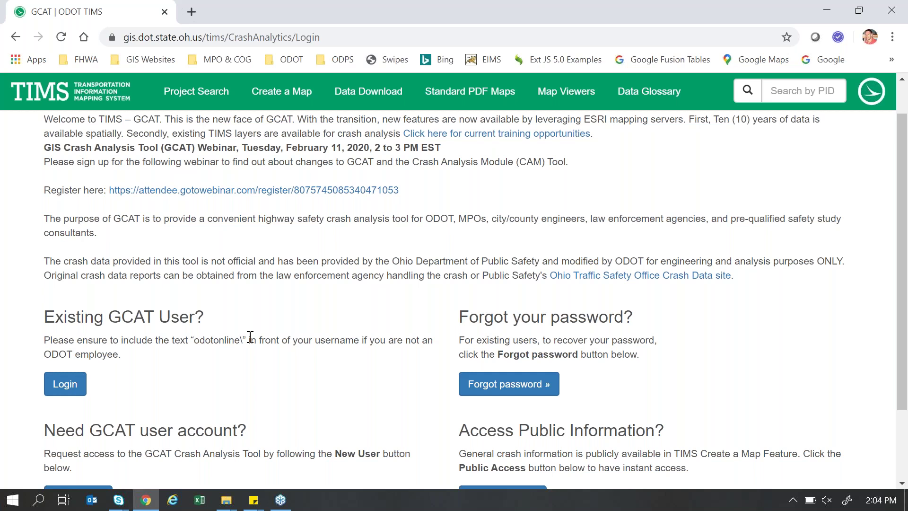
{"action": "left_click", "coordinate": [79, 389]}
{"action": "left_click", "coordinate": [65, 390]}
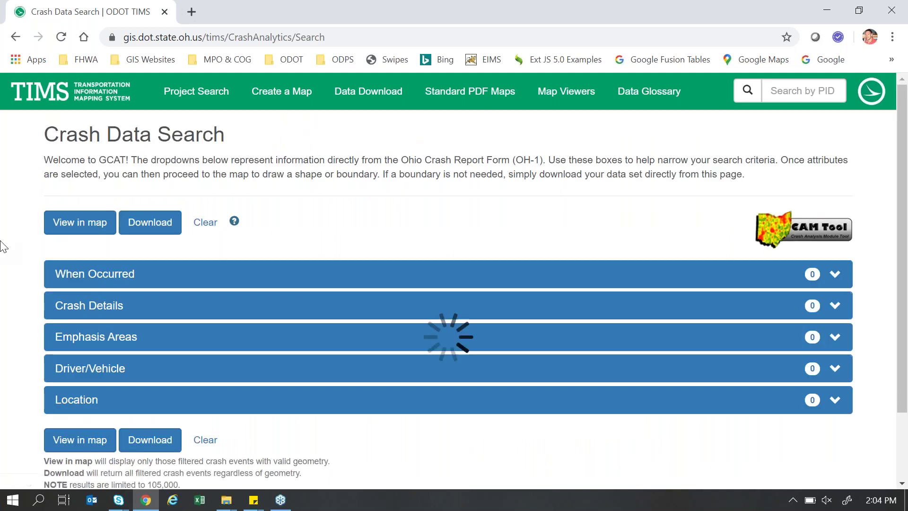
Collapse the open crash search sections, including Location, and reduce the page zoom by one level.
{"action": "left_click", "coordinate": [204, 222]}
{"action": "left_click", "coordinate": [198, 278]}
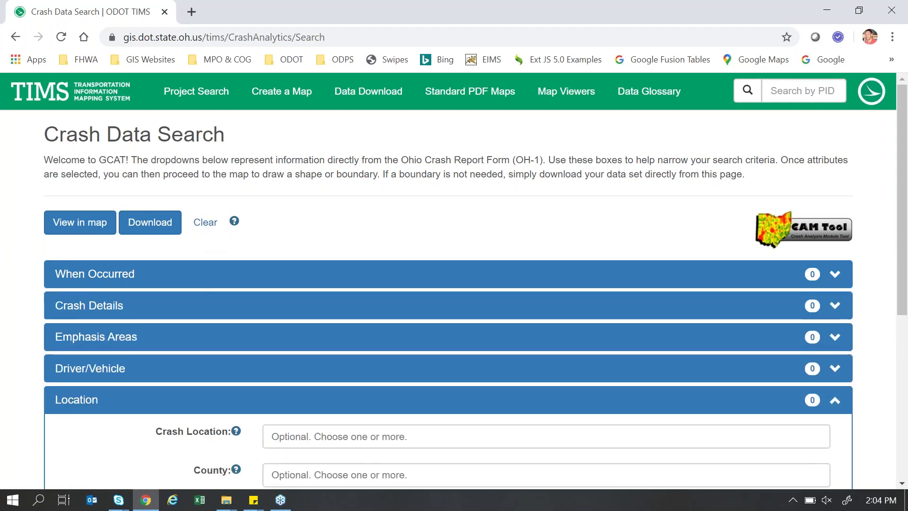
{"action": "left_click", "coordinate": [175, 408]}
{"action": "key", "text": "ctrl+minus"}
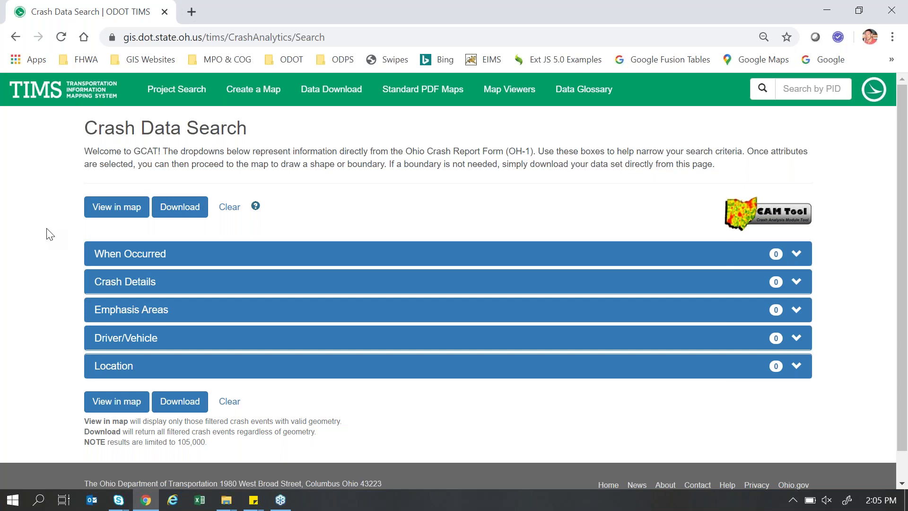
Expand the When Occurred section and examine the available crash years.
{"action": "scroll", "coordinate": [30, 233], "scroll_direction": "down", "scroll_amount": 1}
{"action": "scroll", "coordinate": [29, 234], "scroll_direction": "down", "scroll_amount": 1}
{"action": "scroll", "coordinate": [29, 233], "scroll_direction": "up", "scroll_amount": 1}
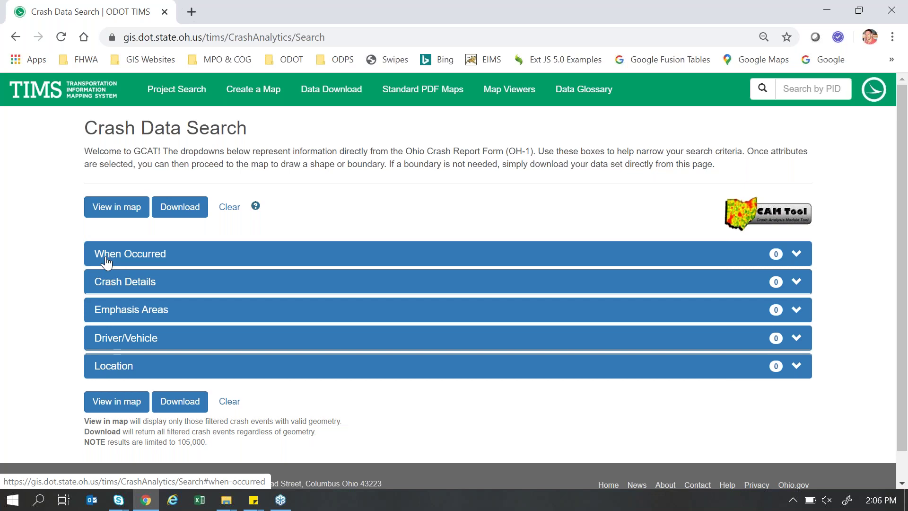
{"action": "scroll", "coordinate": [38, 251], "scroll_direction": "down", "scroll_amount": 1}
{"action": "scroll", "coordinate": [78, 240], "scroll_direction": "down", "scroll_amount": 1}
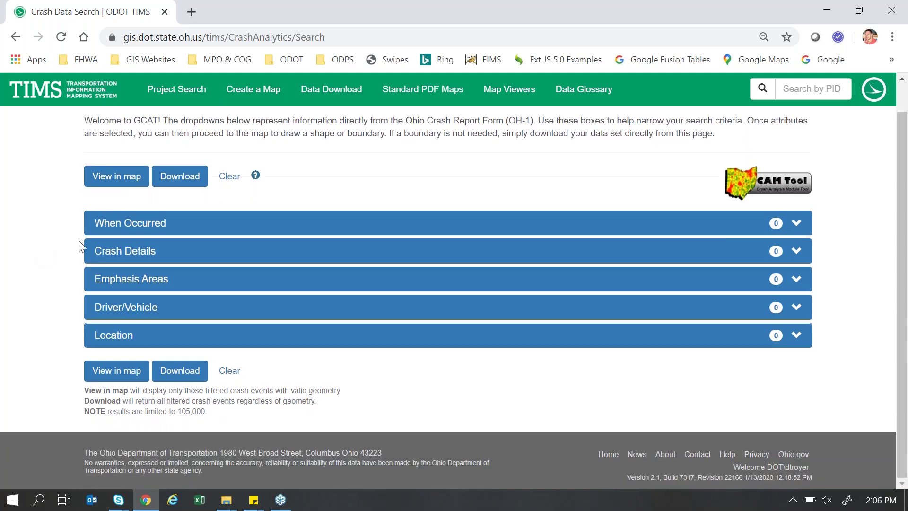
{"action": "left_click", "coordinate": [148, 229]}
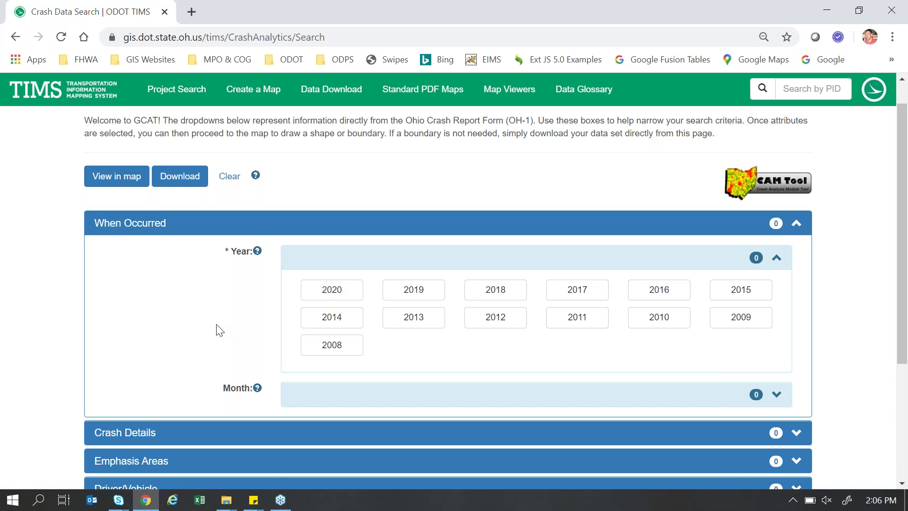
{"action": "scroll", "coordinate": [141, 283], "scroll_direction": "down", "scroll_amount": 2}
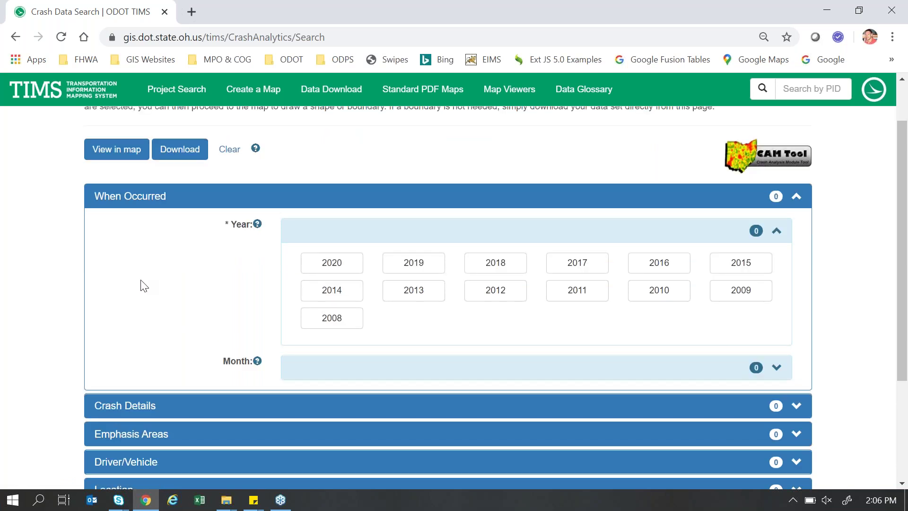
{"action": "scroll", "coordinate": [141, 265], "scroll_direction": "up", "scroll_amount": 2}
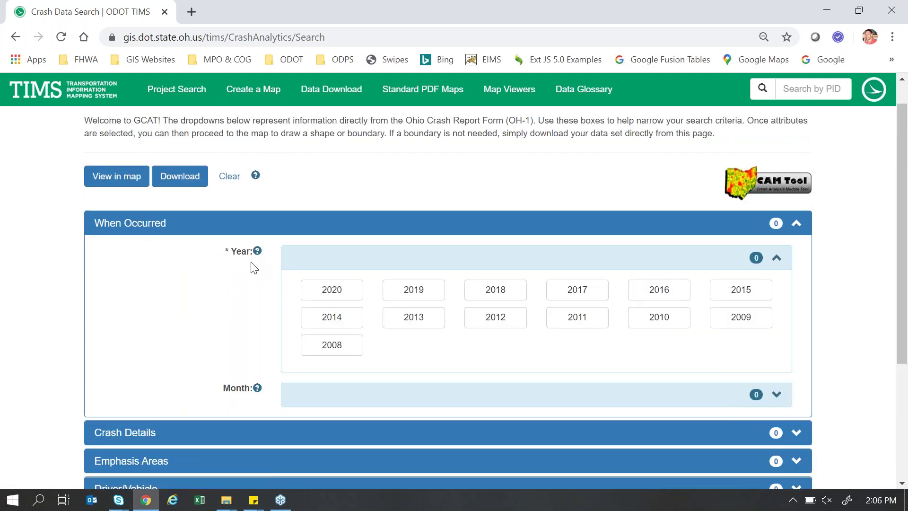
{"action": "scroll", "coordinate": [131, 298], "scroll_direction": "down", "scroll_amount": 2}
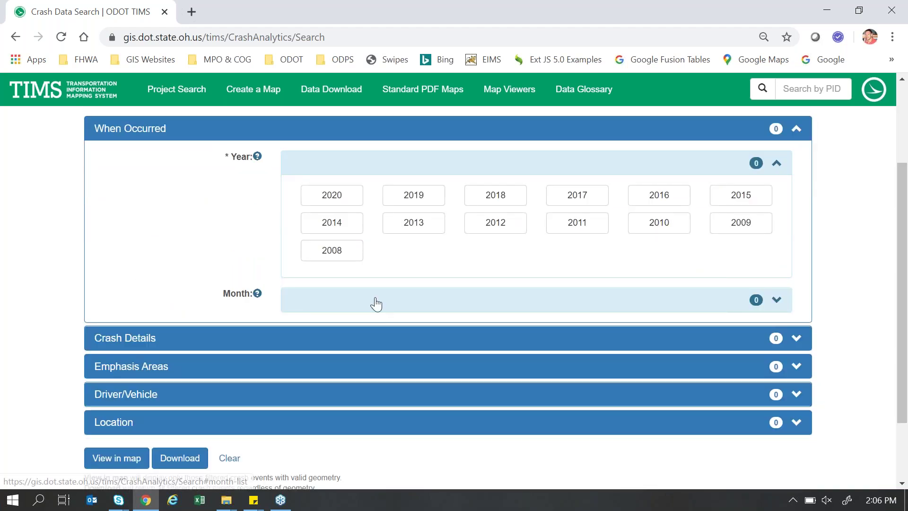
Expand the Month list to examine the month filters, and collapse the When Occurred section.
{"action": "left_click", "coordinate": [374, 306]}
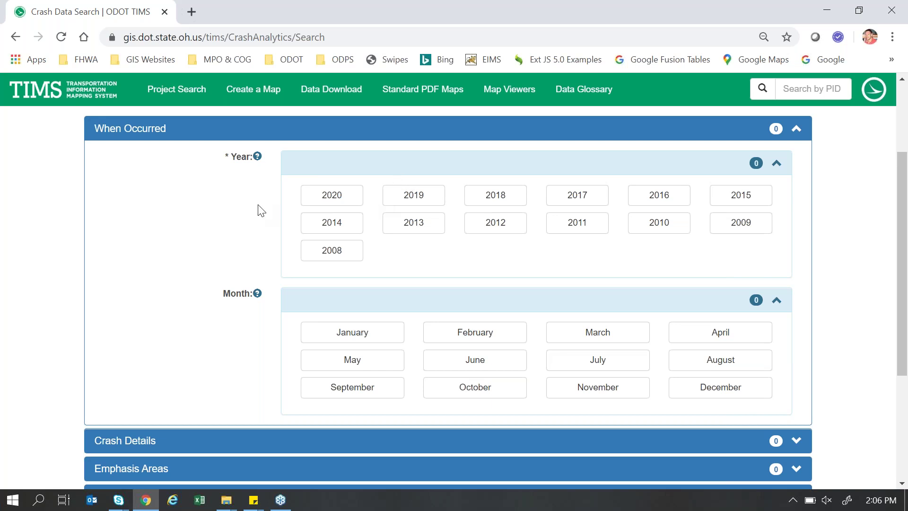
{"action": "scroll", "coordinate": [261, 210], "scroll_direction": "up", "scroll_amount": 2}
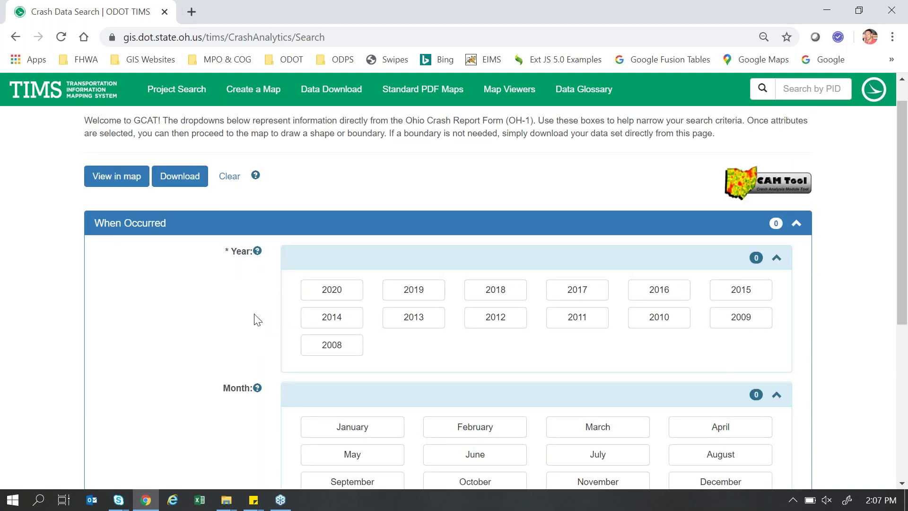
{"action": "scroll", "coordinate": [257, 319], "scroll_direction": "down", "scroll_amount": 2}
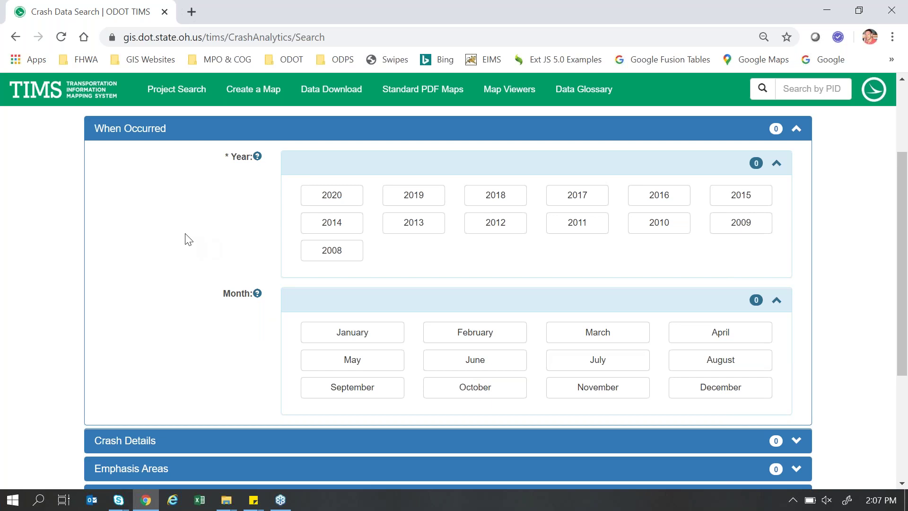
{"action": "scroll", "coordinate": [188, 239], "scroll_direction": "down", "scroll_amount": 2}
{"action": "scroll", "coordinate": [189, 239], "scroll_direction": "up", "scroll_amount": 2}
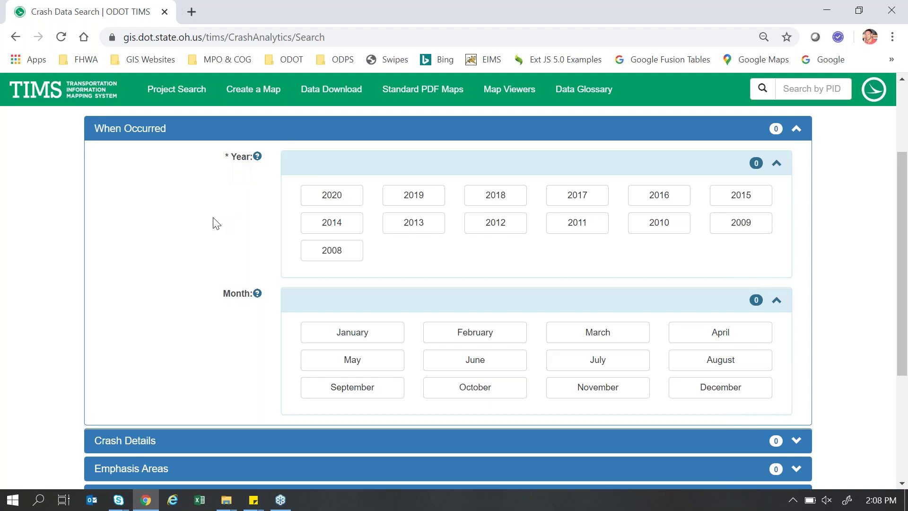
{"action": "left_click", "coordinate": [213, 135]}
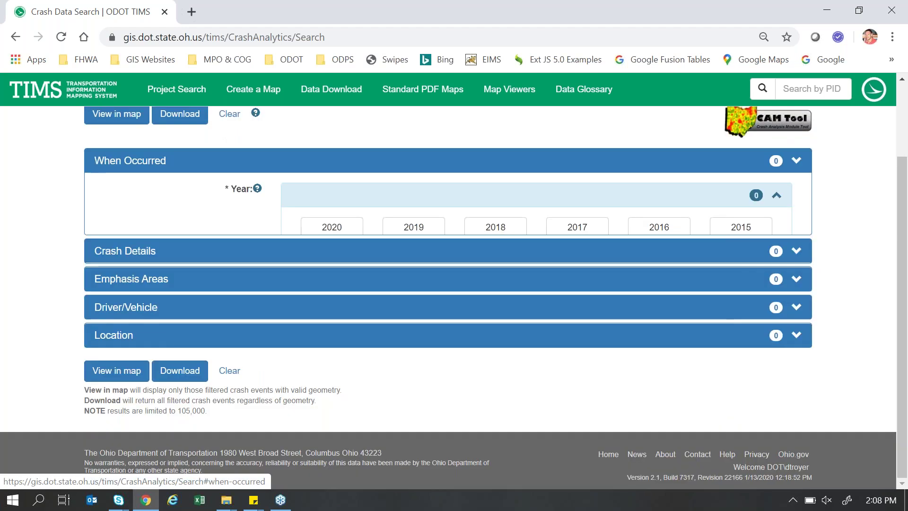
Expand the Crash Details section and its Crash Type list to examine the available types.
{"action": "left_click", "coordinate": [213, 249]}
{"action": "scroll", "coordinate": [105, 225], "scroll_direction": "down", "scroll_amount": 2}
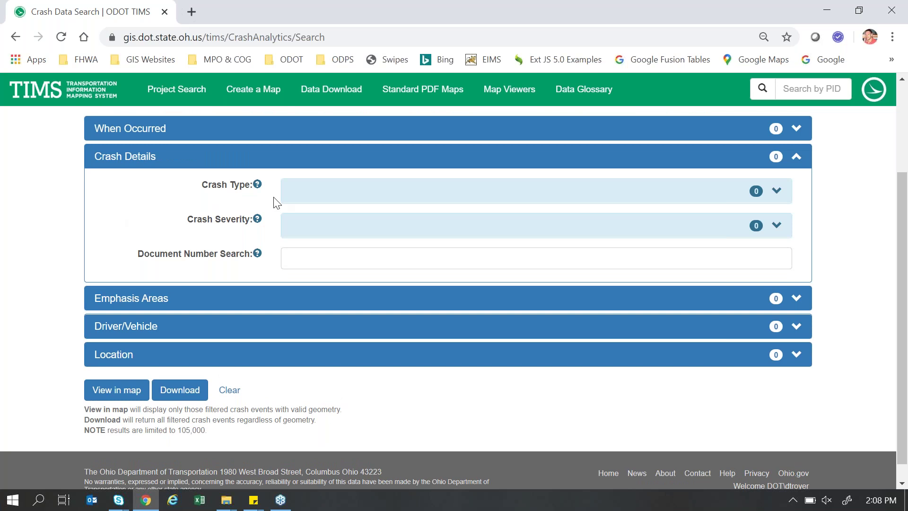
{"action": "left_click", "coordinate": [315, 199]}
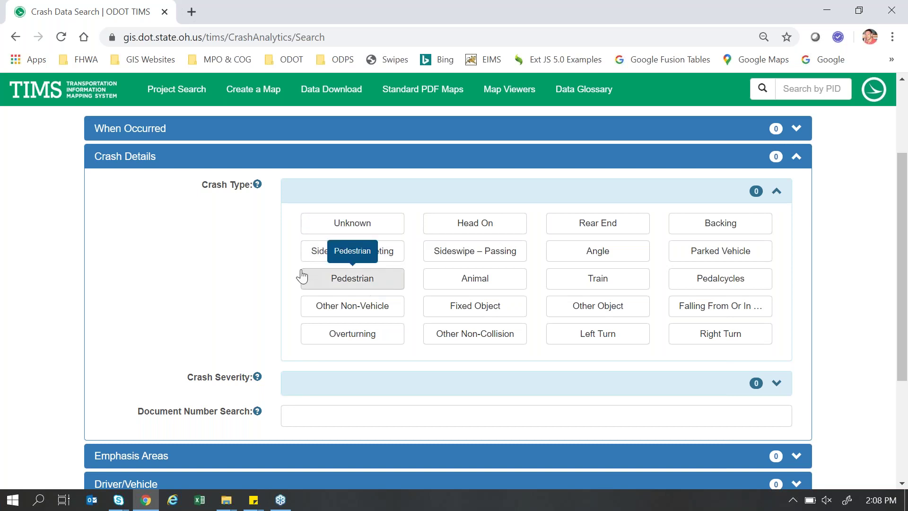
{"action": "scroll", "coordinate": [259, 280], "scroll_direction": "down", "scroll_amount": 4}
{"action": "scroll", "coordinate": [259, 280], "scroll_direction": "up", "scroll_amount": 2}
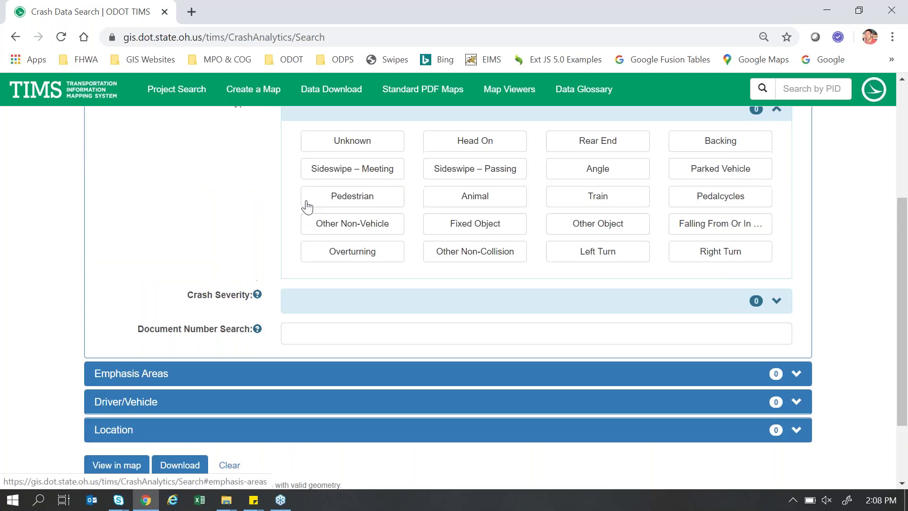
Try selecting the Pedestrian and Animal crash types, and deselect both again.
{"action": "left_click", "coordinate": [366, 201]}
{"action": "left_click", "coordinate": [475, 197]}
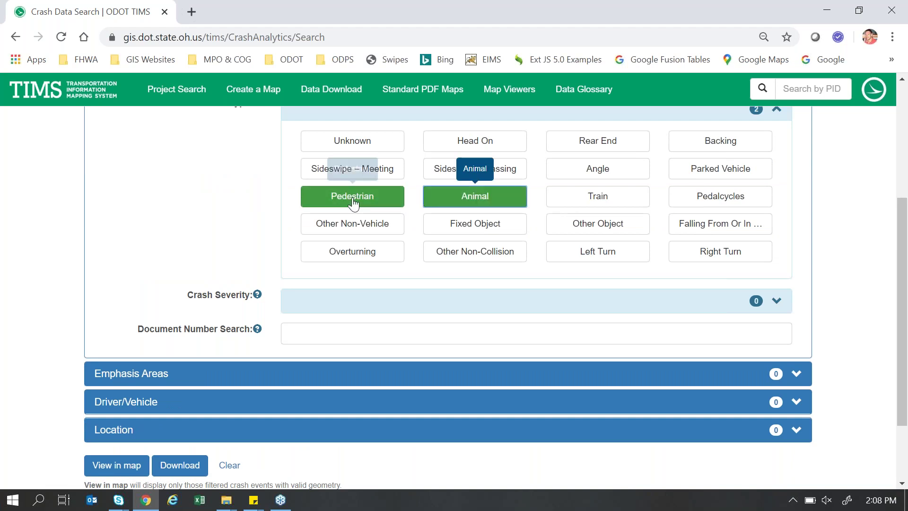
{"action": "left_click", "coordinate": [359, 199]}
{"action": "left_click", "coordinate": [427, 202]}
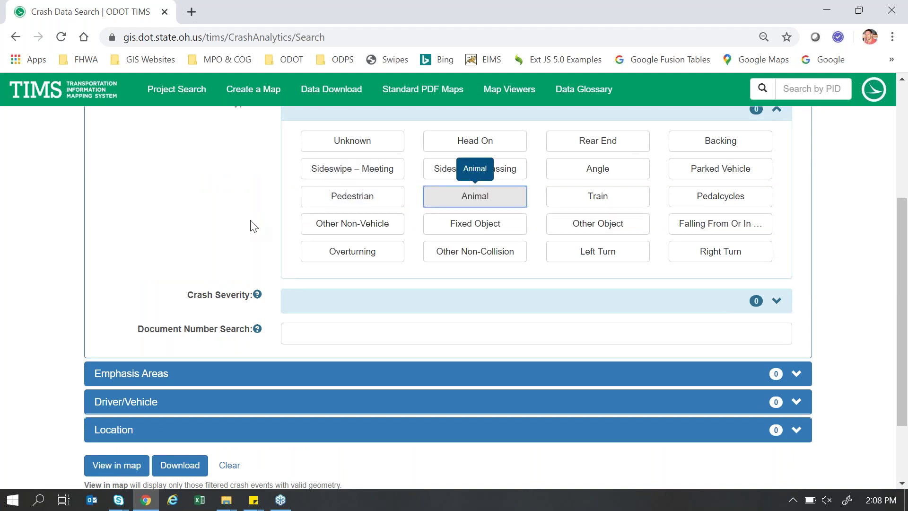
{"action": "scroll", "coordinate": [262, 235], "scroll_direction": "up", "scroll_amount": 2}
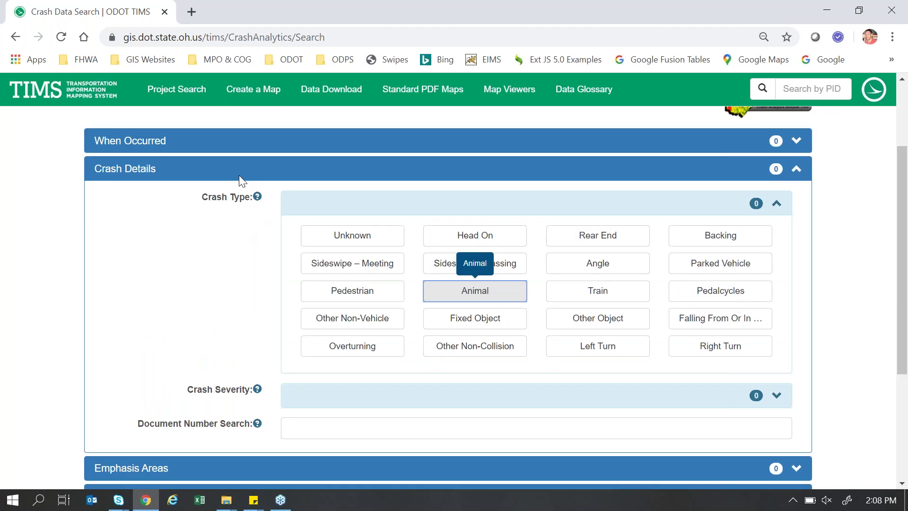
Collapse the Crash Type list and examine the Crash Severity options before collapsing them too.
{"action": "left_click", "coordinate": [356, 211]}
{"action": "left_click", "coordinate": [473, 238]}
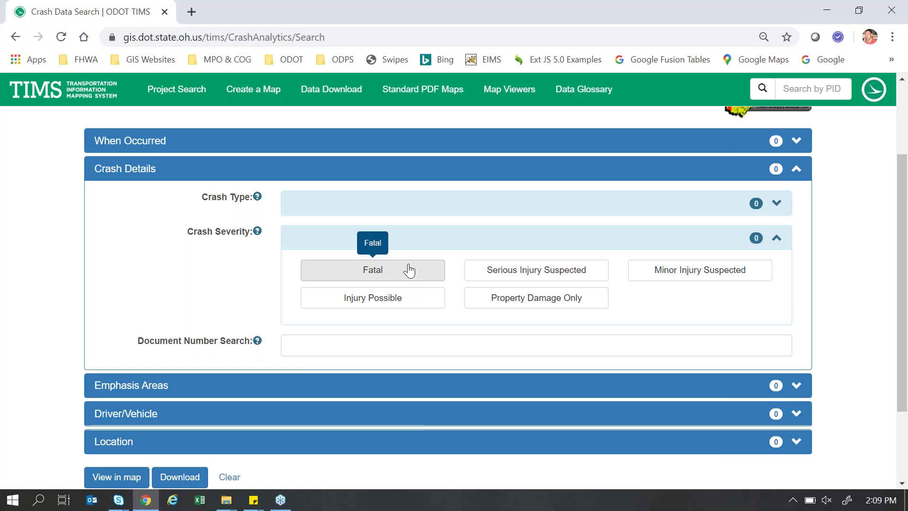
{"action": "left_click", "coordinate": [400, 247]}
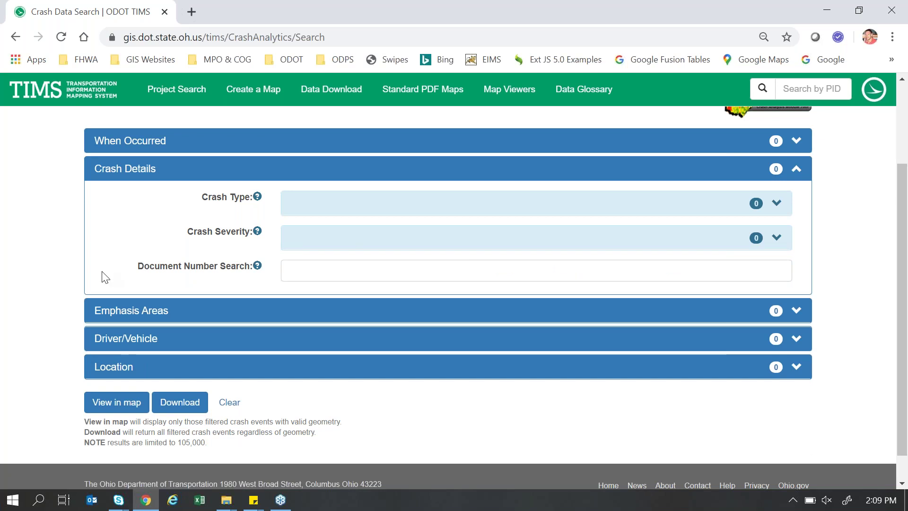
Inspect the Document Number Search field and collapse the Crash Details section.
{"action": "scroll", "coordinate": [355, 240], "scroll_direction": "down", "scroll_amount": 1}
{"action": "left_click", "coordinate": [355, 241]}
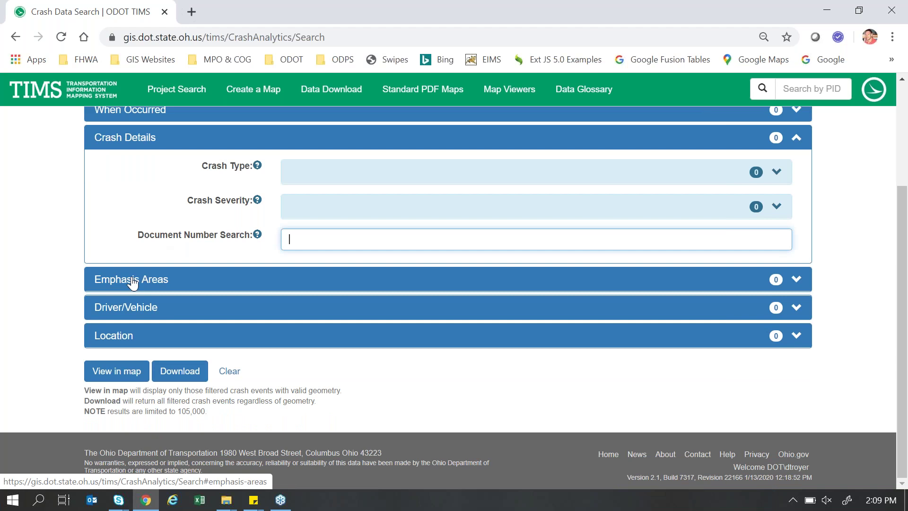
{"action": "left_click", "coordinate": [140, 145]}
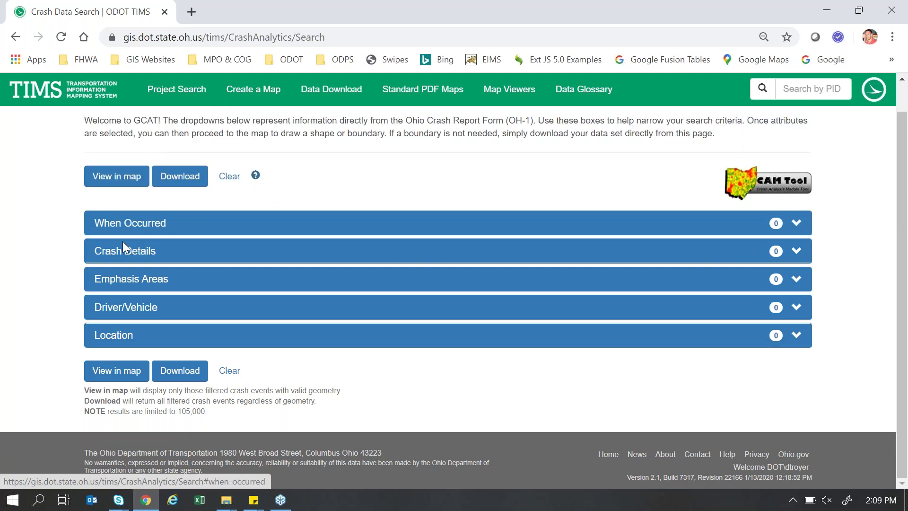
Expand the Emphasis Areas section and its Area list to examine the available emphasis area filters.
{"action": "left_click", "coordinate": [121, 286]}
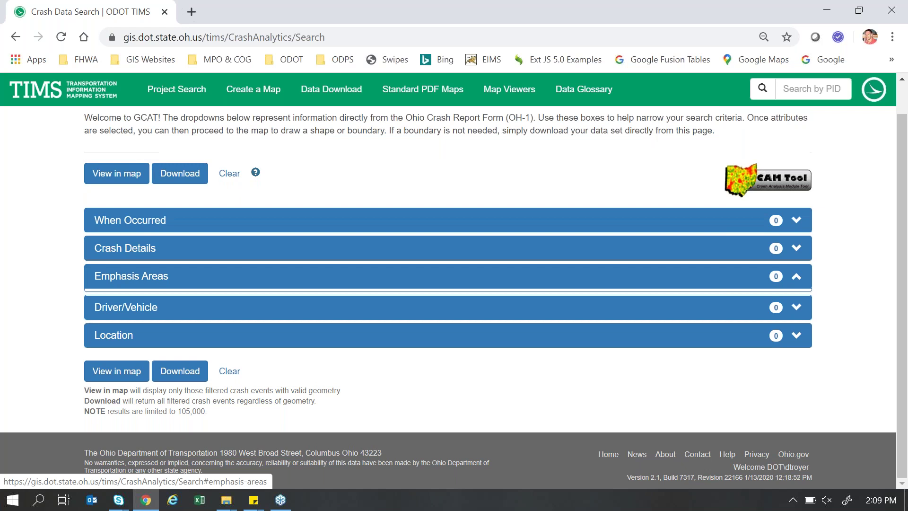
{"action": "left_click", "coordinate": [377, 279]}
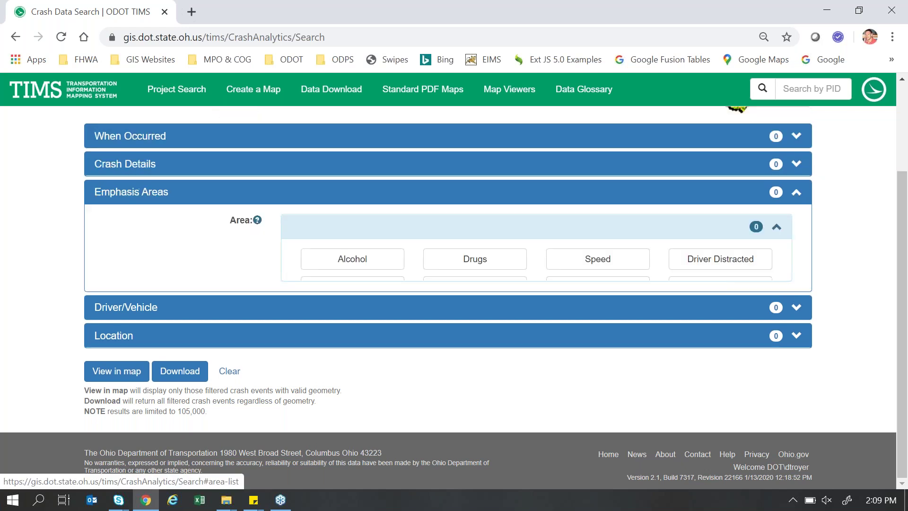
{"action": "scroll", "coordinate": [182, 274], "scroll_direction": "up", "scroll_amount": 2}
{"action": "scroll", "coordinate": [182, 272], "scroll_direction": "down", "scroll_amount": 2}
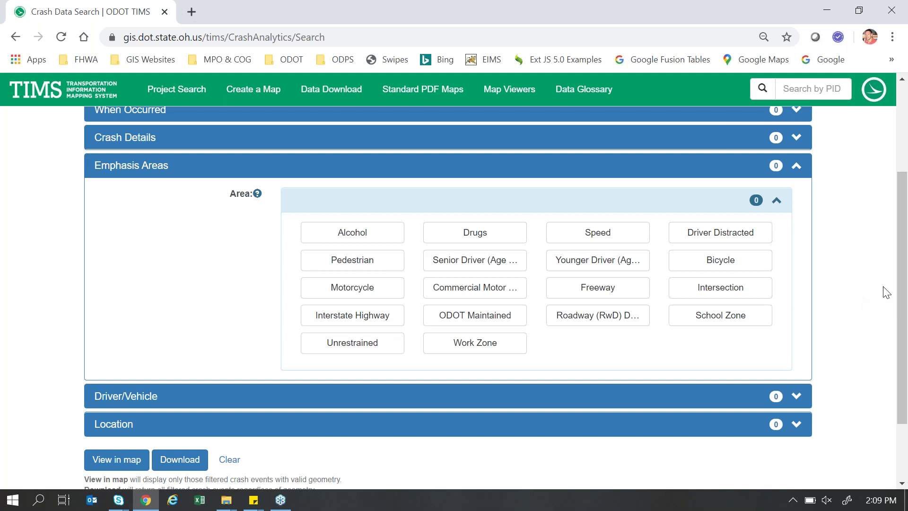
{"action": "left_click_drag", "start_coordinate": [904, 289], "coordinate": [904, 279]}
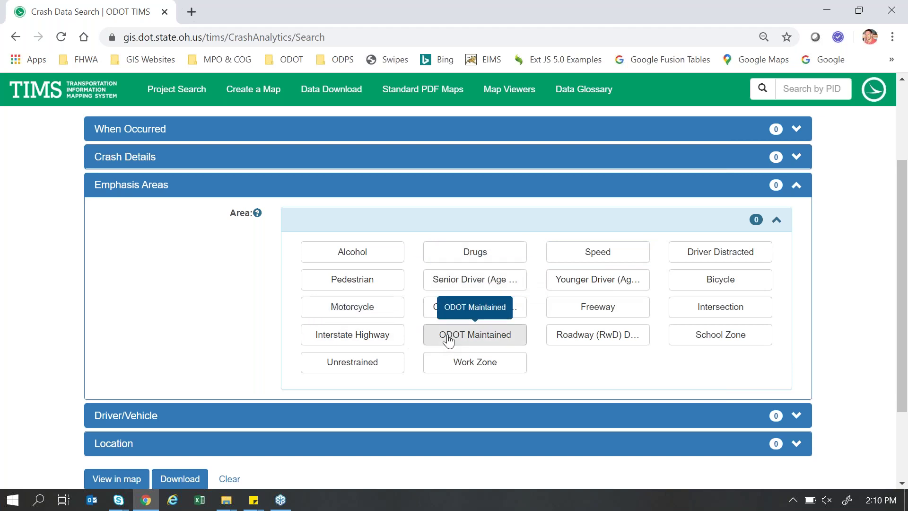
Try selecting the Alcohol emphasis area, and deselect it again.
{"action": "left_click", "coordinate": [373, 257]}
{"action": "left_click", "coordinate": [373, 257]}
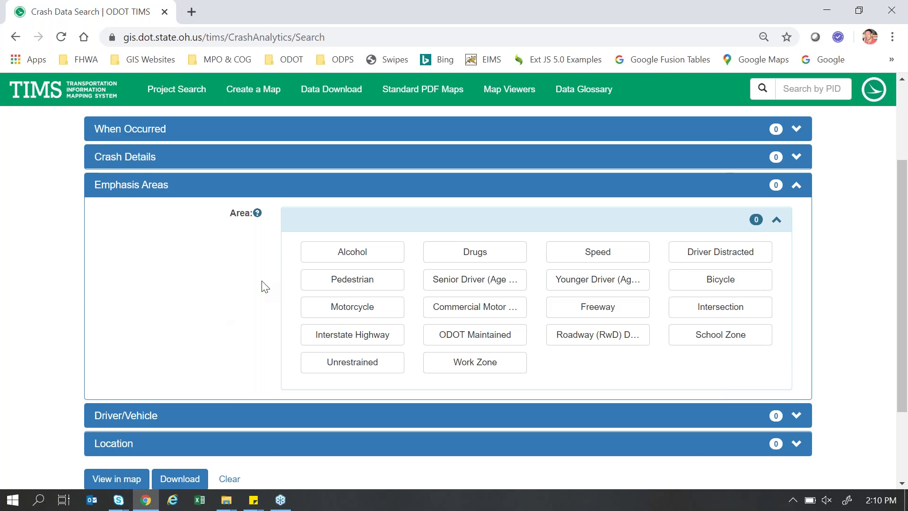
{"action": "left_click", "coordinate": [350, 266]}
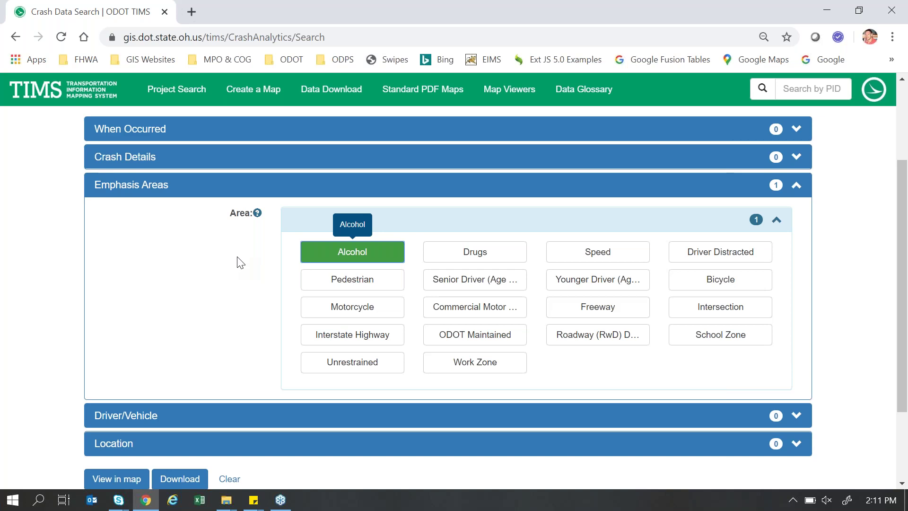
{"action": "left_click", "coordinate": [344, 254]}
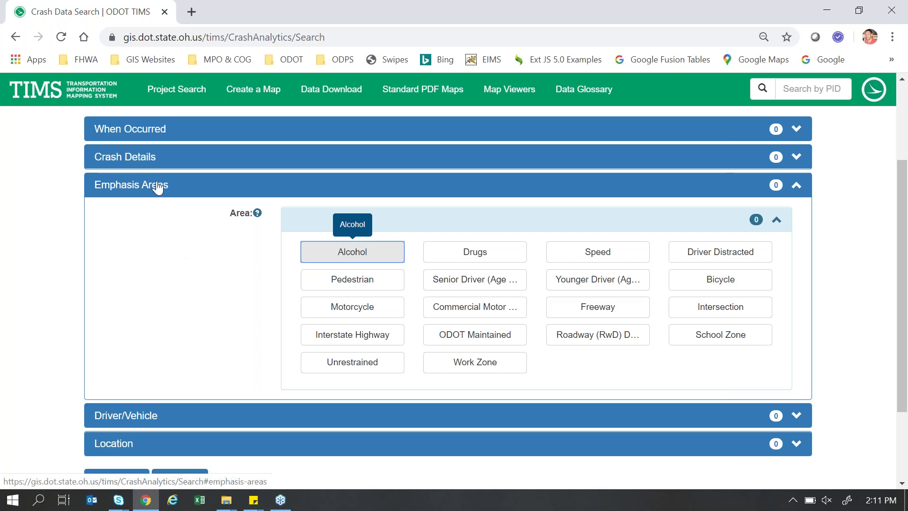
Collapse the Emphasis Areas section and expand the Driver/Vehicle section to show its filter fields.
{"action": "left_click", "coordinate": [157, 189]}
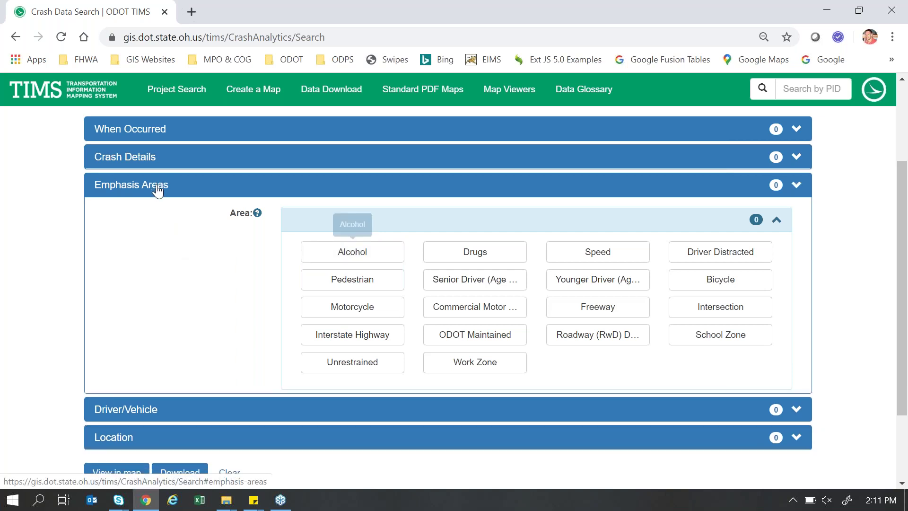
{"action": "left_click", "coordinate": [125, 307]}
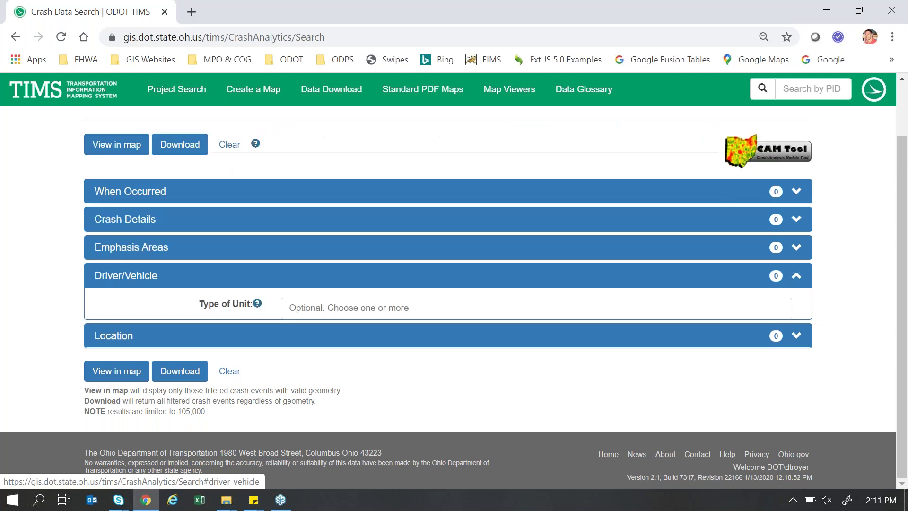
{"action": "scroll", "coordinate": [122, 284], "scroll_direction": "down", "scroll_amount": 2}
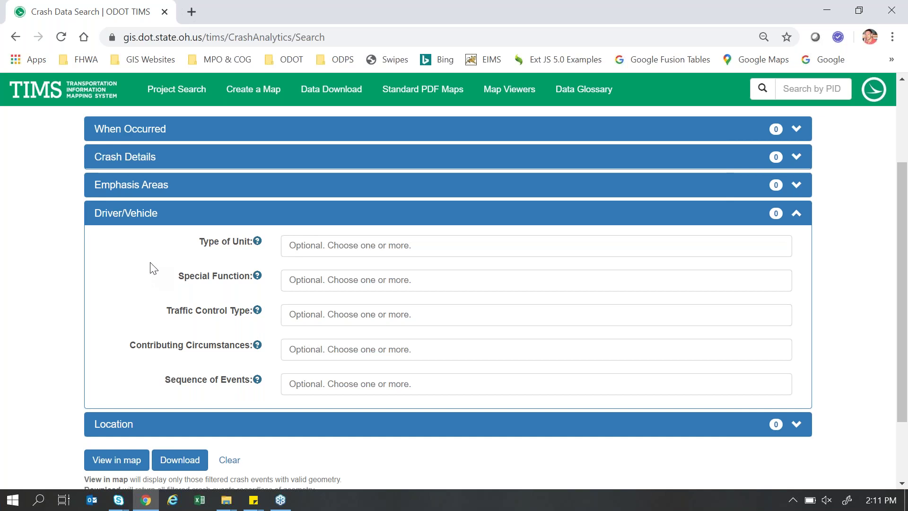
Examine the options offered by the Type of Unit, Traffic Control Type and Contributing Circumstances filters without choosing any.
{"action": "left_click", "coordinate": [313, 246]}
{"action": "left_click", "coordinate": [121, 272]}
{"action": "left_click", "coordinate": [301, 314]}
{"action": "left_click", "coordinate": [133, 302]}
{"action": "left_click", "coordinate": [307, 349]}
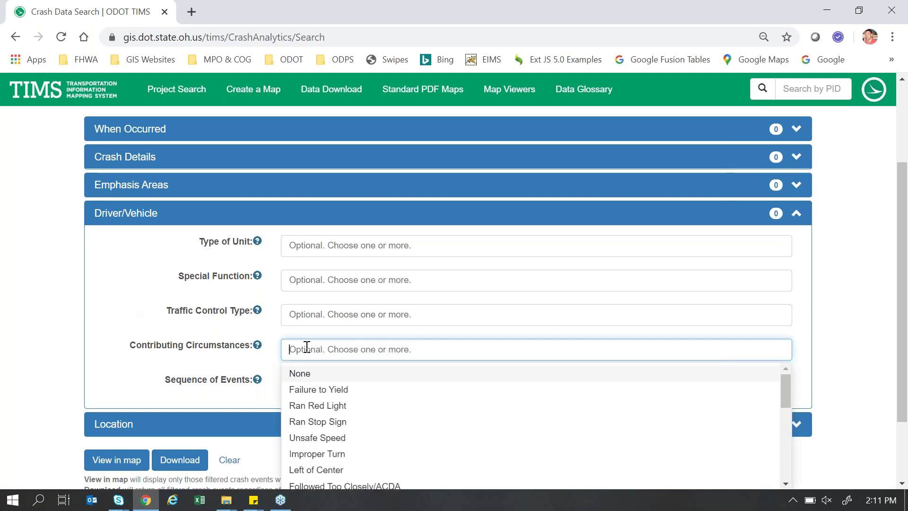
{"action": "left_click", "coordinate": [125, 305]}
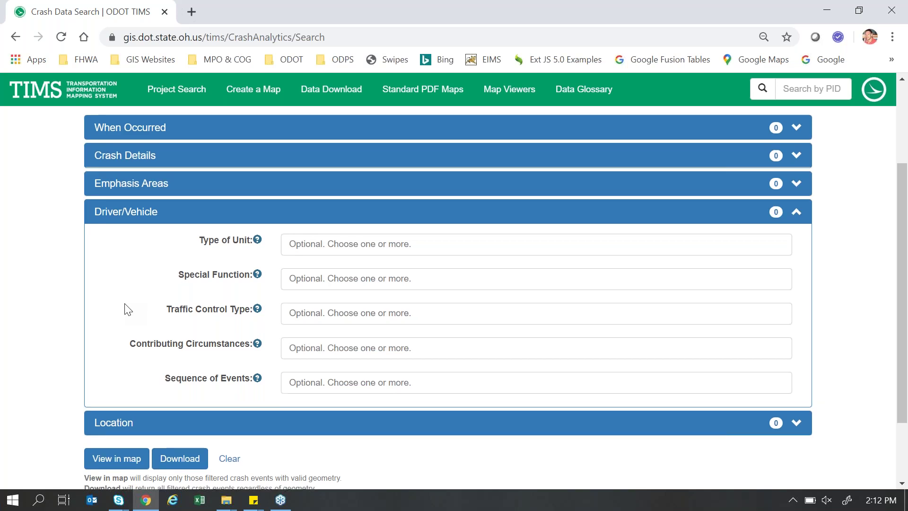
Look through the full list of Sequence of Events options in the Driver/Vehicle section.
{"action": "scroll", "coordinate": [260, 313], "scroll_direction": "down", "scroll_amount": 2}
{"action": "left_click", "coordinate": [323, 294]}
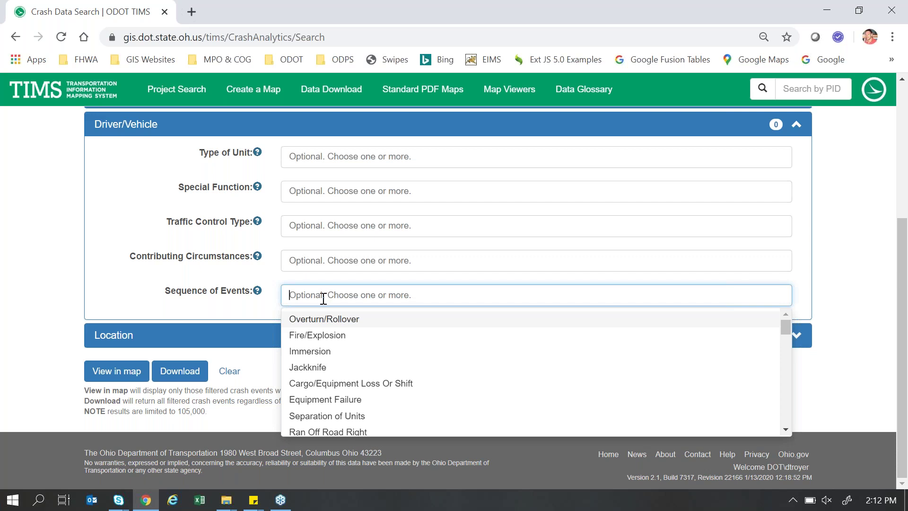
{"action": "scroll", "coordinate": [336, 348], "scroll_direction": "down", "scroll_amount": 4}
{"action": "scroll", "coordinate": [337, 348], "scroll_direction": "down", "scroll_amount": 6}
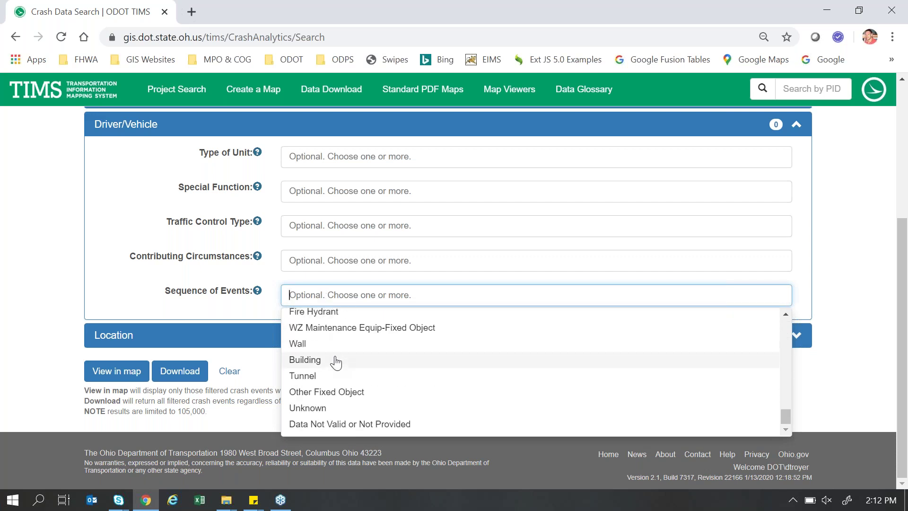
{"action": "scroll", "coordinate": [336, 360], "scroll_direction": "up", "scroll_amount": 4}
{"action": "scroll", "coordinate": [337, 364], "scroll_direction": "up", "scroll_amount": 5}
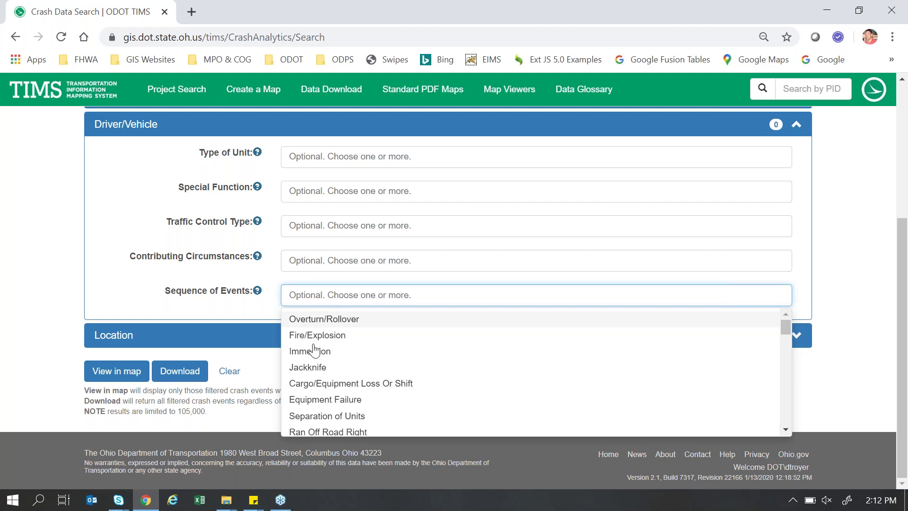
{"action": "scroll", "coordinate": [312, 351], "scroll_direction": "down", "scroll_amount": 8}
{"action": "scroll", "coordinate": [316, 385], "scroll_direction": "down", "scroll_amount": 4}
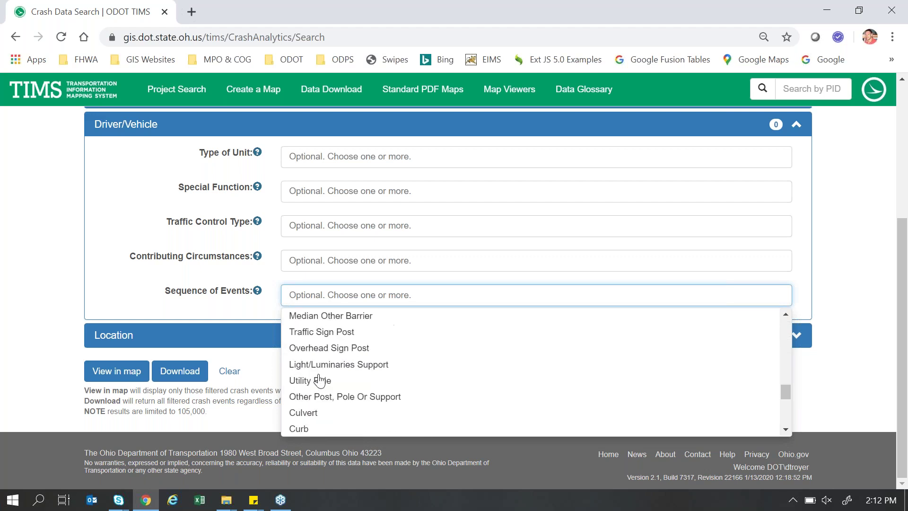
{"action": "scroll", "coordinate": [317, 377], "scroll_direction": "up", "scroll_amount": 4}
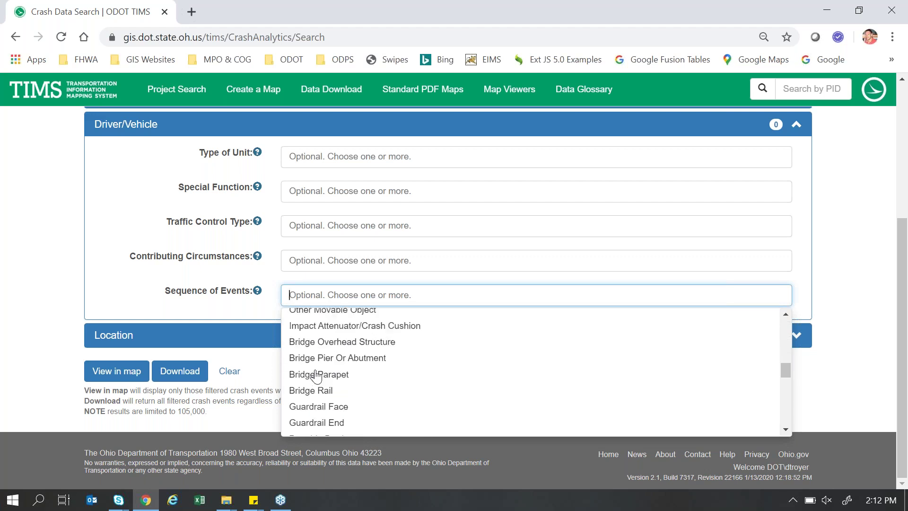
Try adding Guardrail Face and Overturn/Rollover as Sequence of Events filters.
{"action": "left_click", "coordinate": [319, 408]}
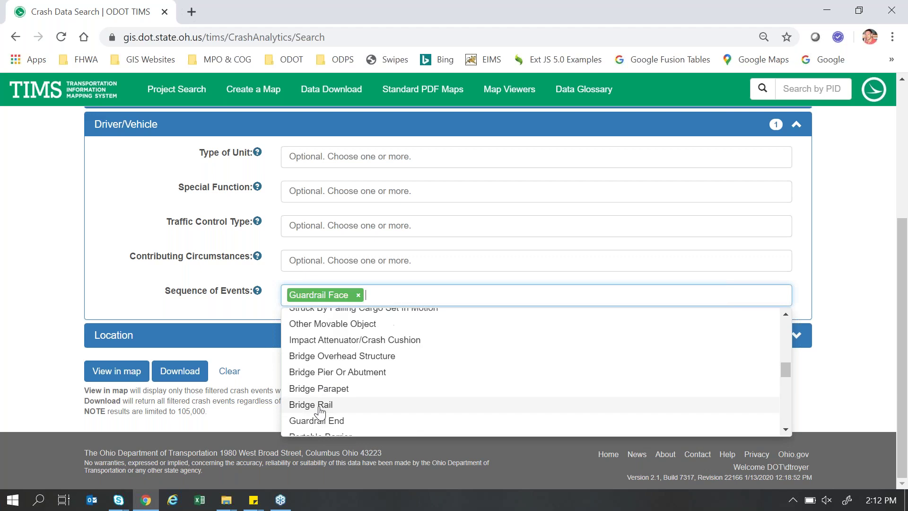
{"action": "left_click", "coordinate": [123, 290]}
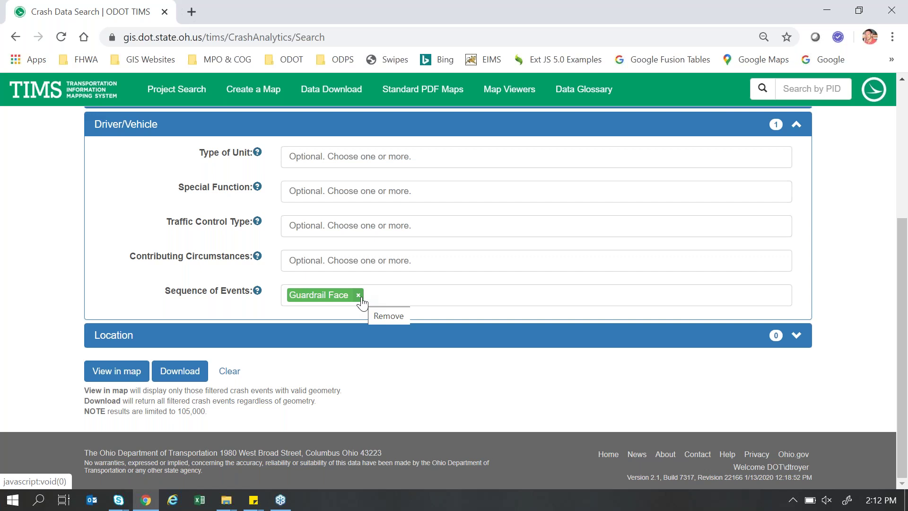
{"action": "left_click", "coordinate": [396, 294]}
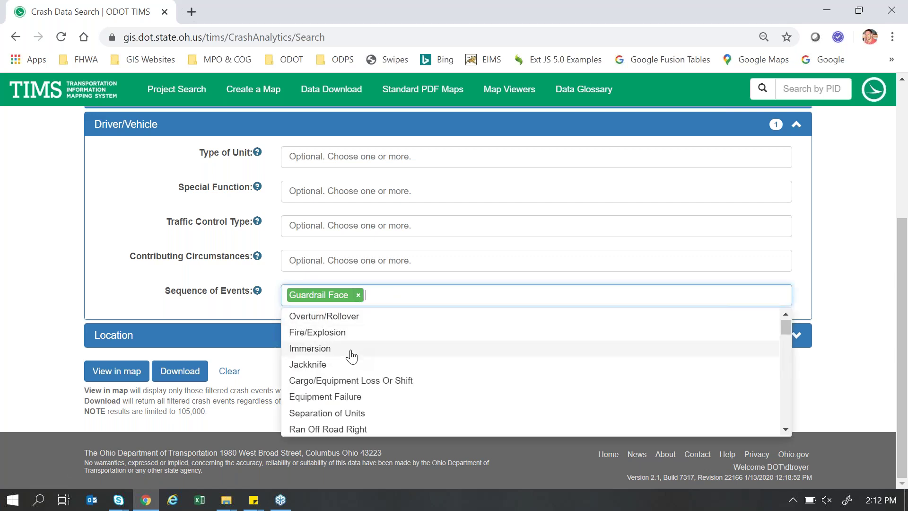
{"action": "left_click", "coordinate": [356, 318]}
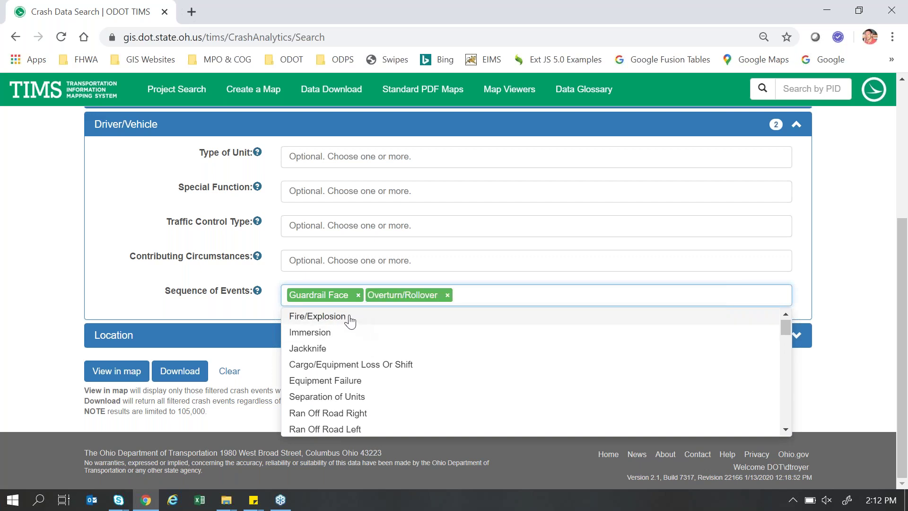
{"action": "left_click", "coordinate": [132, 277]}
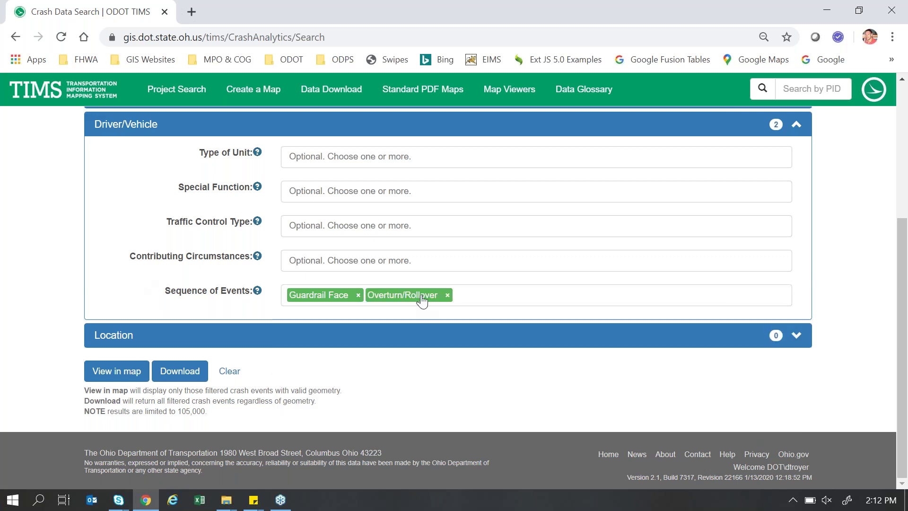
Remove the Overturn/Rollover and Guardrail Face values from the Sequence of Events filter and close its option list.
{"action": "left_click", "coordinate": [448, 296]}
{"action": "left_click", "coordinate": [358, 295]}
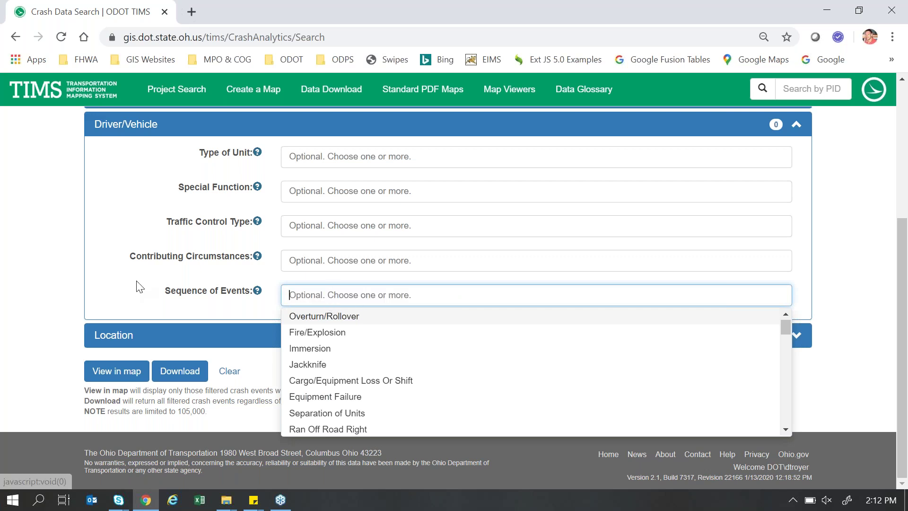
{"action": "left_click", "coordinate": [141, 291]}
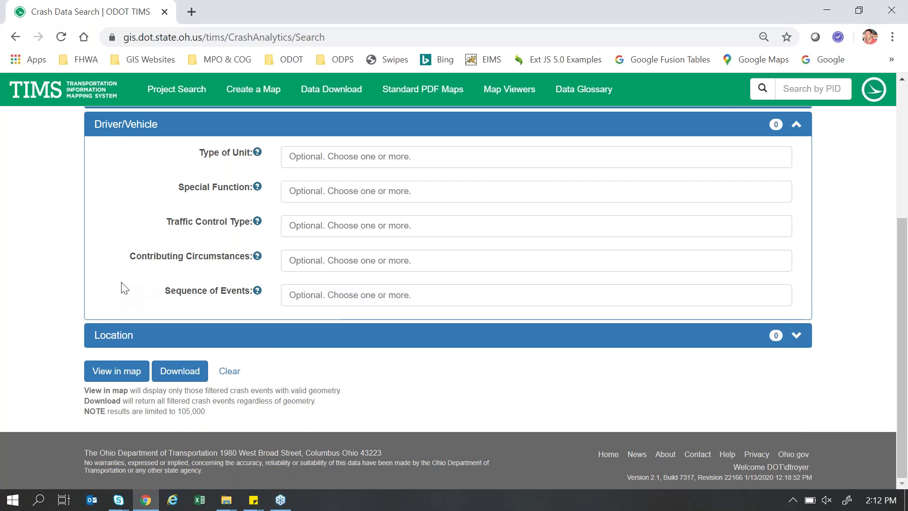
Collapse the Driver/Vehicle section and expand the Location section.
{"action": "scroll", "coordinate": [122, 288], "scroll_direction": "up", "scroll_amount": 2}
{"action": "left_click", "coordinate": [217, 226]}
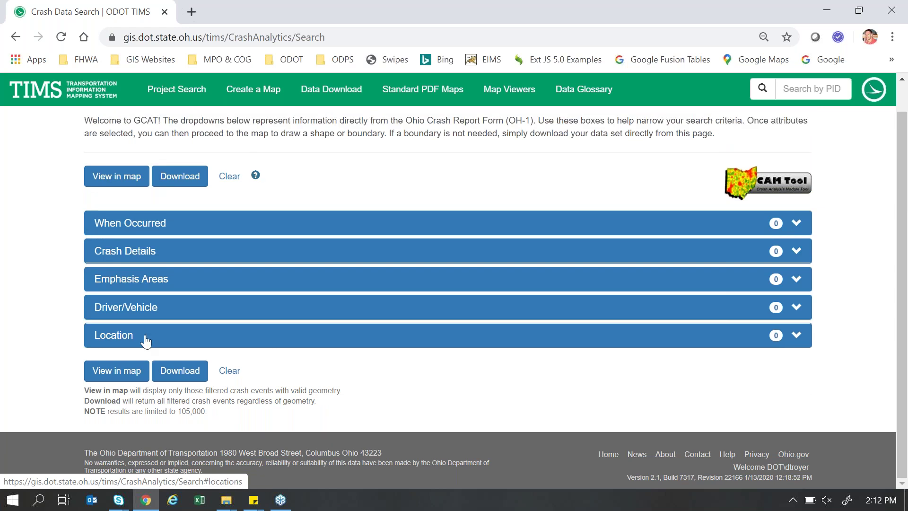
{"action": "left_click", "coordinate": [146, 337]}
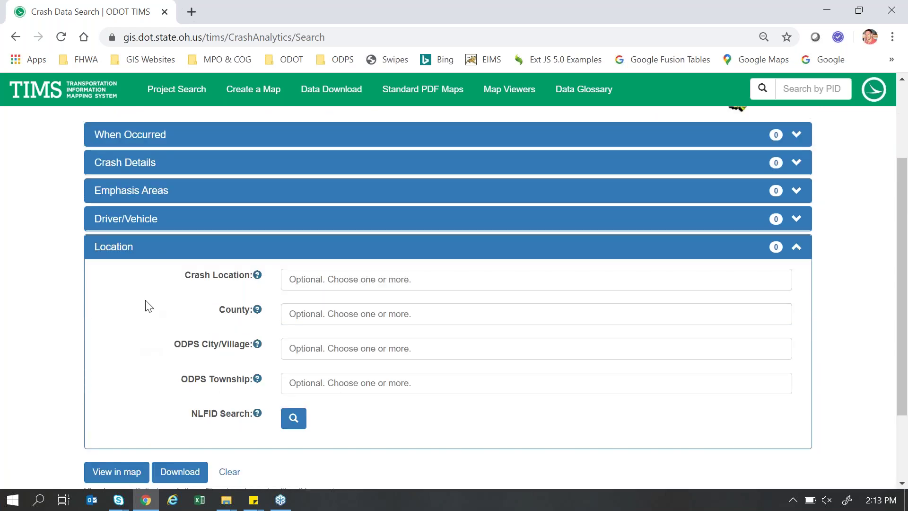
Examine the Crash Location options, such as intersection types and ramps, and close the list without choosing any.
{"action": "left_click", "coordinate": [387, 283]}
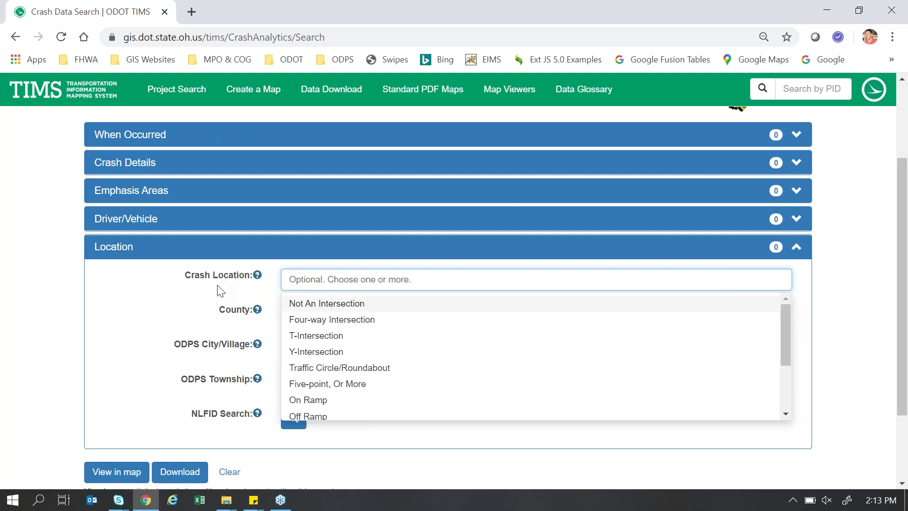
{"action": "scroll", "coordinate": [359, 330], "scroll_direction": "down", "scroll_amount": 5}
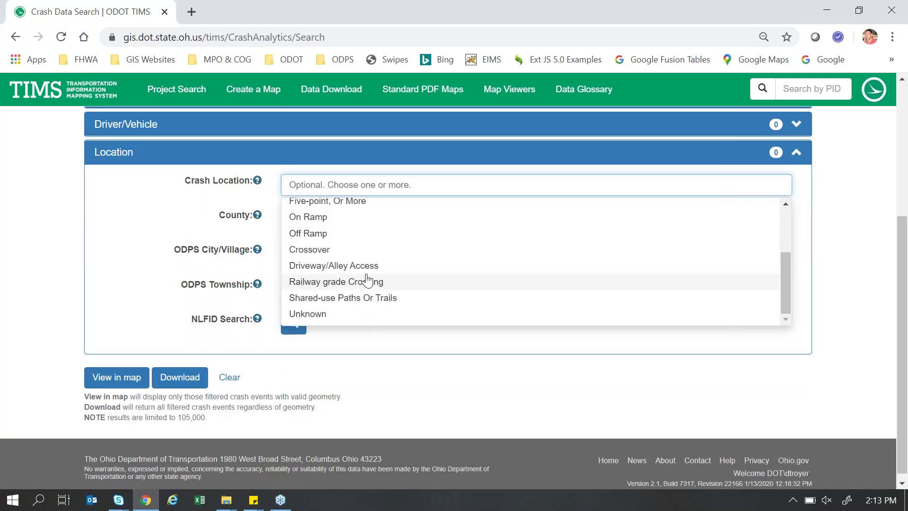
{"action": "scroll", "coordinate": [366, 281], "scroll_direction": "up", "scroll_amount": 3}
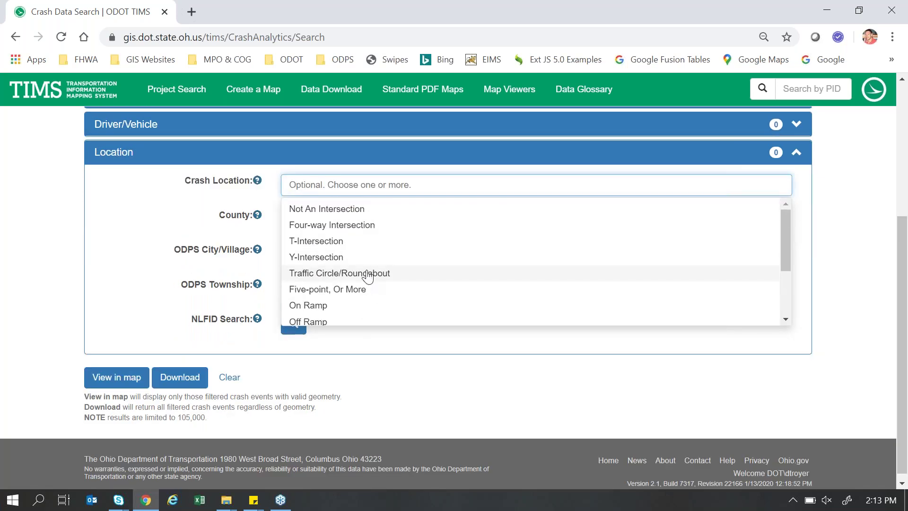
{"action": "left_click", "coordinate": [150, 226]}
Examine the list of counties available in the County filter and close it without choosing any.
{"action": "left_click", "coordinate": [393, 219]}
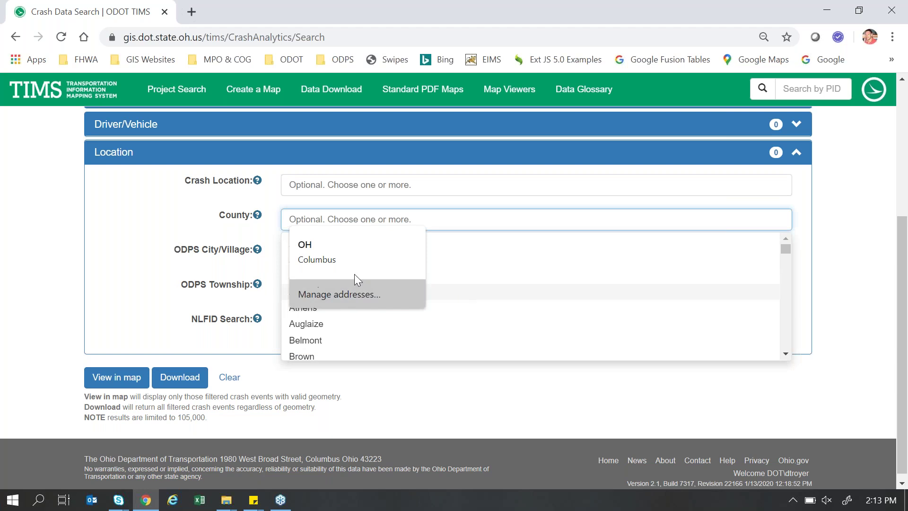
{"action": "scroll", "coordinate": [443, 309], "scroll_direction": "down", "scroll_amount": 4}
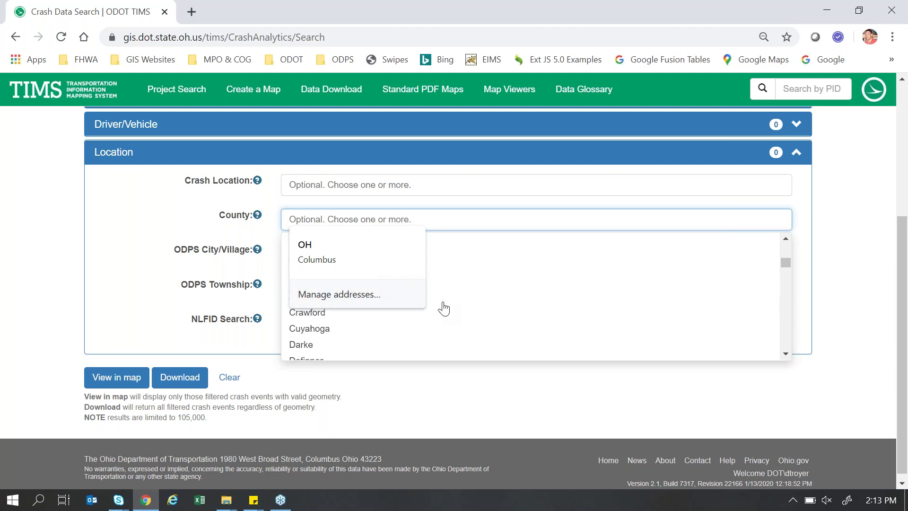
{"action": "left_click", "coordinate": [134, 228]}
{"action": "left_click", "coordinate": [359, 219]}
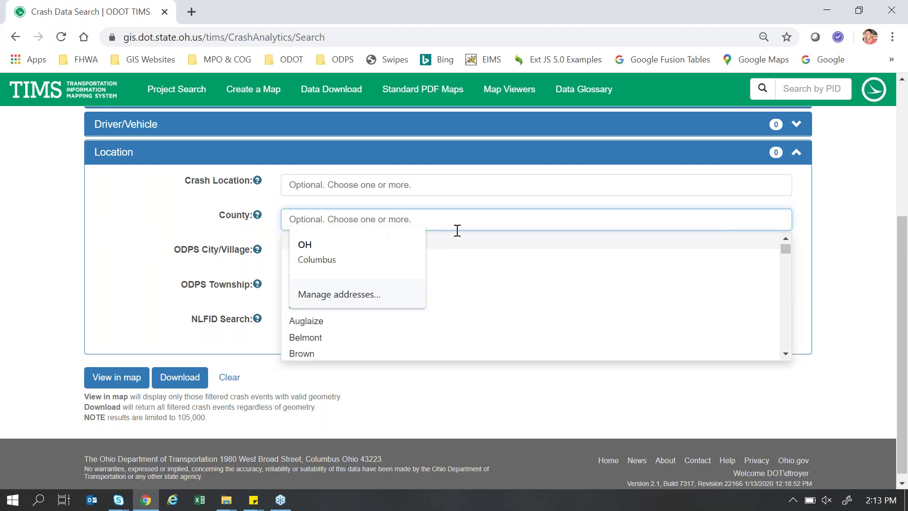
{"action": "left_click", "coordinate": [192, 234]}
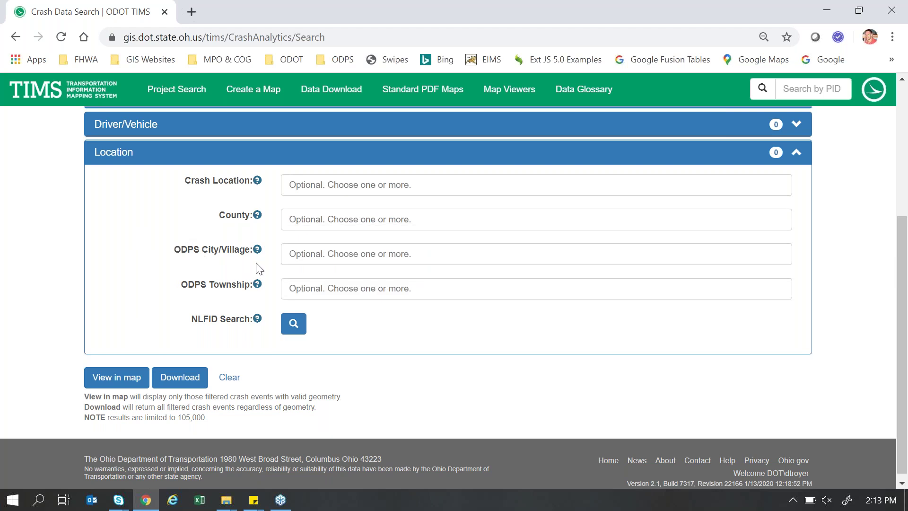
Examine the cities and villages listed in the ODPS City/Village filter and close it without choosing any.
{"action": "scroll", "coordinate": [266, 266], "scroll_direction": "down", "scroll_amount": 1}
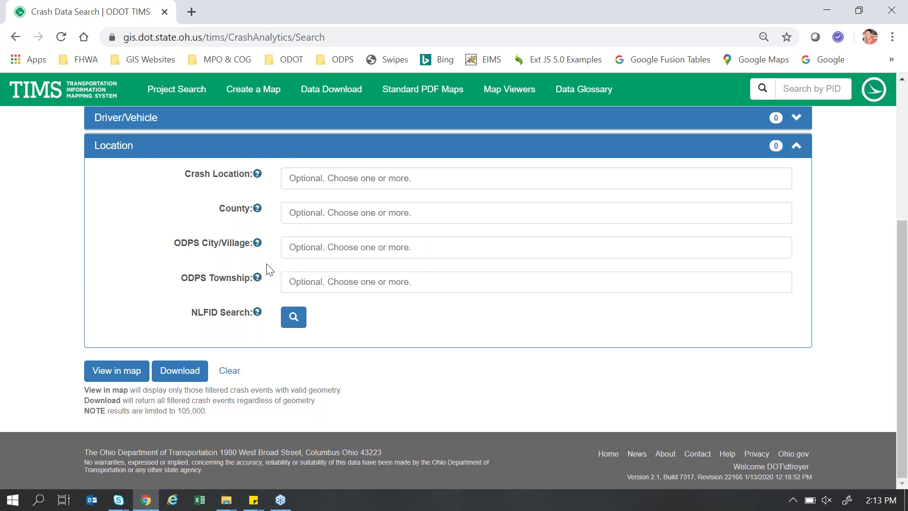
{"action": "left_click", "coordinate": [311, 252]}
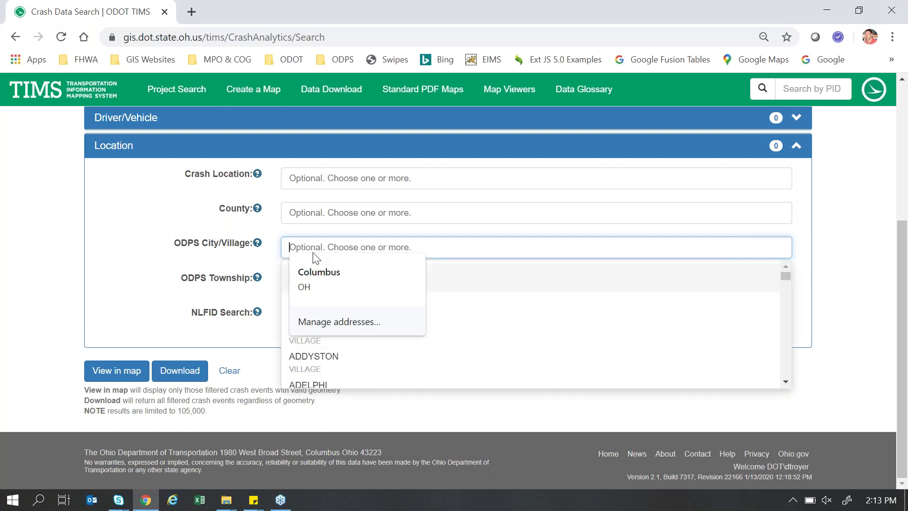
{"action": "scroll", "coordinate": [472, 324], "scroll_direction": "down", "scroll_amount": 3}
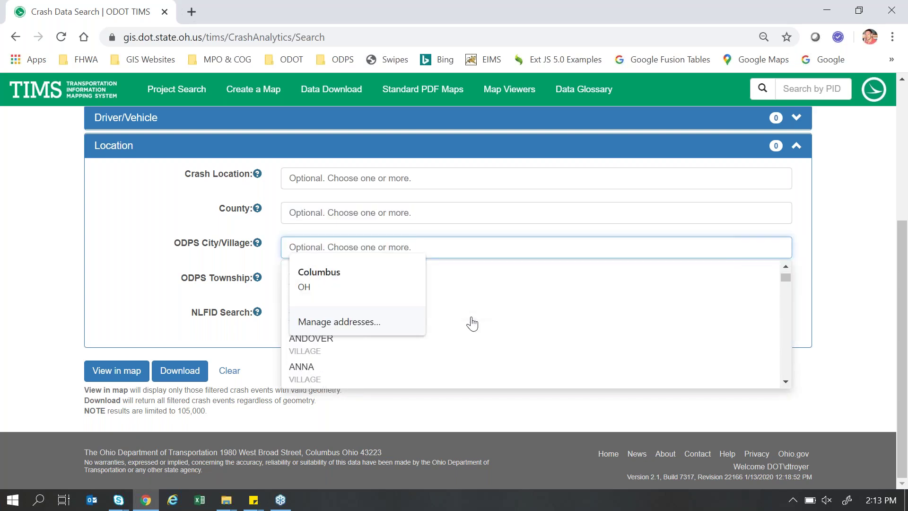
{"action": "left_click", "coordinate": [146, 281]}
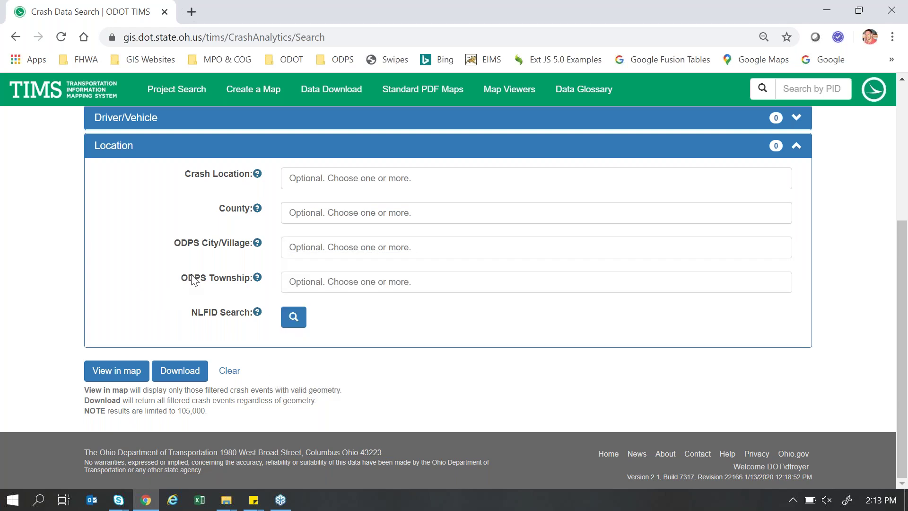
Open the ODPS Township filter and look through the townships listed by county.
{"action": "left_click", "coordinate": [335, 286]}
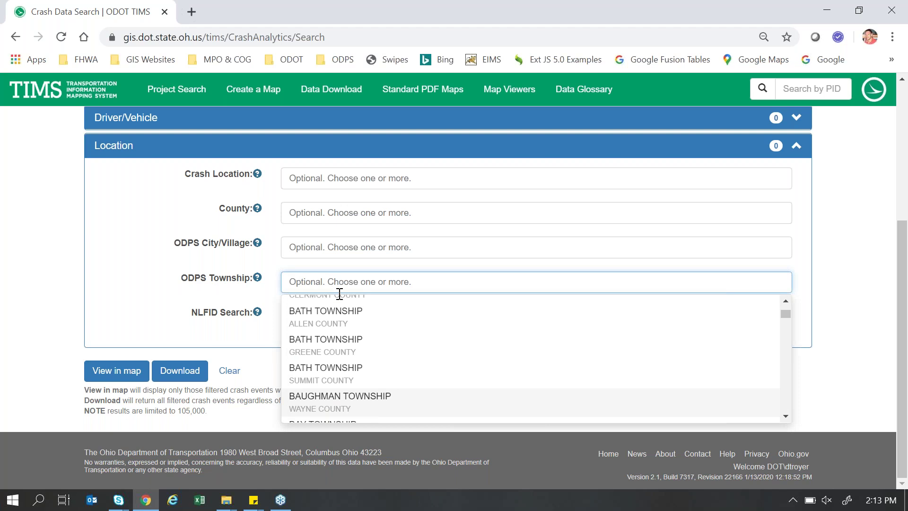
{"action": "scroll", "coordinate": [340, 378], "scroll_direction": "up", "scroll_amount": 3}
{"action": "scroll", "coordinate": [337, 377], "scroll_direction": "up", "scroll_amount": 5}
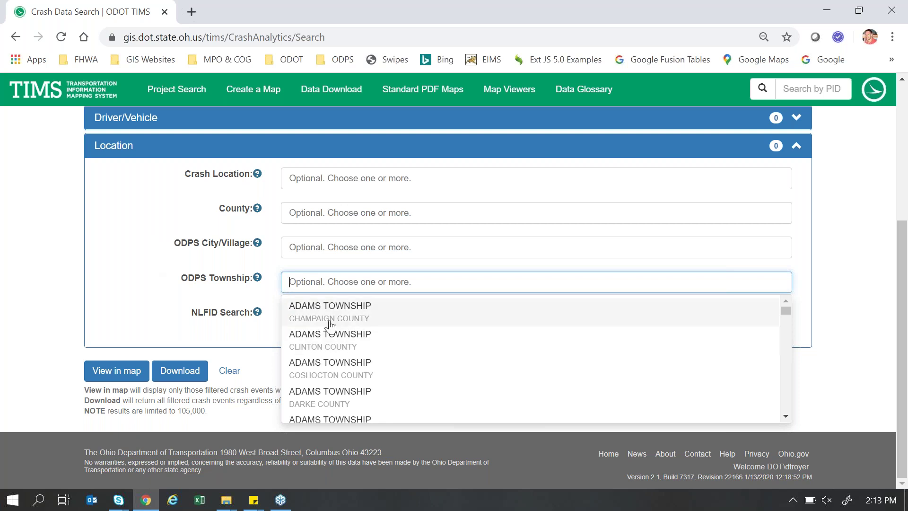
Look through the townships in the ODPS Township list and close it without choosing any.
{"action": "scroll", "coordinate": [325, 318], "scroll_direction": "down", "scroll_amount": 2}
{"action": "scroll", "coordinate": [328, 317], "scroll_direction": "up", "scroll_amount": 2}
{"action": "left_click", "coordinate": [129, 305]}
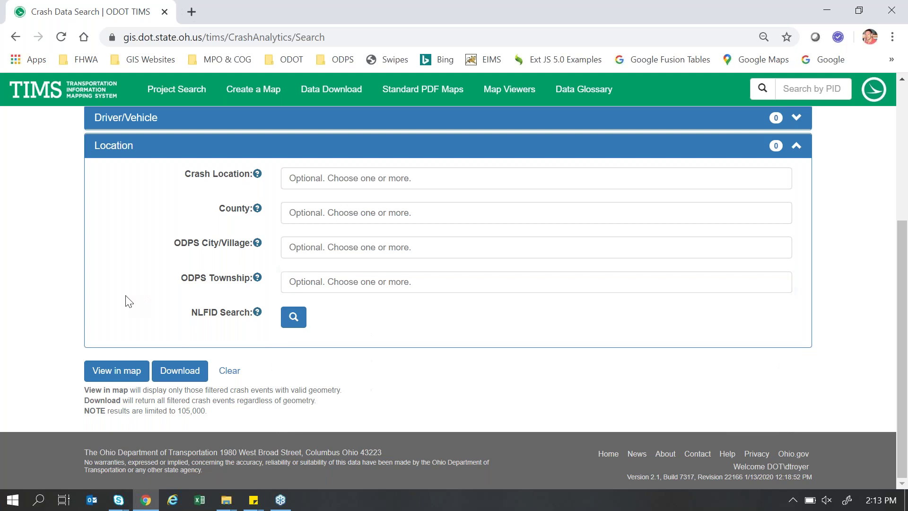
Open the NLFID Search for the County LRS and choose county ADAMS and route SR 32.
{"action": "left_click", "coordinate": [296, 320]}
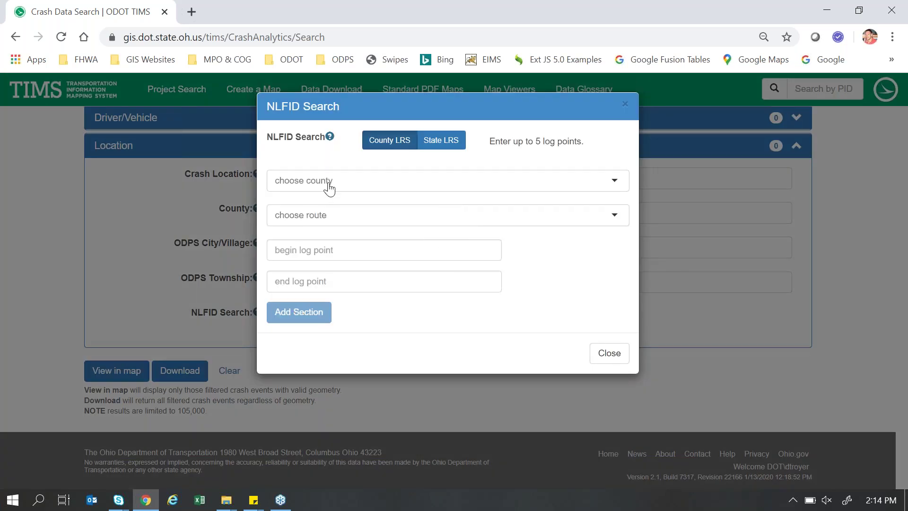
{"action": "left_click", "coordinate": [330, 189]}
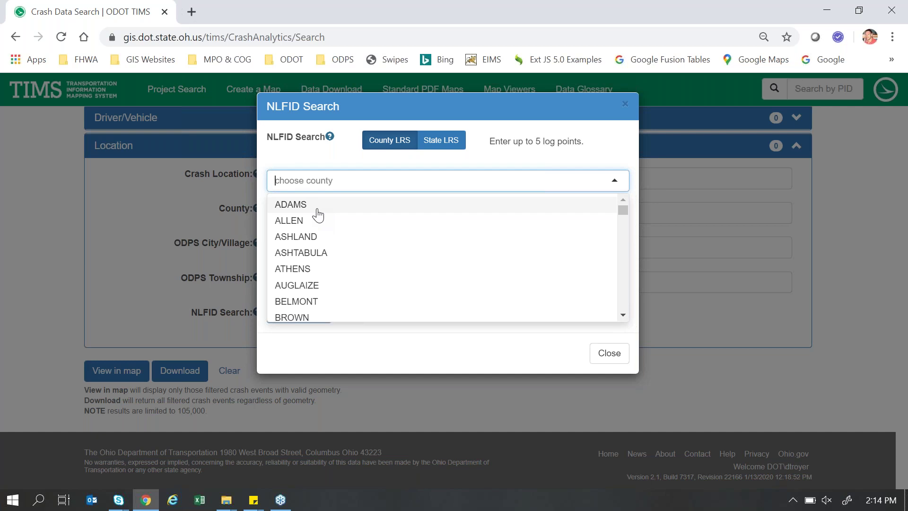
{"action": "left_click", "coordinate": [296, 157]}
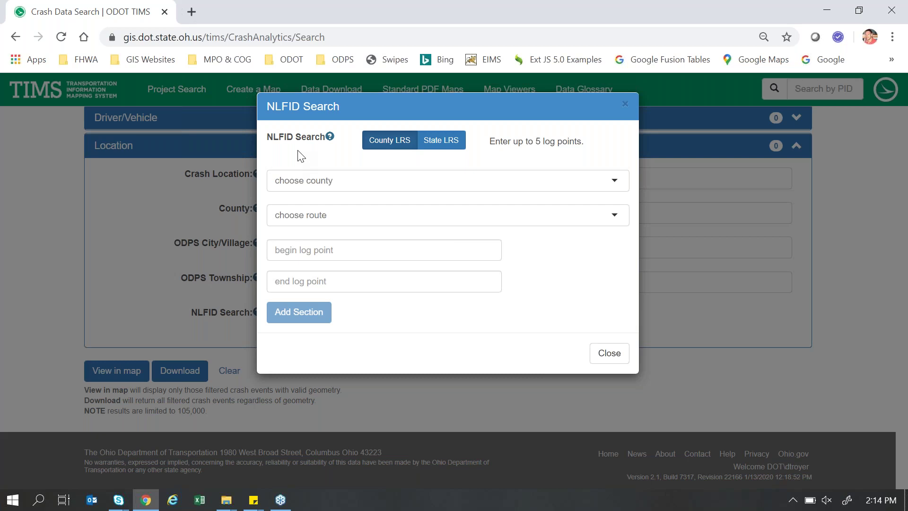
{"action": "left_click", "coordinate": [296, 186]}
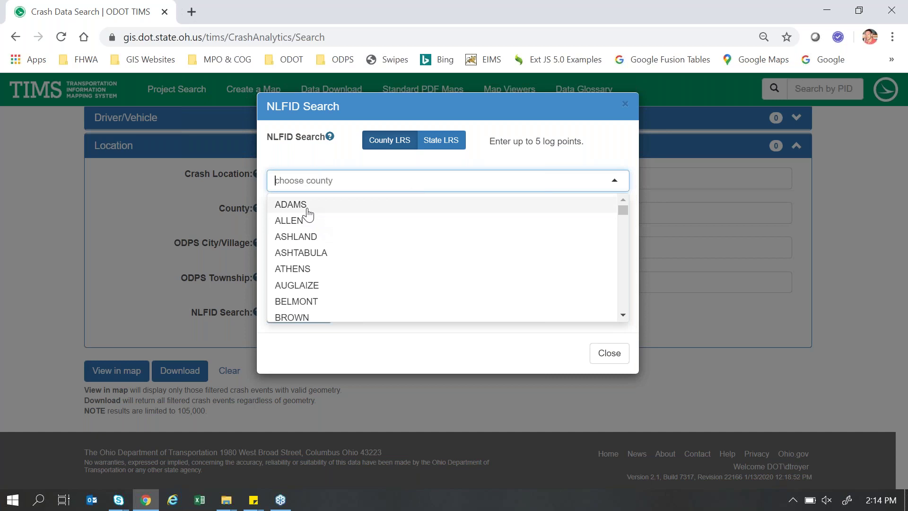
{"action": "left_click", "coordinate": [305, 207]}
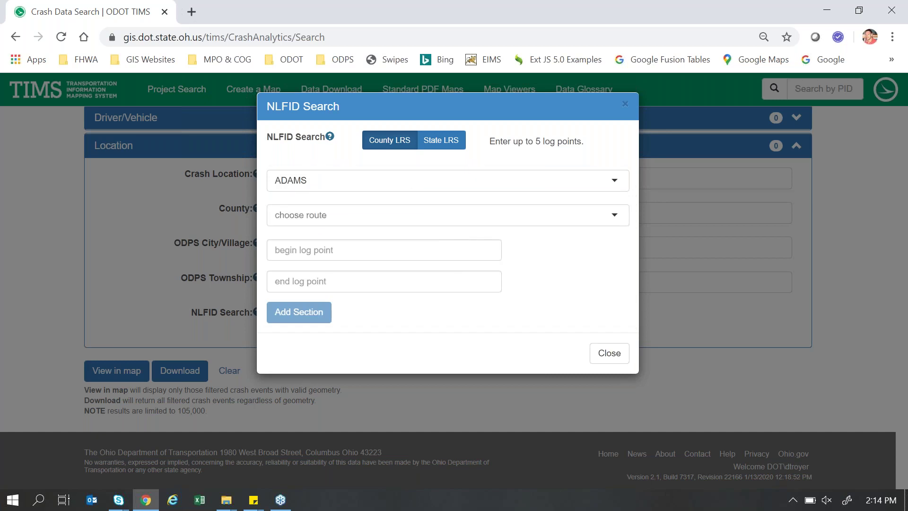
{"action": "left_click", "coordinate": [315, 218]}
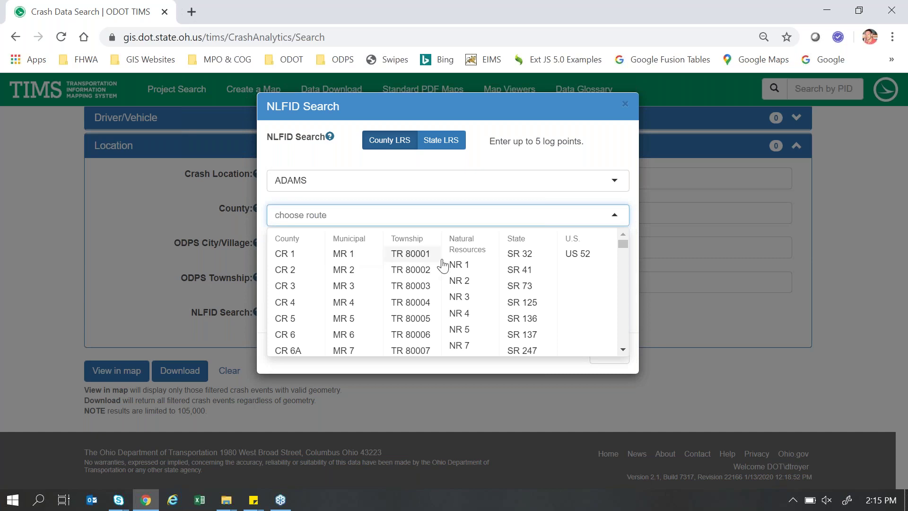
{"action": "left_click", "coordinate": [526, 257]}
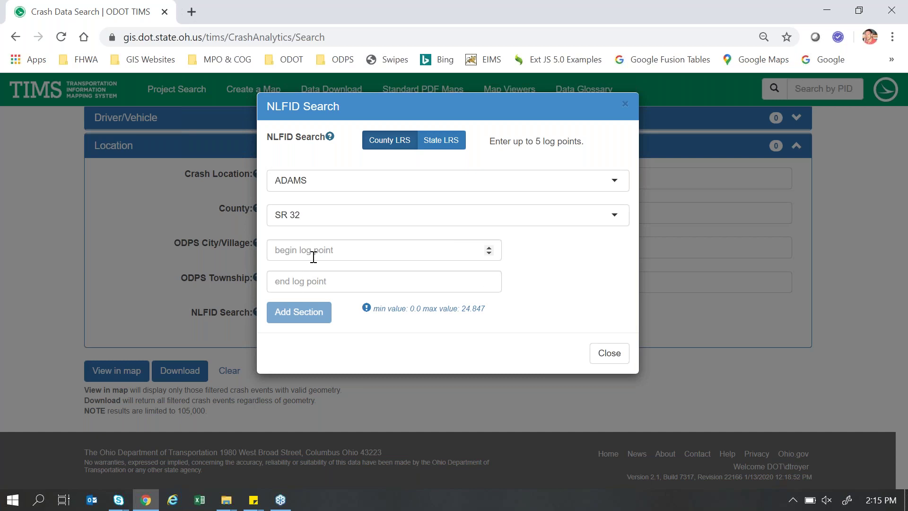
Check the begin and end log point fields, close the NLFID Search without adding a section, and collapse the Location section.
{"action": "left_click", "coordinate": [331, 250]}
{"action": "left_click", "coordinate": [326, 280]}
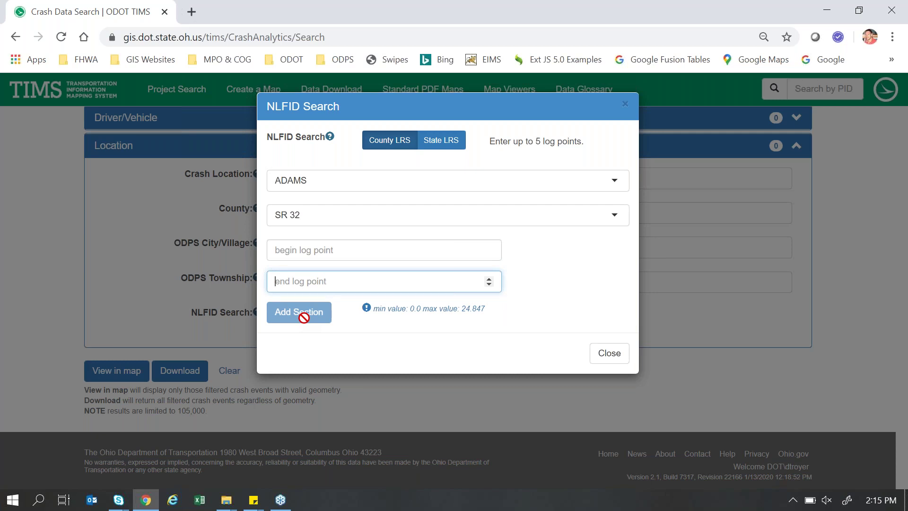
{"action": "left_click", "coordinate": [602, 356]}
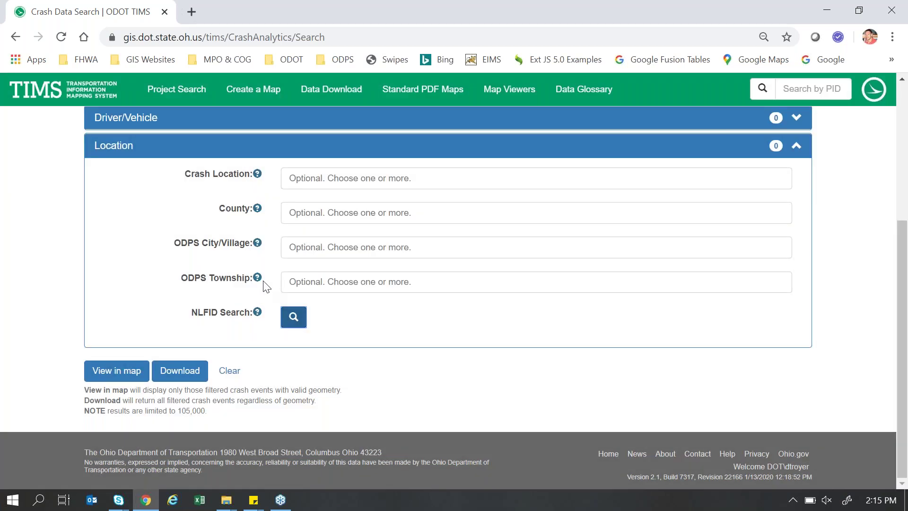
{"action": "left_click", "coordinate": [149, 150]}
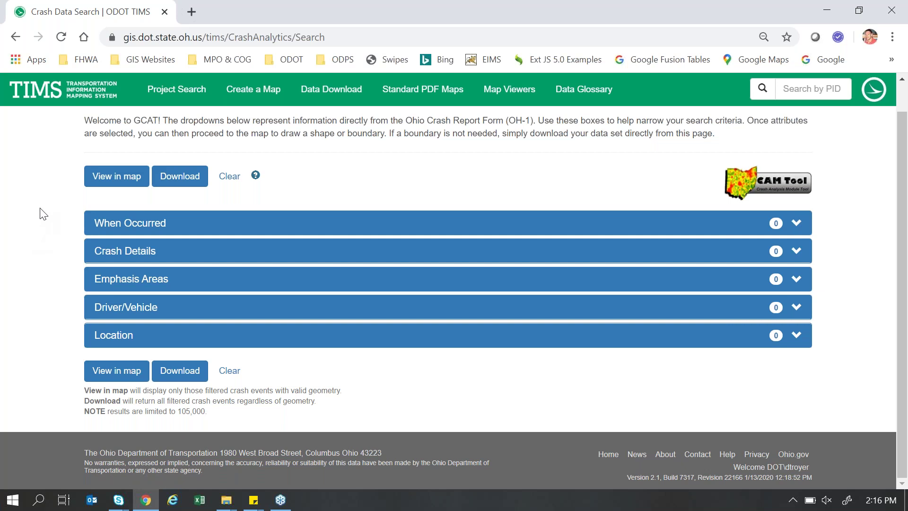
Review the Year and Month options under When Occurred and expand the Location section.
{"action": "left_click", "coordinate": [116, 227]}
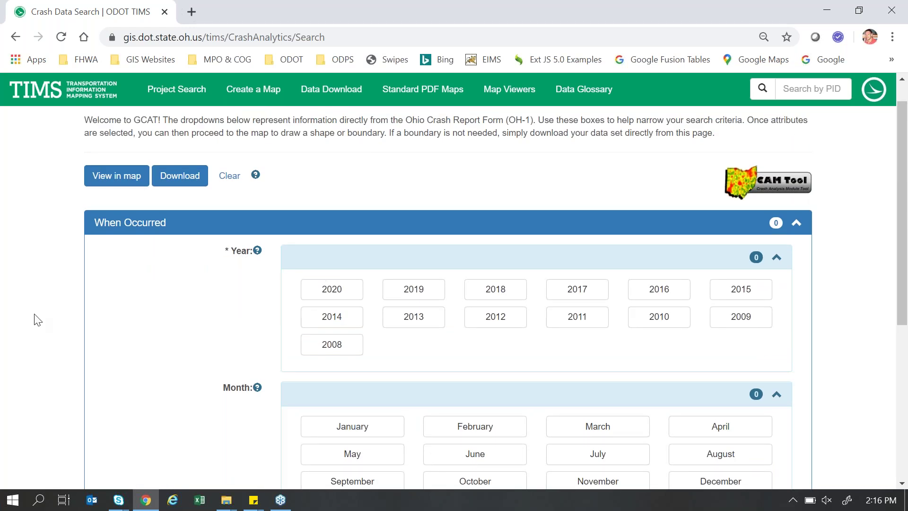
{"action": "scroll", "coordinate": [38, 319], "scroll_direction": "down", "scroll_amount": 5}
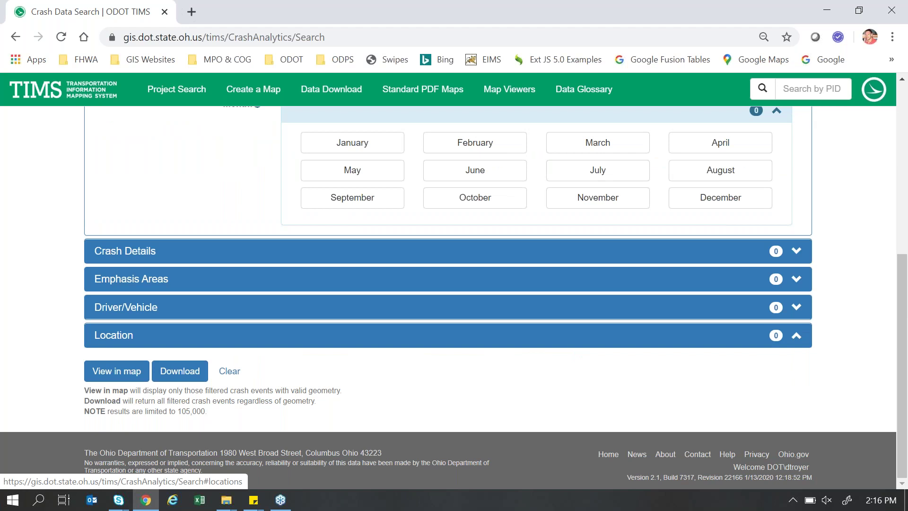
{"action": "left_click", "coordinate": [114, 335]}
{"action": "scroll", "coordinate": [34, 289], "scroll_direction": "down", "scroll_amount": 2}
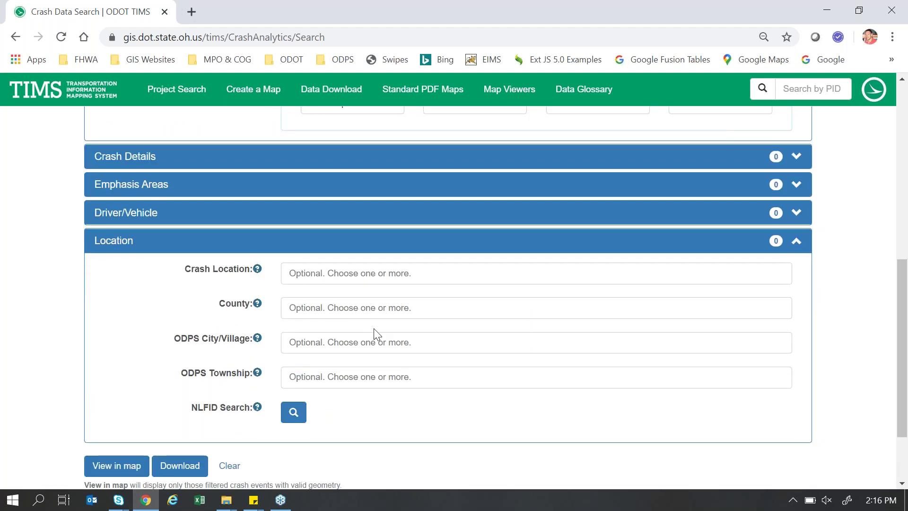
Choose Adams as a County filter and remove it again, leaving the county list closed.
{"action": "left_click", "coordinate": [334, 308]}
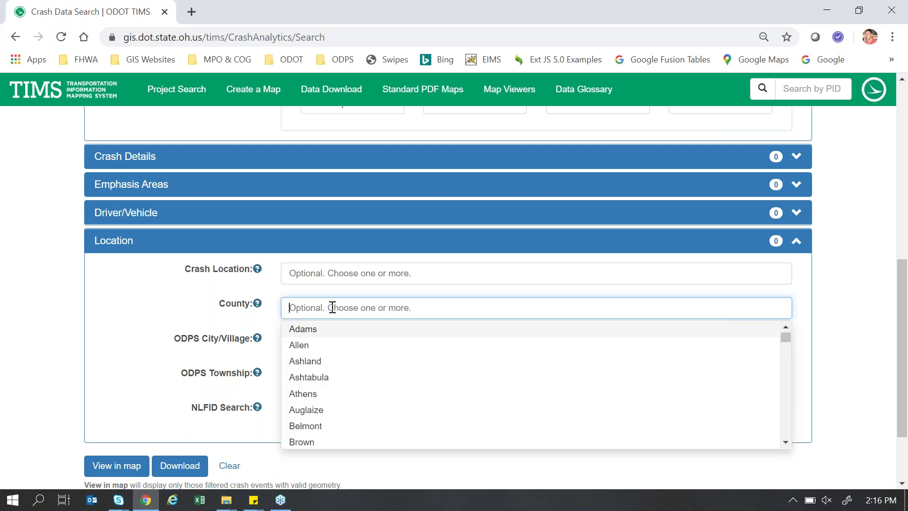
{"action": "key", "text": "Escape"}
{"action": "left_click", "coordinate": [316, 332]}
{"action": "left_click", "coordinate": [124, 300]}
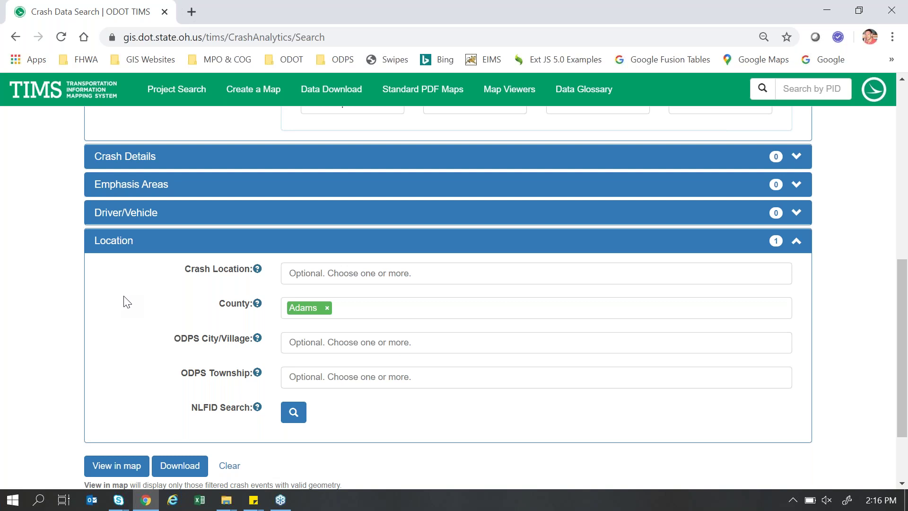
{"action": "left_click", "coordinate": [328, 308]}
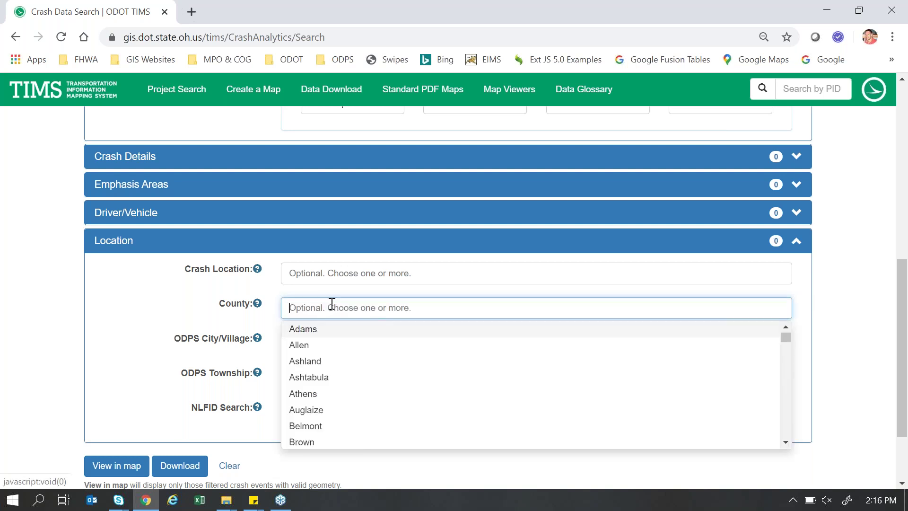
{"action": "left_click", "coordinate": [145, 325]}
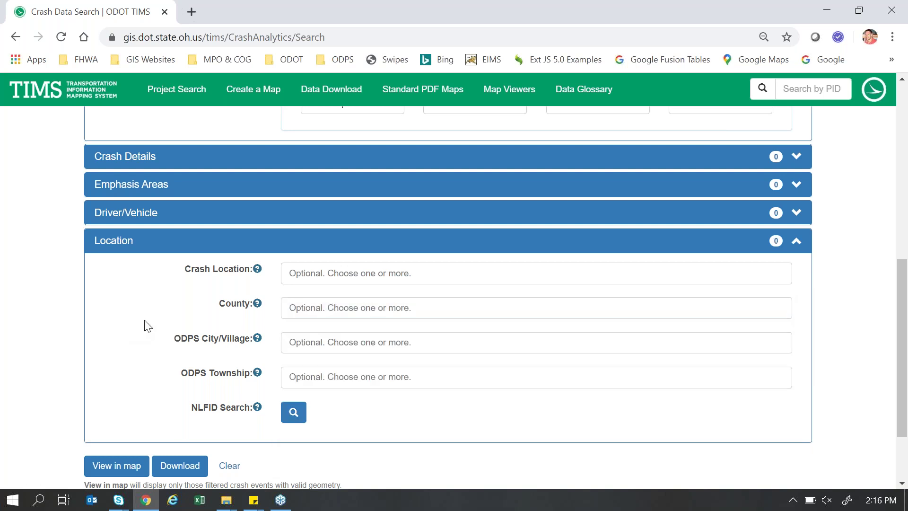
Choose the village ADENA in the ODPS City/Village filter and remove it again, leaving the list closed.
{"action": "left_click", "coordinate": [325, 341]}
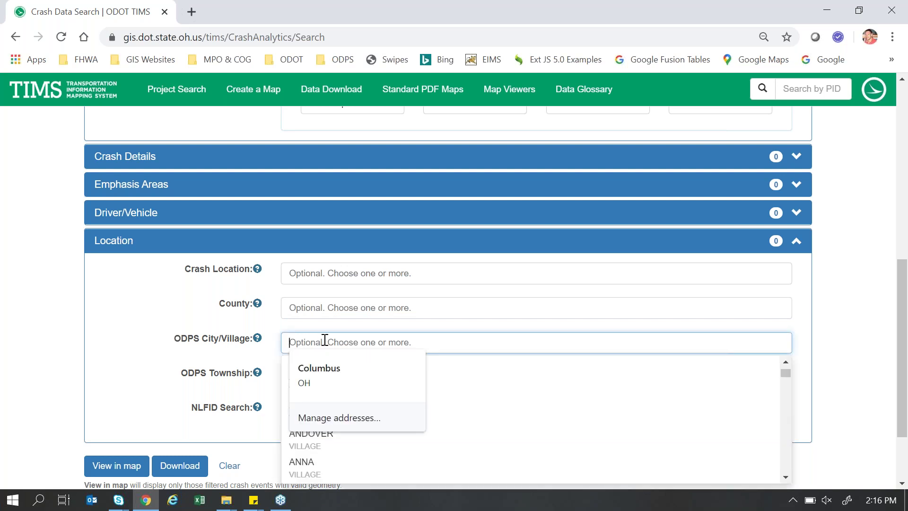
{"action": "scroll", "coordinate": [332, 373], "scroll_direction": "down", "scroll_amount": 2}
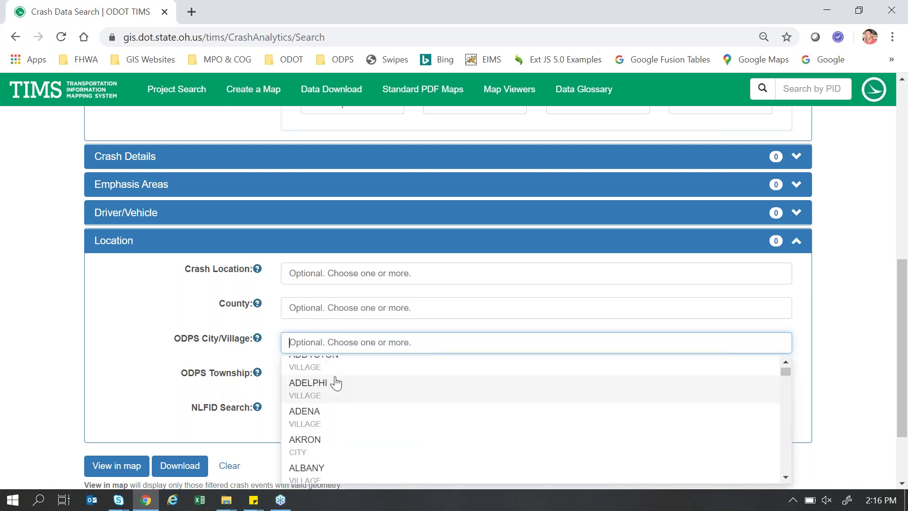
{"action": "left_click", "coordinate": [316, 412]}
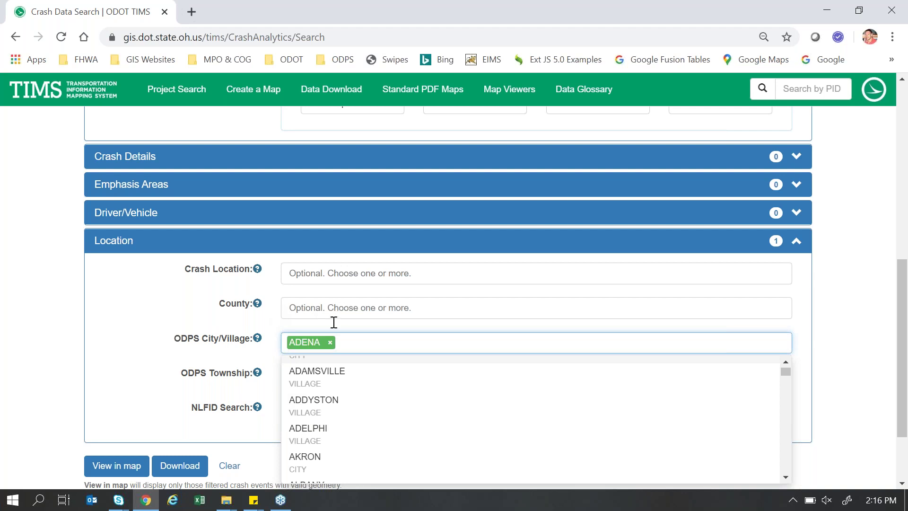
{"action": "left_click", "coordinate": [330, 342]}
{"action": "left_click", "coordinate": [103, 336]}
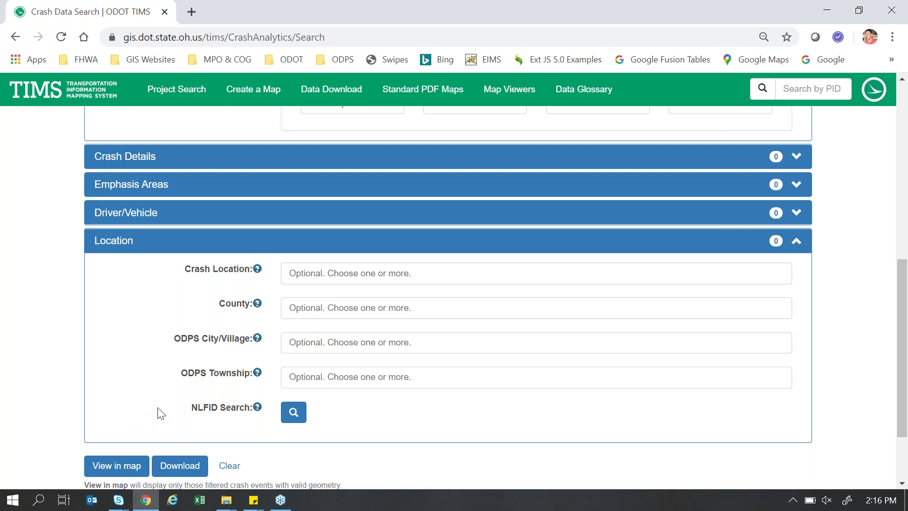
Collapse the Location and When Occurred sections.
{"action": "scroll", "coordinate": [158, 380], "scroll_direction": "down", "scroll_amount": 2}
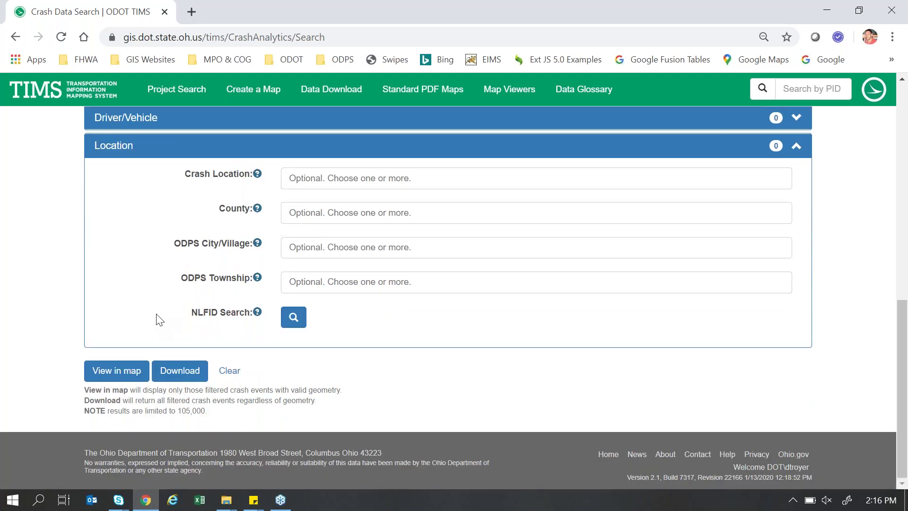
{"action": "left_click", "coordinate": [177, 146]}
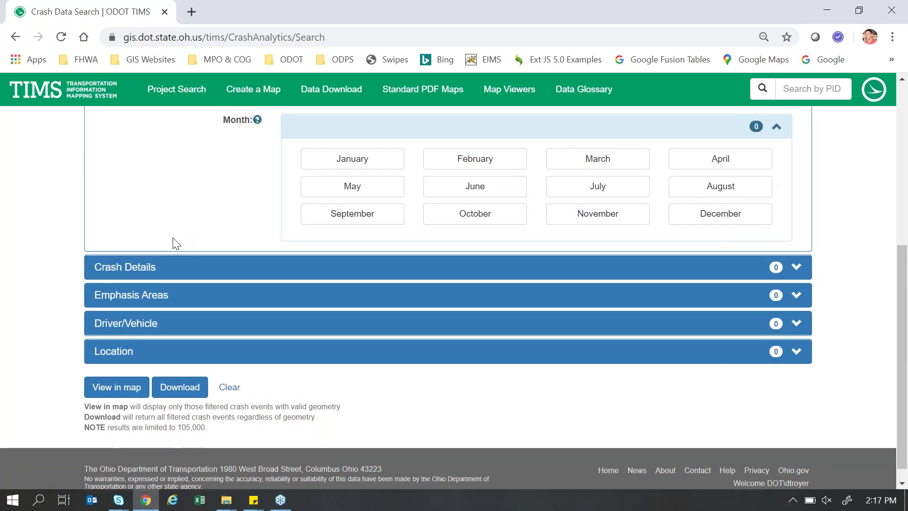
{"action": "scroll", "coordinate": [177, 243], "scroll_direction": "up", "scroll_amount": 4}
{"action": "left_click", "coordinate": [186, 138]}
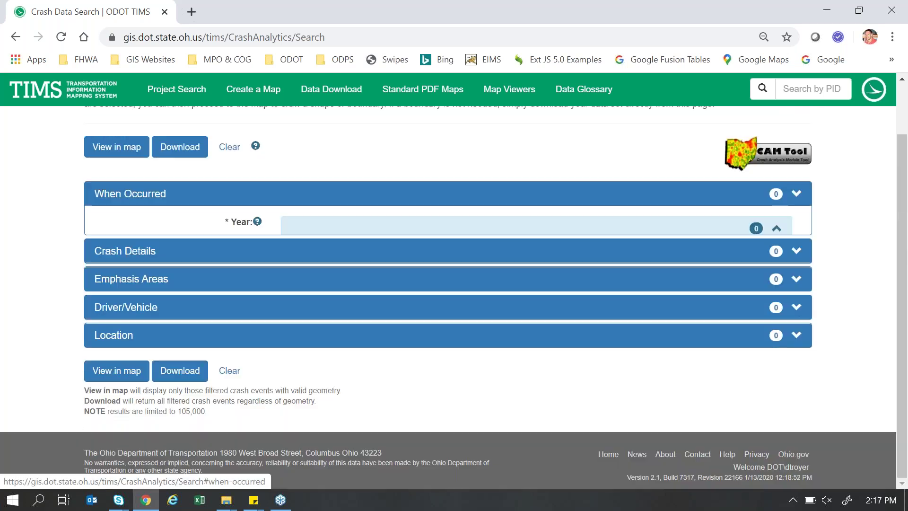
{"action": "scroll", "coordinate": [30, 232], "scroll_direction": "up", "scroll_amount": 1}
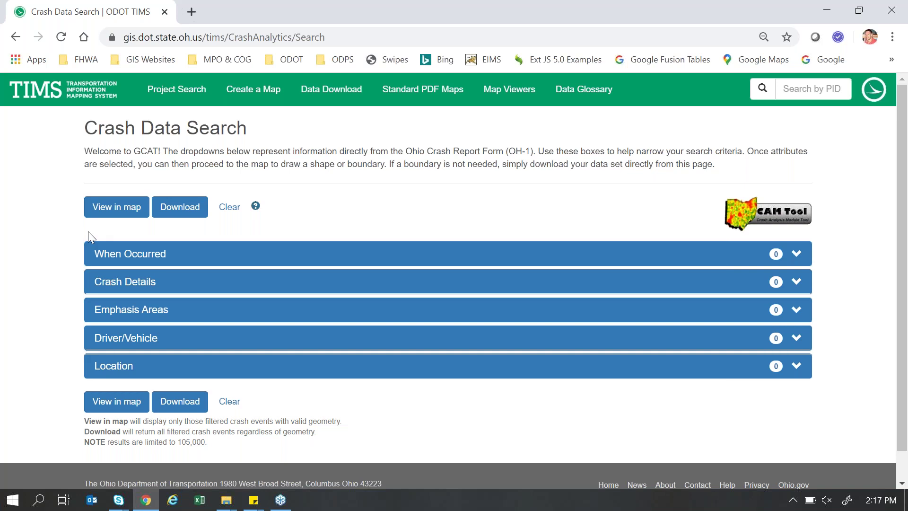
Expand the When Occurred section and select 2018 as the crash year.
{"action": "left_click", "coordinate": [133, 212]}
{"action": "left_click", "coordinate": [108, 260]}
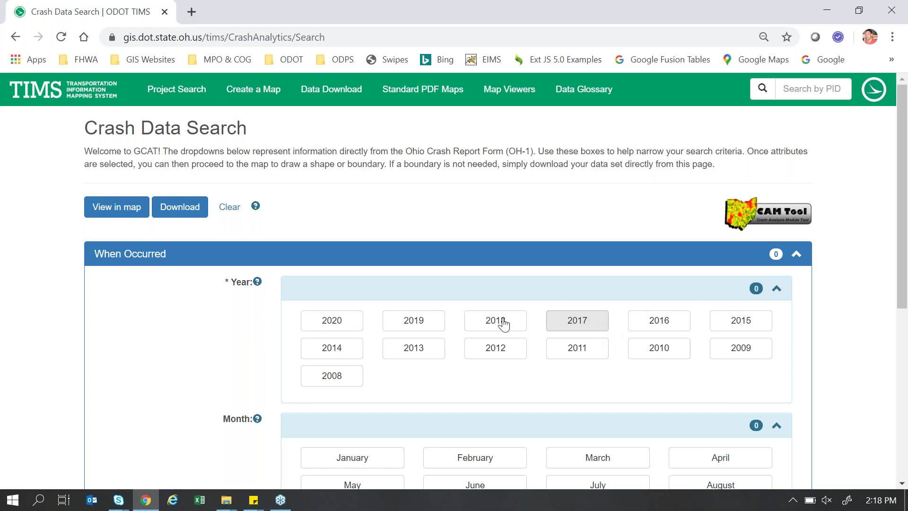
{"action": "left_click", "coordinate": [490, 323]}
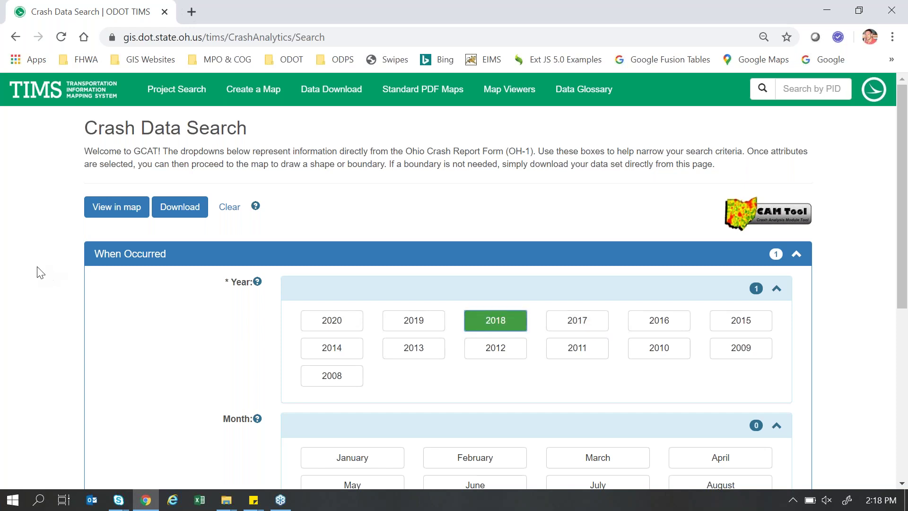
Set the County filter in the Location section to Adams and review the chosen year and county criteria.
{"action": "scroll", "coordinate": [40, 273], "scroll_direction": "down", "scroll_amount": 1}
{"action": "scroll", "coordinate": [40, 273], "scroll_direction": "down", "scroll_amount": 6}
{"action": "left_click", "coordinate": [142, 341]}
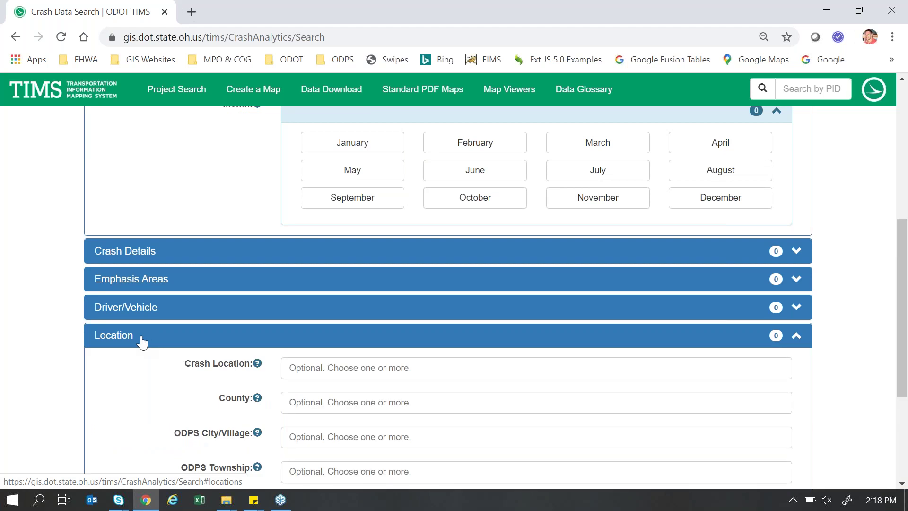
{"action": "scroll", "coordinate": [124, 350], "scroll_direction": "down", "scroll_amount": 2}
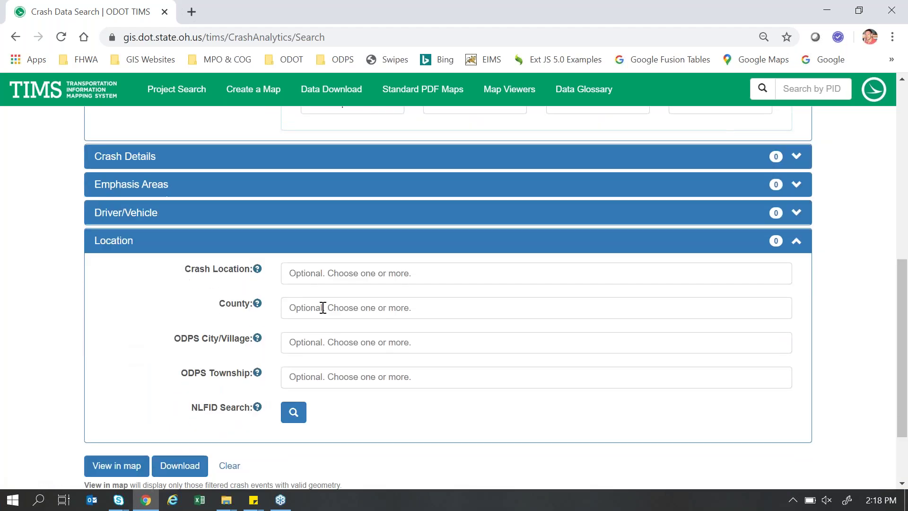
{"action": "left_click", "coordinate": [321, 307]}
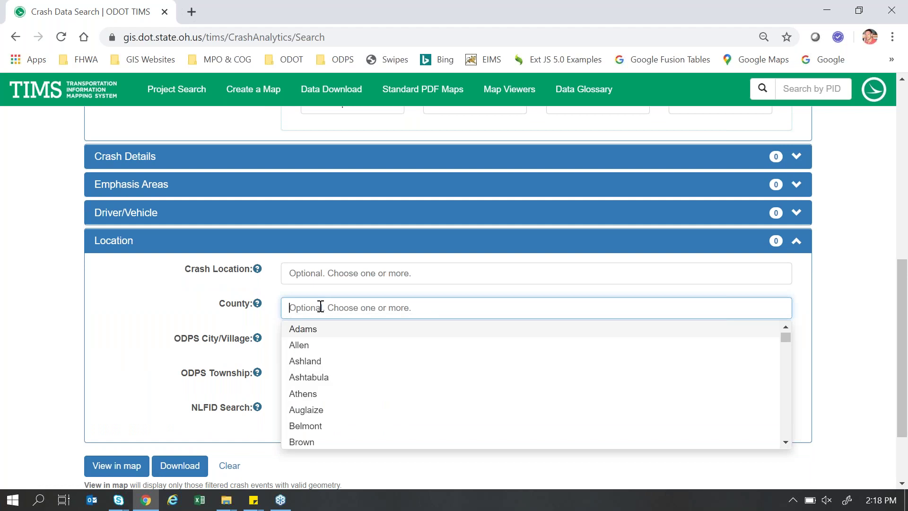
{"action": "left_click", "coordinate": [308, 330]}
{"action": "left_click", "coordinate": [25, 326]}
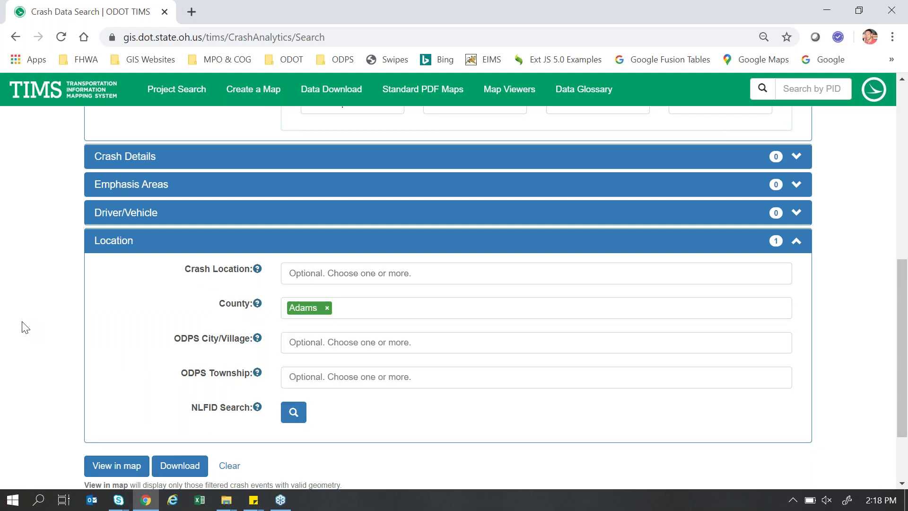
{"action": "scroll", "coordinate": [31, 352], "scroll_direction": "up", "scroll_amount": 7}
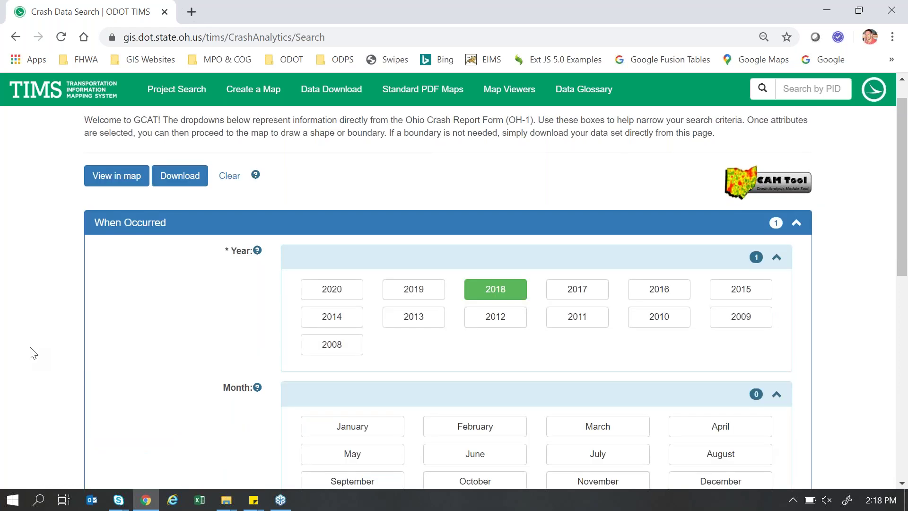
{"action": "scroll", "coordinate": [31, 352], "scroll_direction": "down", "scroll_amount": 8}
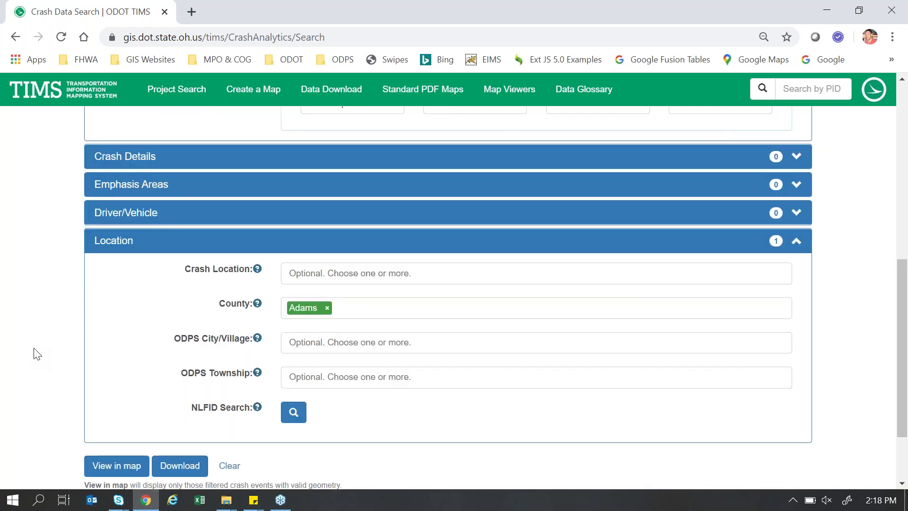
{"action": "scroll", "coordinate": [55, 377], "scroll_direction": "up", "scroll_amount": 8}
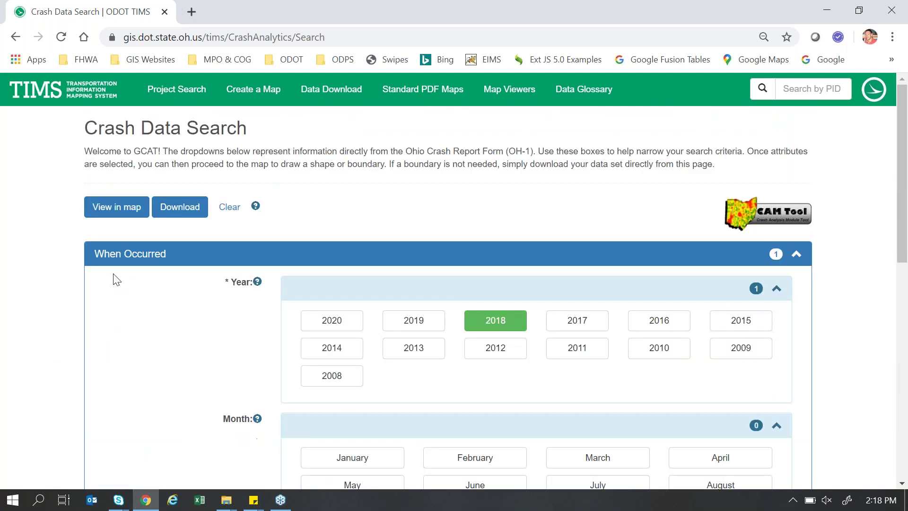
Run the crash query for the chosen criteria and view its results on the interactive map.
{"action": "left_click", "coordinate": [127, 213]}
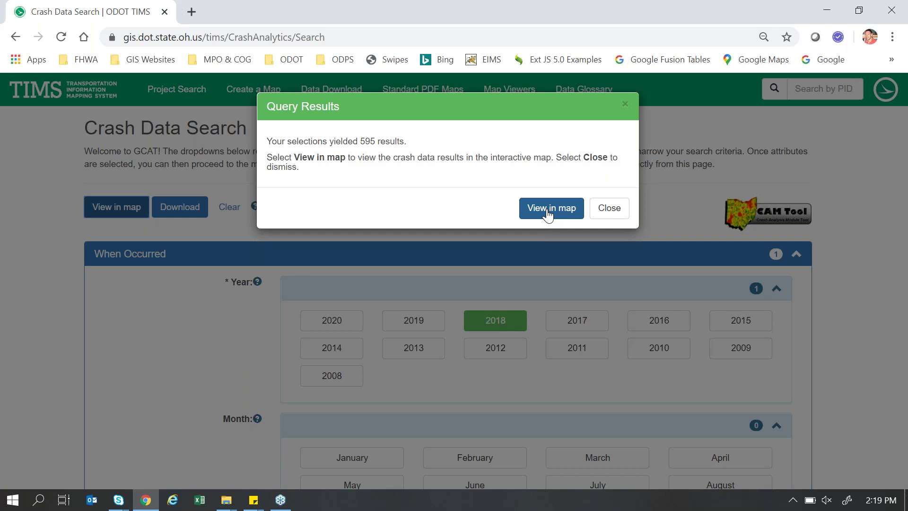
{"action": "left_click", "coordinate": [548, 212]}
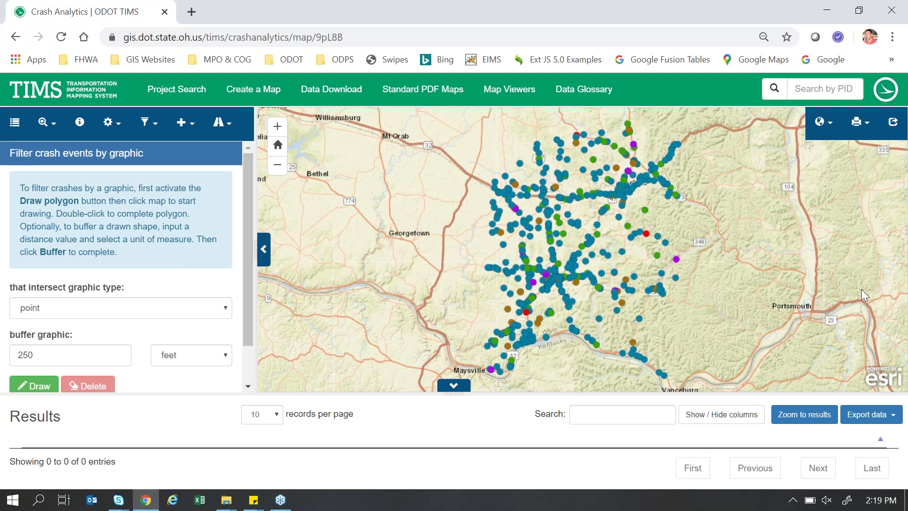
{"action": "left_click_drag", "start_coordinate": [705, 223], "coordinate": [591, 216]}
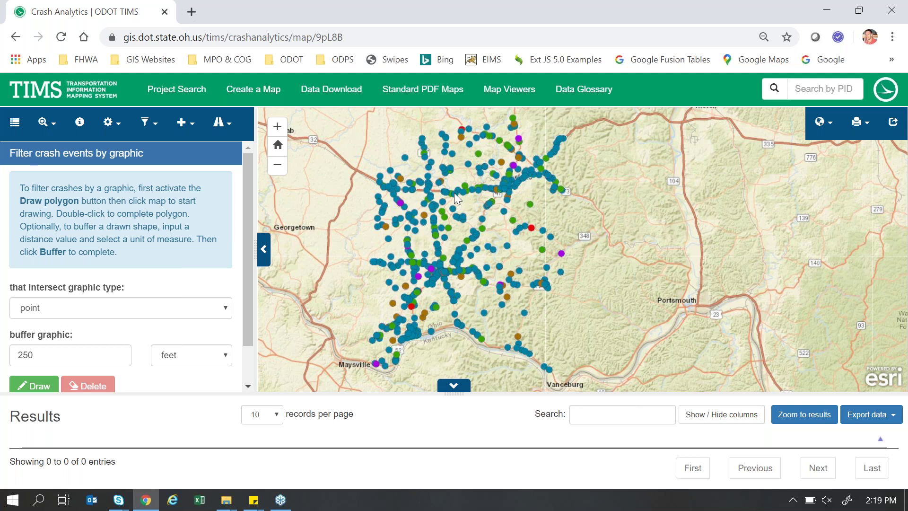
Show the map layers and turn on the County layer in the Boundaries group.
{"action": "left_click", "coordinate": [25, 135]}
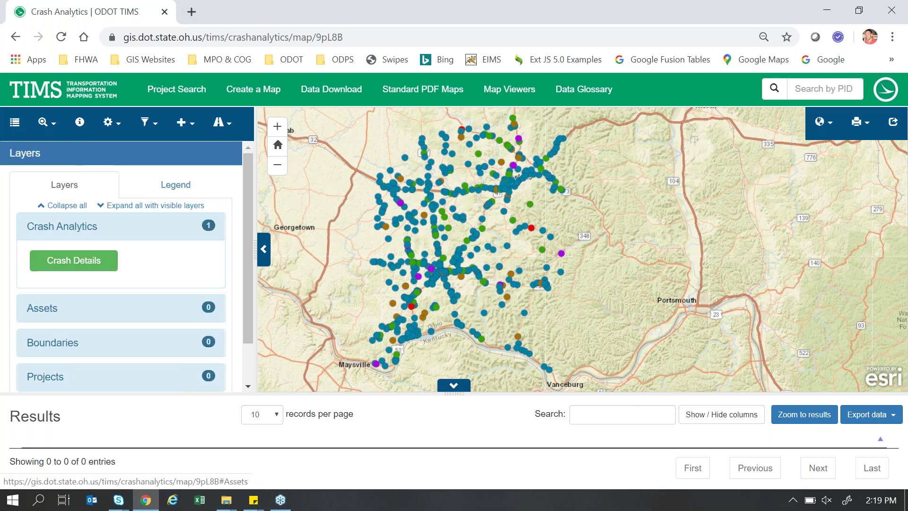
{"action": "left_click", "coordinate": [52, 342]}
{"action": "scroll", "coordinate": [67, 345], "scroll_direction": "down", "scroll_amount": 4}
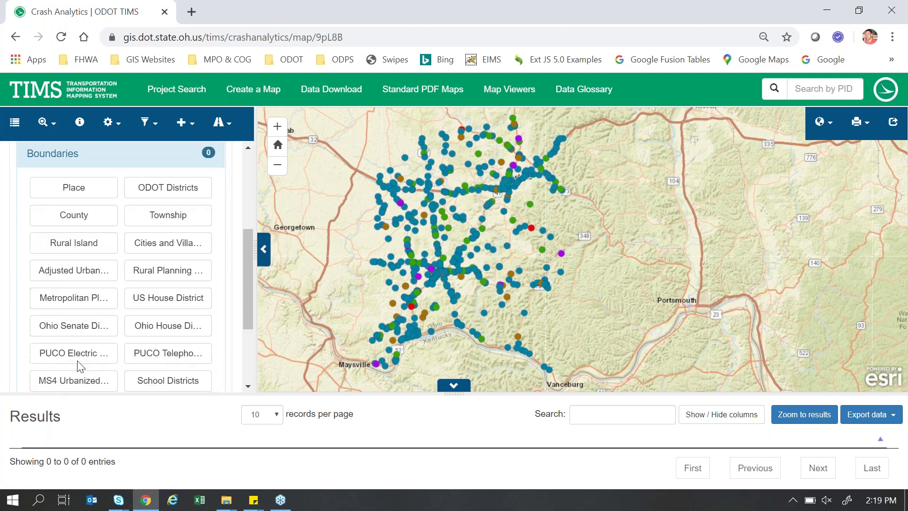
{"action": "left_click", "coordinate": [90, 217]}
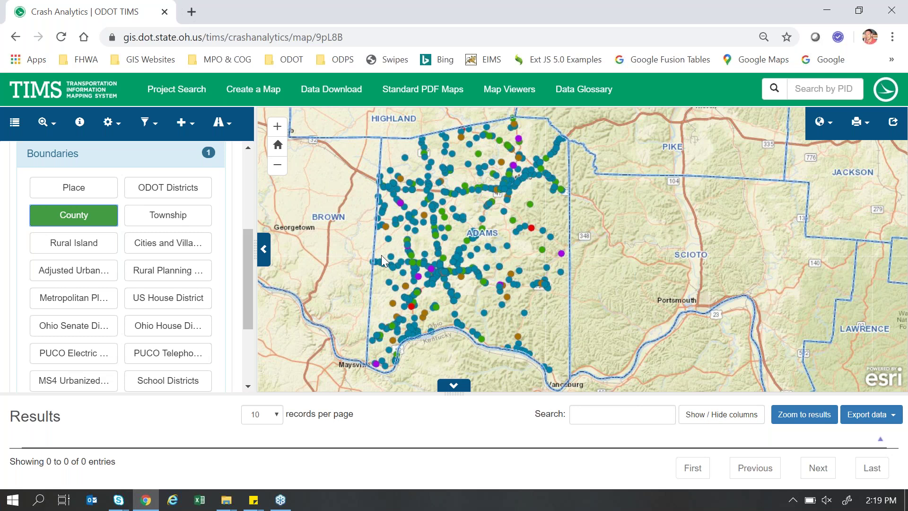
Return to the crash search page, request a download of the query results and dismiss the download prompt.
{"action": "left_click", "coordinate": [16, 38]}
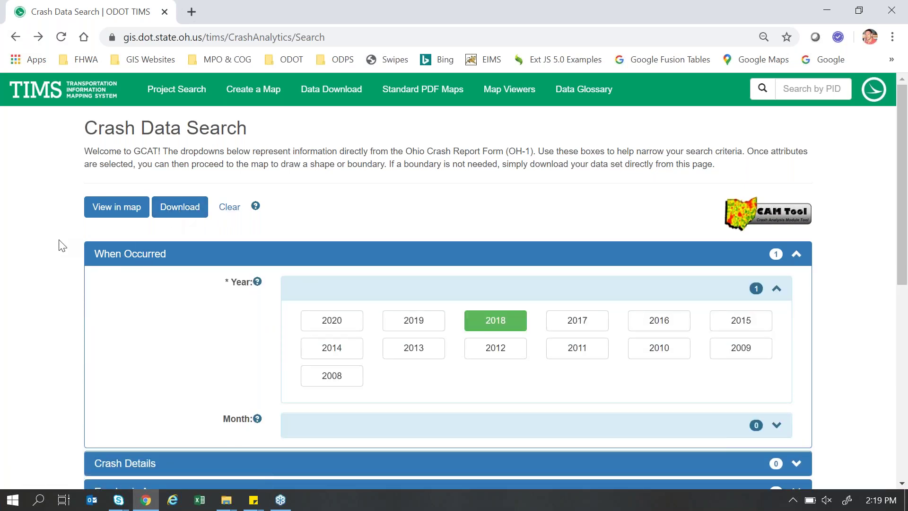
{"action": "left_click", "coordinate": [189, 212]}
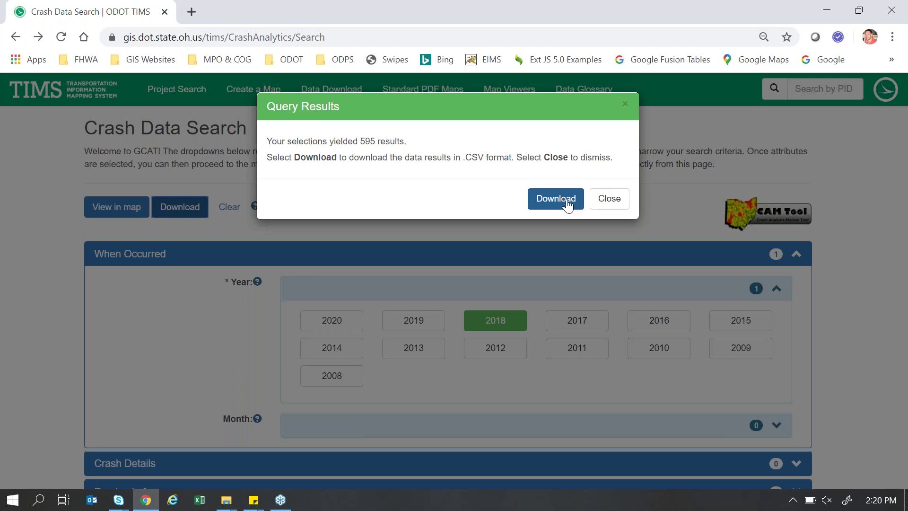
{"action": "left_click", "coordinate": [610, 199]}
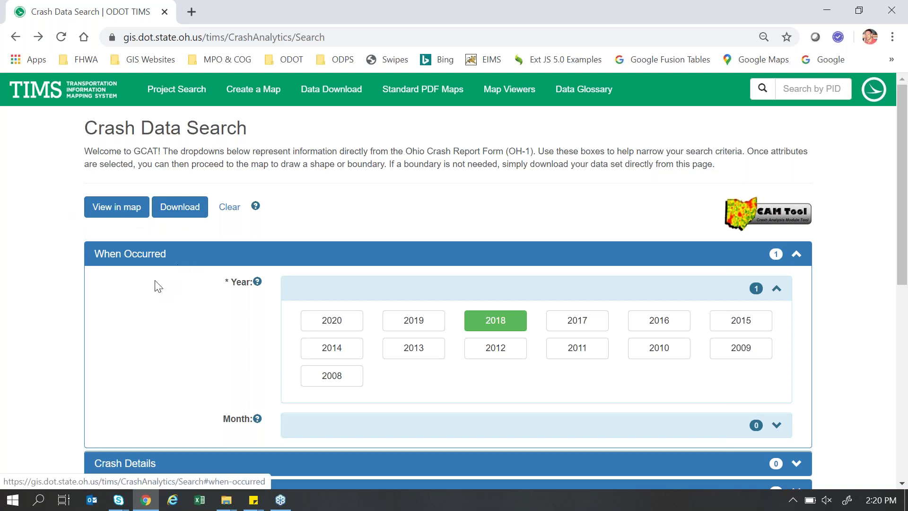
Clear all search criteria and collapse the When Occurred and Location sections.
{"action": "left_click", "coordinate": [231, 209]}
{"action": "left_click", "coordinate": [222, 262]}
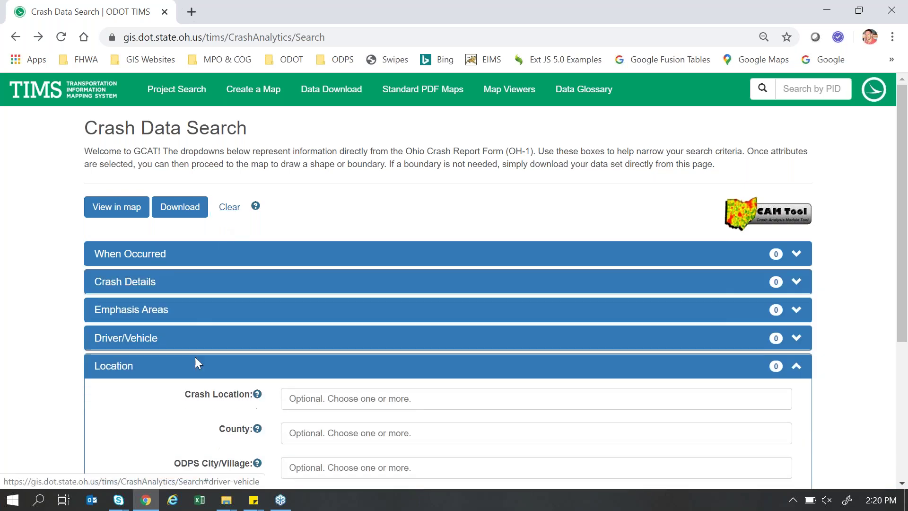
{"action": "left_click", "coordinate": [198, 367]}
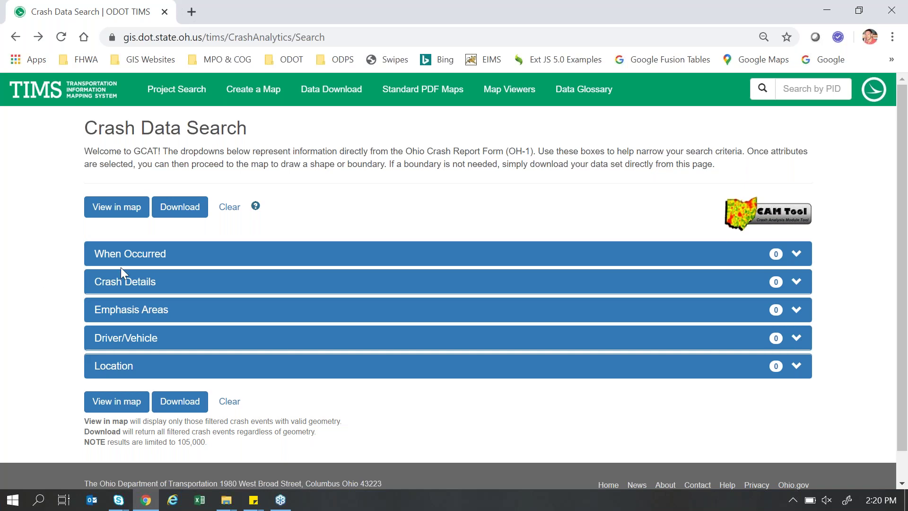
Expand the When Occurred section and select 2015, 2016 and 2017 as the crash years.
{"action": "scroll", "coordinate": [65, 264], "scroll_direction": "down", "scroll_amount": 1}
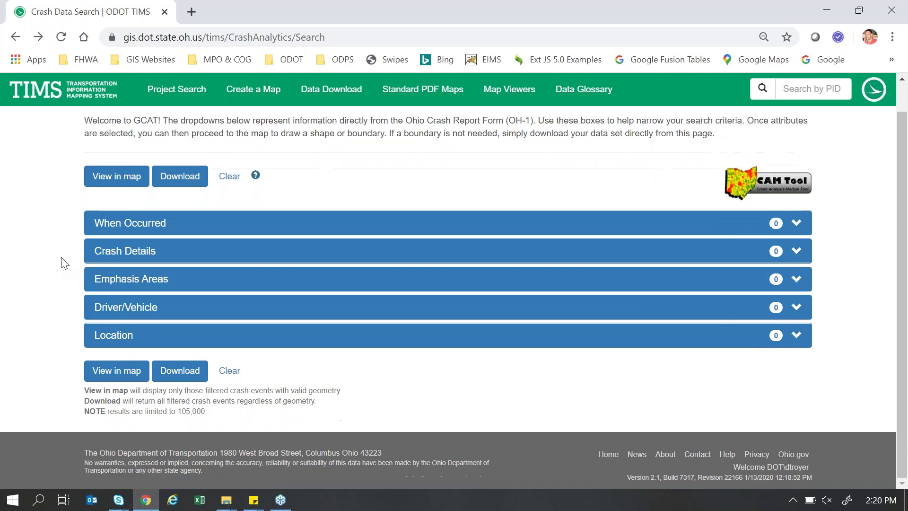
{"action": "left_click", "coordinate": [135, 234]}
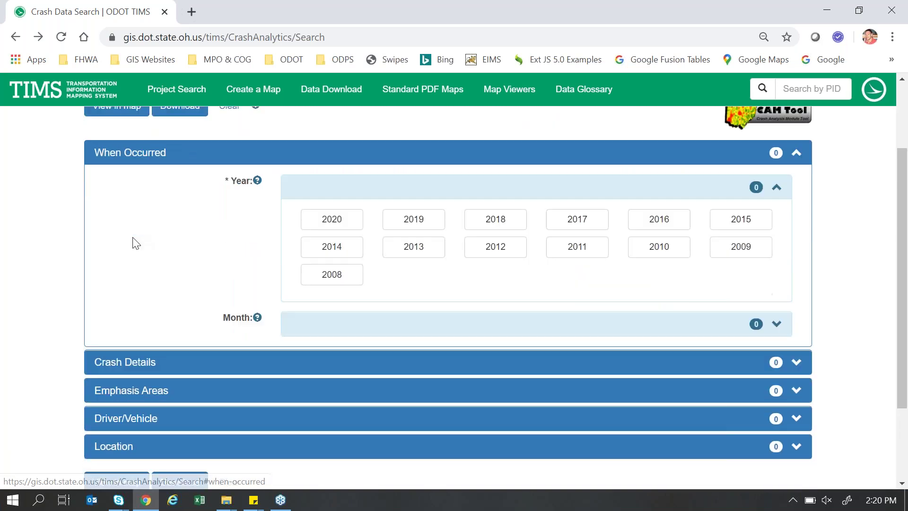
{"action": "scroll", "coordinate": [135, 242], "scroll_direction": "up", "scroll_amount": 3}
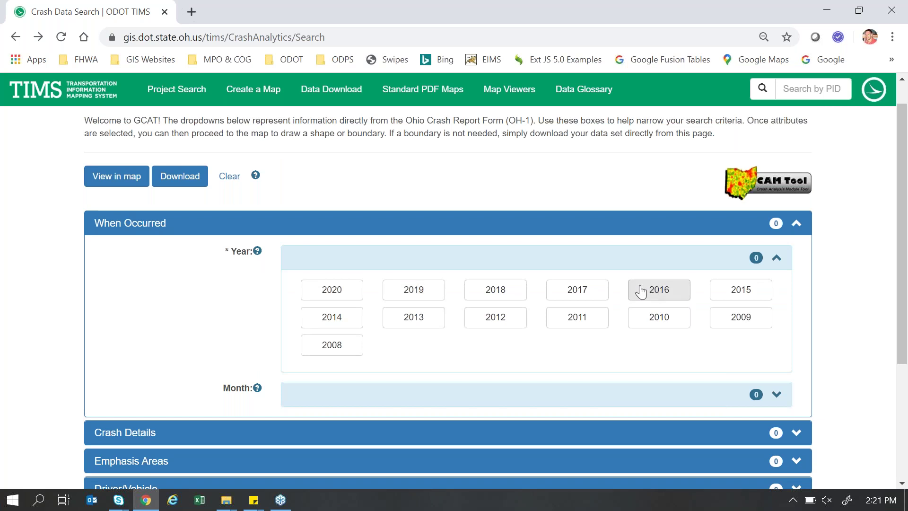
{"action": "left_click", "coordinate": [733, 292]}
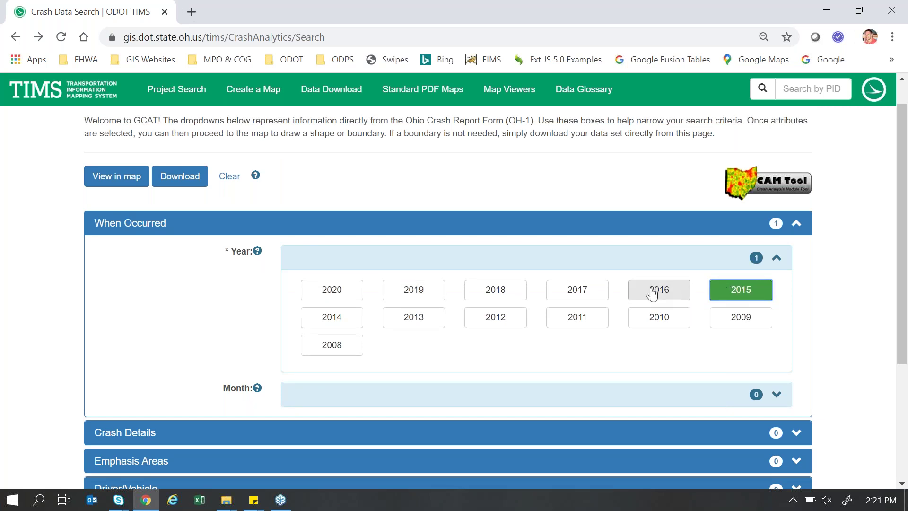
{"action": "left_click", "coordinate": [653, 295]}
{"action": "left_click", "coordinate": [595, 297]}
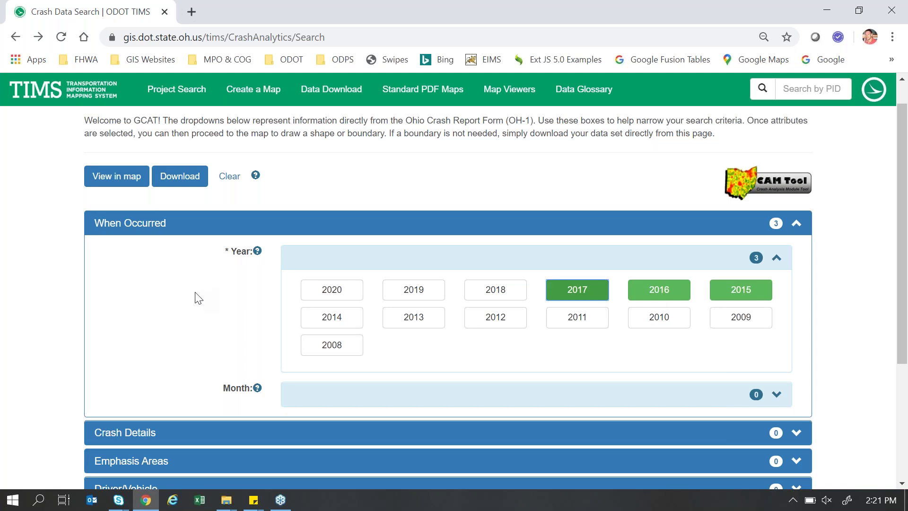
Set the Crash Severity filter under Crash Details to Fatal and Serious Injury Suspected.
{"action": "scroll", "coordinate": [199, 298], "scroll_direction": "down", "scroll_amount": 2}
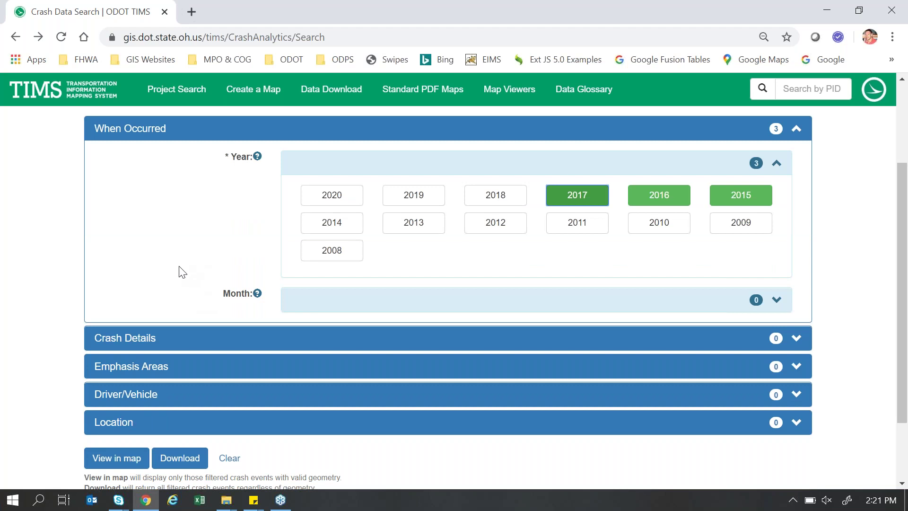
{"action": "left_click", "coordinate": [139, 346]}
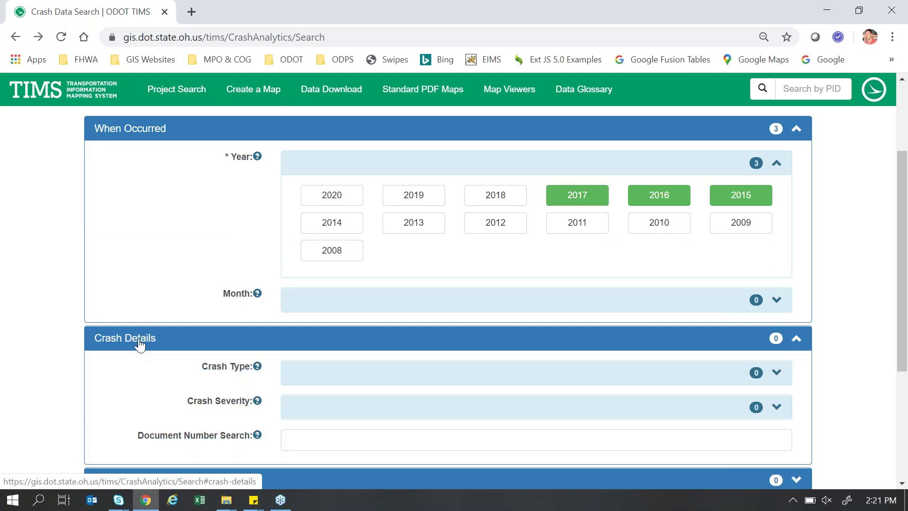
{"action": "scroll", "coordinate": [140, 346], "scroll_direction": "down", "scroll_amount": 2}
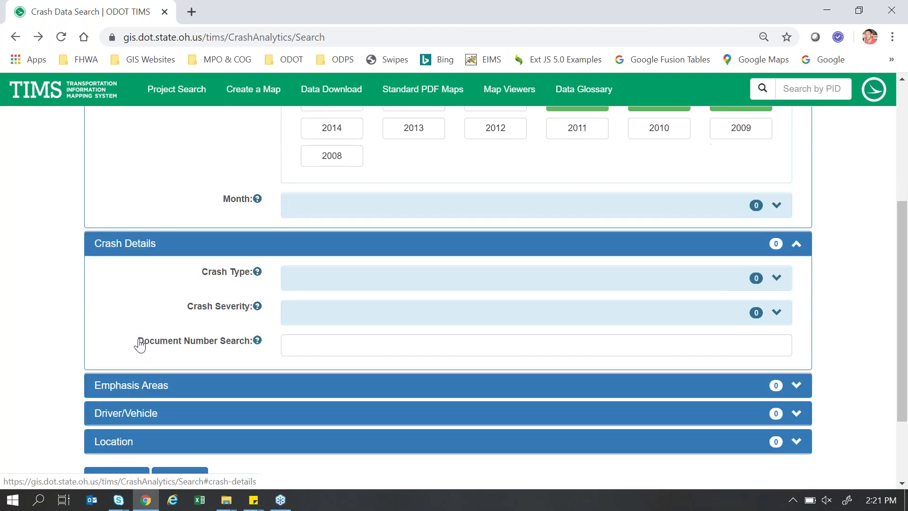
{"action": "left_click", "coordinate": [339, 320]}
{"action": "scroll", "coordinate": [345, 302], "scroll_direction": "down", "scroll_amount": 2}
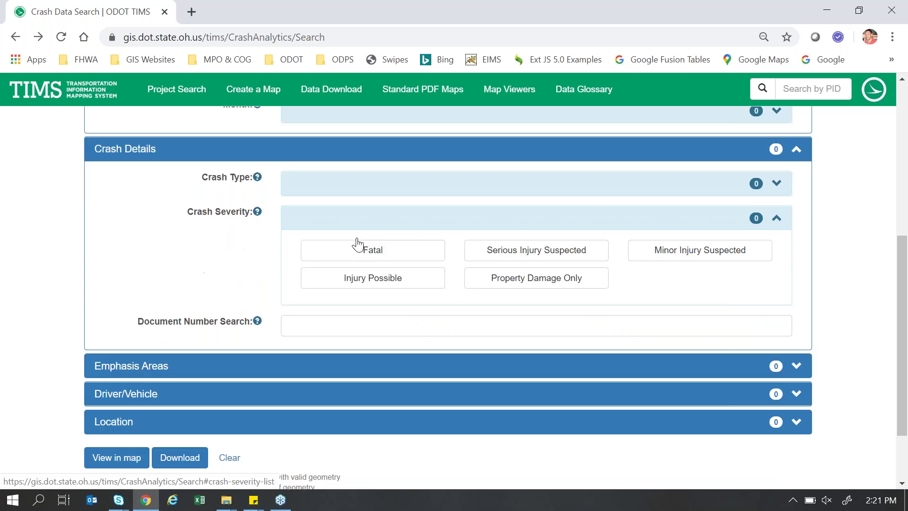
{"action": "left_click", "coordinate": [372, 252]}
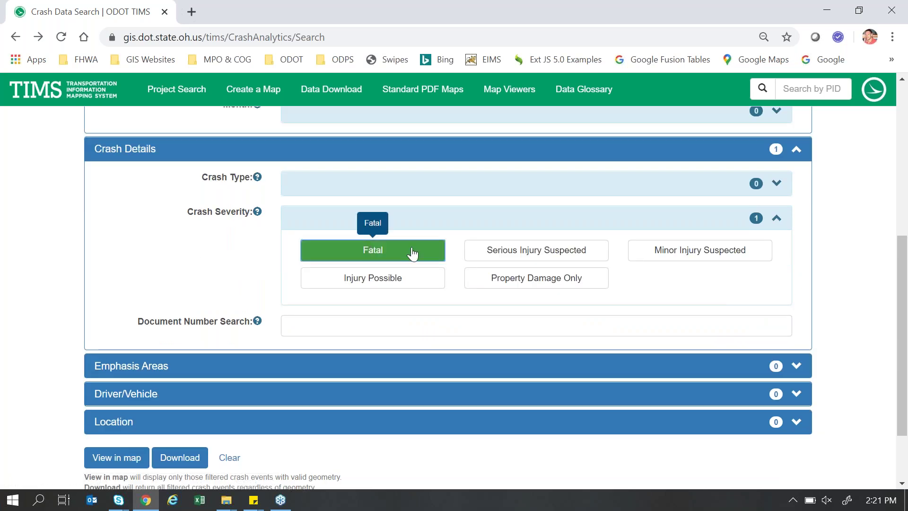
{"action": "left_click", "coordinate": [482, 255]}
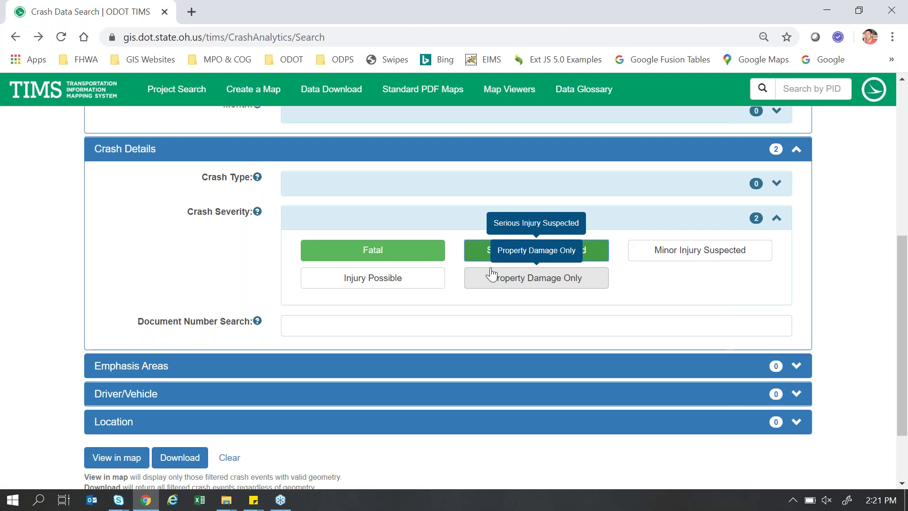
Expand the Emphasis Areas section and select Motorcycle as the area.
{"action": "scroll", "coordinate": [204, 289], "scroll_direction": "up", "scroll_amount": 2}
{"action": "scroll", "coordinate": [203, 289], "scroll_direction": "down", "scroll_amount": 4}
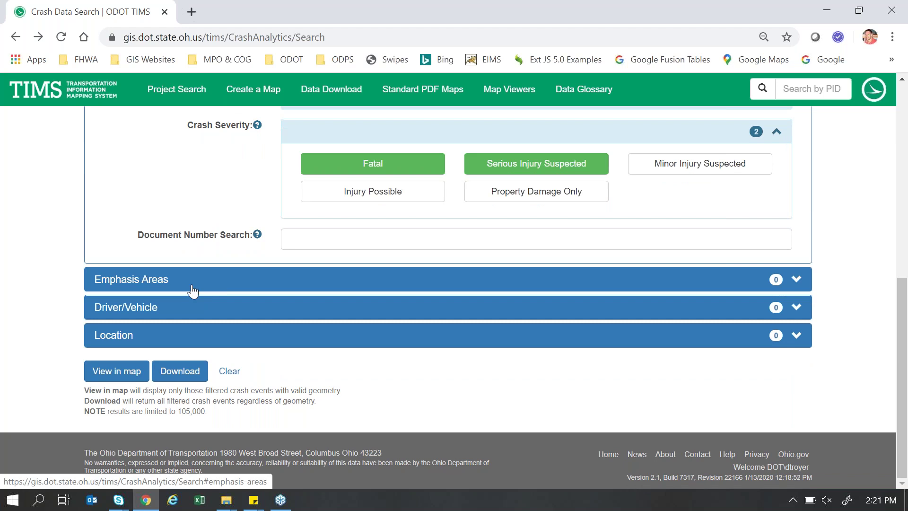
{"action": "left_click", "coordinate": [159, 284]}
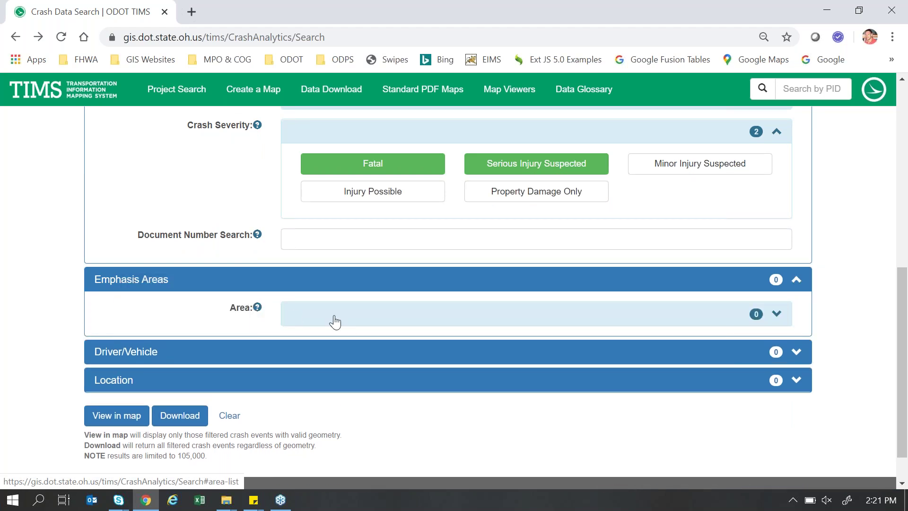
{"action": "left_click", "coordinate": [336, 319]}
{"action": "scroll", "coordinate": [336, 320], "scroll_direction": "down", "scroll_amount": 2}
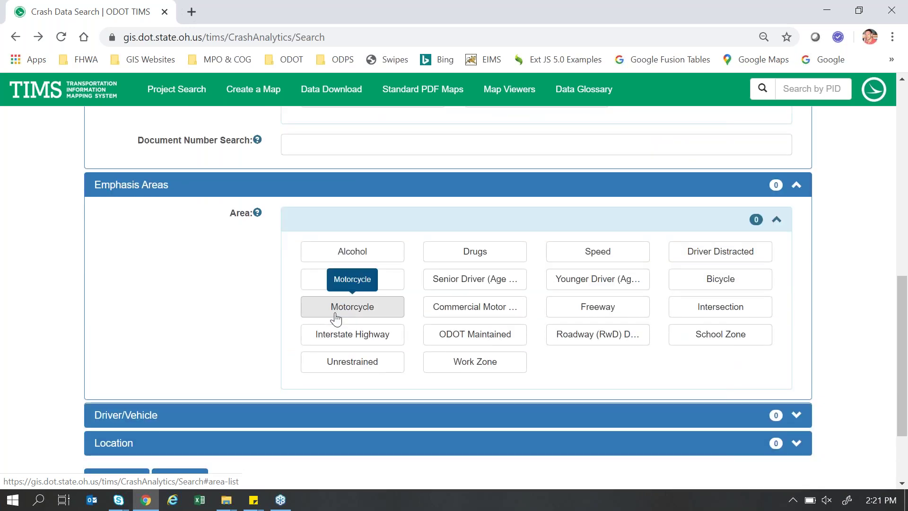
{"action": "left_click", "coordinate": [335, 311]}
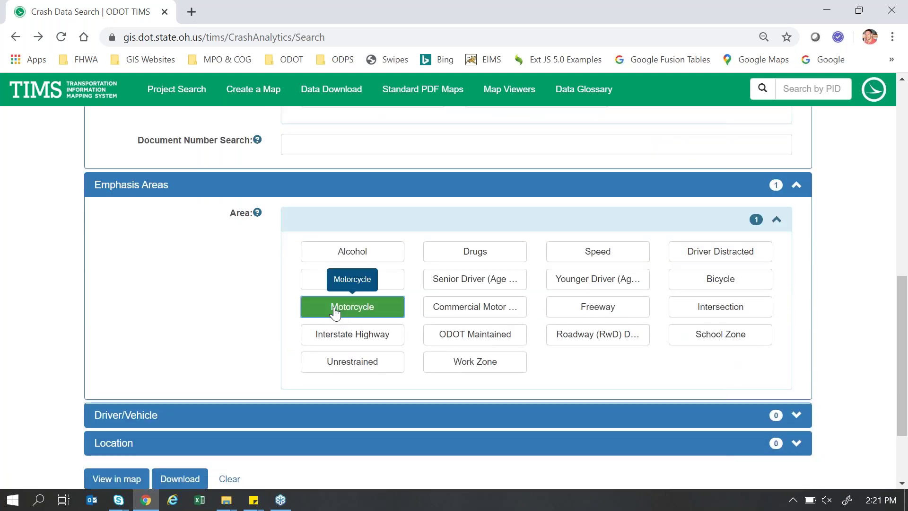
Review the Crash Type options under Crash Details and collapse them again.
{"action": "scroll", "coordinate": [150, 350], "scroll_direction": "up", "scroll_amount": 6}
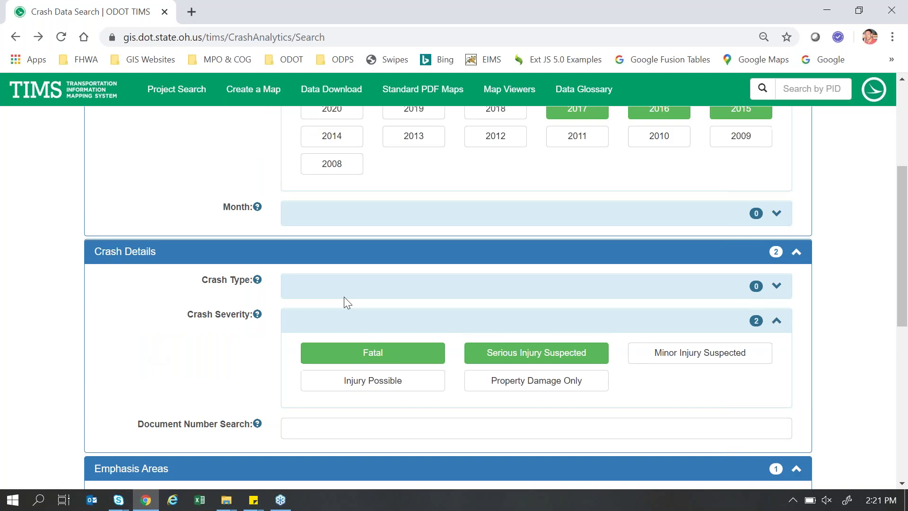
{"action": "left_click", "coordinate": [348, 291]}
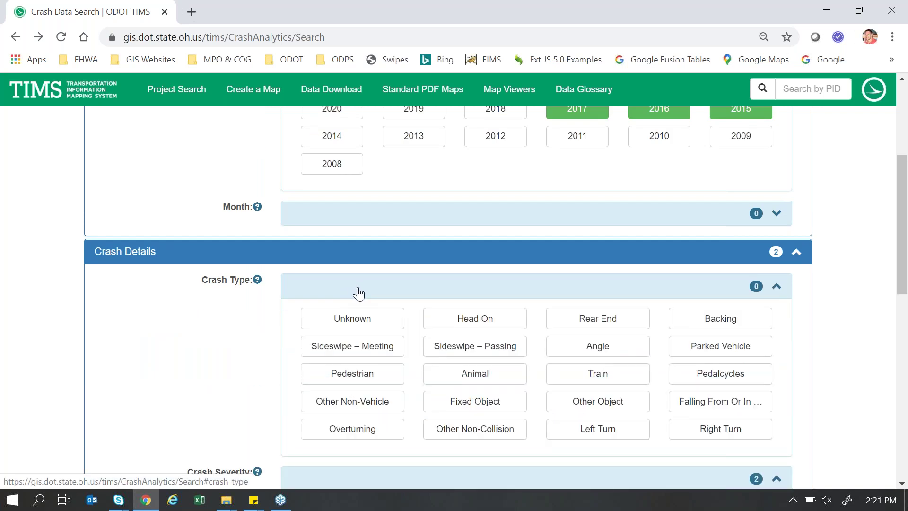
{"action": "left_click", "coordinate": [358, 293]}
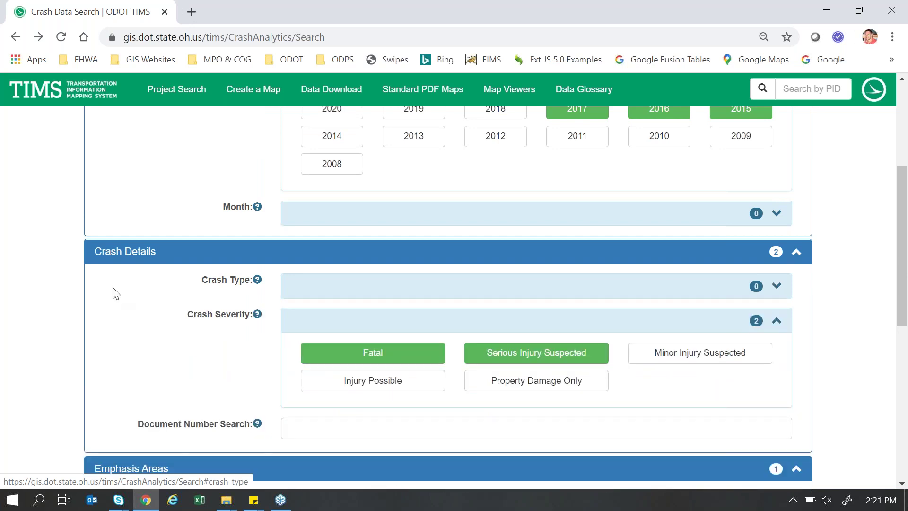
Expand the Driver/Vehicle section, browse the Type of Unit choices and close the list without choosing any.
{"action": "scroll", "coordinate": [113, 294], "scroll_direction": "down", "scroll_amount": 6}
{"action": "scroll", "coordinate": [112, 294], "scroll_direction": "down", "scroll_amount": 2}
{"action": "left_click", "coordinate": [123, 316]}
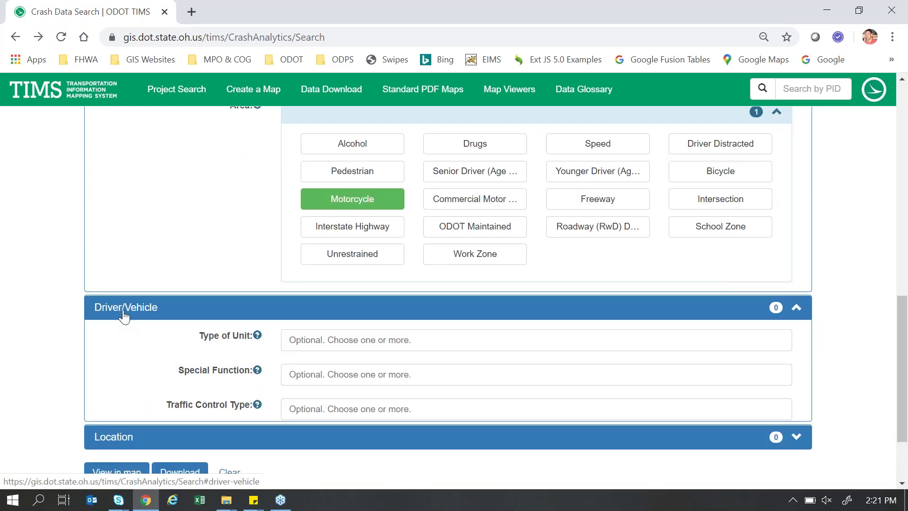
{"action": "scroll", "coordinate": [123, 316], "scroll_direction": "down", "scroll_amount": 2}
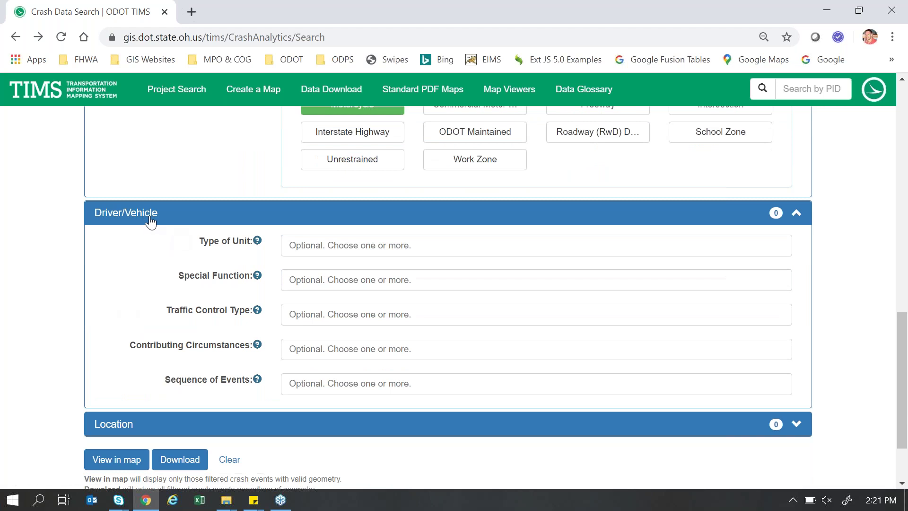
{"action": "left_click", "coordinate": [322, 246]}
{"action": "scroll", "coordinate": [333, 298], "scroll_direction": "down", "scroll_amount": 3}
{"action": "scroll", "coordinate": [334, 312], "scroll_direction": "up", "scroll_amount": 3}
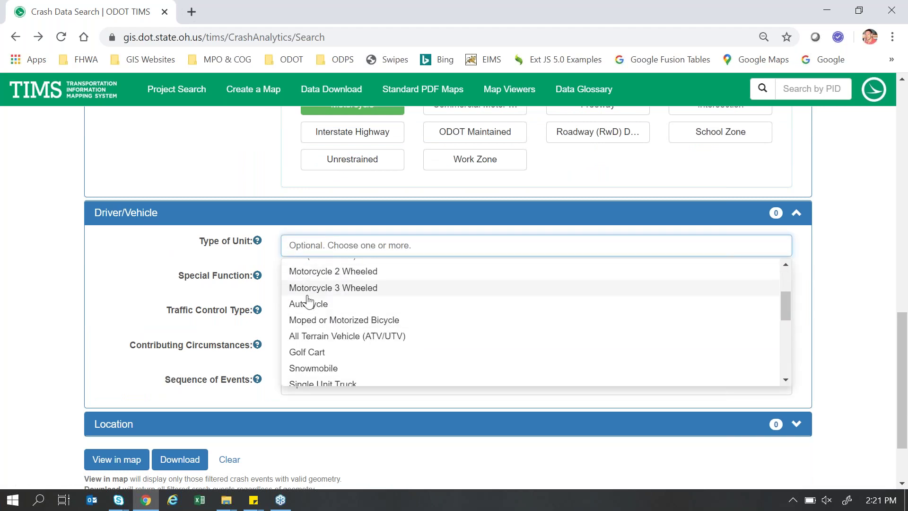
{"action": "left_click", "coordinate": [114, 282]}
{"action": "scroll", "coordinate": [106, 325], "scroll_direction": "up", "scroll_amount": 4}
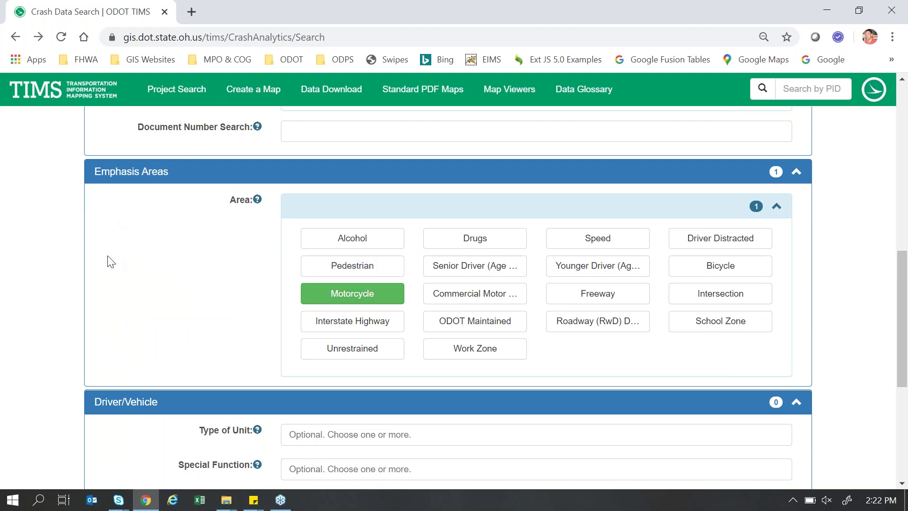
Collapse the Driver/Vehicle section and expand the Location section.
{"action": "scroll", "coordinate": [198, 329], "scroll_direction": "down", "scroll_amount": 6}
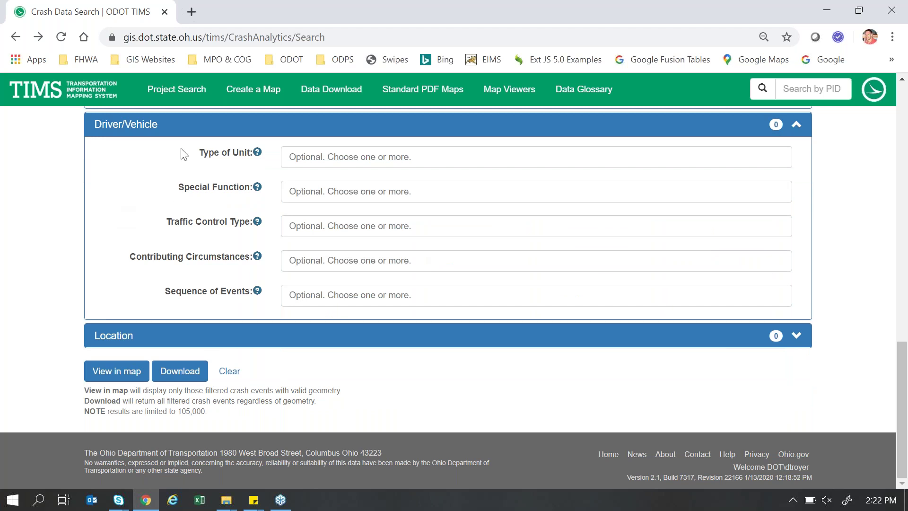
{"action": "left_click", "coordinate": [178, 126]}
{"action": "left_click", "coordinate": [148, 343]}
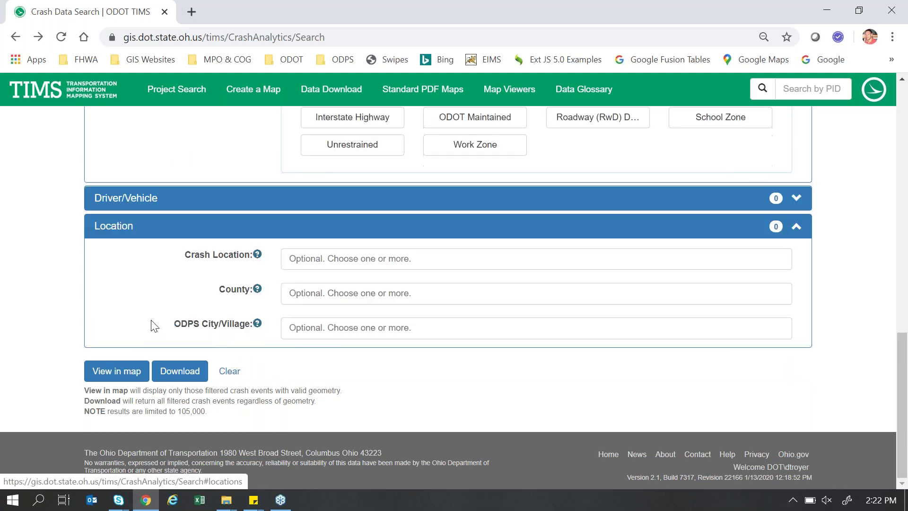
Add Stark and Summit as the counties in the Location criteria.
{"action": "left_click", "coordinate": [321, 218]}
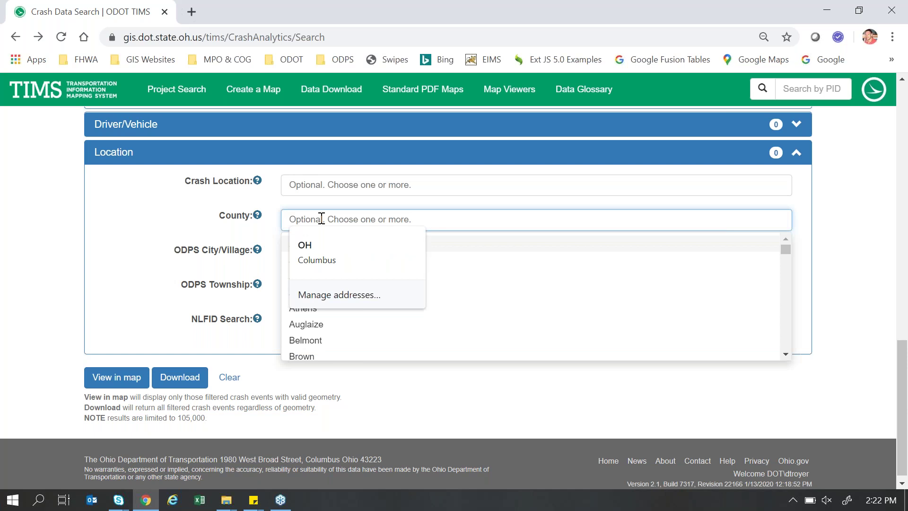
{"action": "type", "text": "stark"}
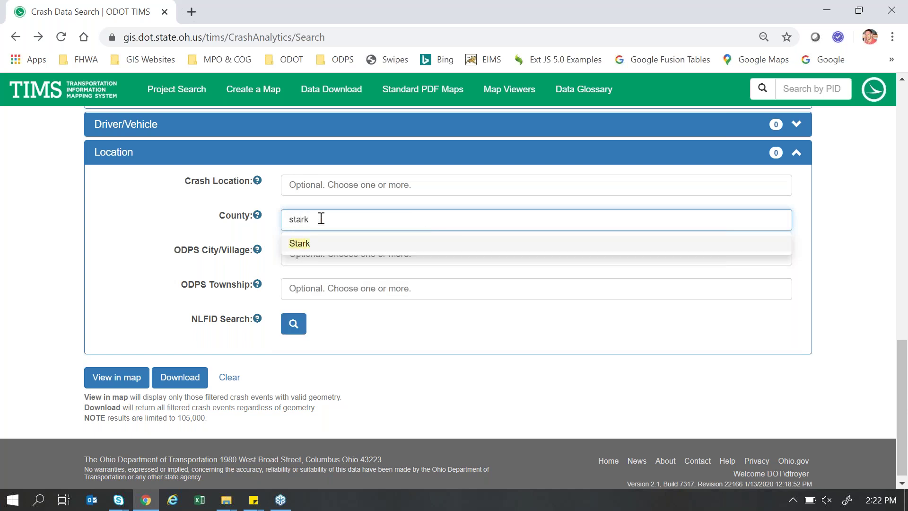
{"action": "left_click", "coordinate": [308, 251]}
{"action": "type", "text": "summit"}
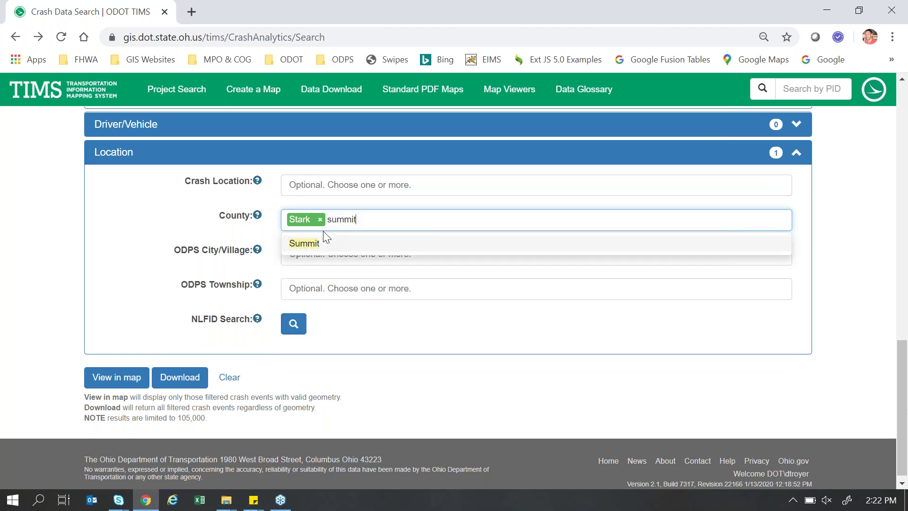
{"action": "left_click", "coordinate": [319, 248]}
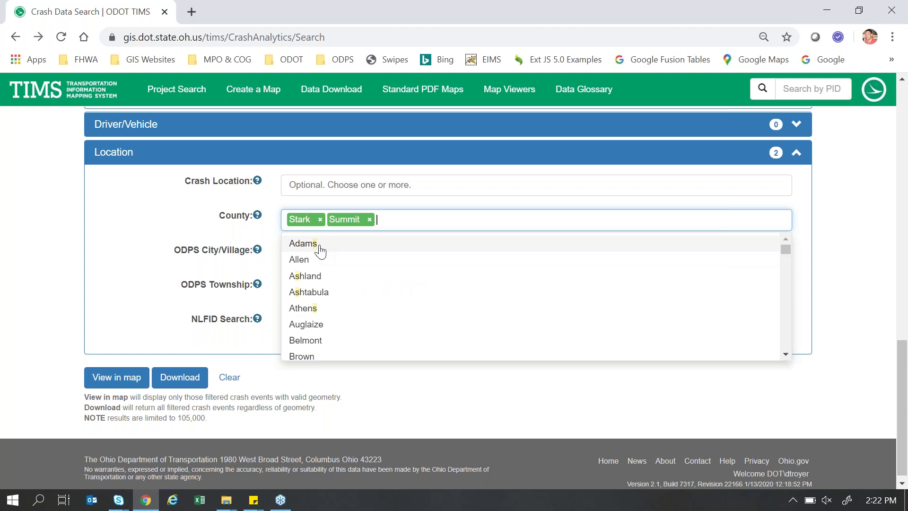
{"action": "left_click", "coordinate": [147, 222]}
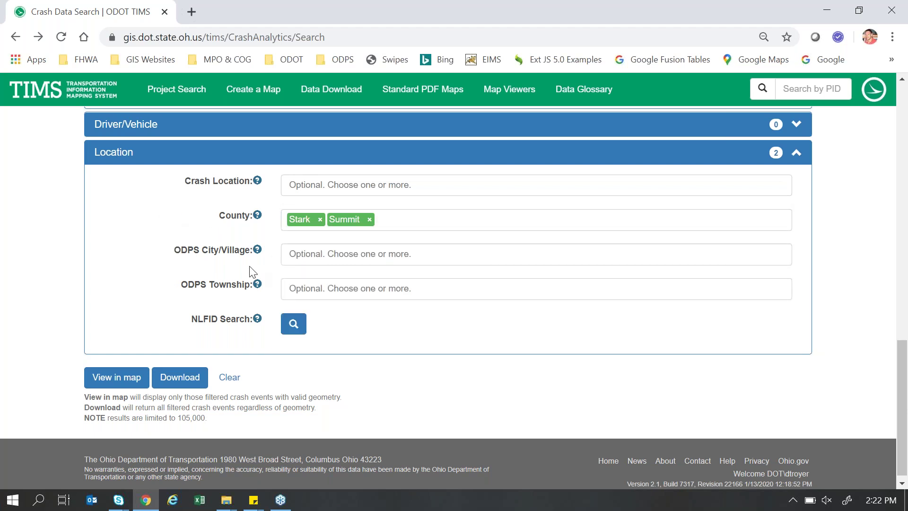
Review the chosen year, crash severity, emphasis area and county criteria across the whole search form.
{"action": "scroll", "coordinate": [142, 313], "scroll_direction": "up", "scroll_amount": 20}
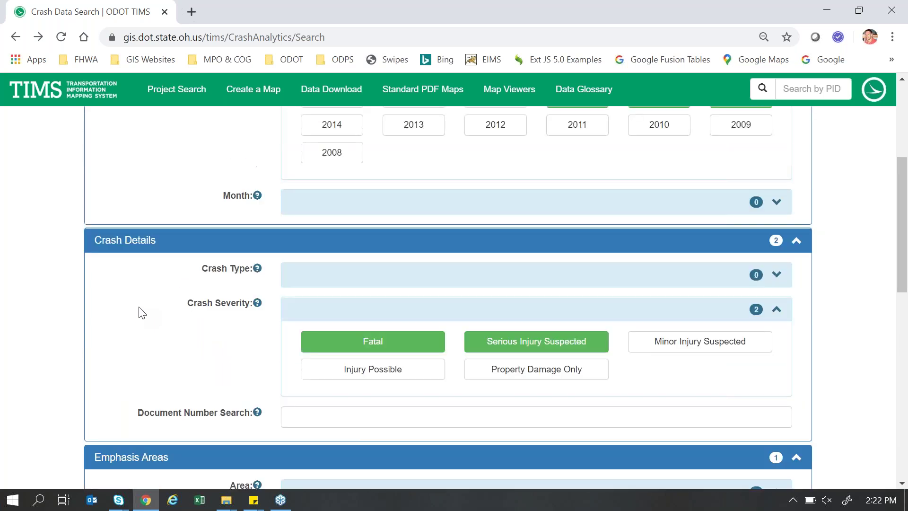
{"action": "scroll", "coordinate": [142, 313], "scroll_direction": "up", "scroll_amount": 1}
{"action": "scroll", "coordinate": [142, 313], "scroll_direction": "down", "scroll_amount": 2}
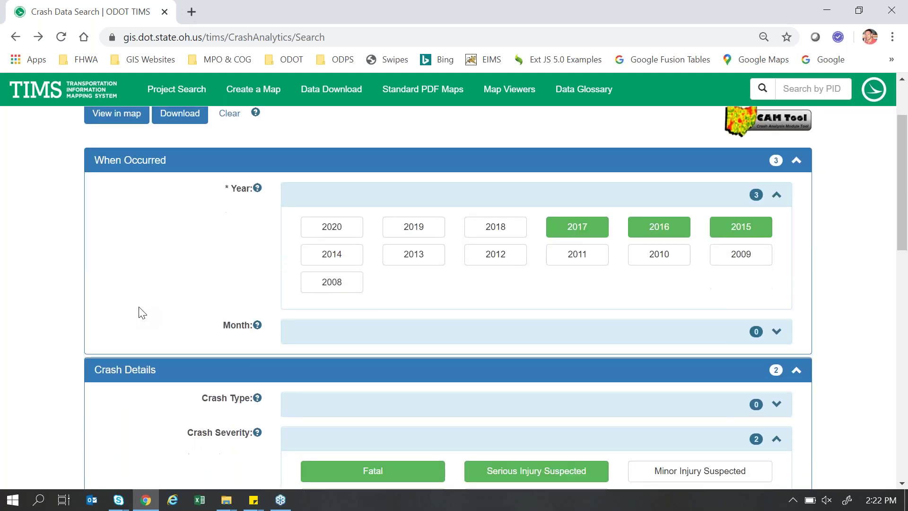
{"action": "scroll", "coordinate": [142, 313], "scroll_direction": "up", "scroll_amount": 3}
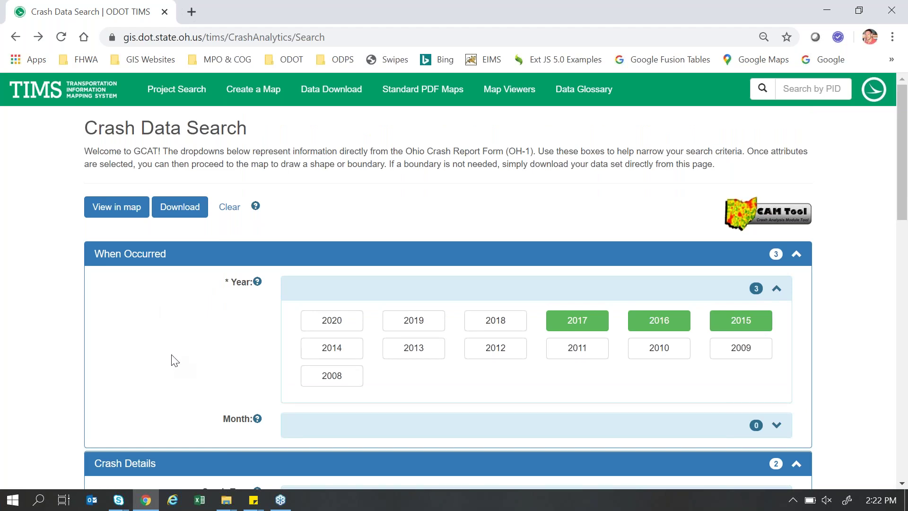
{"action": "scroll", "coordinate": [173, 360], "scroll_direction": "down", "scroll_amount": 6}
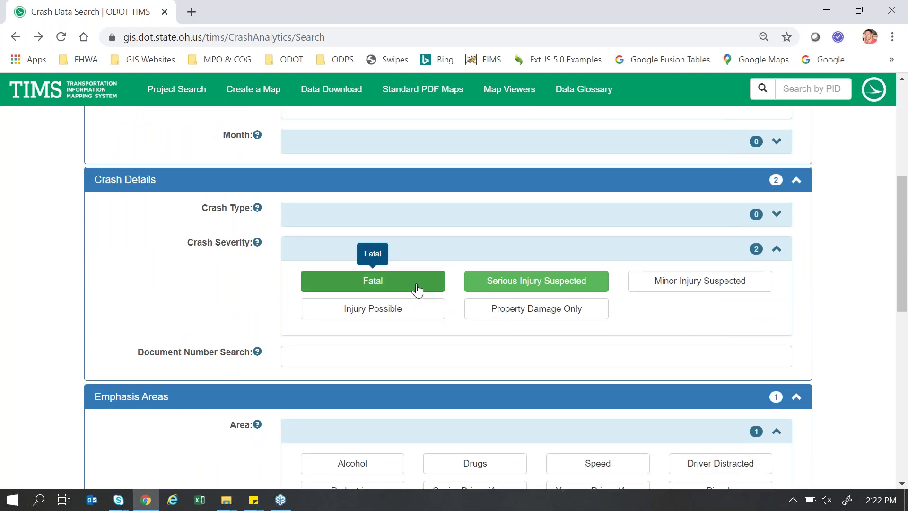
{"action": "scroll", "coordinate": [85, 290], "scroll_direction": "down", "scroll_amount": 6}
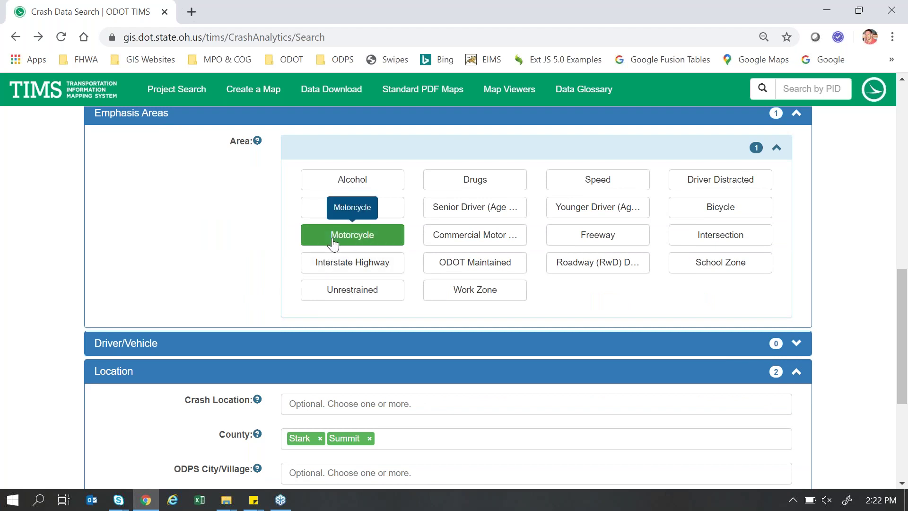
{"action": "scroll", "coordinate": [227, 293], "scroll_direction": "up", "scroll_amount": 2}
{"action": "scroll", "coordinate": [134, 304], "scroll_direction": "down", "scroll_amount": 4}
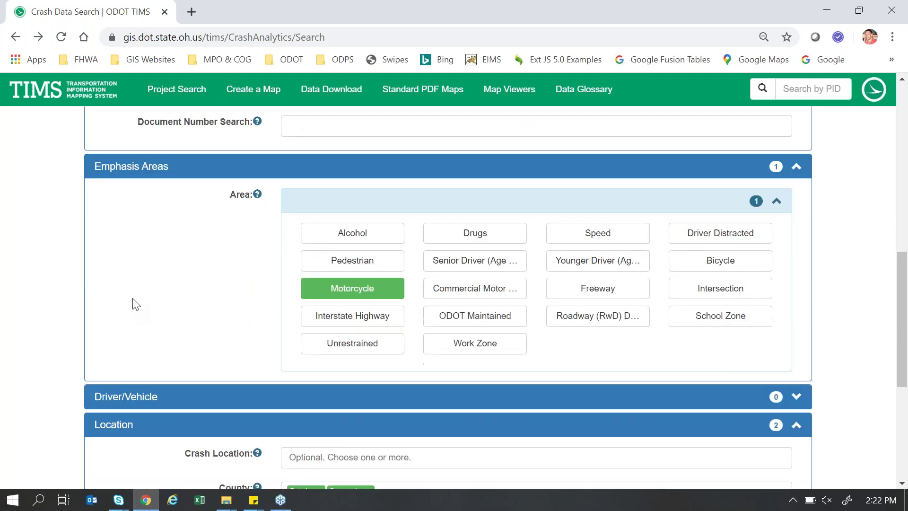
{"action": "scroll", "coordinate": [134, 304], "scroll_direction": "down", "scroll_amount": 2}
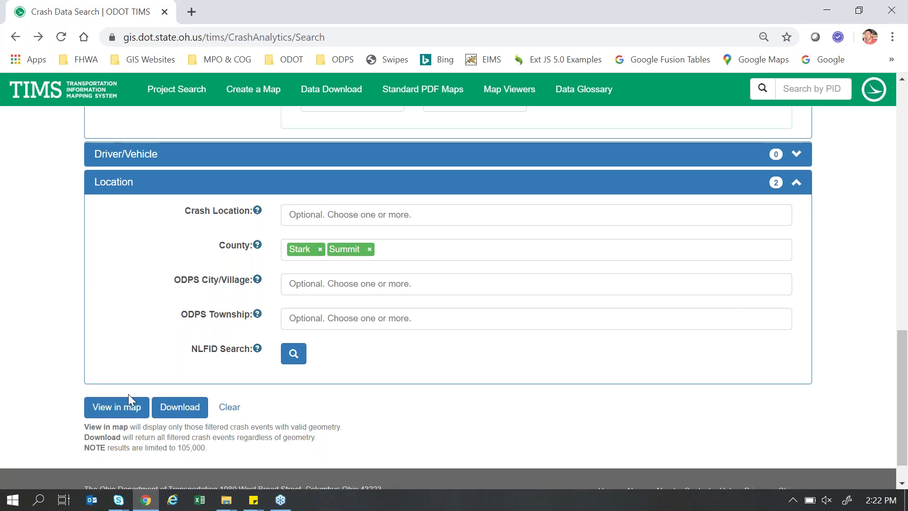
Run the crash search with the chosen criteria and open its results in the interactive map.
{"action": "left_click", "coordinate": [125, 411]}
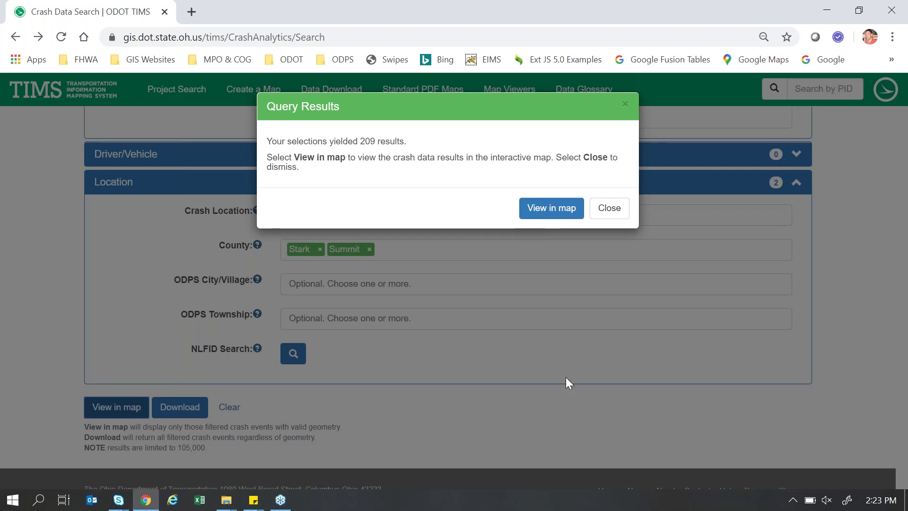
{"action": "left_click", "coordinate": [548, 218]}
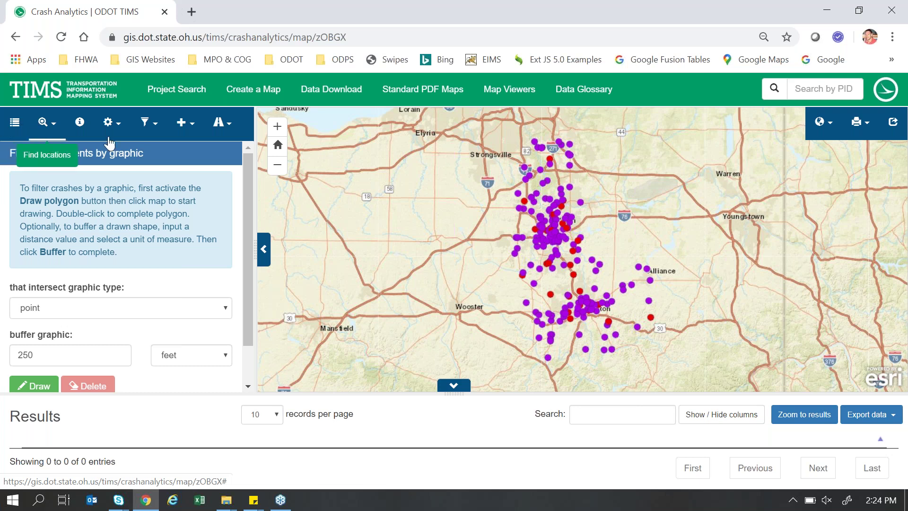
{"action": "left_click_drag", "start_coordinate": [557, 237], "coordinate": [490, 235]}
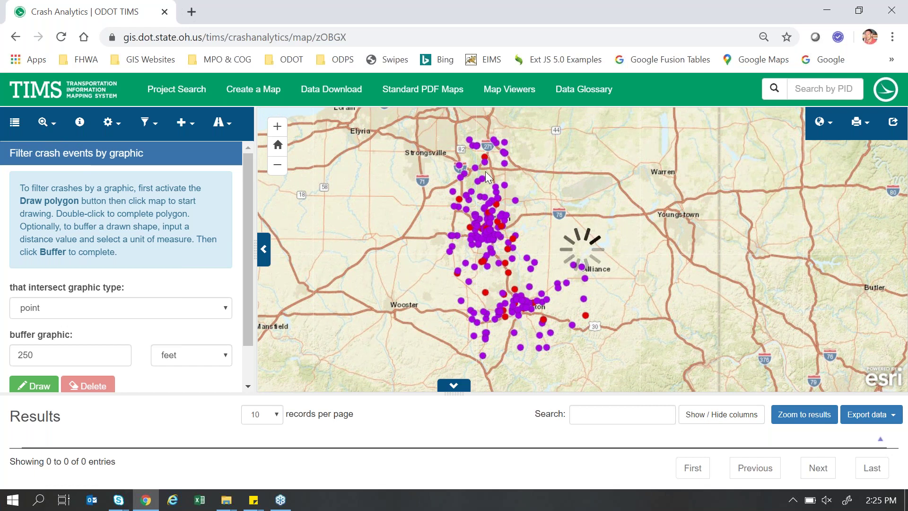
Turn on the County layer under Boundaries and display the map legend.
{"action": "left_click", "coordinate": [16, 126]}
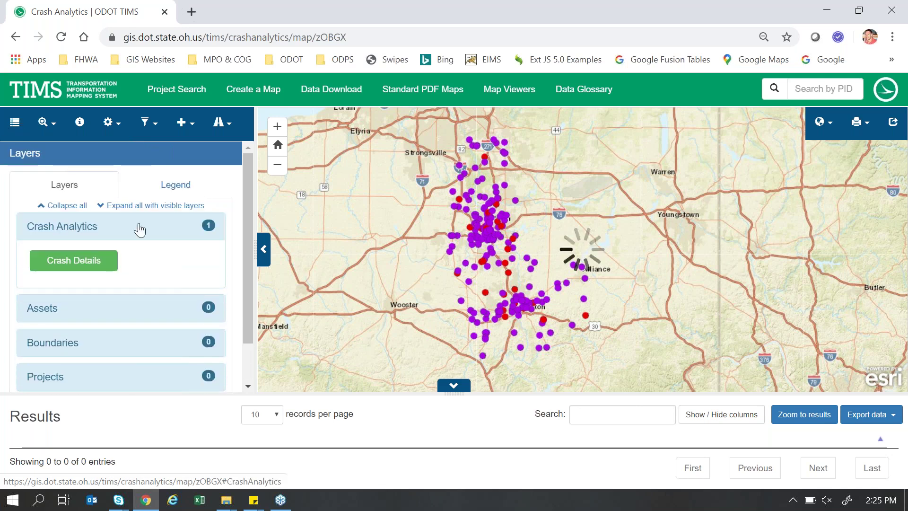
{"action": "scroll", "coordinate": [81, 274], "scroll_direction": "down", "scroll_amount": 1}
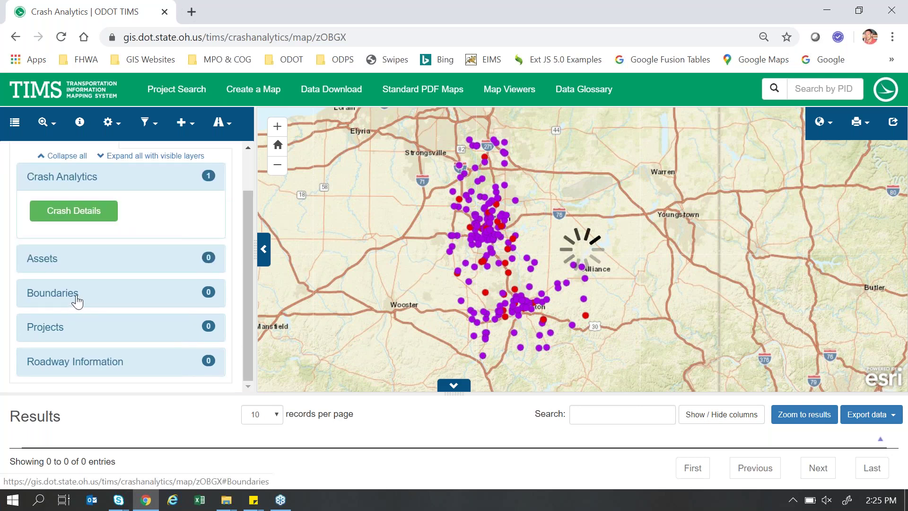
{"action": "left_click", "coordinate": [77, 302]}
{"action": "scroll", "coordinate": [81, 284], "scroll_direction": "down", "scroll_amount": 4}
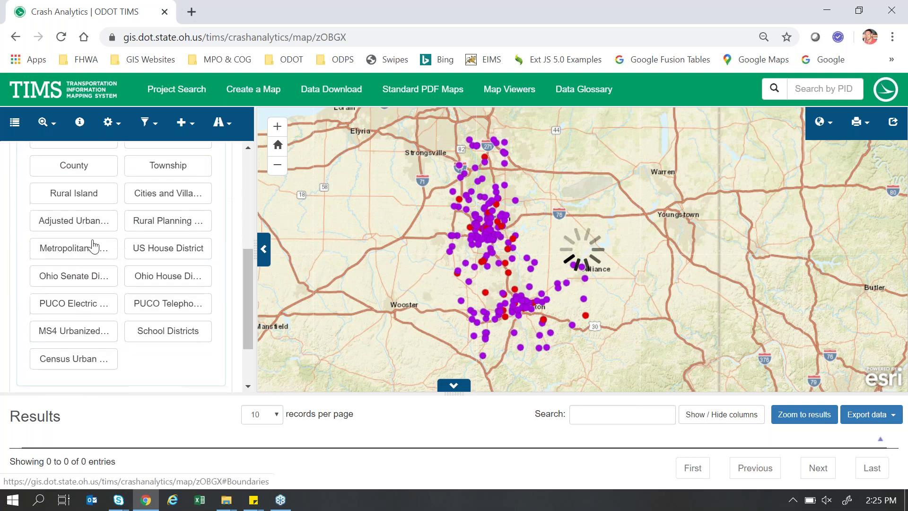
{"action": "scroll", "coordinate": [87, 265], "scroll_direction": "up", "scroll_amount": 2}
{"action": "left_click", "coordinate": [84, 264]}
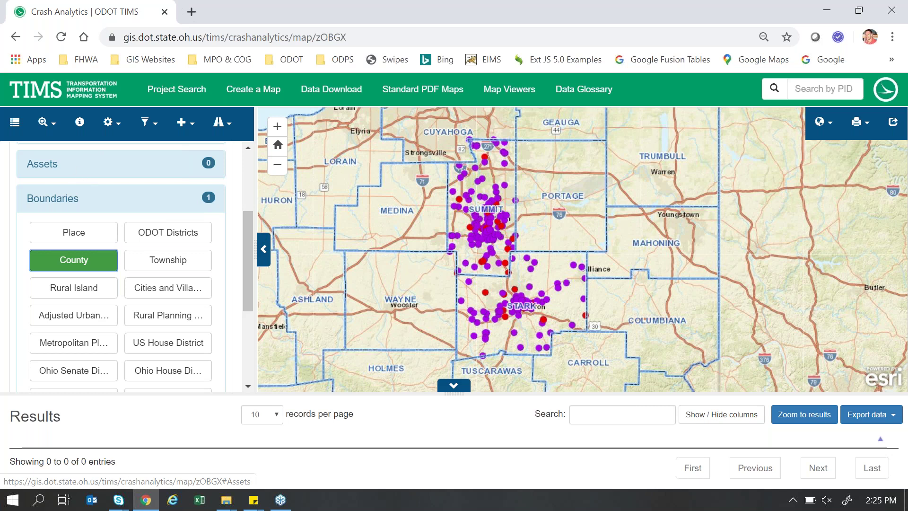
{"action": "scroll", "coordinate": [78, 174], "scroll_direction": "up", "scroll_amount": 3}
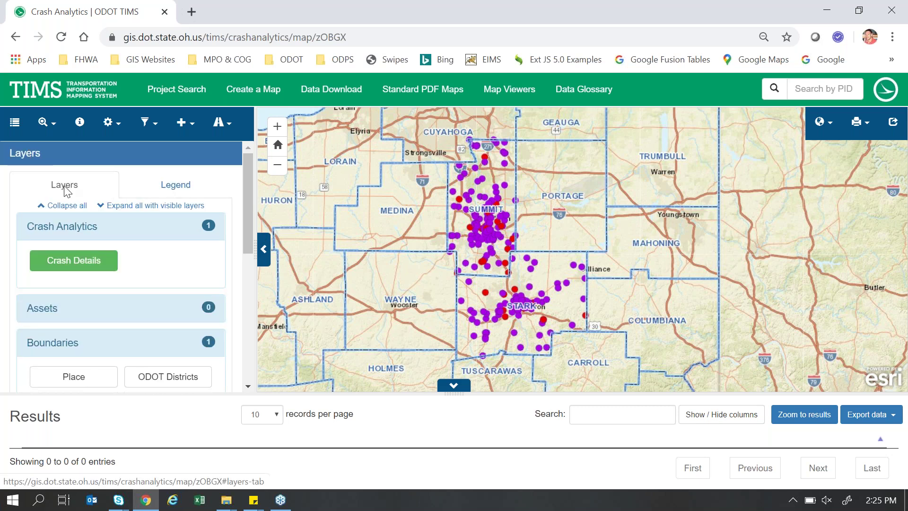
{"action": "left_click", "coordinate": [172, 191]}
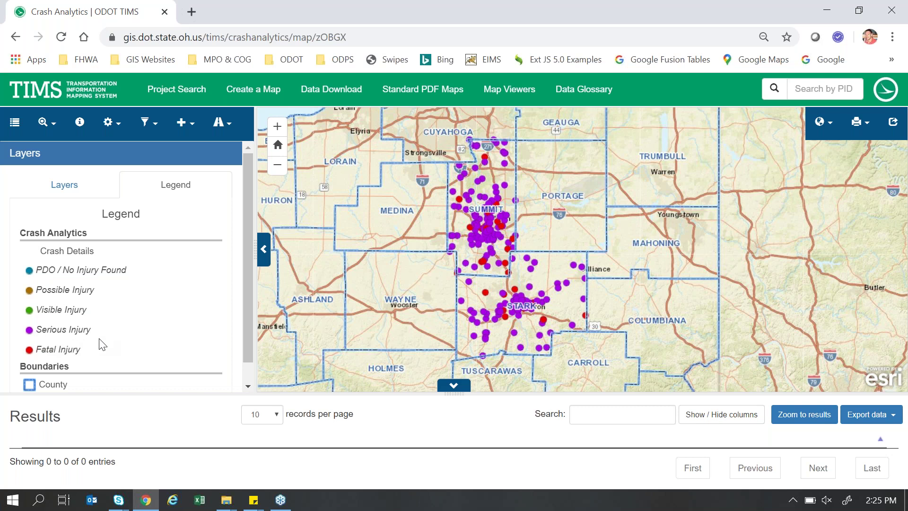
Examine the crash locations in eastern Stark County, closing in on the point at Easton St NE and Paris Ave NE.
{"action": "scroll", "coordinate": [543, 266], "scroll_direction": "up", "scroll_amount": 1}
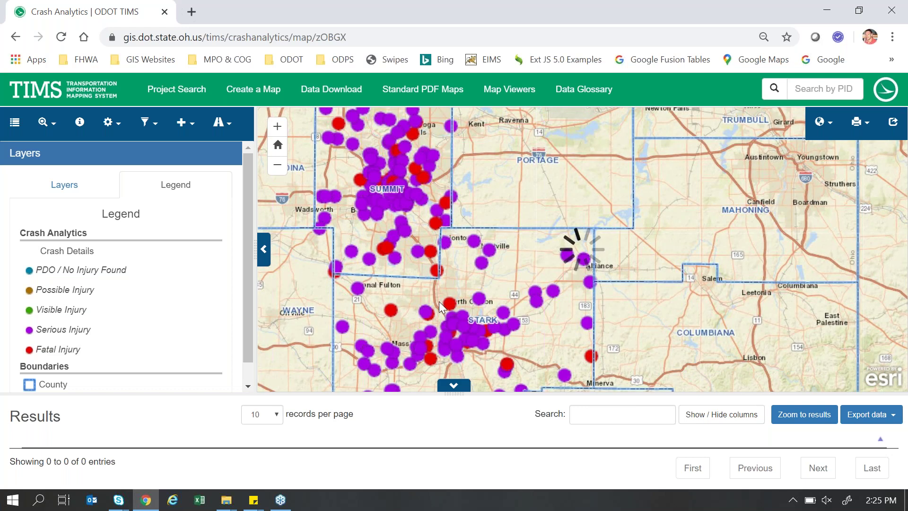
{"action": "left_click_drag", "start_coordinate": [451, 311], "coordinate": [449, 214]}
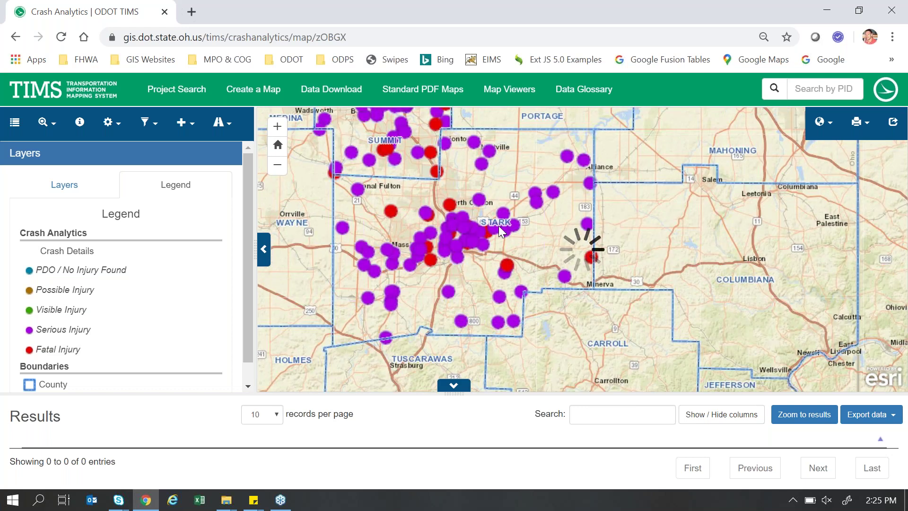
{"action": "scroll", "coordinate": [537, 208], "scroll_direction": "up", "scroll_amount": 1}
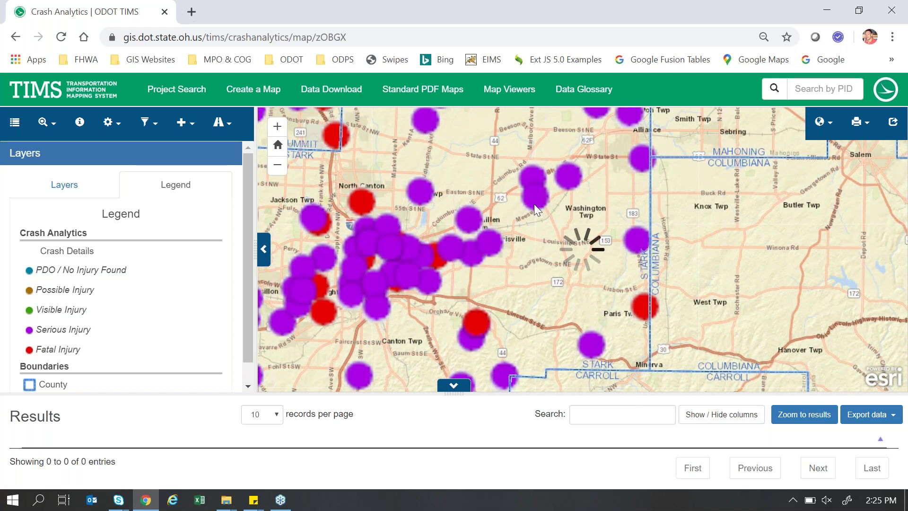
{"action": "scroll", "coordinate": [535, 204], "scroll_direction": "up", "scroll_amount": 1}
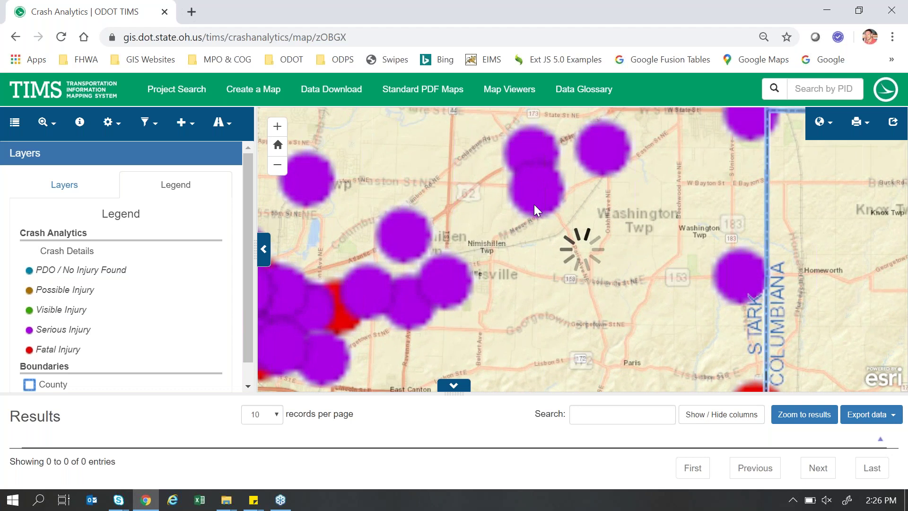
{"action": "left_click_drag", "start_coordinate": [520, 195], "coordinate": [519, 232]}
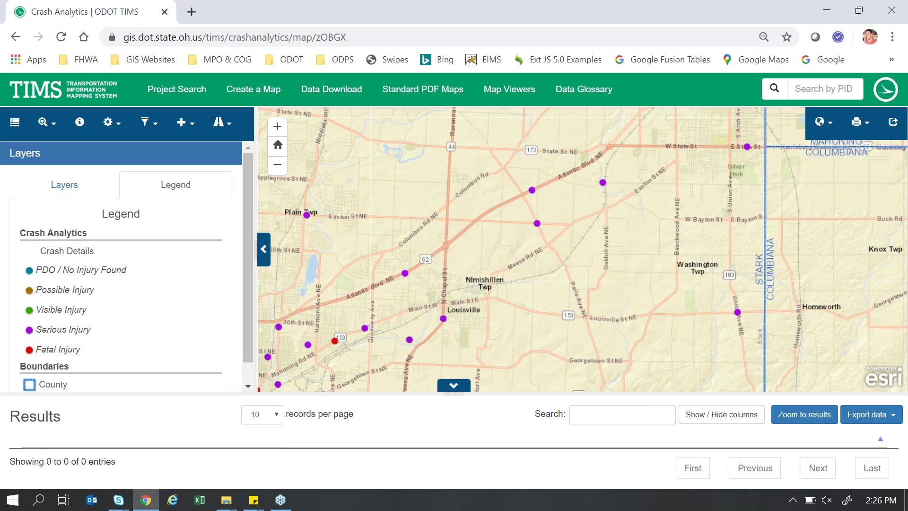
{"action": "left_click_drag", "start_coordinate": [519, 237], "coordinate": [483, 268]}
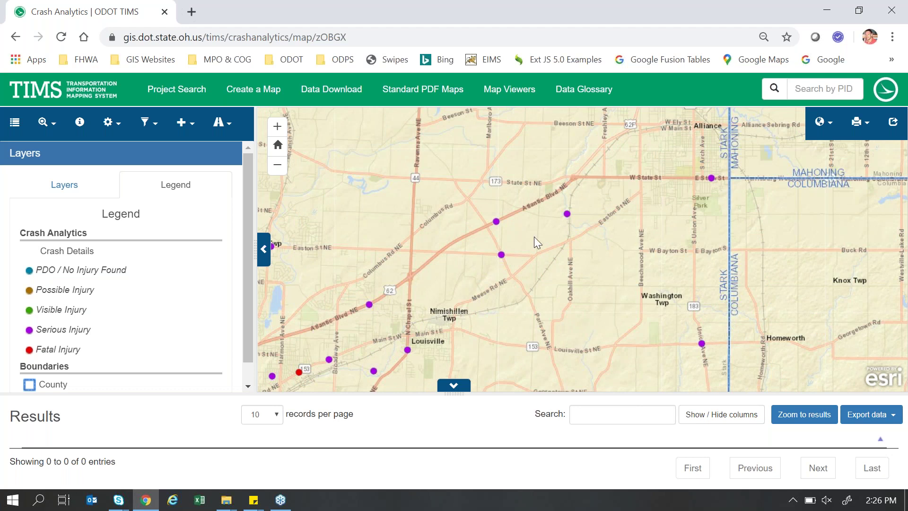
{"action": "left_click_drag", "start_coordinate": [534, 237], "coordinate": [502, 196]}
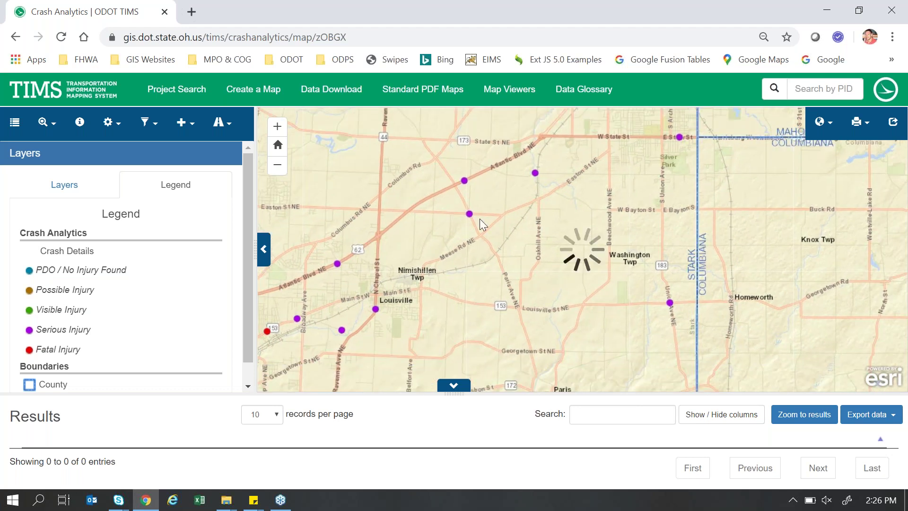
{"action": "scroll", "coordinate": [481, 217], "scroll_direction": "up", "scroll_amount": 1}
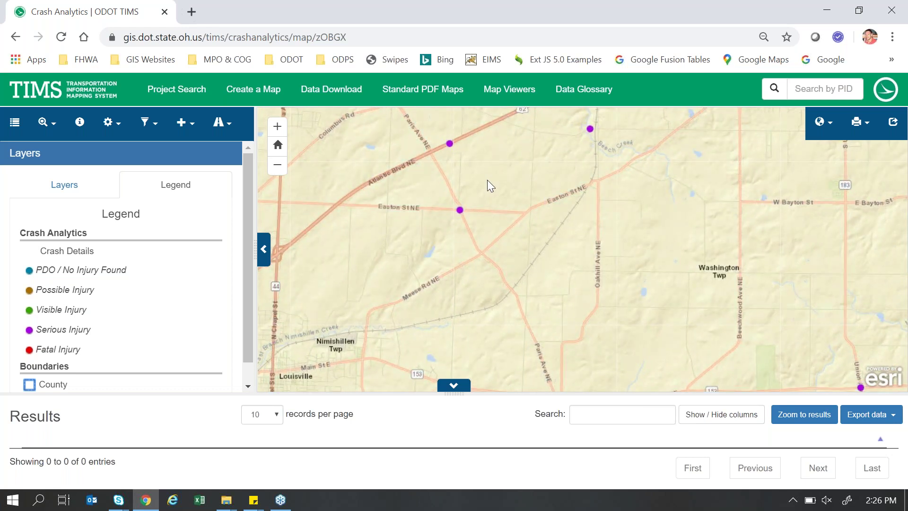
{"action": "left_click_drag", "start_coordinate": [487, 180], "coordinate": [489, 217]}
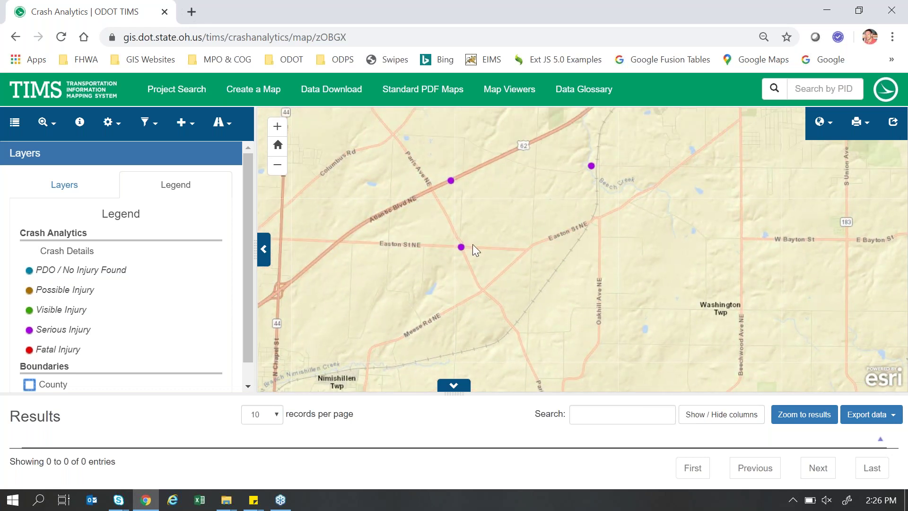
{"action": "scroll", "coordinate": [473, 244], "scroll_direction": "up", "scroll_amount": 2}
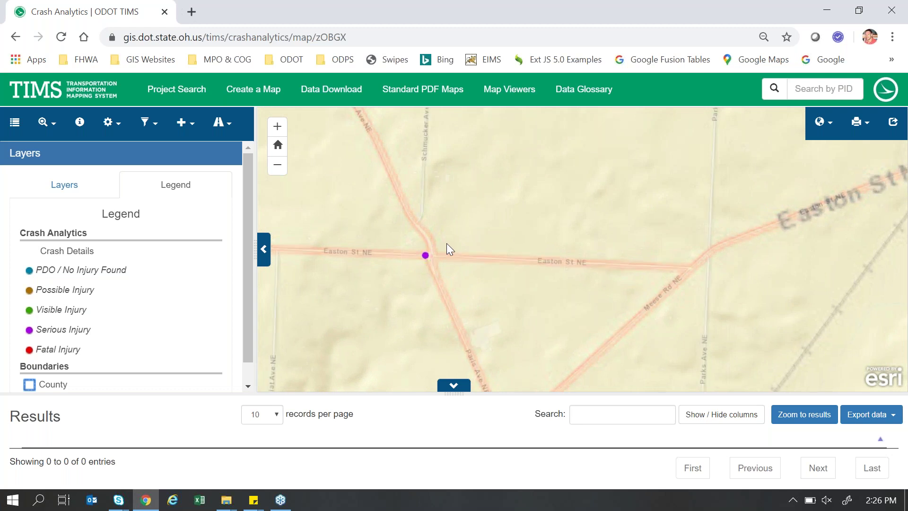
{"action": "left_click_drag", "start_coordinate": [446, 247], "coordinate": [520, 210]}
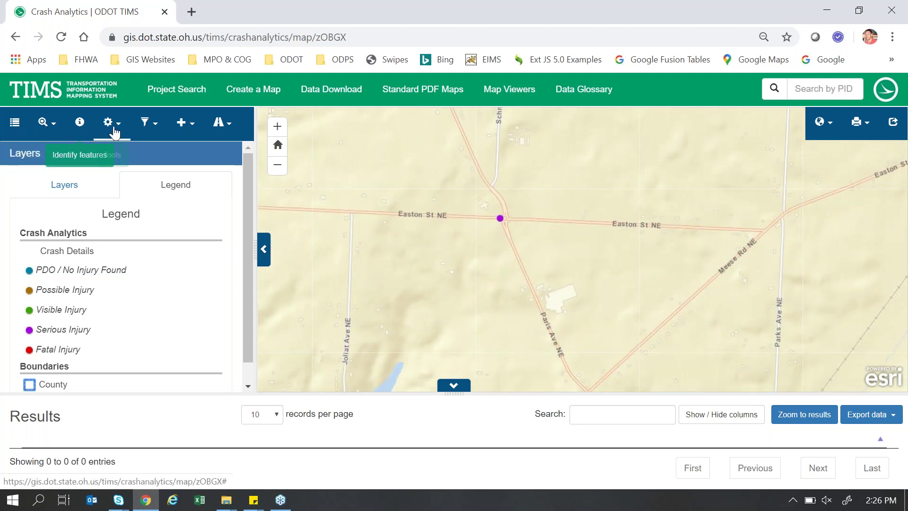
Identify the features at the serious-injury crash point where Easton St NE meets Paris Ave NE.
{"action": "left_click", "coordinate": [80, 124]}
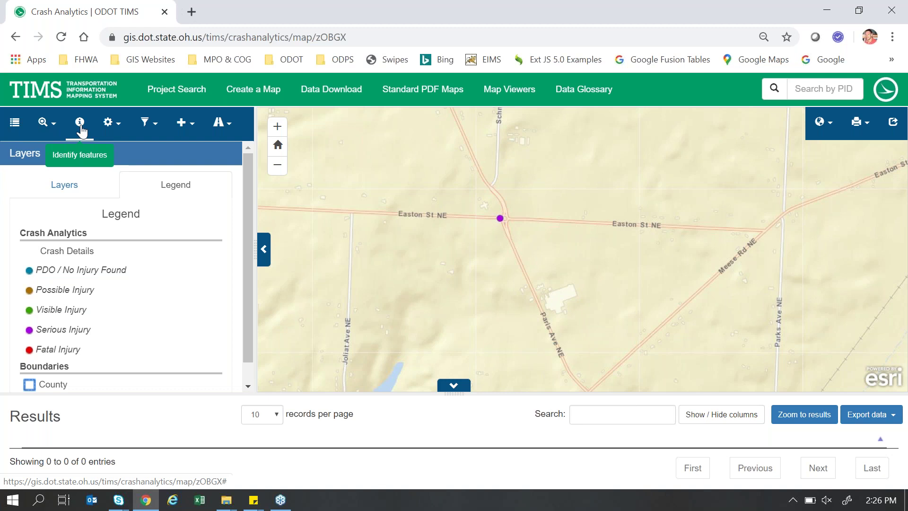
{"action": "left_click", "coordinate": [80, 128]}
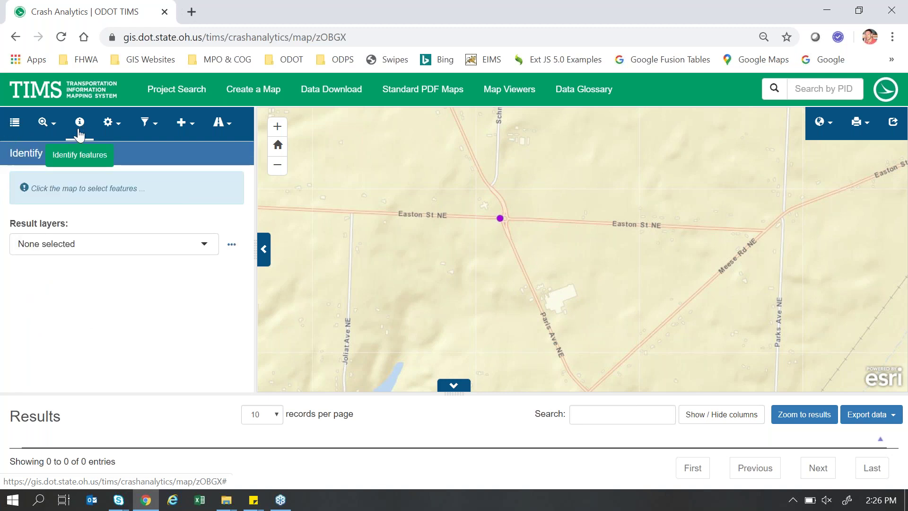
{"action": "left_click", "coordinate": [500, 218]}
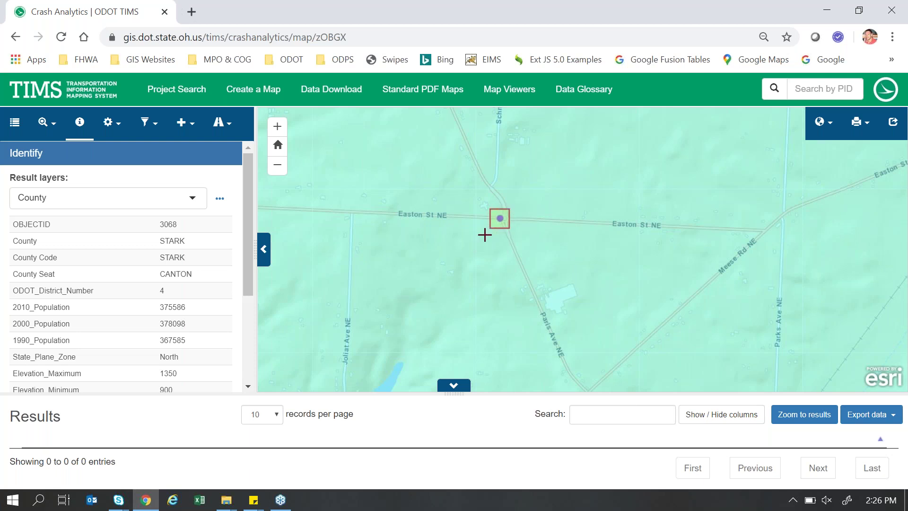
Show the Crash Details attributes of the identified crash at Easton St NE and Paris Ave NE, down to its report link.
{"action": "left_click", "coordinate": [74, 199]}
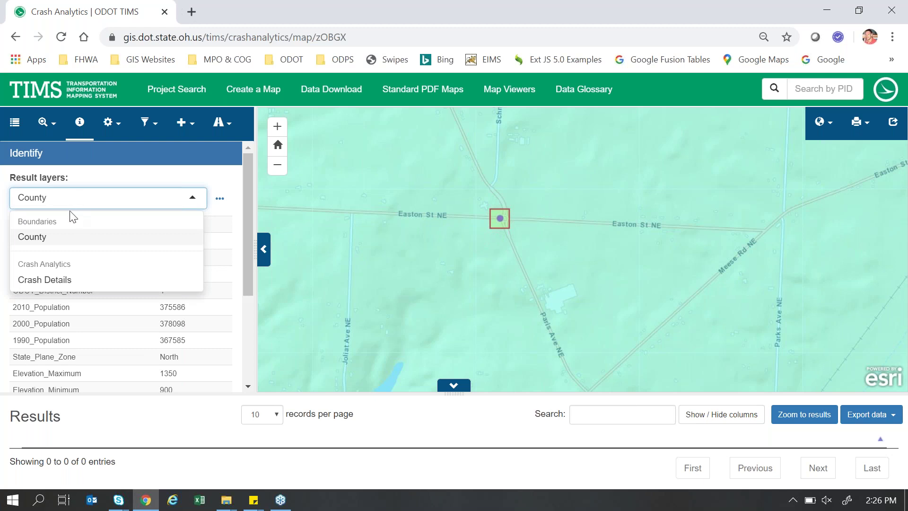
{"action": "left_click", "coordinate": [45, 282]}
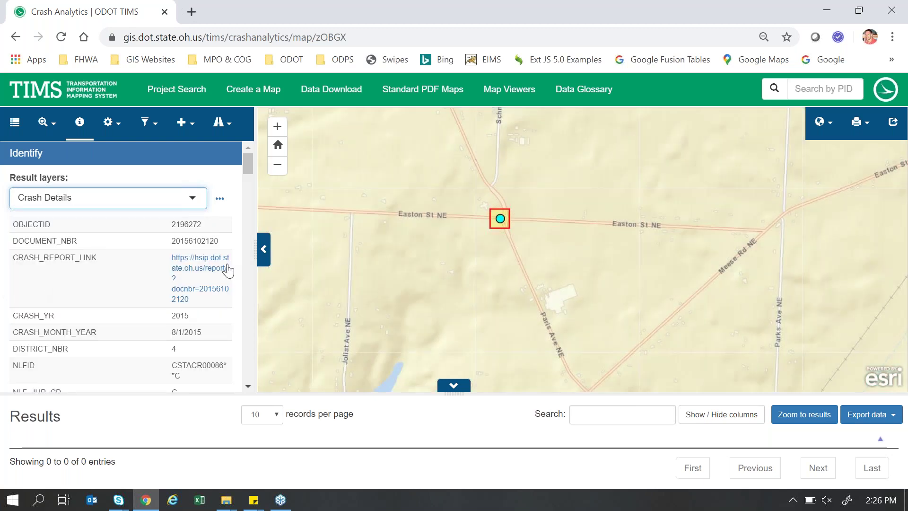
{"action": "left_click_drag", "start_coordinate": [248, 155], "coordinate": [247, 162]}
{"action": "mouse_move", "coordinate": [246, 167]}
{"action": "left_mouse_down"}
{"action": "mouse_move", "coordinate": [243, 182]}
{"action": "mouse_move", "coordinate": [249, 148]}
{"action": "left_mouse_up"}
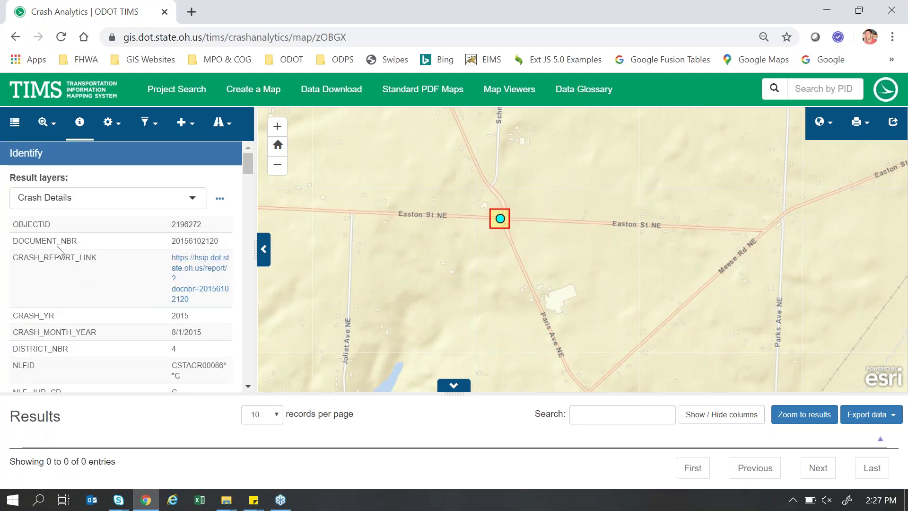
{"action": "left_click_drag", "start_coordinate": [36, 257], "coordinate": [97, 260]}
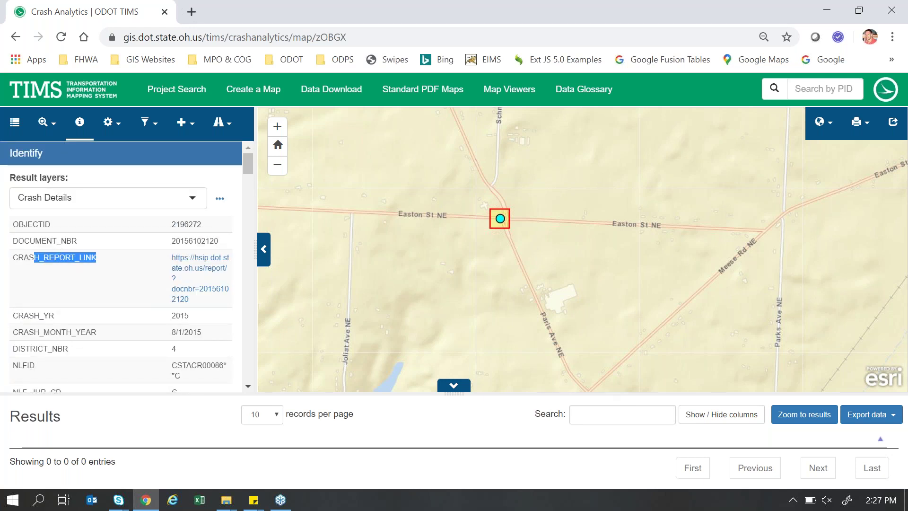
{"action": "left_click", "coordinate": [113, 273]}
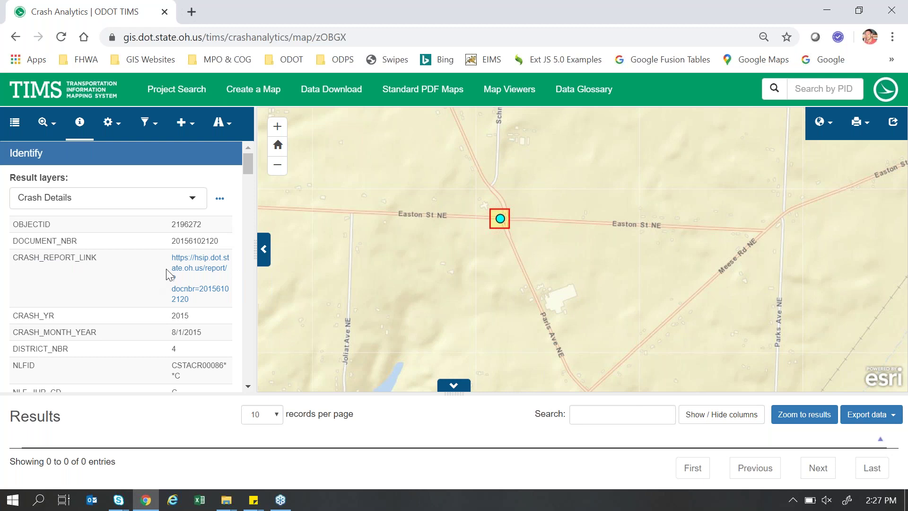
Open the linked traffic crash report, review its location data, narrative and collision diagram, and close the report.
{"action": "left_click", "coordinate": [202, 265]}
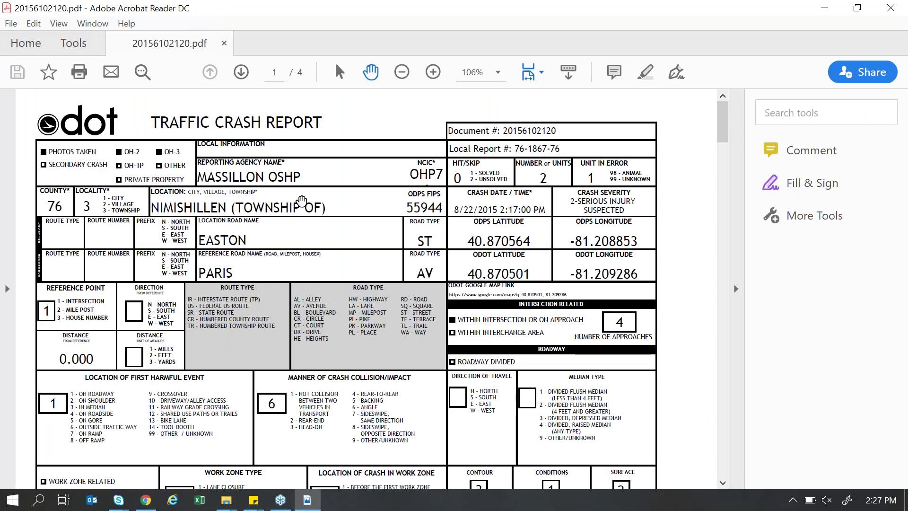
{"action": "scroll", "coordinate": [301, 200], "scroll_direction": "down", "scroll_amount": 10}
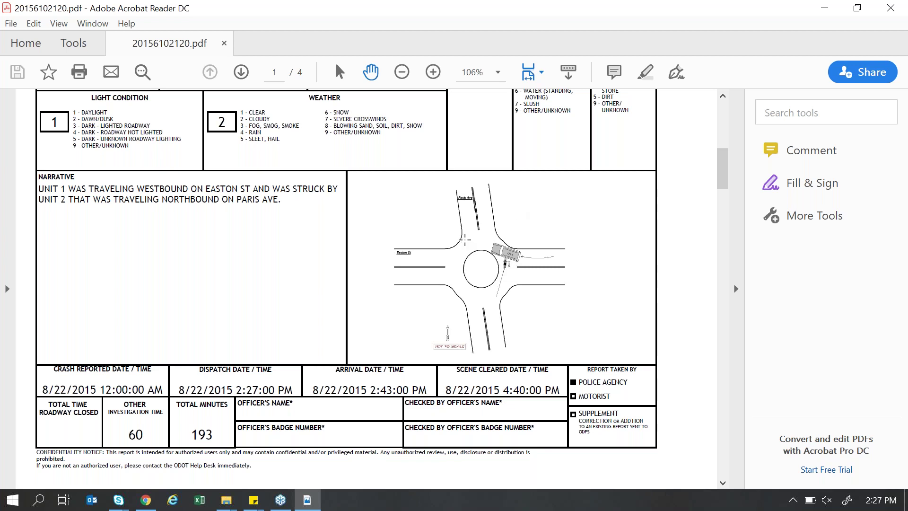
{"action": "scroll", "coordinate": [345, 289], "scroll_direction": "up", "scroll_amount": 5}
{"action": "scroll", "coordinate": [345, 289], "scroll_direction": "up", "scroll_amount": 8}
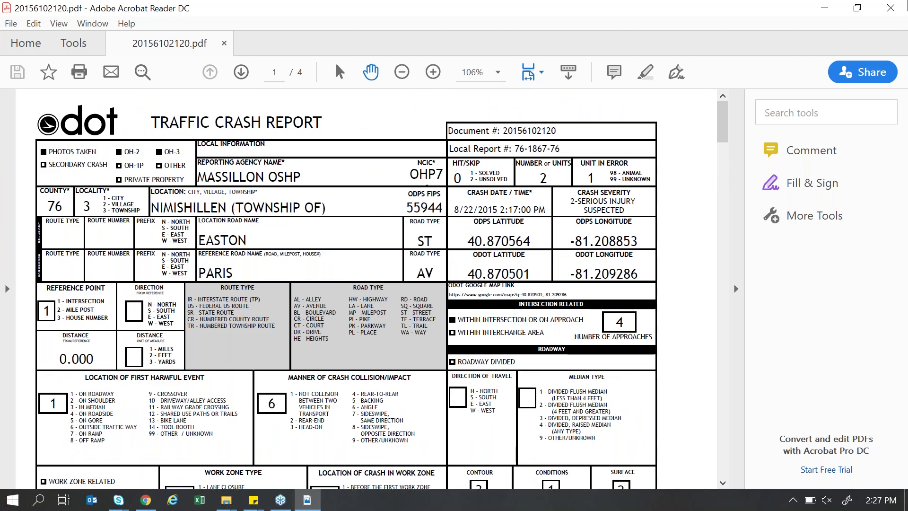
{"action": "left_click", "coordinate": [891, 7]}
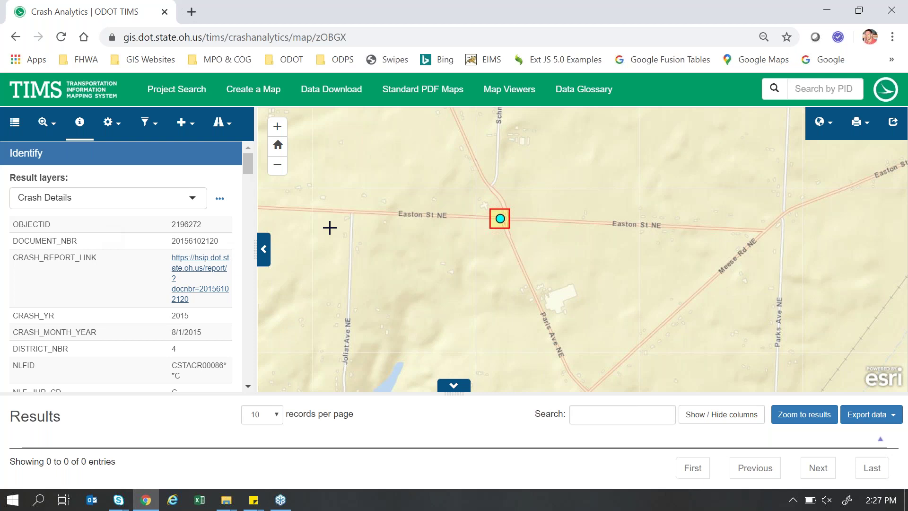
{"action": "scroll", "coordinate": [369, 245], "scroll_direction": "down", "scroll_amount": 1}
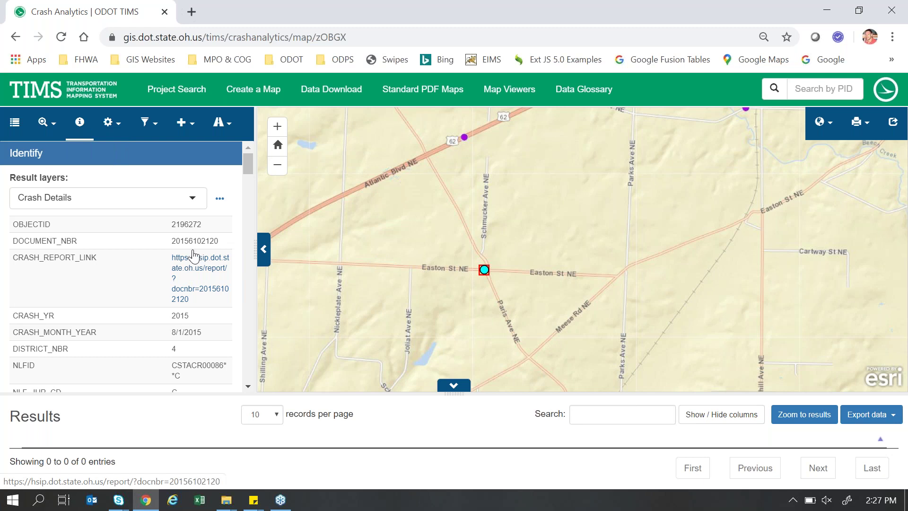
{"action": "mouse_move", "coordinate": [248, 160]}
{"action": "left_mouse_down"}
{"action": "mouse_move", "coordinate": [235, 246]}
{"action": "mouse_move", "coordinate": [251, 155]}
{"action": "left_mouse_up"}
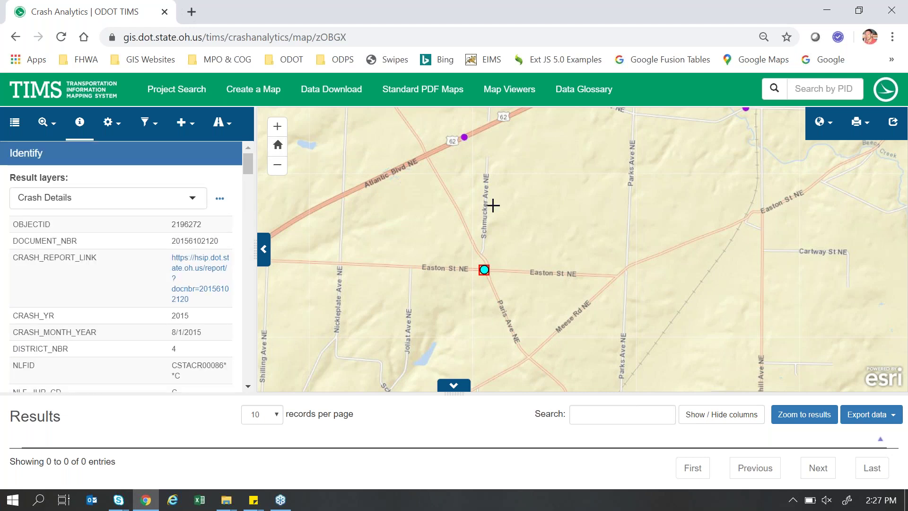
{"action": "scroll", "coordinate": [410, 237], "scroll_direction": "down", "scroll_amount": 1}
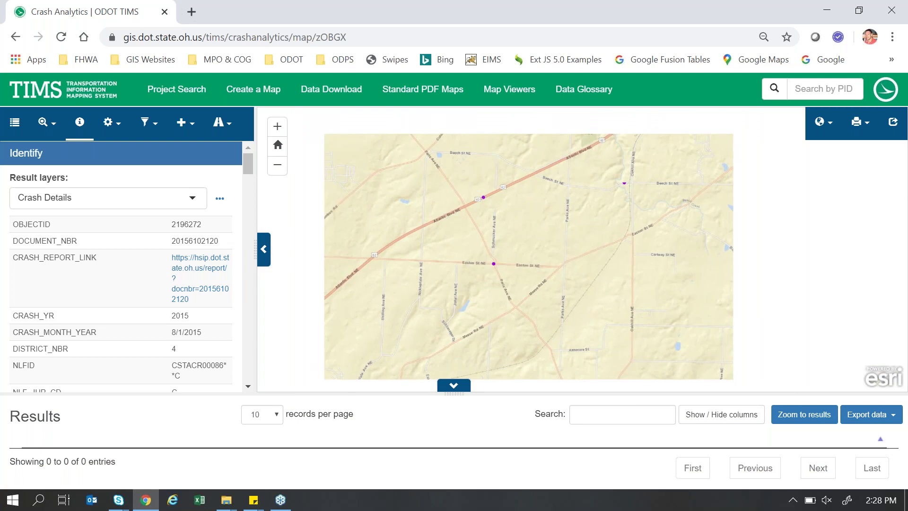
{"action": "scroll", "coordinate": [364, 219], "scroll_direction": "up", "scroll_amount": 1}
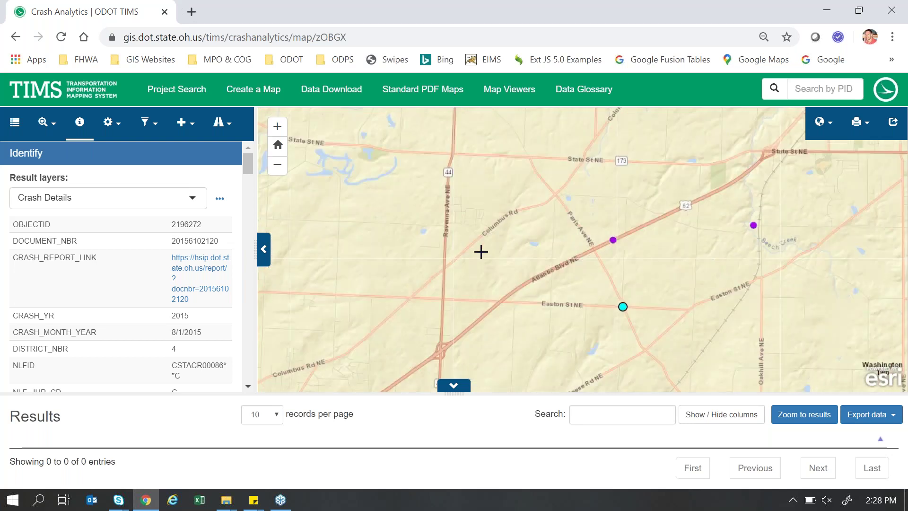
{"action": "scroll", "coordinate": [481, 252], "scroll_direction": "down", "scroll_amount": 1}
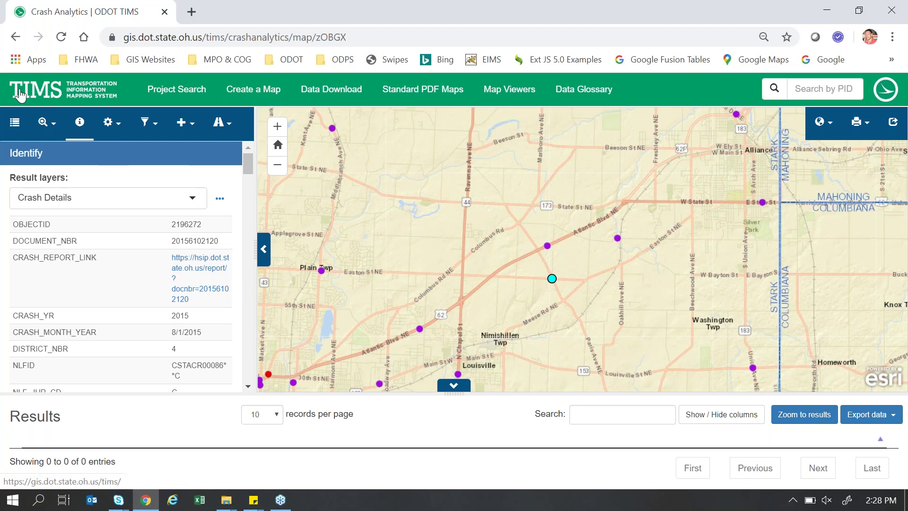
Return to the crash search form, clear all previous criteria and collapse every criteria section.
{"action": "left_click", "coordinate": [16, 36]}
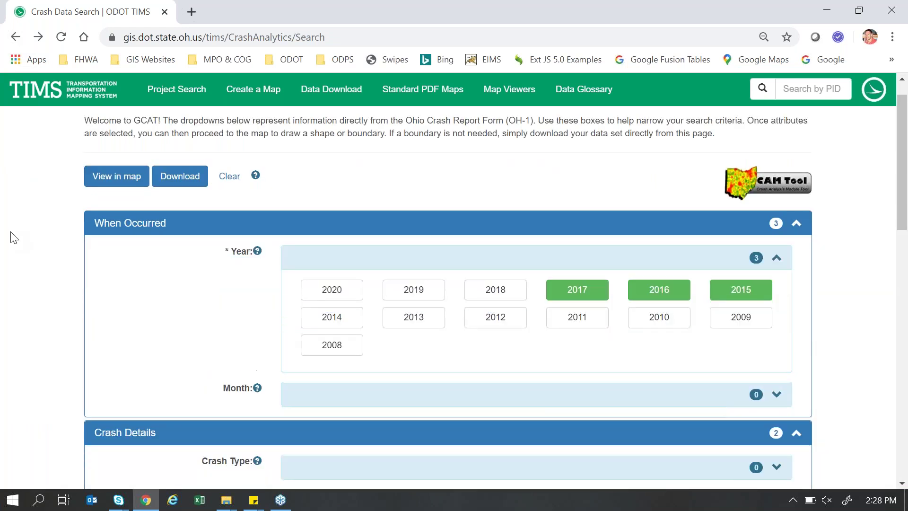
{"action": "left_click", "coordinate": [229, 177]}
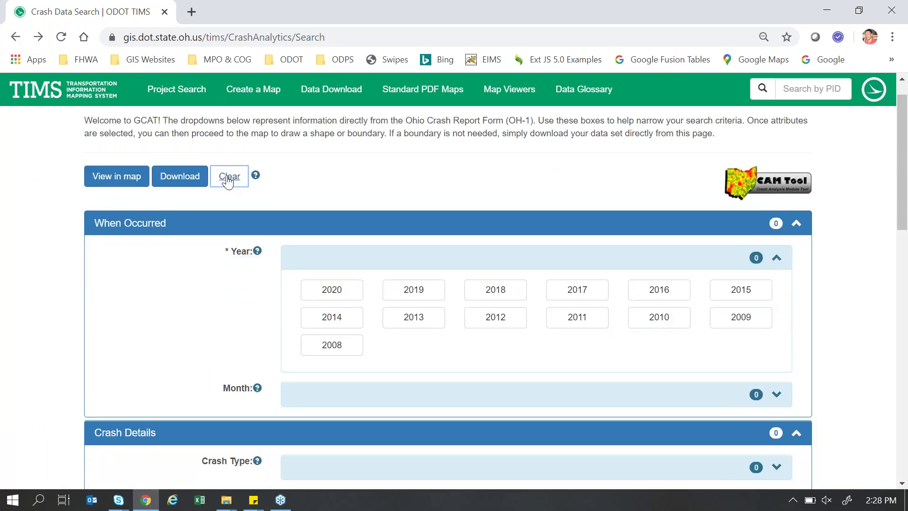
{"action": "left_click", "coordinate": [221, 228]}
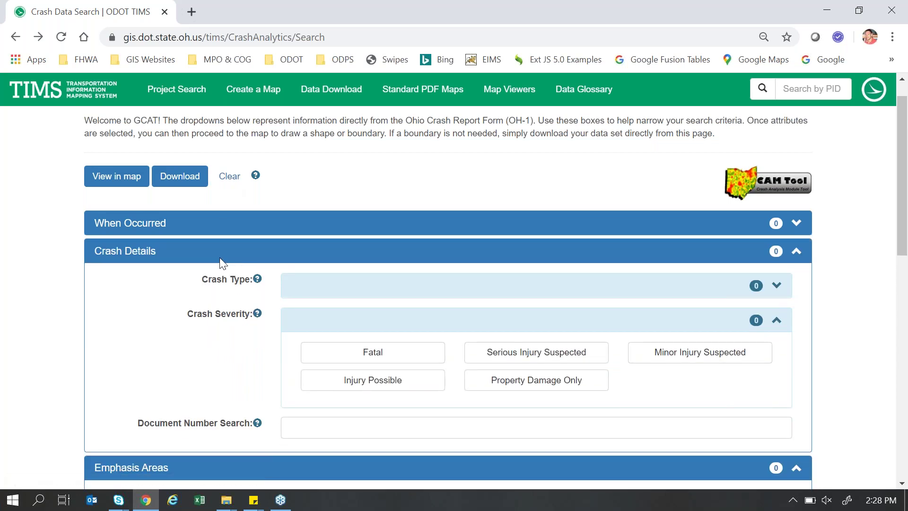
{"action": "left_click", "coordinate": [220, 257]}
{"action": "left_click", "coordinate": [219, 279]}
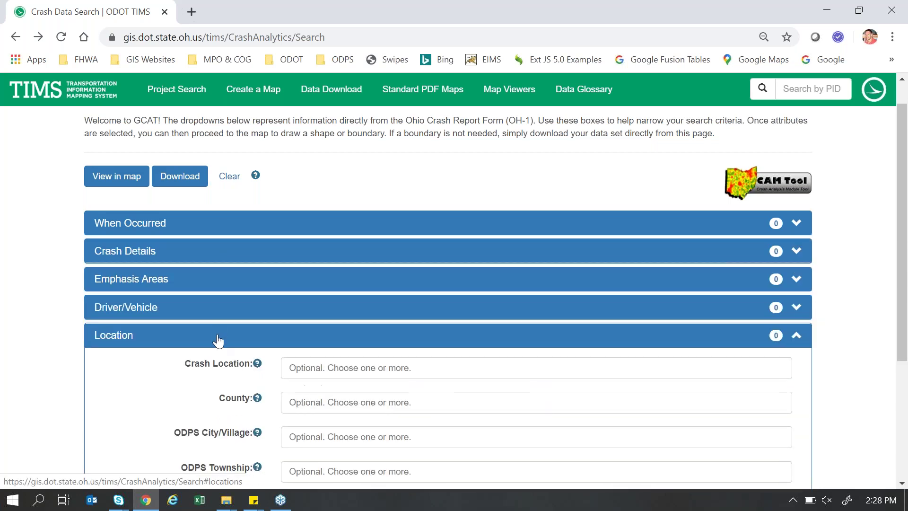
{"action": "left_click", "coordinate": [218, 341]}
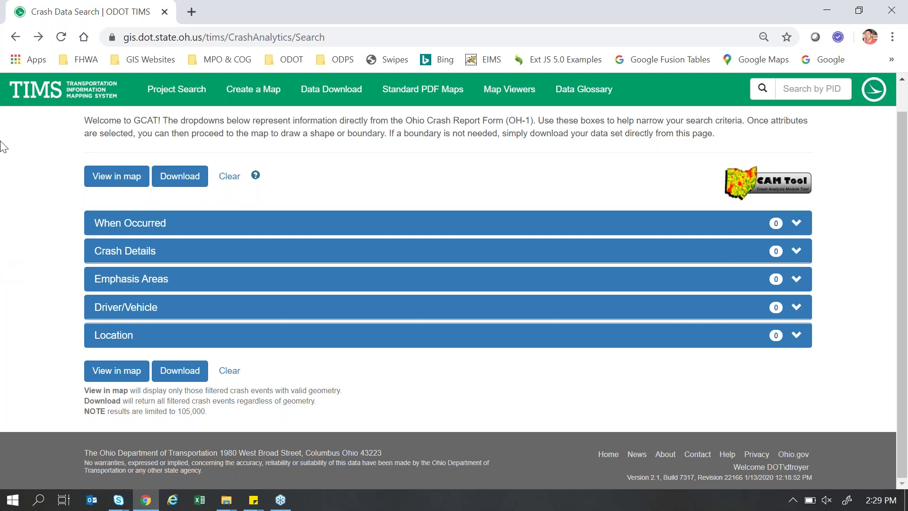
{"action": "left_click", "coordinate": [233, 178]}
Select the years 2015, 2016 and 2017 as the crash period.
{"action": "left_click", "coordinate": [104, 224]}
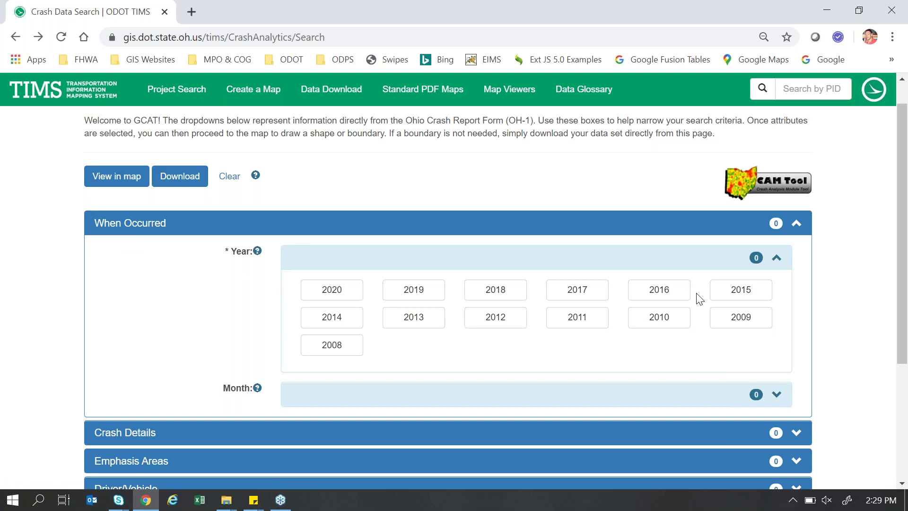
{"action": "left_click", "coordinate": [723, 290]}
{"action": "left_click", "coordinate": [671, 297]}
{"action": "left_click", "coordinate": [559, 289]}
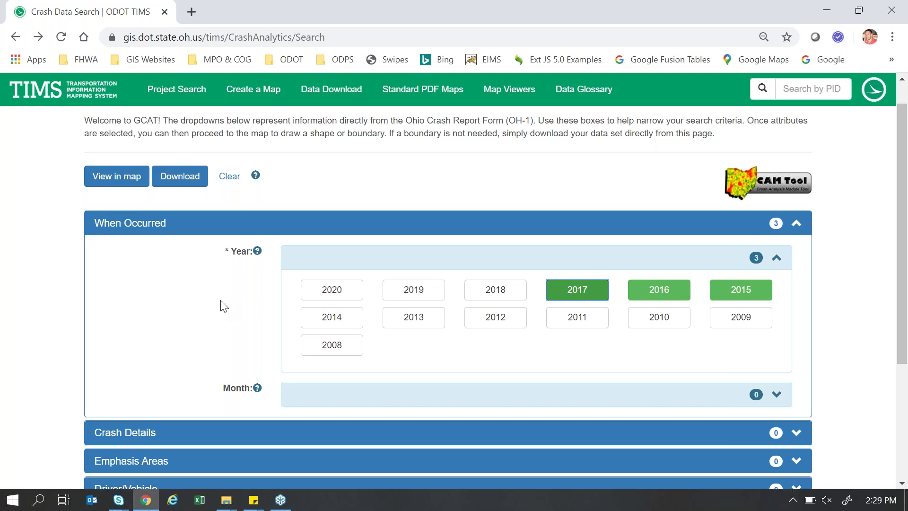
Restrict the crash location to Madison County.
{"action": "scroll", "coordinate": [195, 303], "scroll_direction": "down", "scroll_amount": 2}
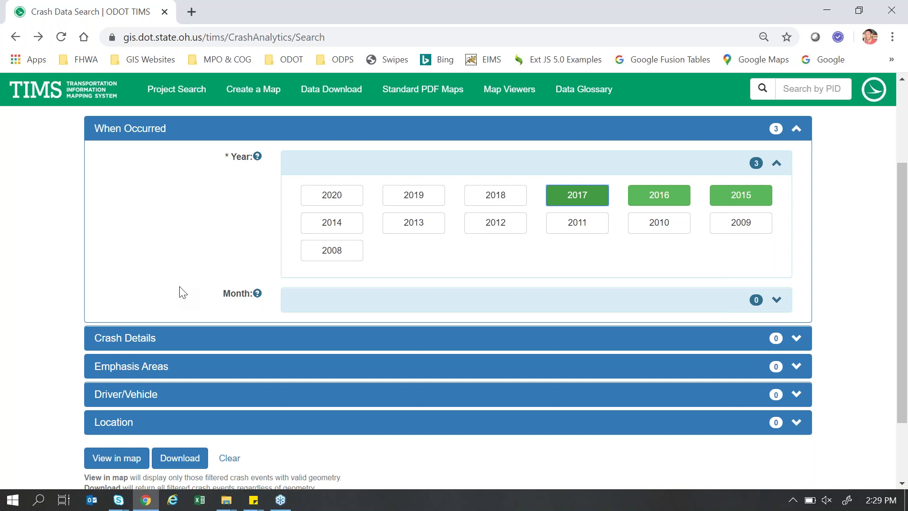
{"action": "left_click", "coordinate": [111, 421]}
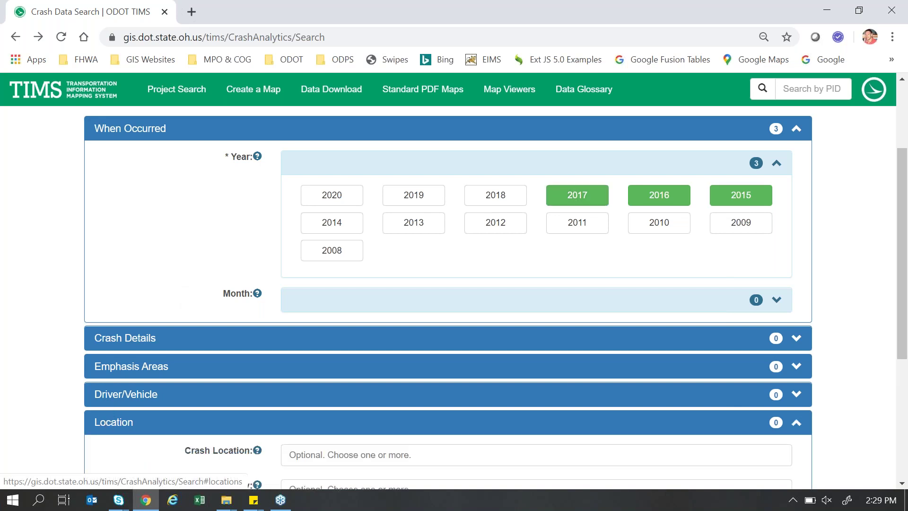
{"action": "scroll", "coordinate": [292, 304], "scroll_direction": "down", "scroll_amount": 4}
{"action": "left_click", "coordinate": [298, 300]}
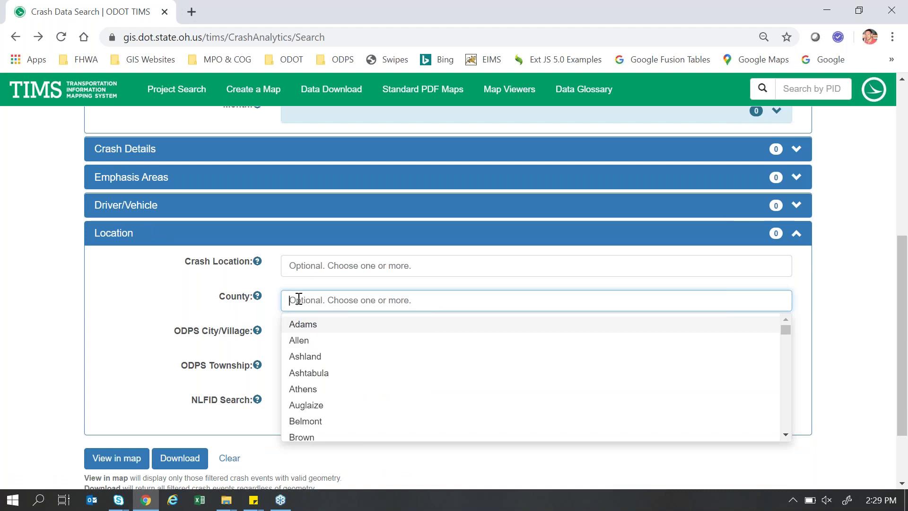
{"action": "type", "text": "mad"}
{"action": "left_click", "coordinate": [299, 324]}
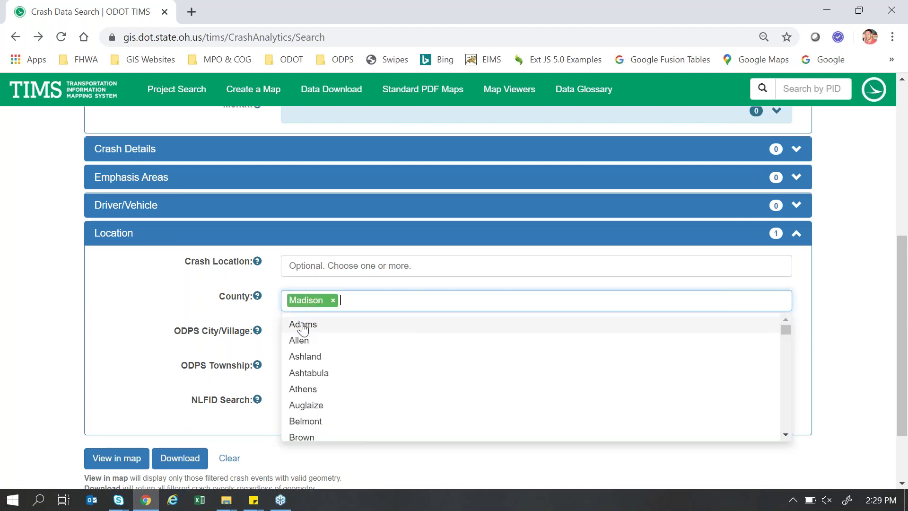
{"action": "left_click", "coordinate": [136, 306]}
Review the search criteria from the crash years through the crash details to the location section.
{"action": "scroll", "coordinate": [89, 354], "scroll_direction": "up", "scroll_amount": 2}
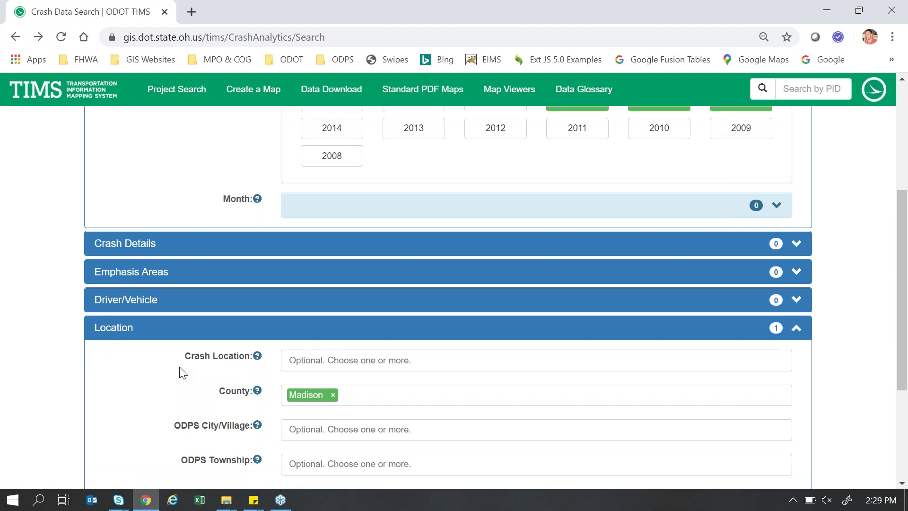
{"action": "scroll", "coordinate": [183, 367], "scroll_direction": "up", "scroll_amount": 2}
{"action": "scroll", "coordinate": [183, 368], "scroll_direction": "up", "scroll_amount": 2}
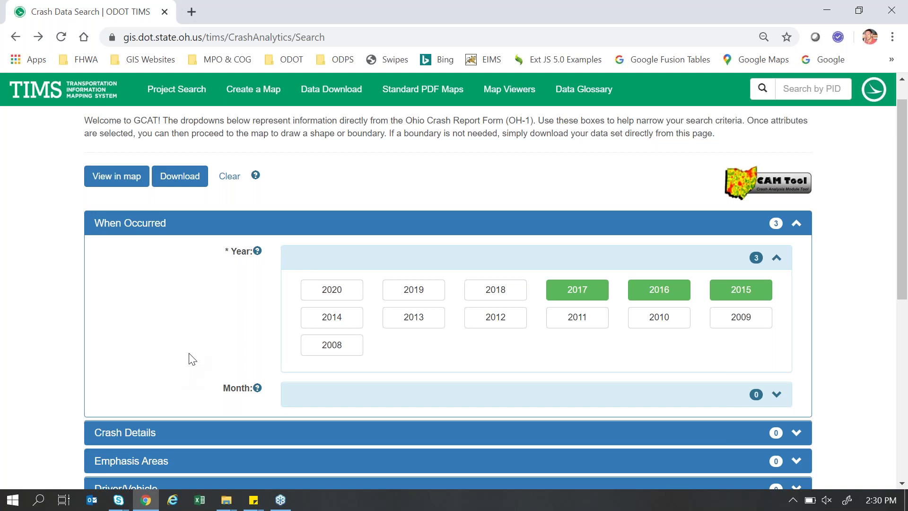
{"action": "scroll", "coordinate": [190, 354], "scroll_direction": "down", "scroll_amount": 4}
{"action": "scroll", "coordinate": [189, 355], "scroll_direction": "up", "scroll_amount": 2}
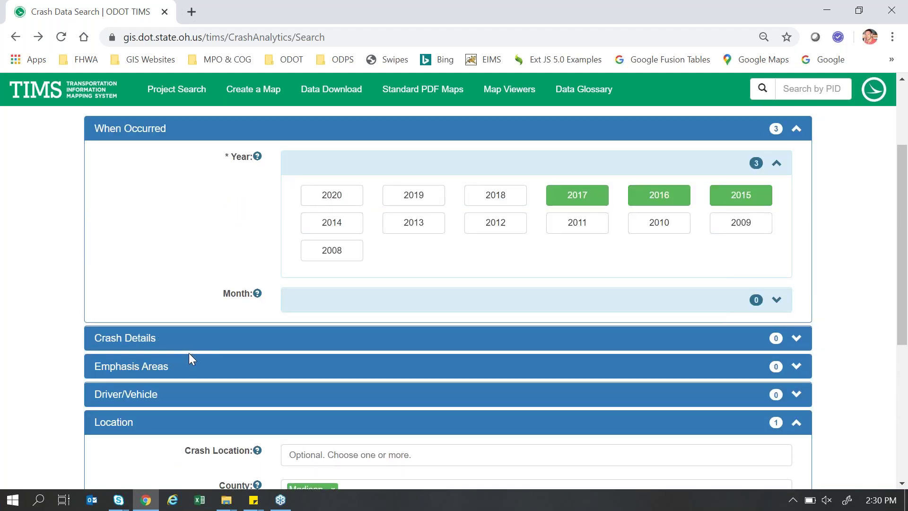
{"action": "scroll", "coordinate": [188, 353], "scroll_direction": "down", "scroll_amount": 2}
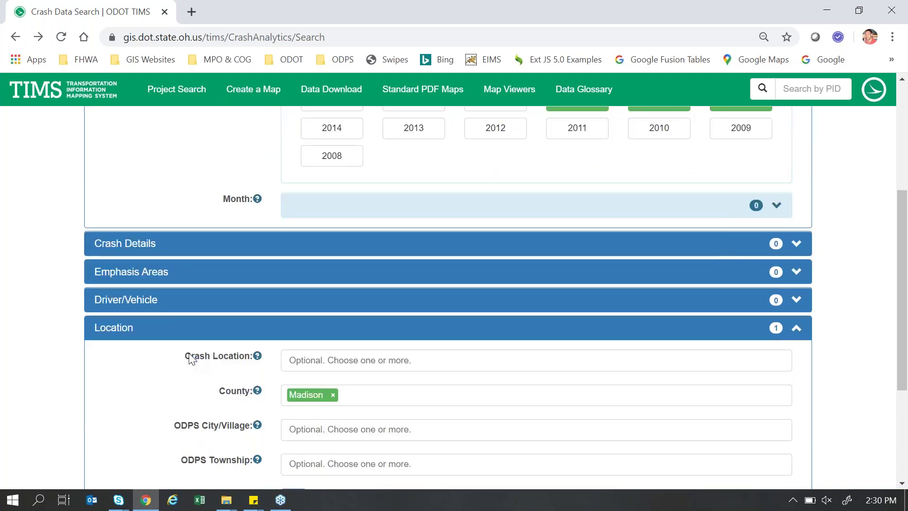
{"action": "scroll", "coordinate": [189, 353], "scroll_direction": "up", "scroll_amount": 2}
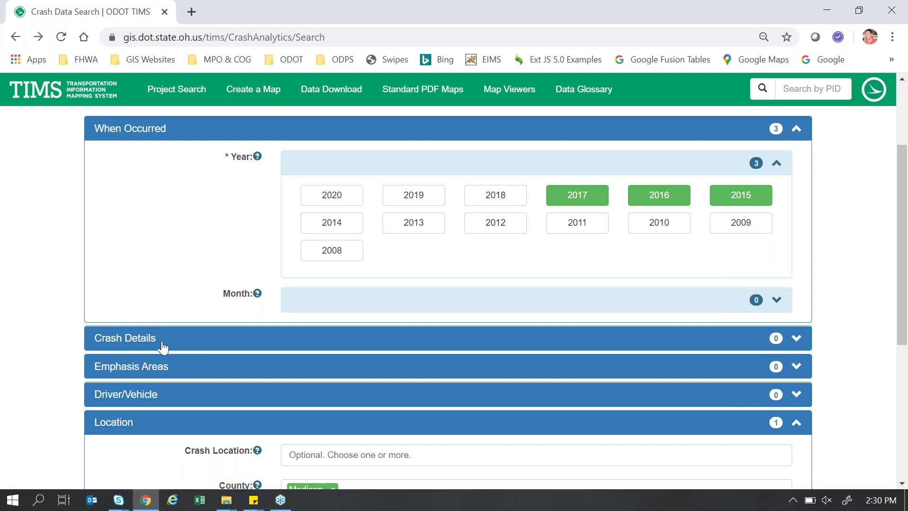
{"action": "left_click", "coordinate": [164, 342]}
{"action": "left_click", "coordinate": [174, 345]}
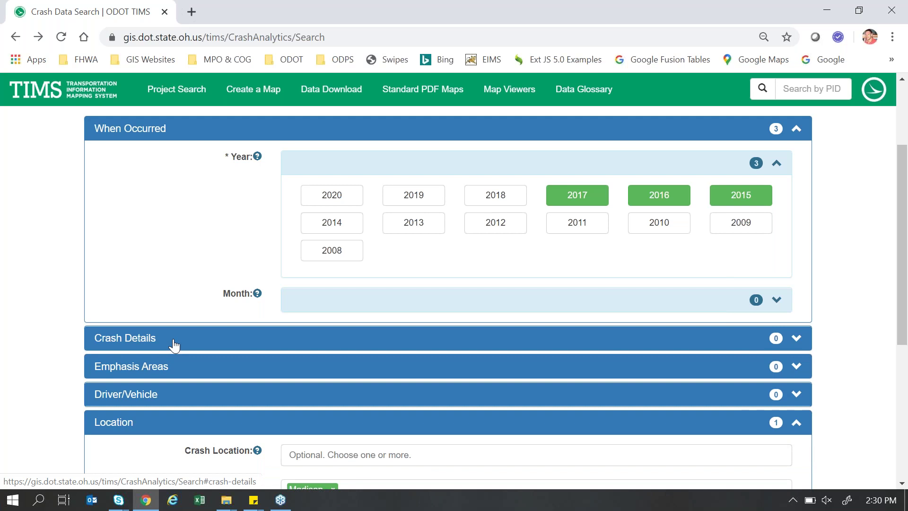
{"action": "scroll", "coordinate": [174, 344], "scroll_direction": "down", "scroll_amount": 2}
{"action": "scroll", "coordinate": [174, 344], "scroll_direction": "up", "scroll_amount": 2}
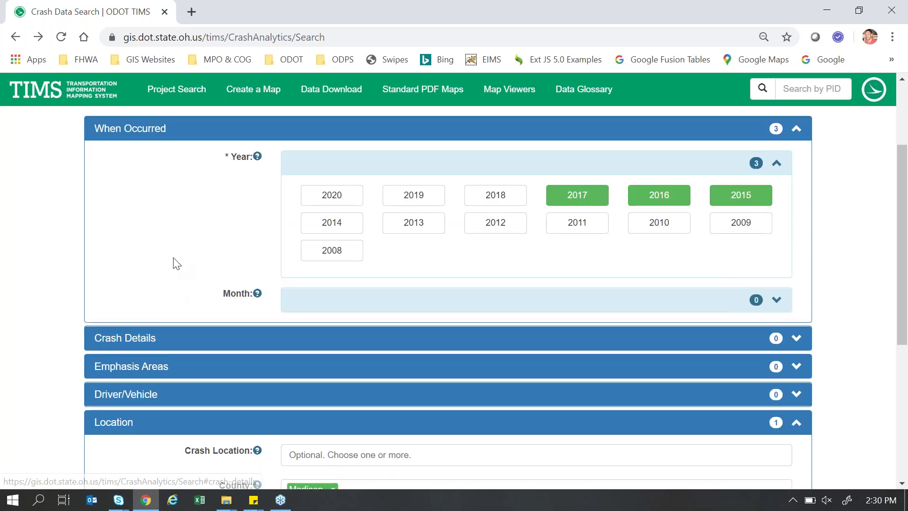
Run the Madison County crash search and open its results in the interactive map.
{"action": "scroll", "coordinate": [161, 250], "scroll_direction": "down", "scroll_amount": 6}
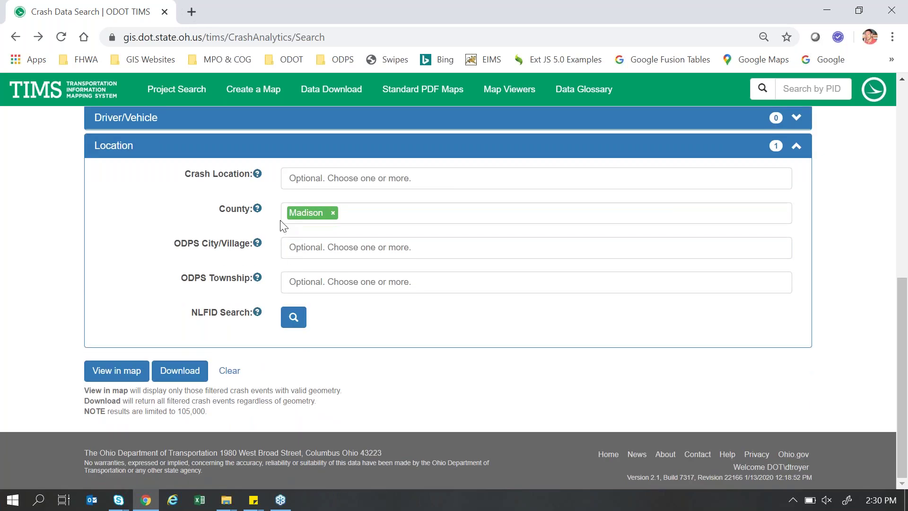
{"action": "left_click", "coordinate": [119, 374]}
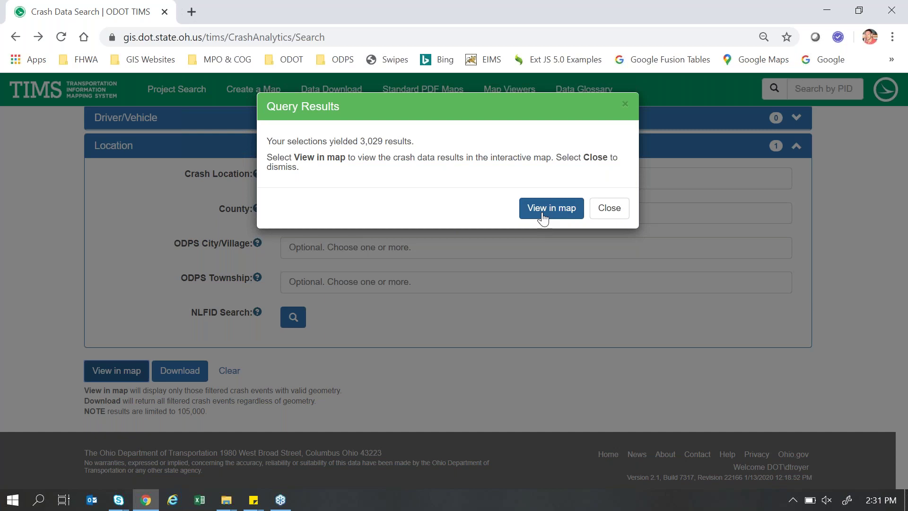
{"action": "left_click", "coordinate": [543, 217]}
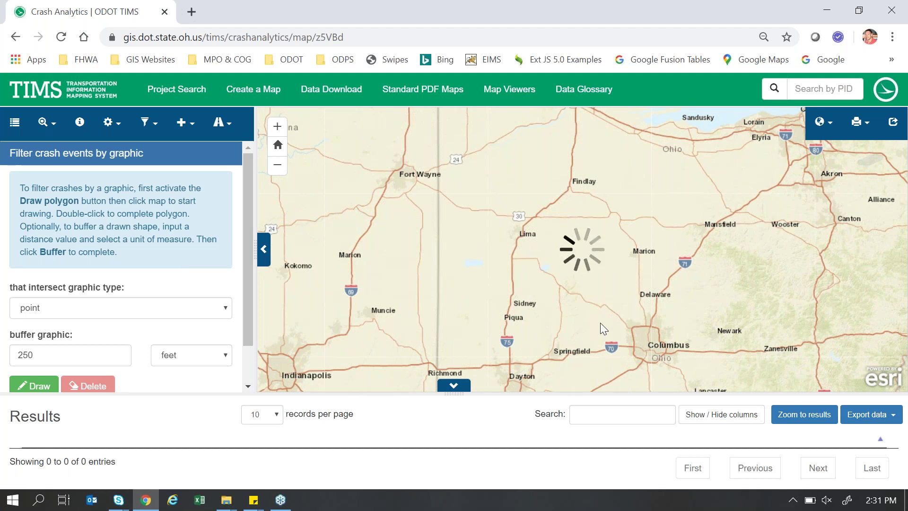
Locate the intersection of US Highway 42 and State Route 29 NE, just north of I-70, on the crash map.
{"action": "scroll", "coordinate": [600, 328], "scroll_direction": "down", "scroll_amount": 2}
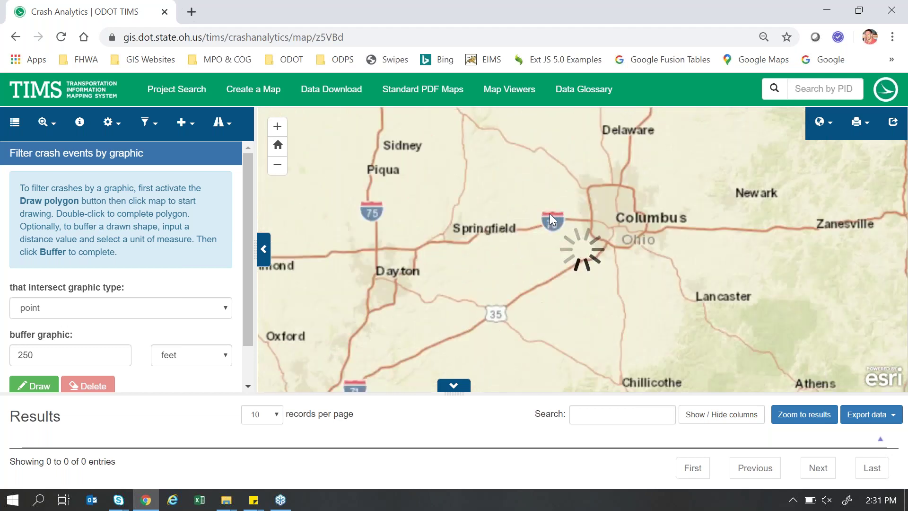
{"action": "scroll", "coordinate": [550, 221], "scroll_direction": "up", "scroll_amount": 3}
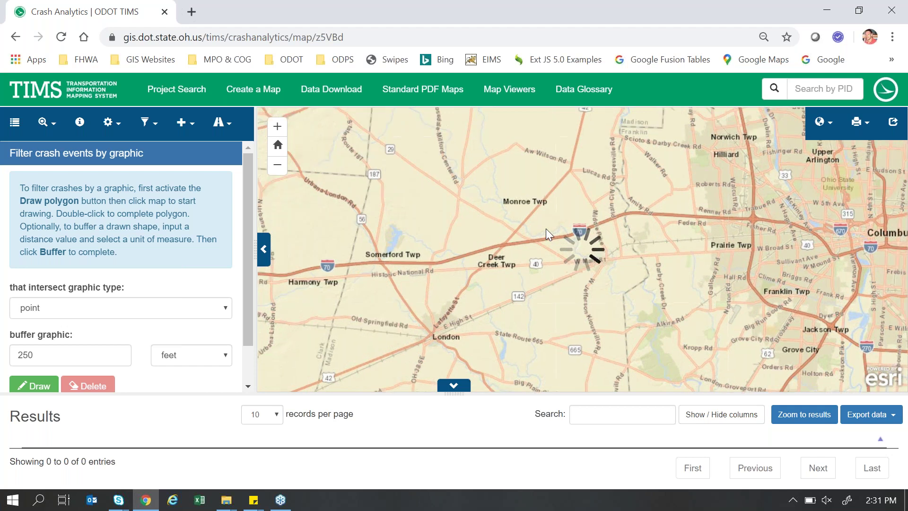
{"action": "scroll", "coordinate": [546, 229], "scroll_direction": "up", "scroll_amount": 1}
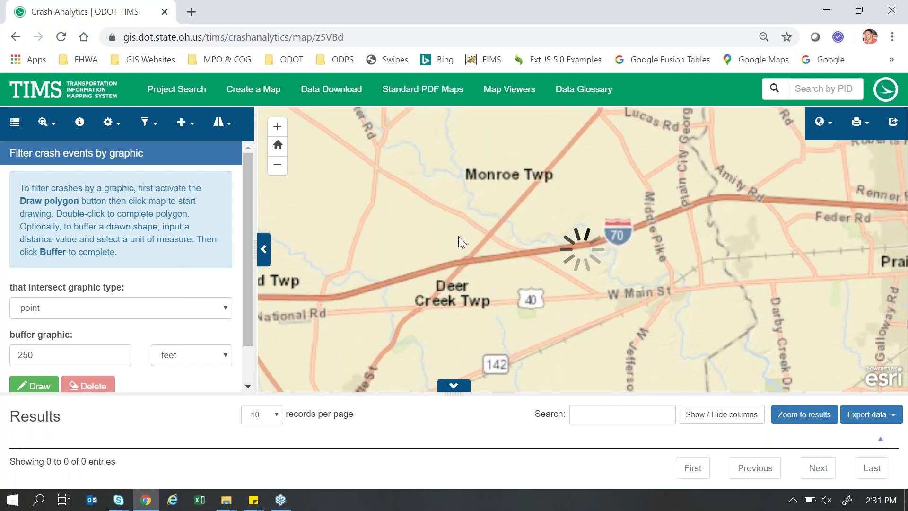
{"action": "scroll", "coordinate": [458, 237], "scroll_direction": "up", "scroll_amount": 1}
{"action": "scroll", "coordinate": [527, 232], "scroll_direction": "up", "scroll_amount": 1}
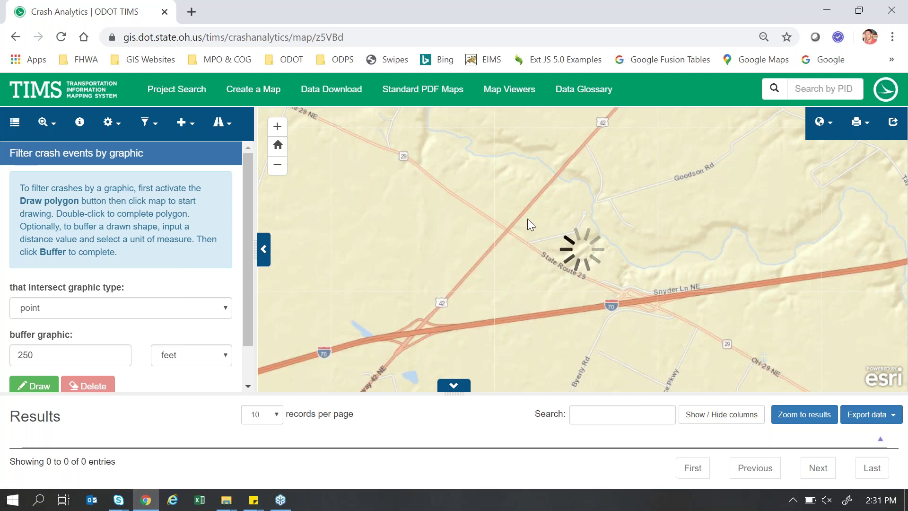
{"action": "scroll", "coordinate": [528, 220], "scroll_direction": "up", "scroll_amount": 1}
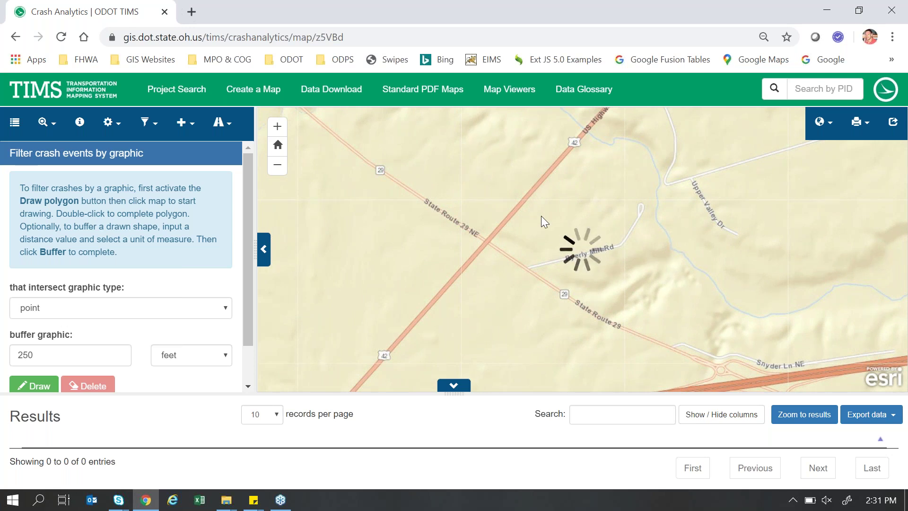
{"action": "left_click_drag", "start_coordinate": [541, 216], "coordinate": [531, 221]}
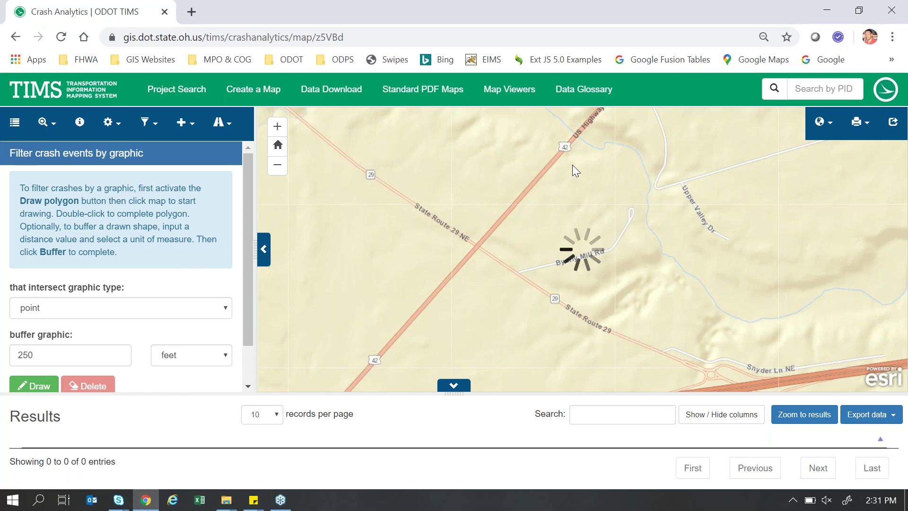
{"action": "left_click_drag", "start_coordinate": [502, 237], "coordinate": [509, 221]}
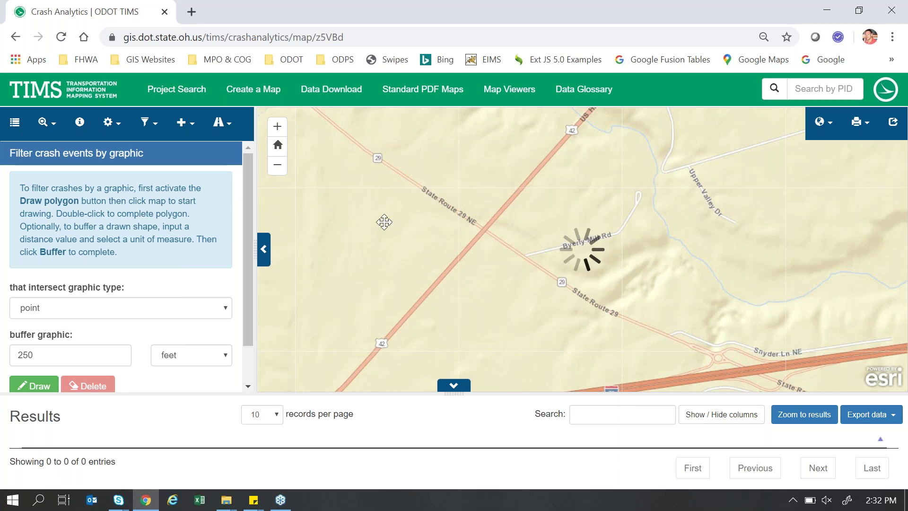
{"action": "scroll", "coordinate": [410, 252], "scroll_direction": "up", "scroll_amount": 2}
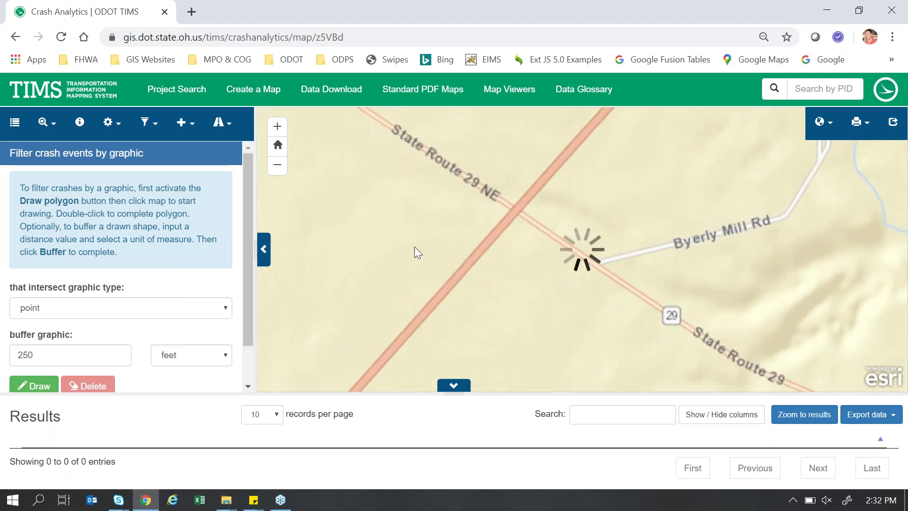
{"action": "scroll", "coordinate": [415, 247], "scroll_direction": "down", "scroll_amount": 2}
{"action": "left_click_drag", "start_coordinate": [424, 239], "coordinate": [417, 251]}
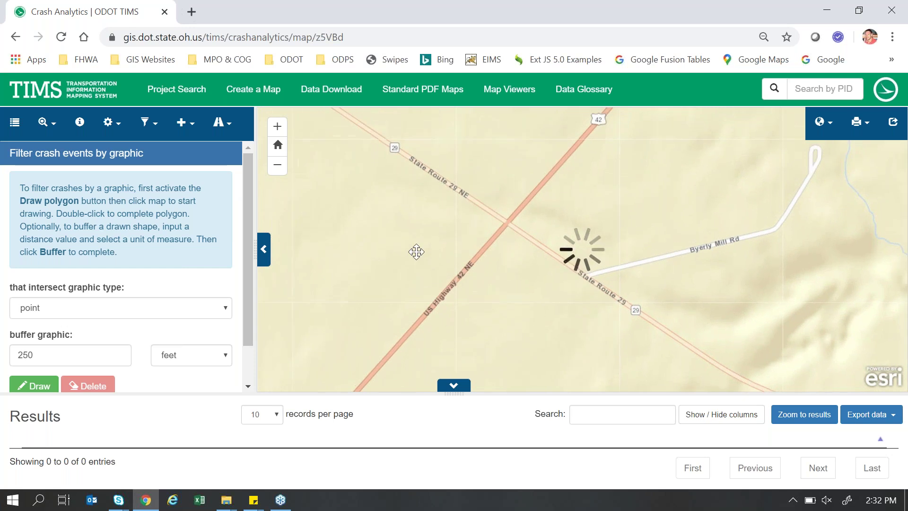
{"action": "left_click_drag", "start_coordinate": [249, 249], "coordinate": [237, 291]}
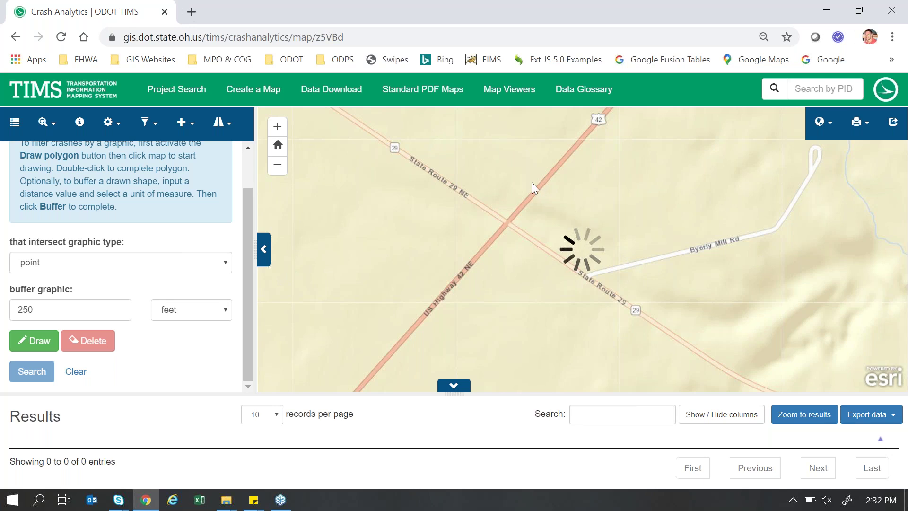
{"action": "left_click_drag", "start_coordinate": [530, 181], "coordinate": [520, 195]}
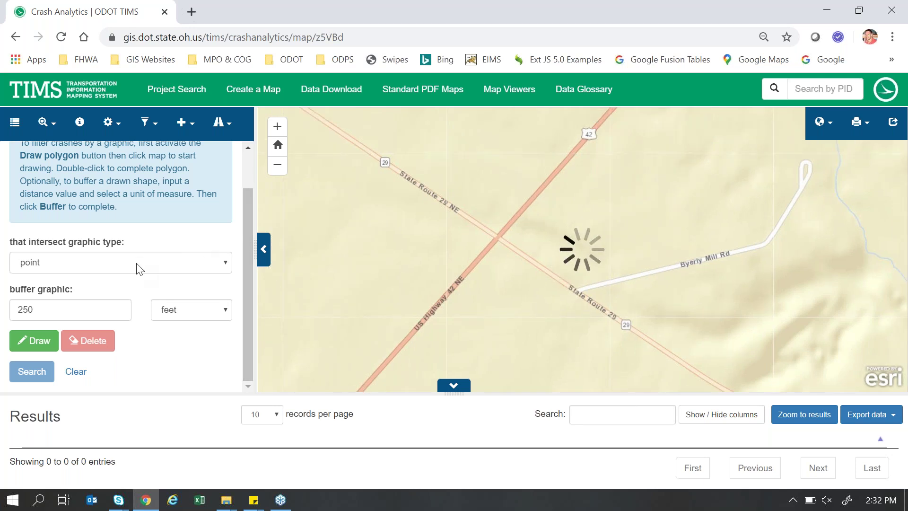
Place a point graphic with a 250-foot buffer on the intersection of US Highway 42 and State Route 29.
{"action": "left_click", "coordinate": [46, 265]}
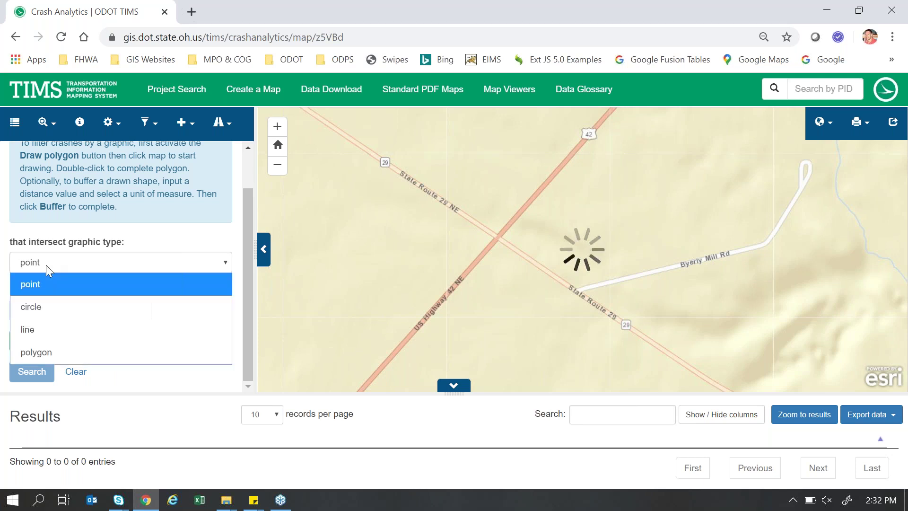
{"action": "left_click", "coordinate": [46, 265]}
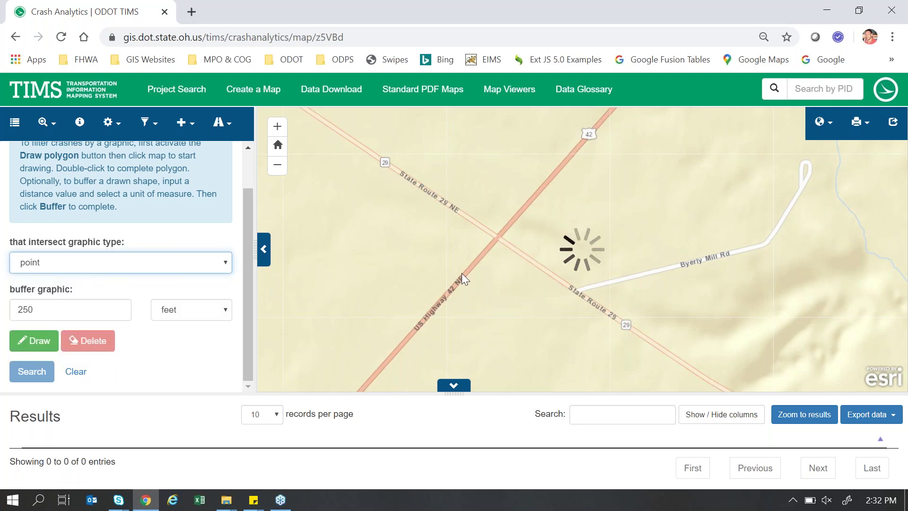
{"action": "scroll", "coordinate": [401, 249], "scroll_direction": "down", "scroll_amount": 1}
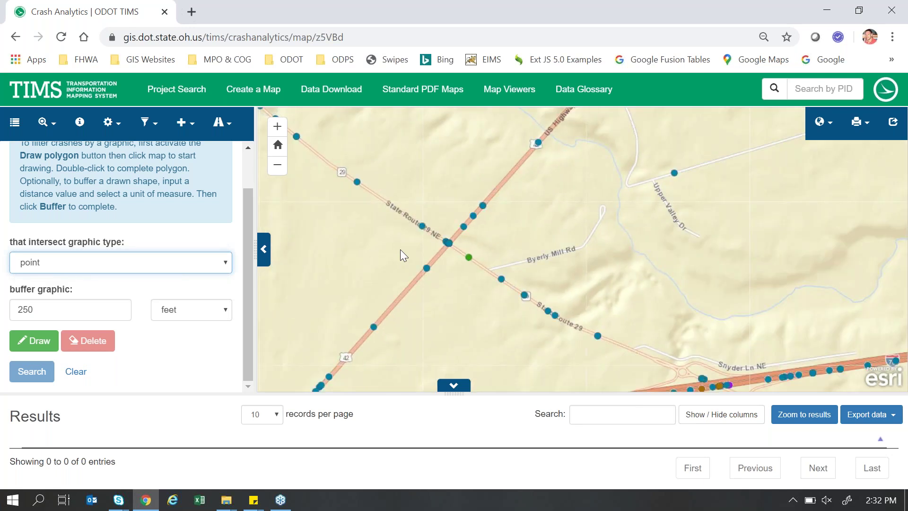
{"action": "left_click", "coordinate": [57, 262]}
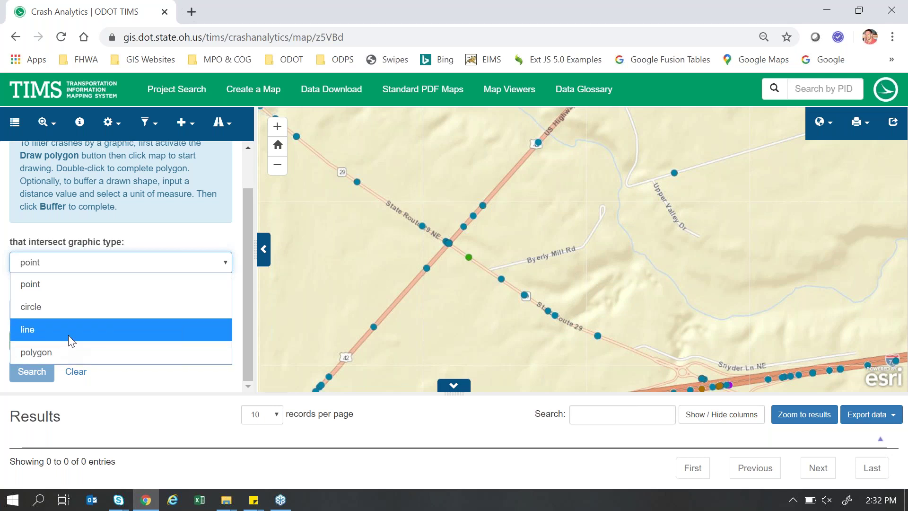
{"action": "left_click", "coordinate": [88, 286]}
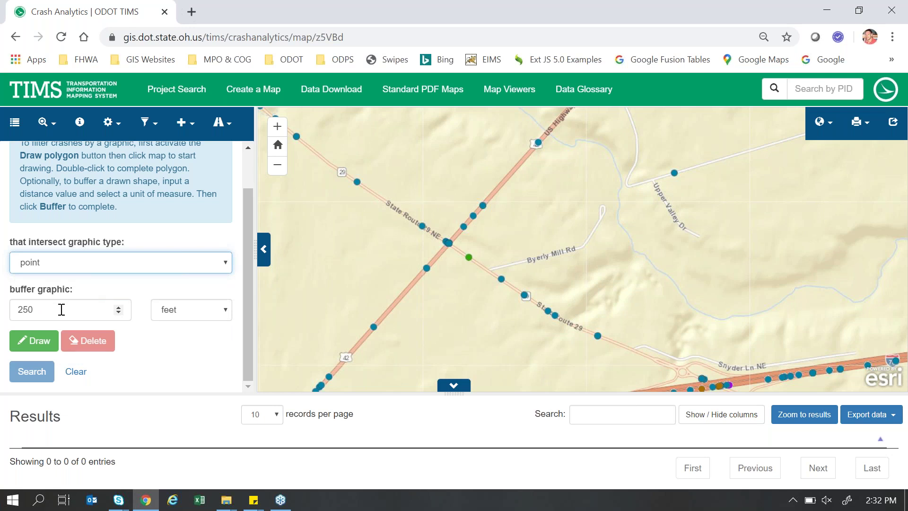
{"action": "left_click", "coordinate": [43, 349]}
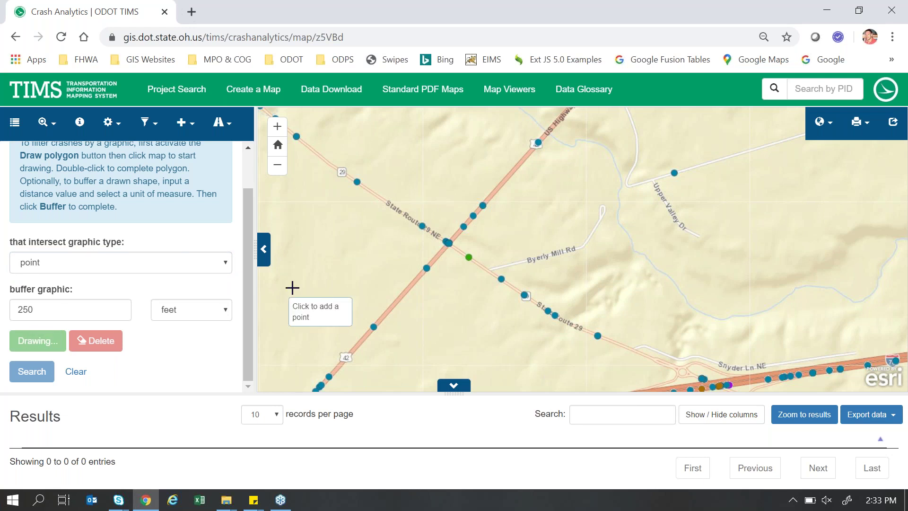
{"action": "left_click", "coordinate": [448, 244]}
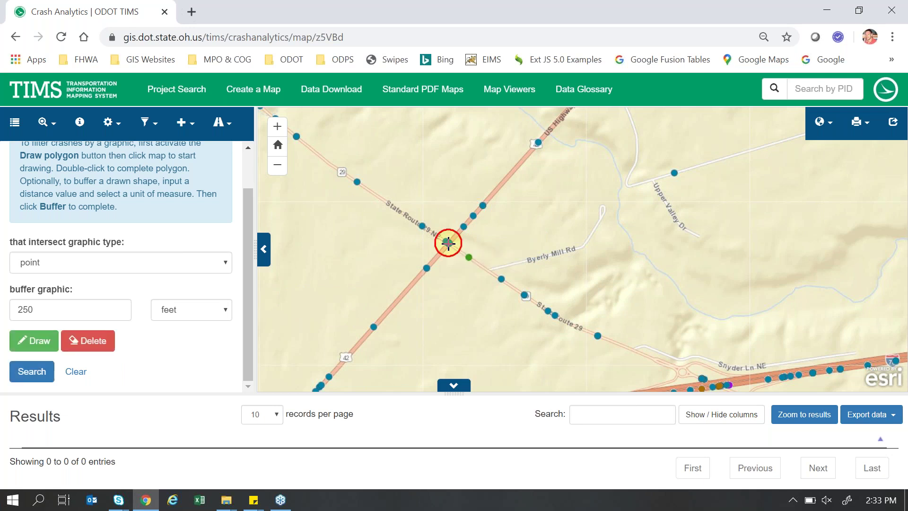
Filter the crash events by the buffered point and examine the matching crashes around the intersection.
{"action": "scroll", "coordinate": [450, 246], "scroll_direction": "up", "scroll_amount": 1}
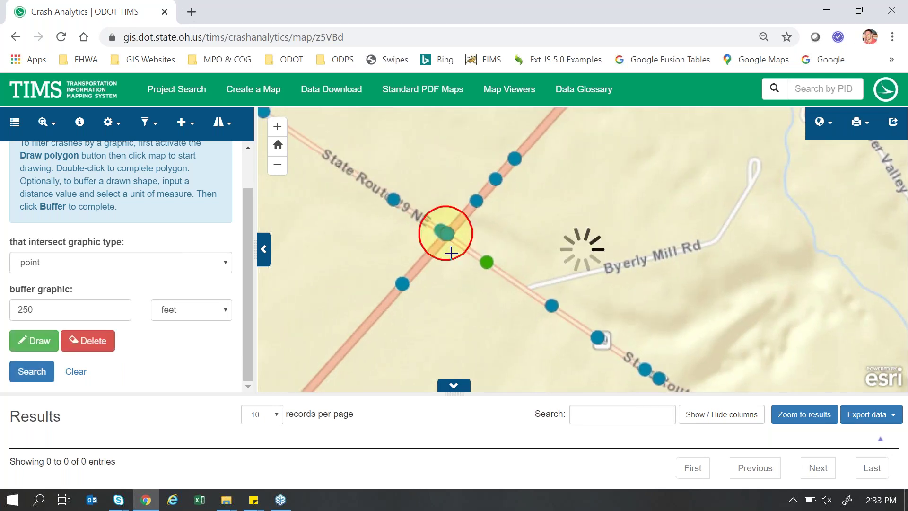
{"action": "scroll", "coordinate": [450, 254], "scroll_direction": "up", "scroll_amount": 1}
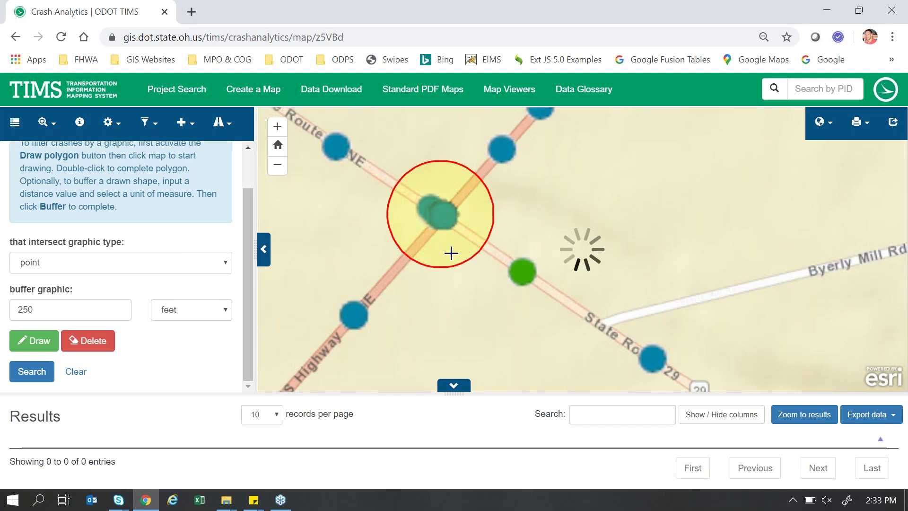
{"action": "left_click", "coordinate": [32, 372]}
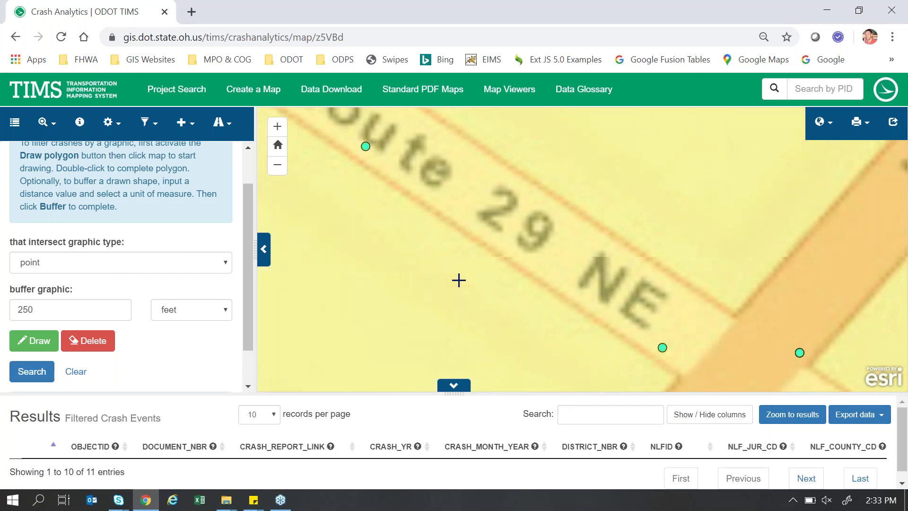
{"action": "scroll", "coordinate": [446, 330], "scroll_direction": "down", "scroll_amount": 5}
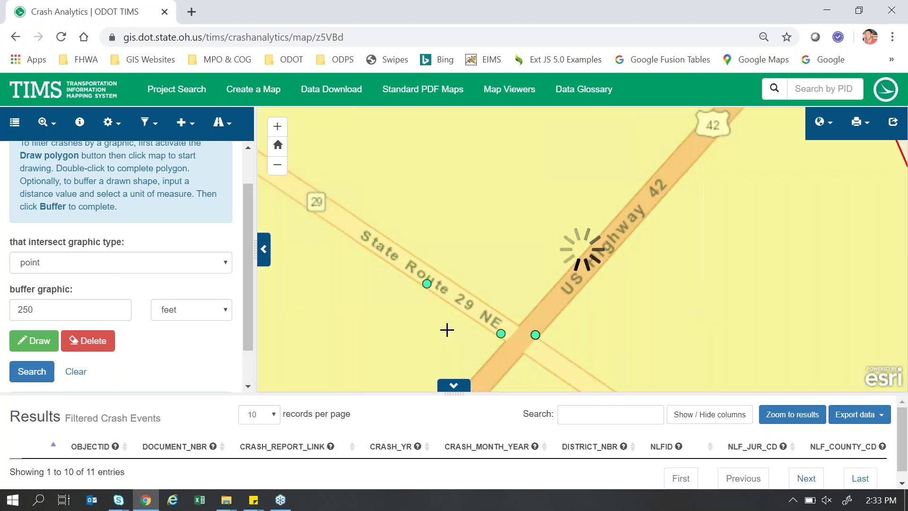
{"action": "scroll", "coordinate": [452, 247], "scroll_direction": "down", "scroll_amount": 2}
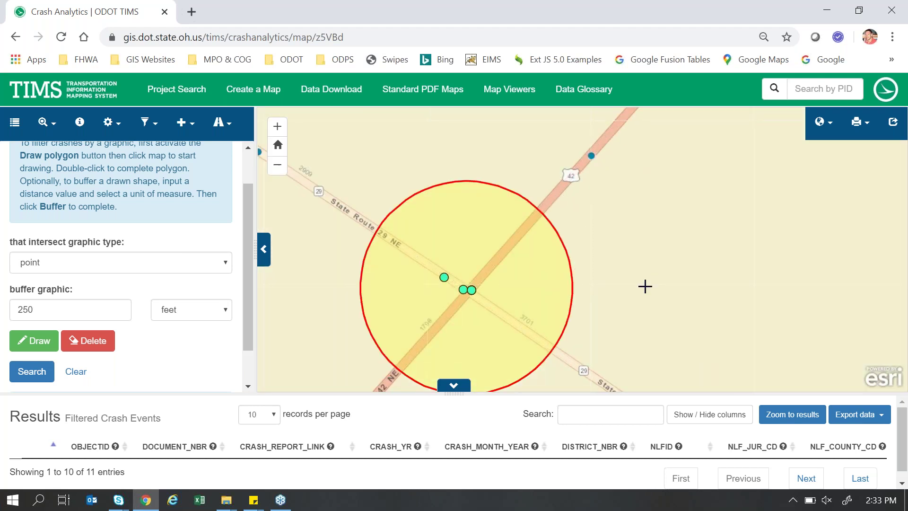
{"action": "left_click_drag", "start_coordinate": [645, 286], "coordinate": [582, 221]}
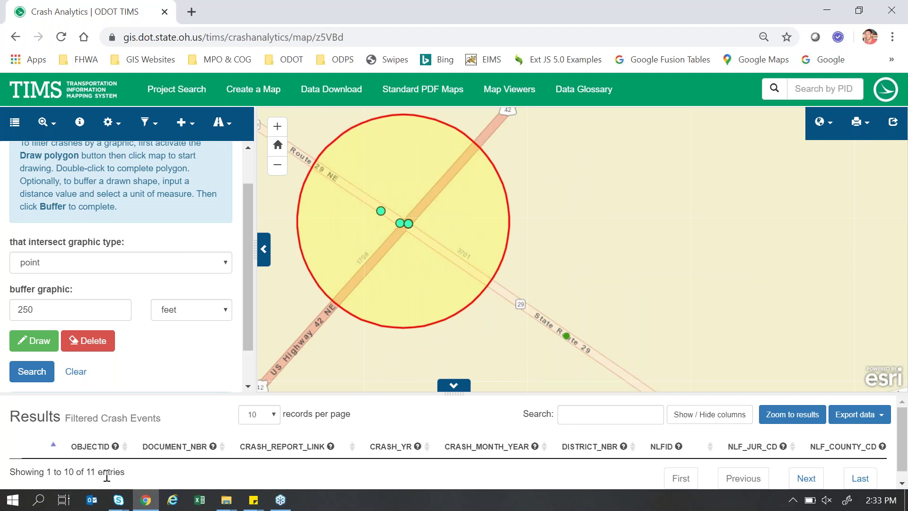
{"action": "left_click_drag", "start_coordinate": [422, 336], "coordinate": [470, 341]}
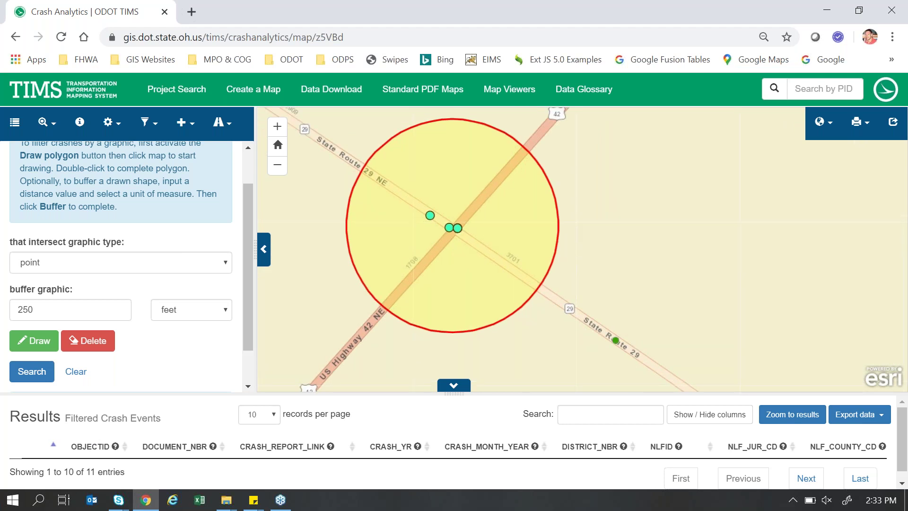
Draw a polygon graphic around the State Route 29 corridor from the US 42 intersection southeast to just before Snyder Ln NE.
{"action": "scroll", "coordinate": [506, 258], "scroll_direction": "down", "scroll_amount": 2}
{"action": "left_click_drag", "start_coordinate": [649, 300], "coordinate": [508, 218]}
{"action": "scroll", "coordinate": [507, 216], "scroll_direction": "down", "scroll_amount": 2}
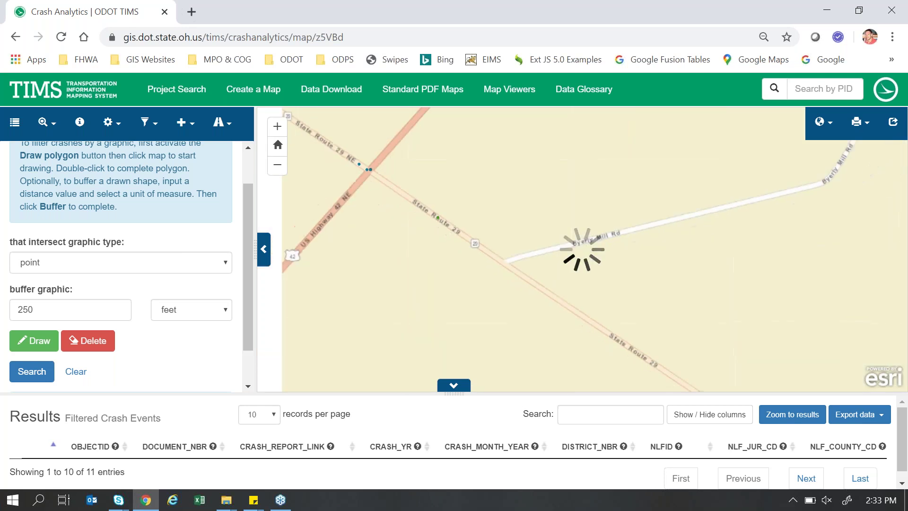
{"action": "left_click_drag", "start_coordinate": [439, 219], "coordinate": [386, 168]}
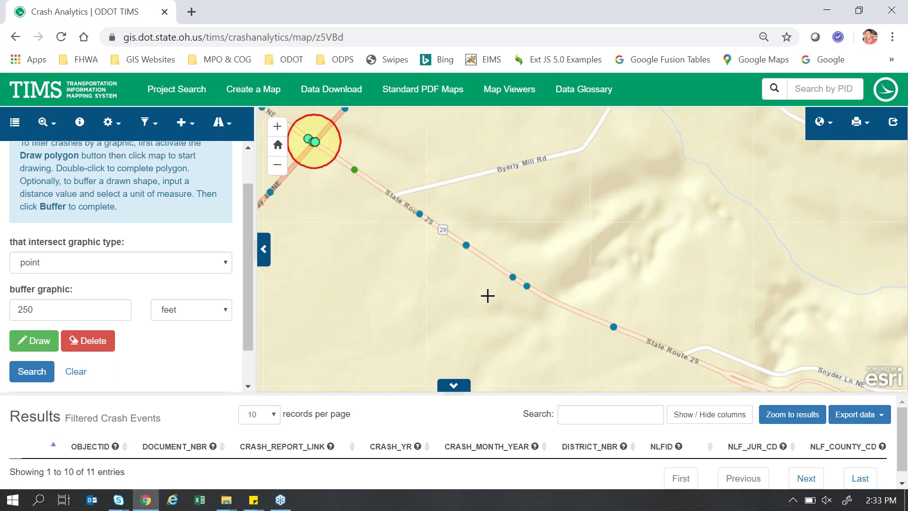
{"action": "left_click_drag", "start_coordinate": [692, 336], "coordinate": [712, 330]}
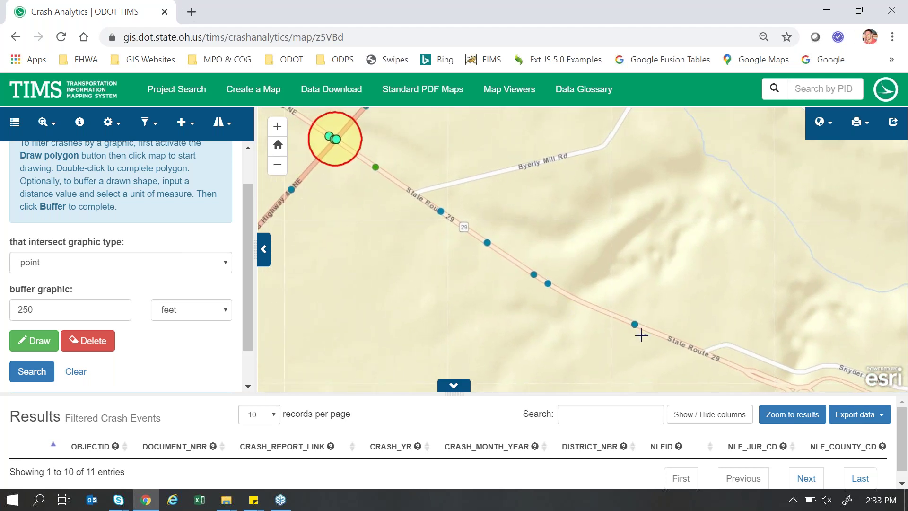
{"action": "left_click", "coordinate": [50, 263]}
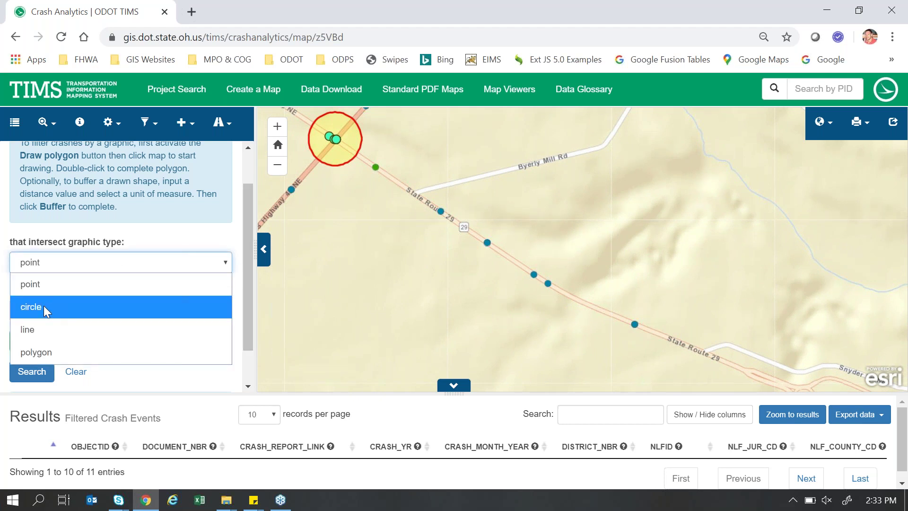
{"action": "left_click", "coordinate": [38, 351]}
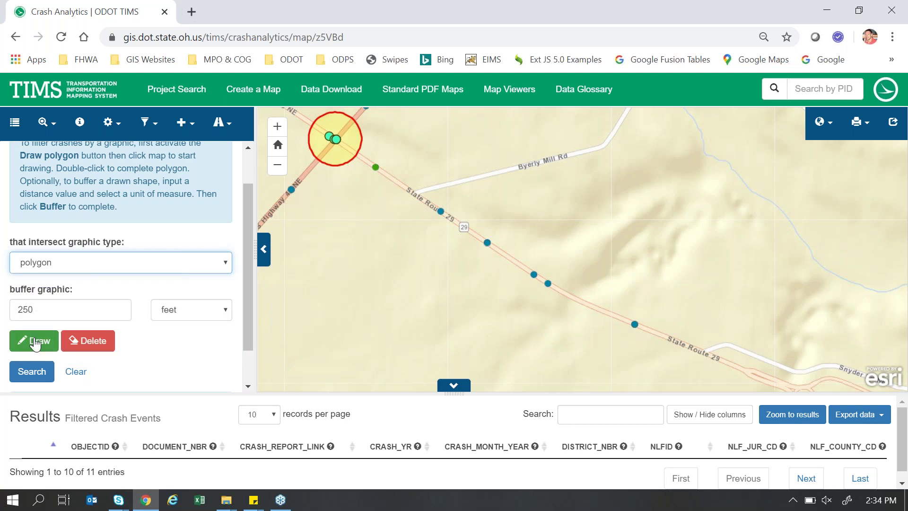
{"action": "left_click", "coordinate": [35, 344]}
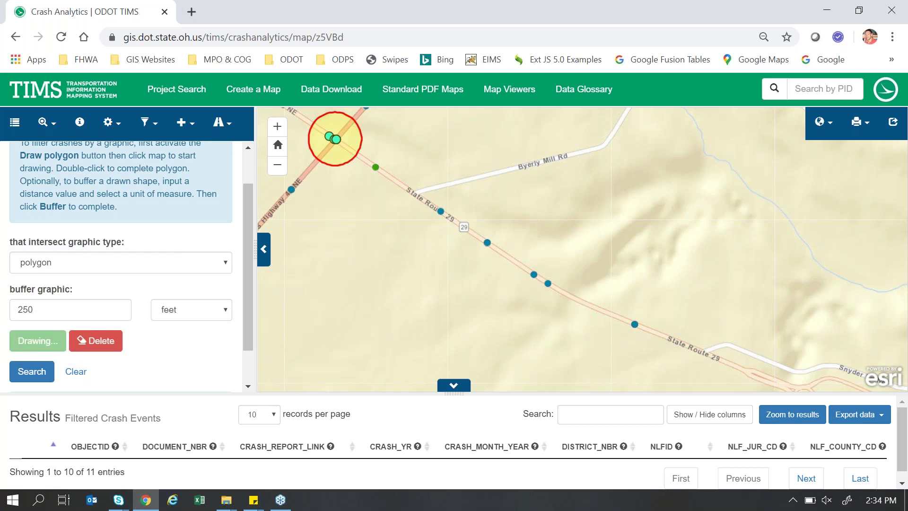
{"action": "left_click", "coordinate": [339, 154]}
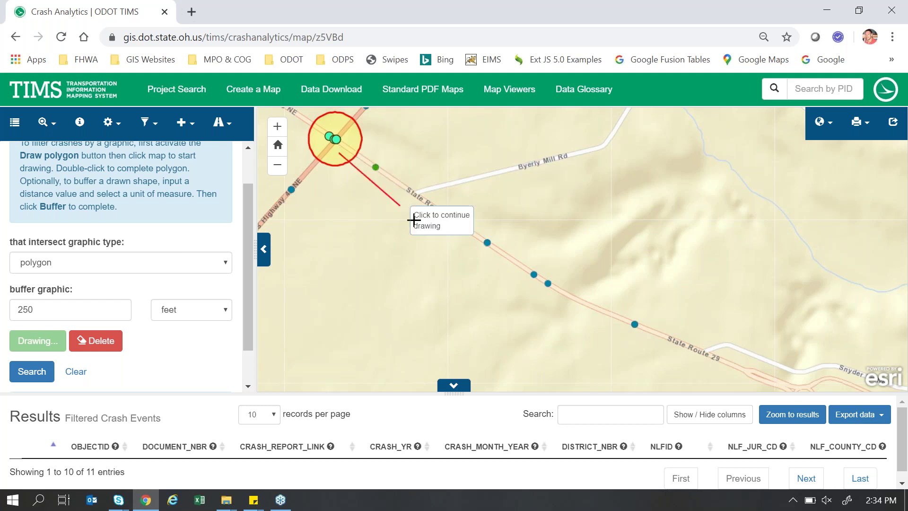
{"action": "left_click", "coordinate": [548, 301]}
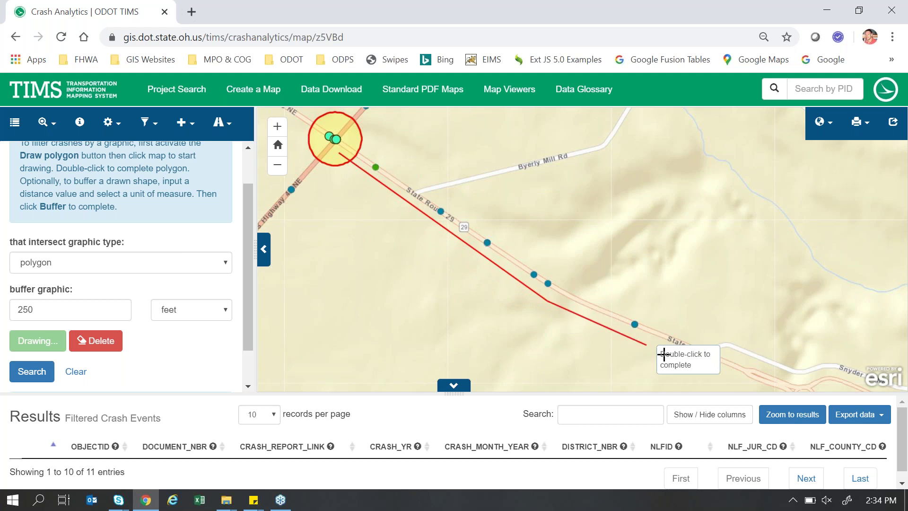
{"action": "left_click", "coordinate": [703, 362]}
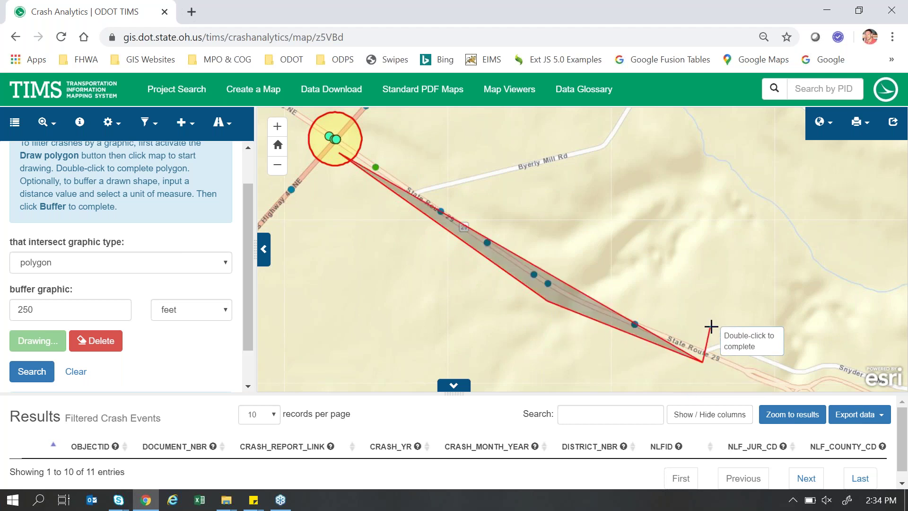
{"action": "left_click", "coordinate": [711, 326]}
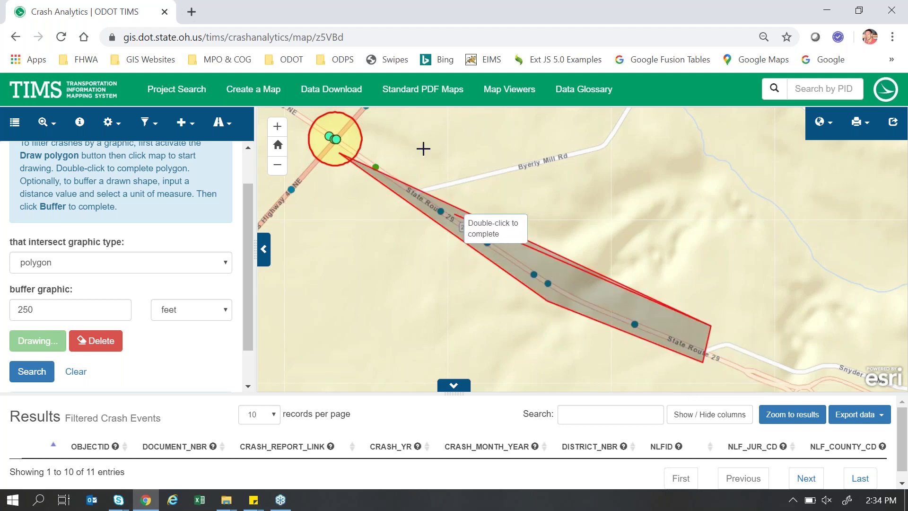
{"action": "double_click", "coordinate": [352, 137]}
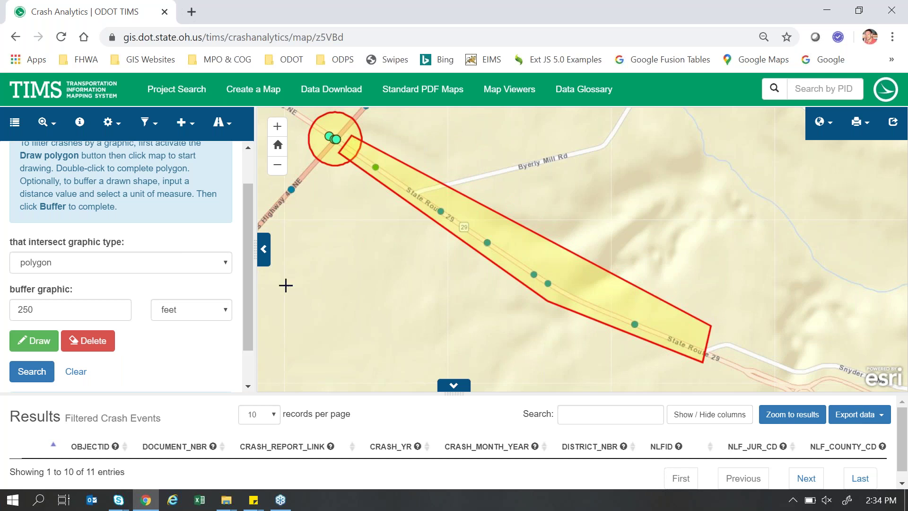
Filter the crash events by the State Route 29 polygon and examine the matching crashes along the corridor.
{"action": "left_click", "coordinate": [21, 371]}
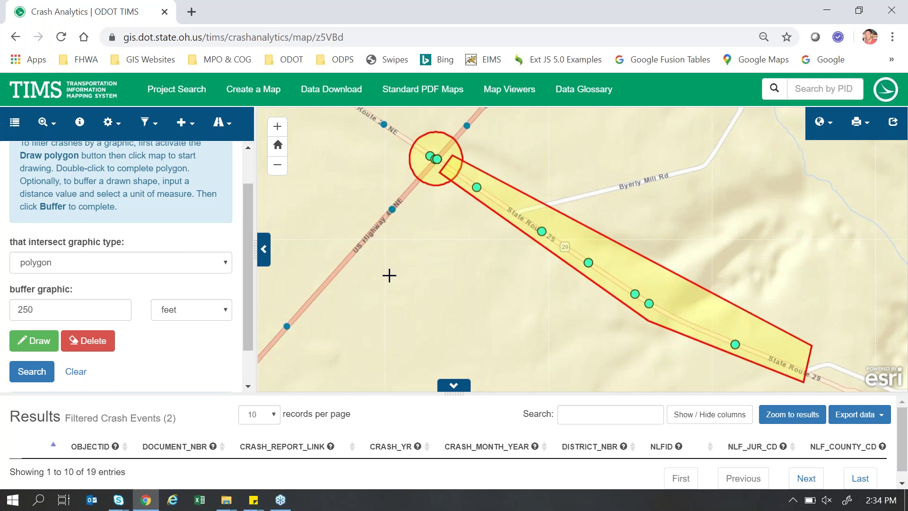
{"action": "left_click_drag", "start_coordinate": [515, 271], "coordinate": [448, 303]}
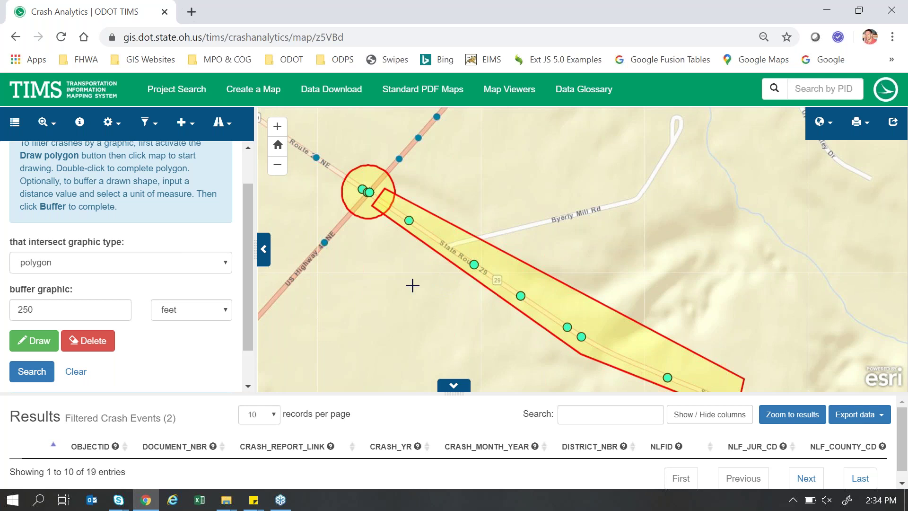
{"action": "left_click_drag", "start_coordinate": [410, 304], "coordinate": [393, 262]}
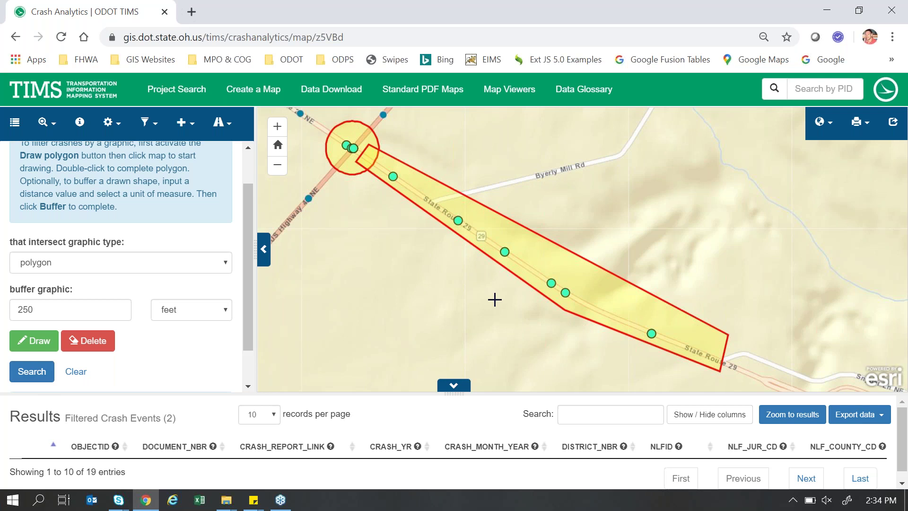
{"action": "left_click_drag", "start_coordinate": [476, 304], "coordinate": [468, 308]}
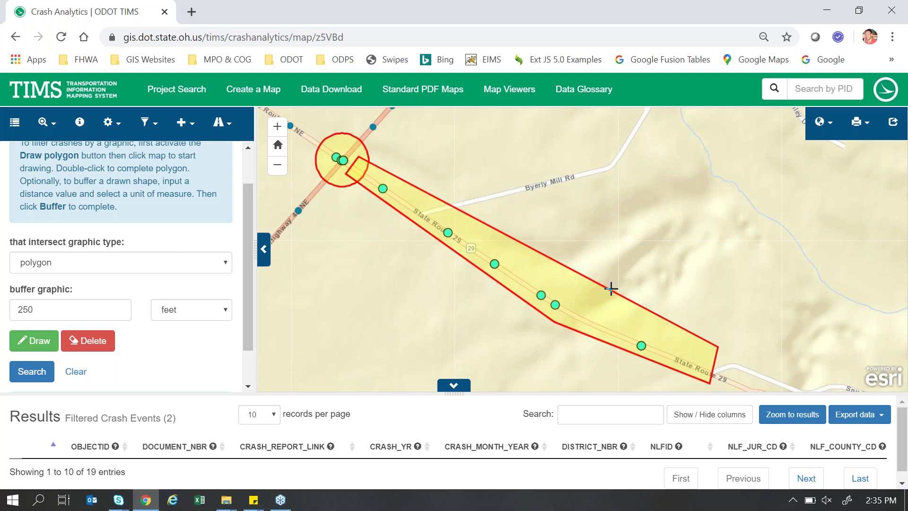
Export the filtered crash events to Excel, download the file and open it.
{"action": "left_click", "coordinate": [847, 416]}
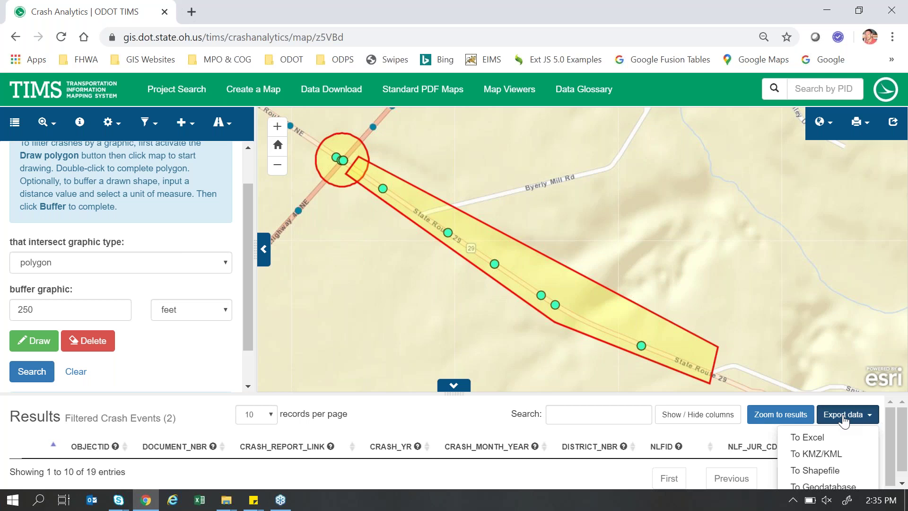
{"action": "left_click", "coordinate": [813, 440]}
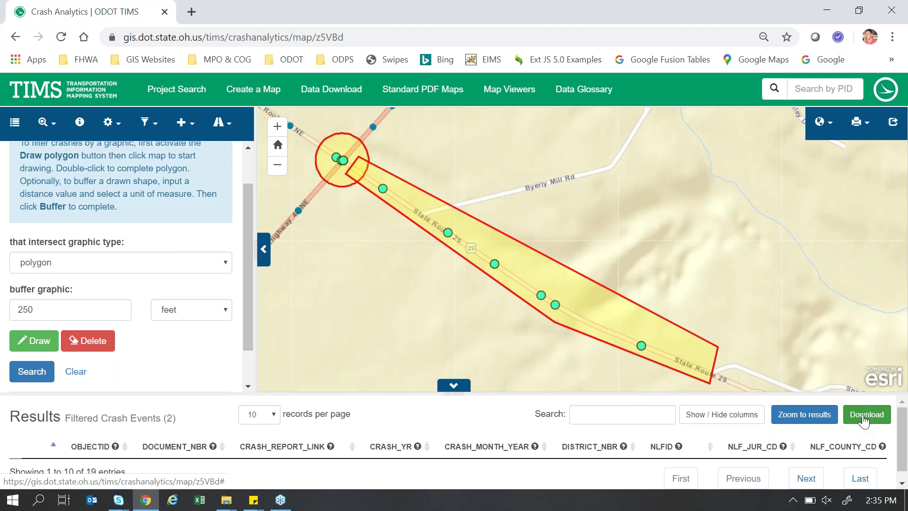
{"action": "left_click", "coordinate": [865, 417]}
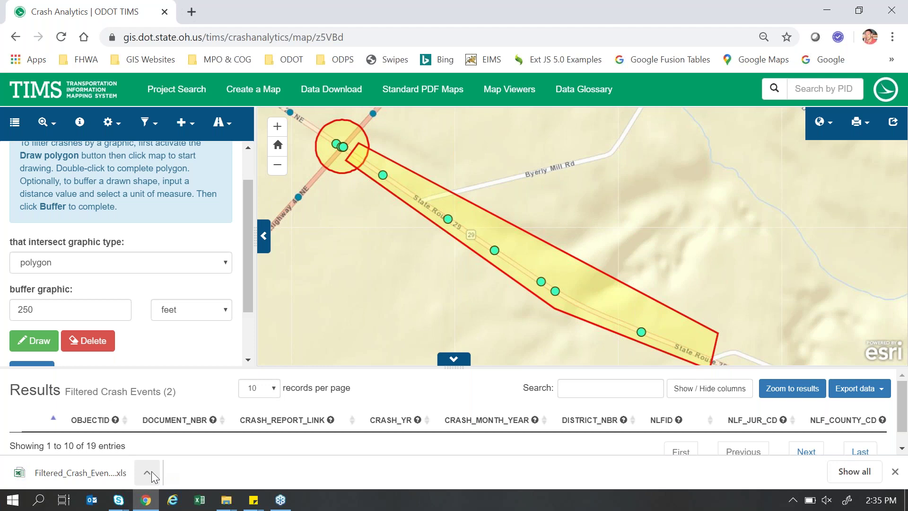
{"action": "left_click", "coordinate": [147, 473]}
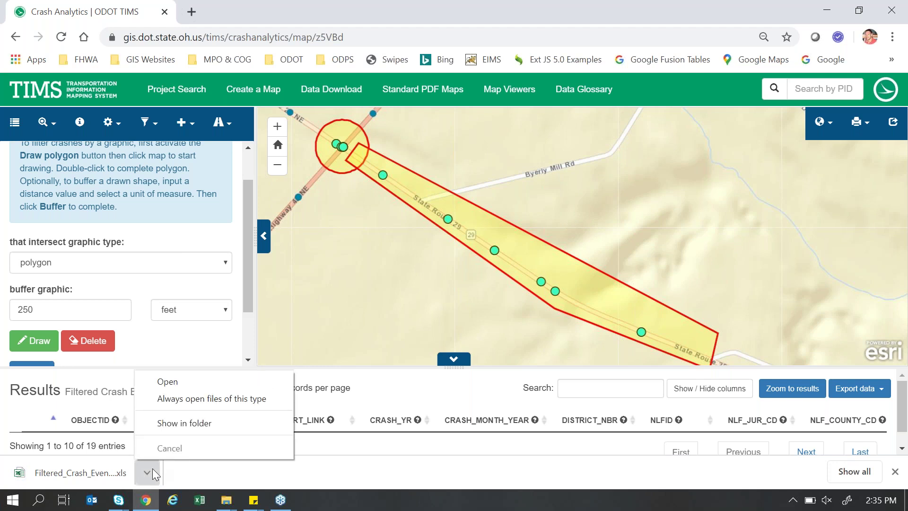
{"action": "left_click", "coordinate": [166, 382]}
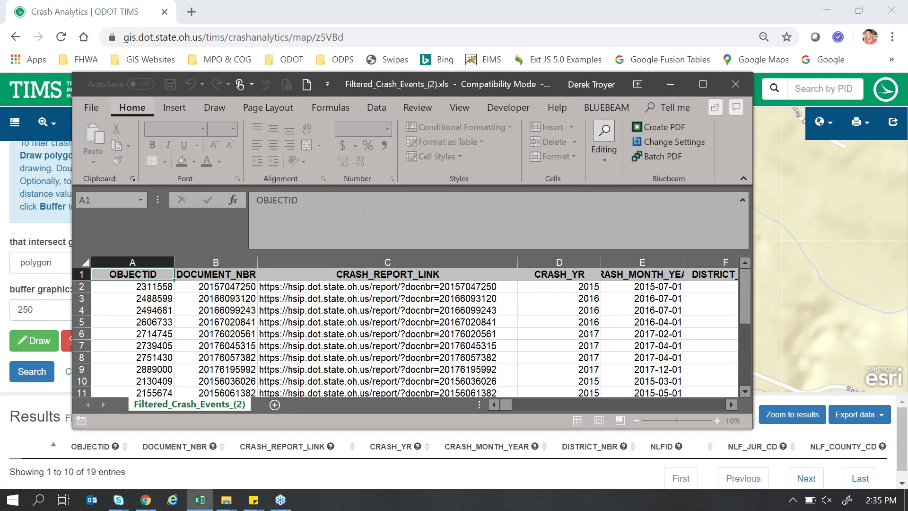
Look at the Save As location and file type options for the exported workbook and minimize it without saving.
{"action": "left_click", "coordinate": [98, 110]}
{"action": "left_click", "coordinate": [101, 107]}
{"action": "left_click", "coordinate": [101, 107]}
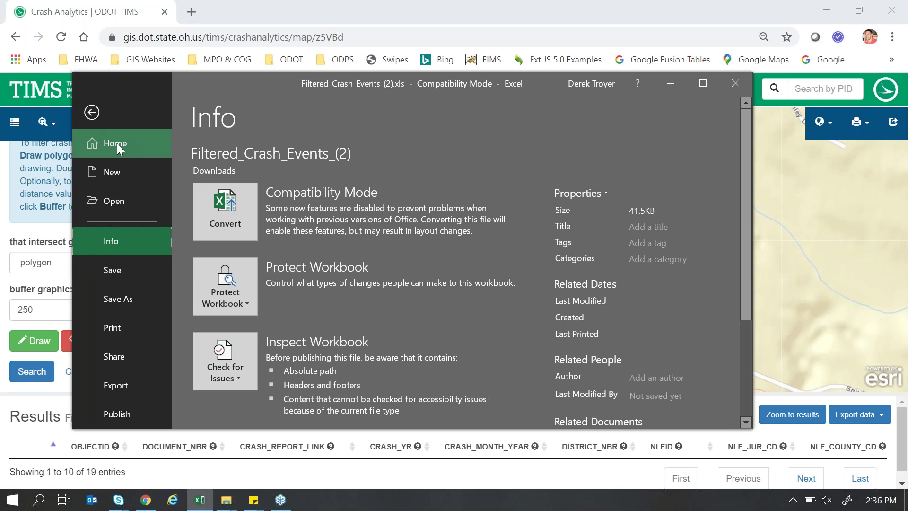
{"action": "left_click", "coordinate": [118, 300]}
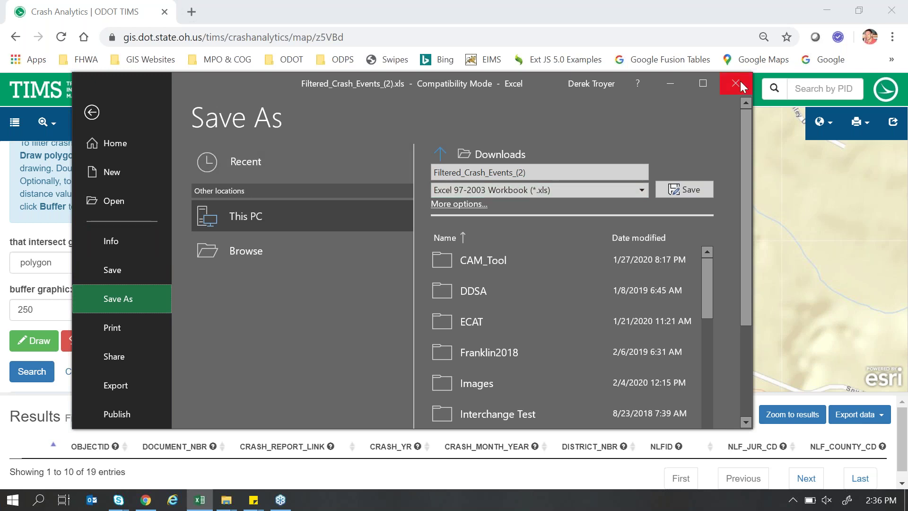
{"action": "left_click", "coordinate": [670, 83]}
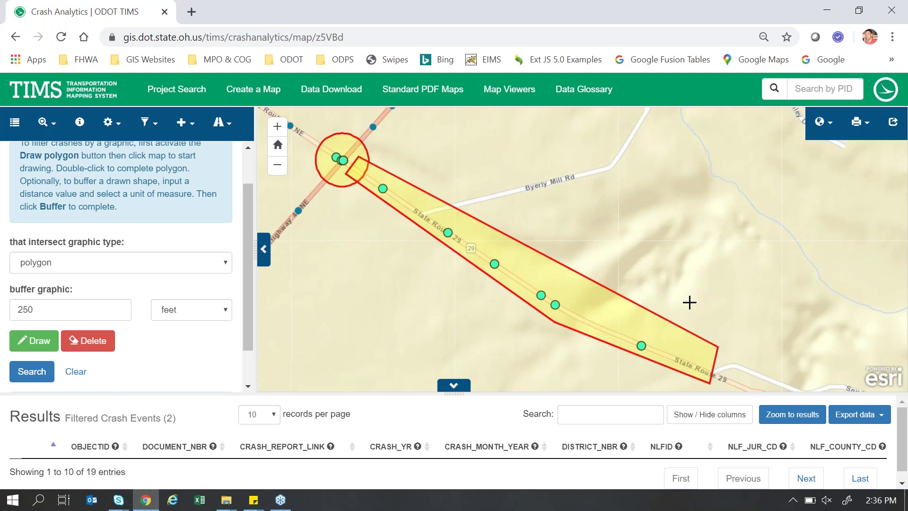
Open Filtered_Crash_Events_(2).xls from the Downloads folder in File Explorer and maximize the workbook.
{"action": "left_click", "coordinate": [226, 502]}
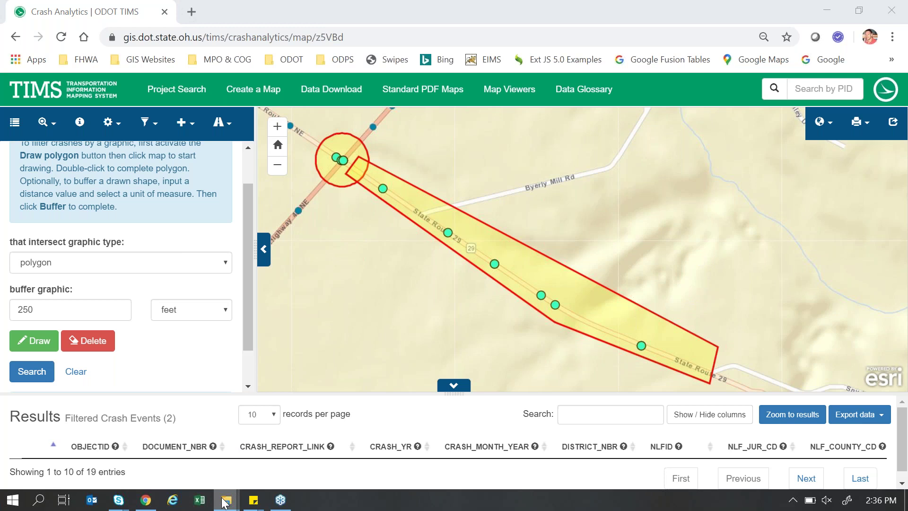
{"action": "right_click", "coordinate": [225, 501]}
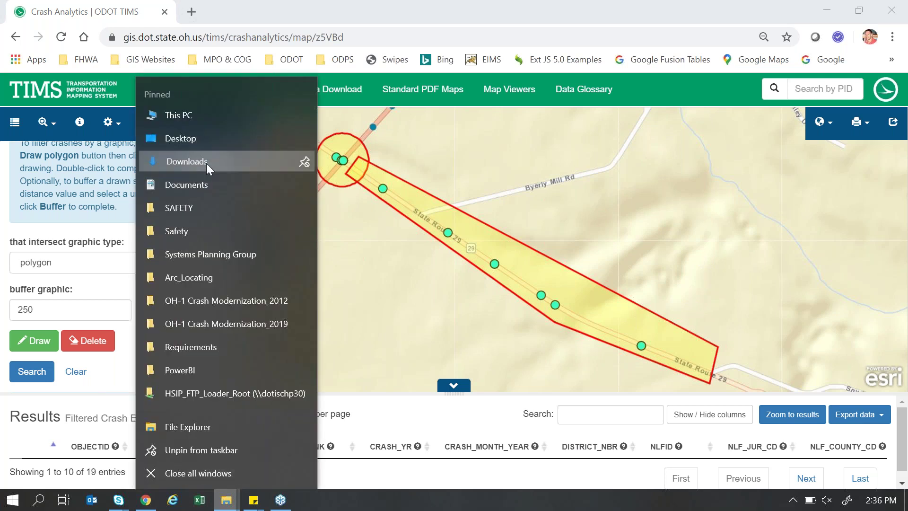
{"action": "left_click", "coordinate": [187, 162]}
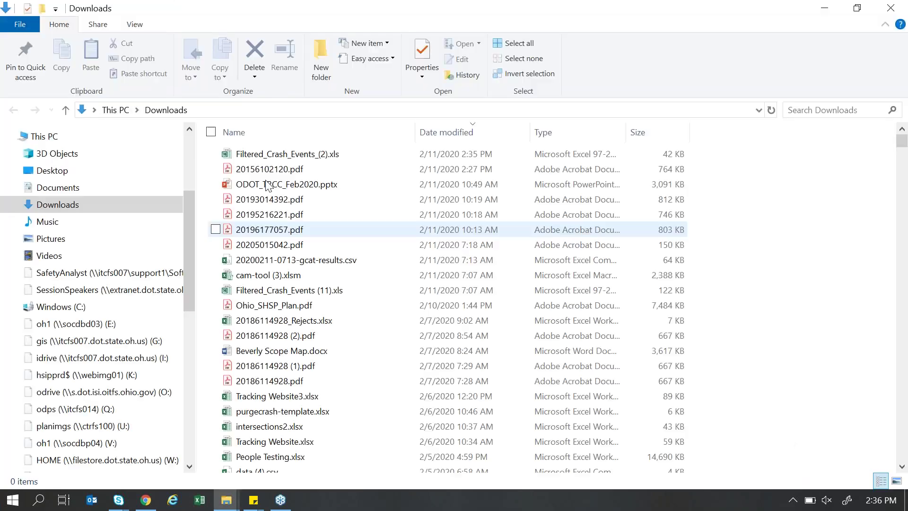
{"action": "left_click", "coordinate": [273, 158]}
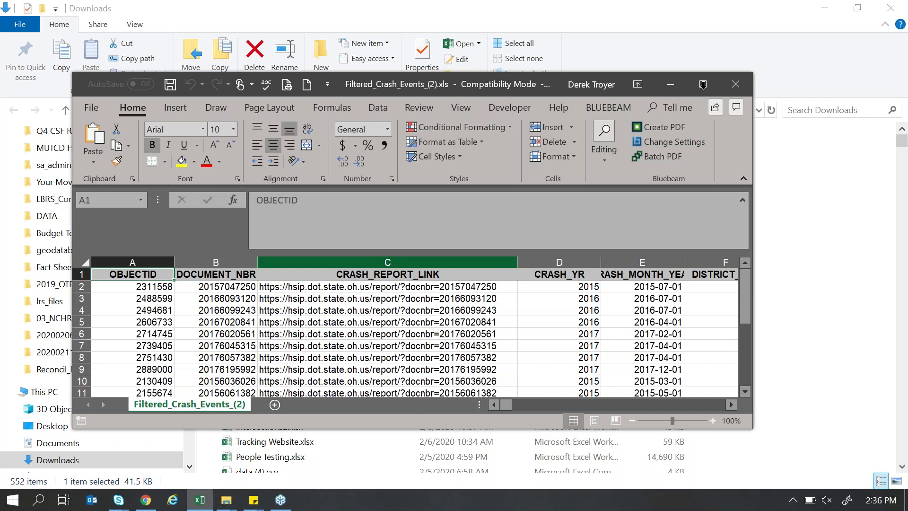
{"action": "left_click", "coordinate": [703, 84]}
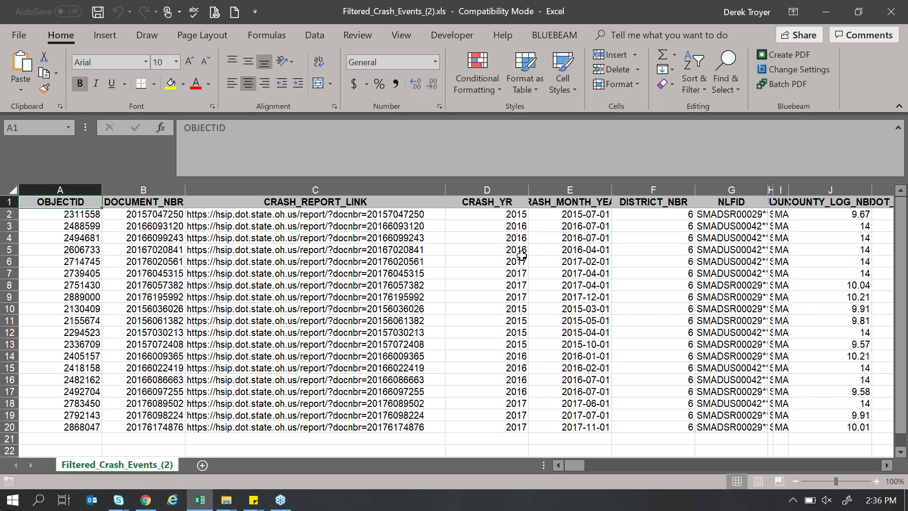
Examine the fields of the crash record in row 6 and the CRASH_SEVERITY_CD column, and close the workbook.
{"action": "left_click", "coordinate": [490, 265]}
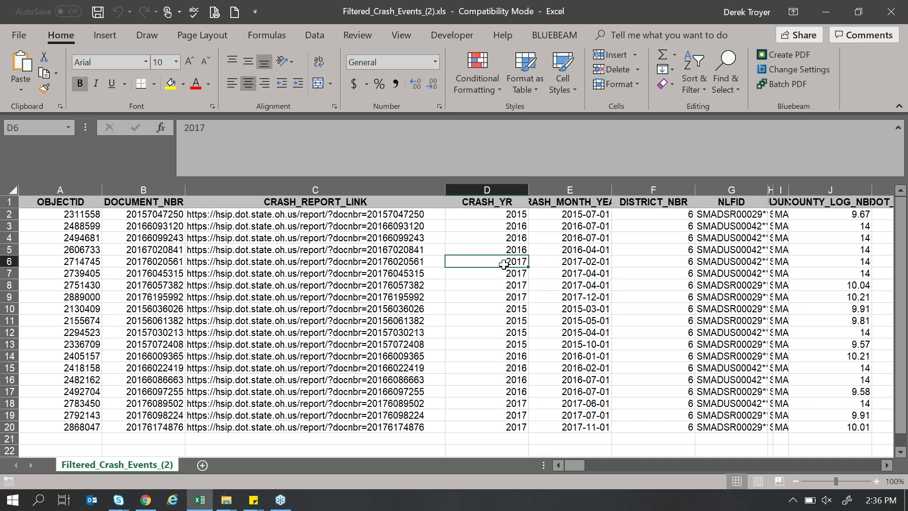
{"action": "left_click_drag", "start_coordinate": [490, 265], "coordinate": [549, 264]}
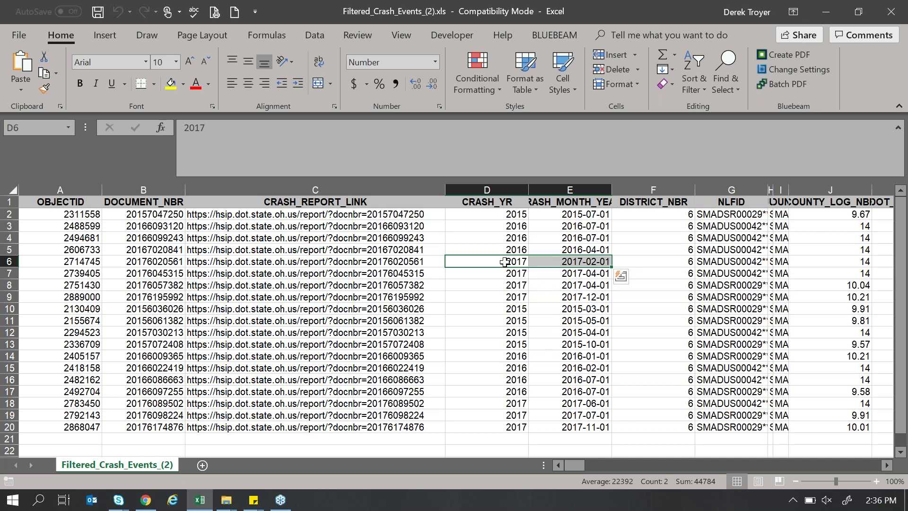
{"action": "left_click_drag", "start_coordinate": [512, 261], "coordinate": [842, 266]}
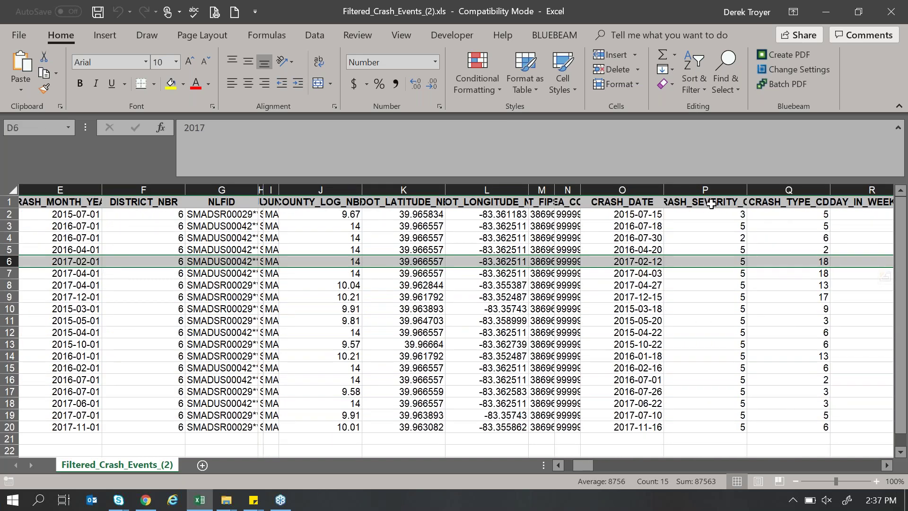
{"action": "left_click_drag", "start_coordinate": [711, 204], "coordinate": [679, 428]}
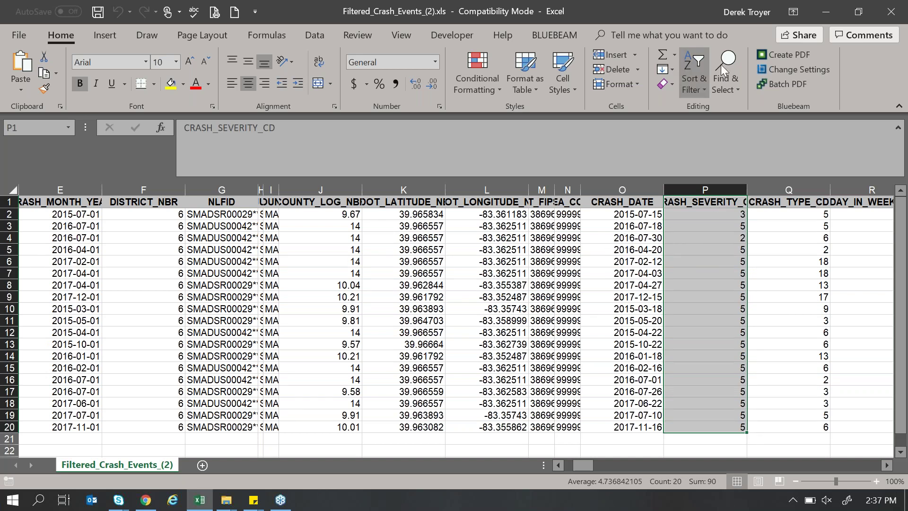
{"action": "left_click", "coordinate": [886, 15]}
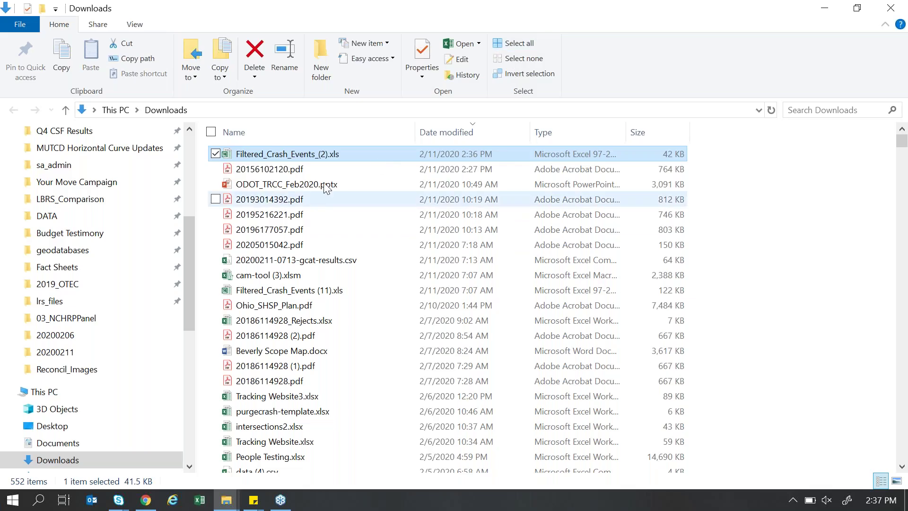
Switch back to the TIMS crash map in Chrome and download the CAM Tool (Excel).
{"action": "left_click", "coordinate": [146, 500]}
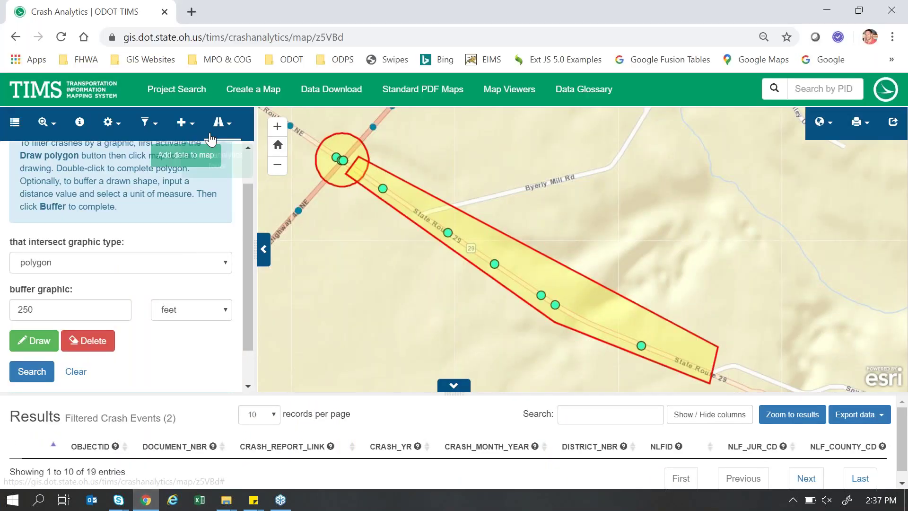
{"action": "left_click", "coordinate": [220, 131]}
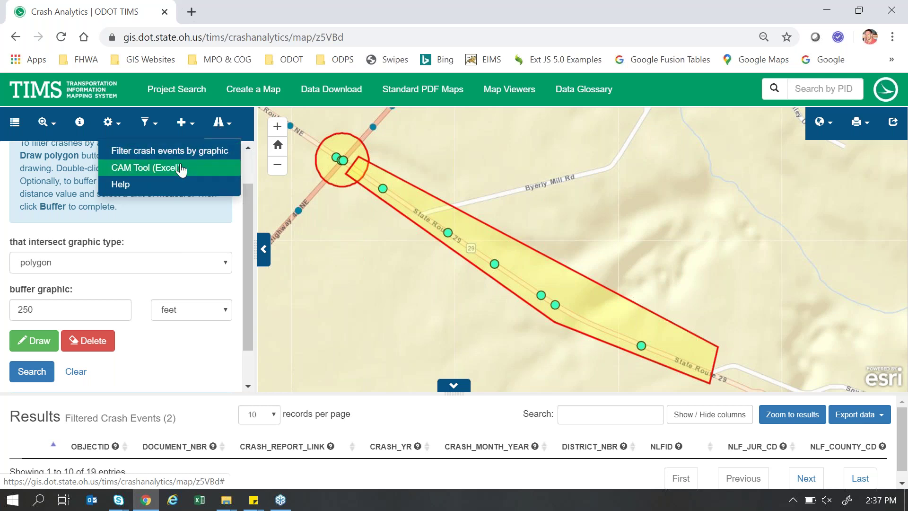
{"action": "left_click", "coordinate": [157, 169]}
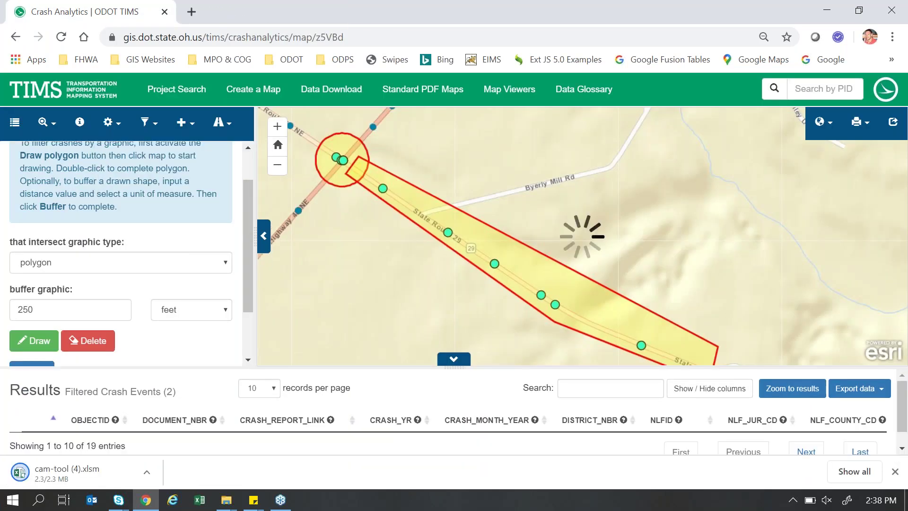
Open the downloaded cam-tool (4).xlsm workbook, and collapse the ribbon and the formula bar.
{"action": "left_click", "coordinate": [76, 473]}
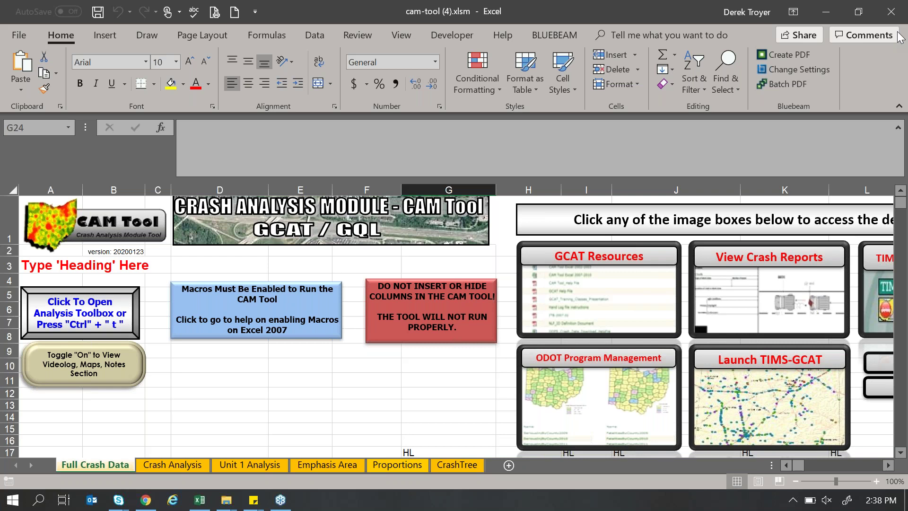
{"action": "left_click", "coordinate": [898, 108]}
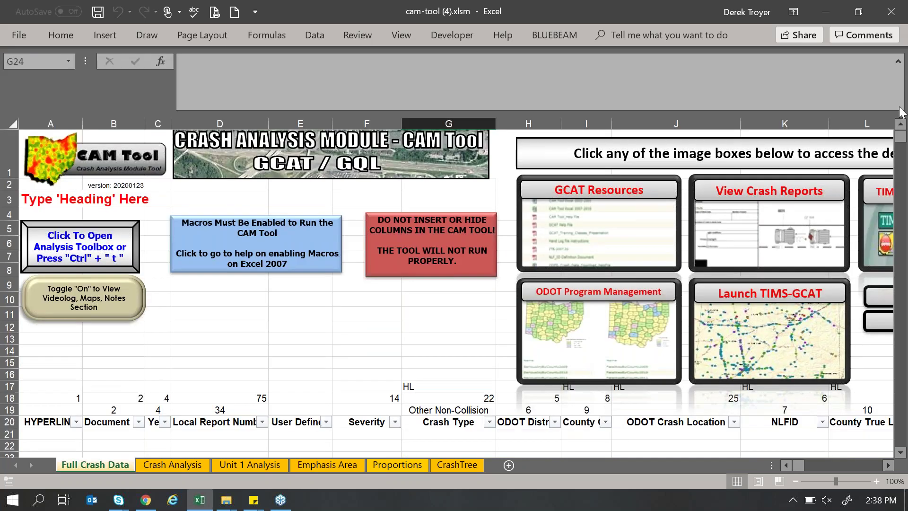
{"action": "double_click", "coordinate": [757, 111]}
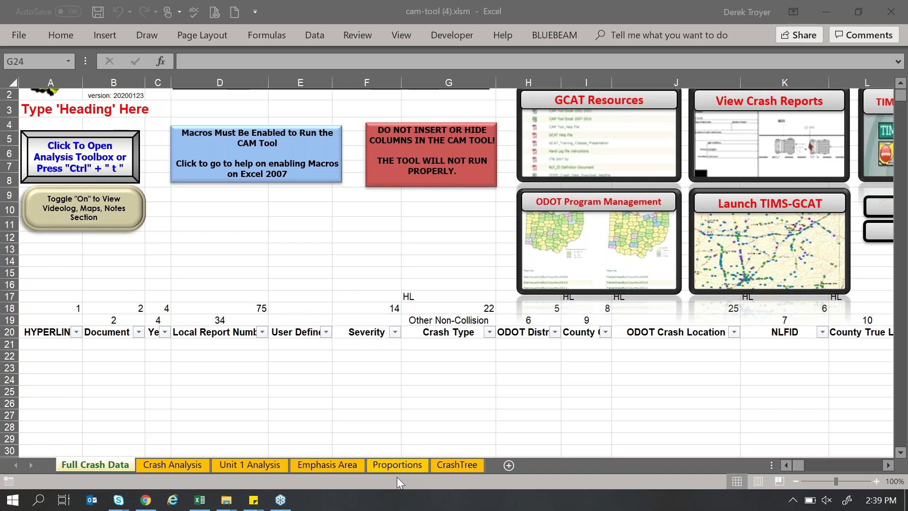
Open the CAM Tool analysis toolbox and look through its Analysis, Collision Diagram, Misc and Import options.
{"action": "left_click", "coordinate": [123, 166]}
{"action": "left_click", "coordinate": [124, 156]}
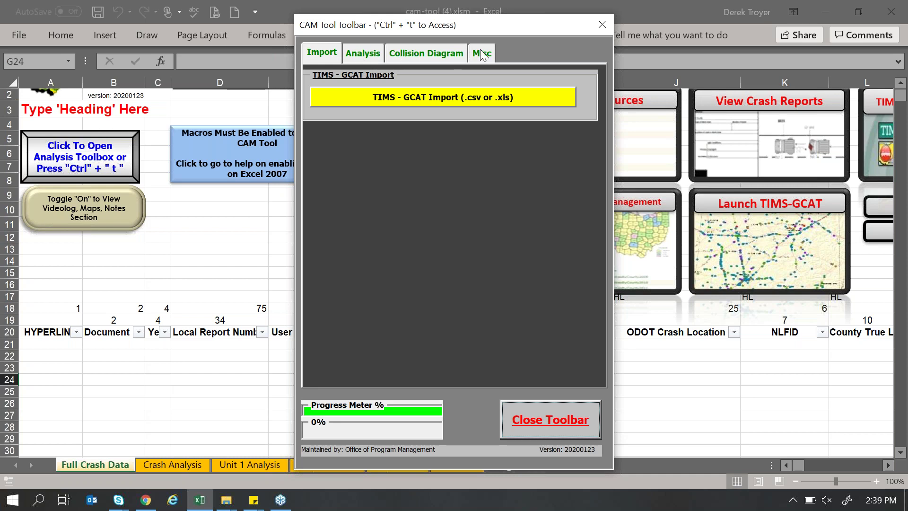
{"action": "left_click", "coordinate": [363, 53]}
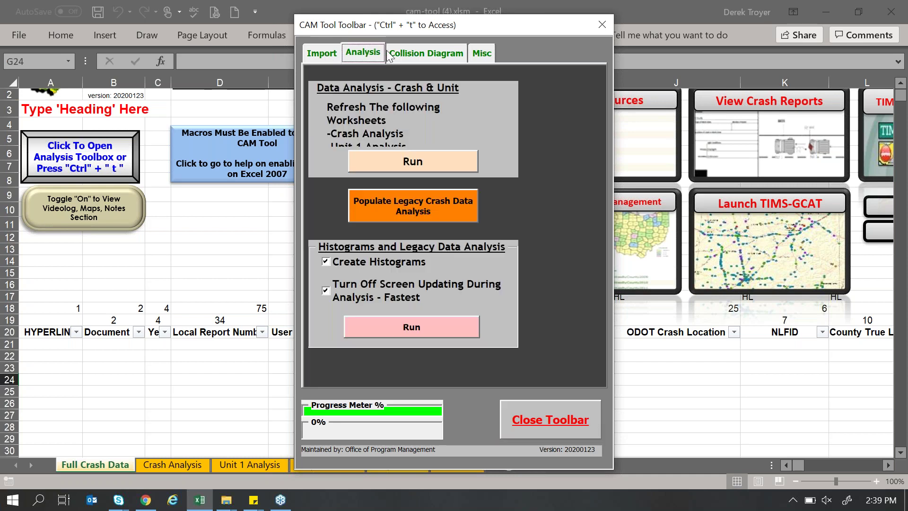
{"action": "left_click", "coordinate": [426, 53]}
{"action": "left_click", "coordinate": [481, 55]}
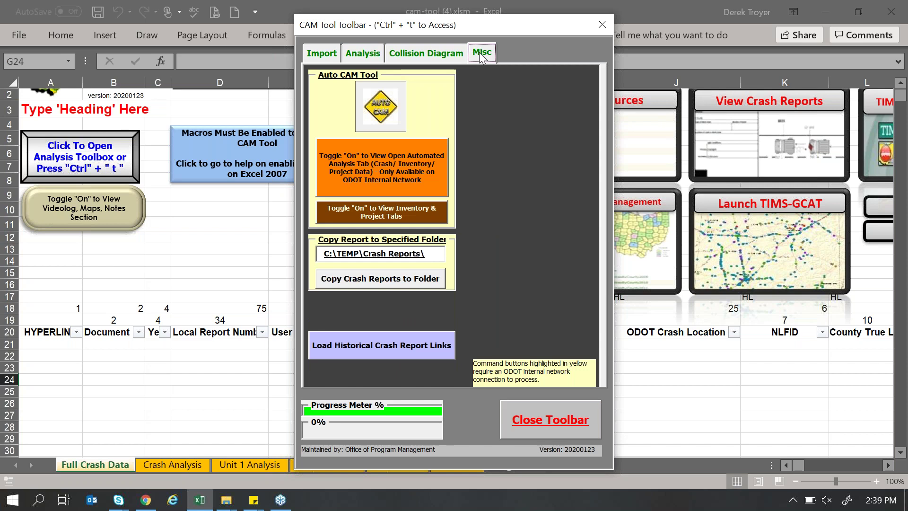
{"action": "left_click", "coordinate": [335, 56]}
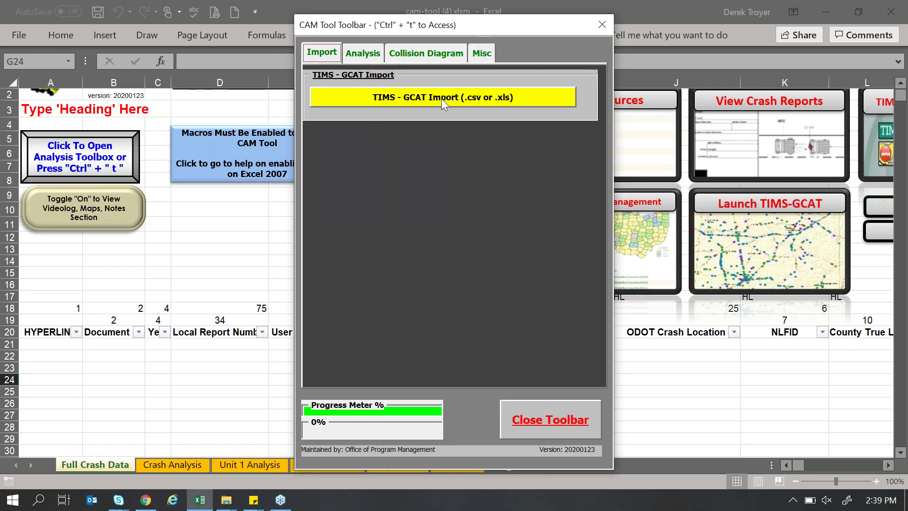
Try to import a file from the Downloads folder with TIMS - GCAT Import, and close Excel.
{"action": "left_click", "coordinate": [440, 96]}
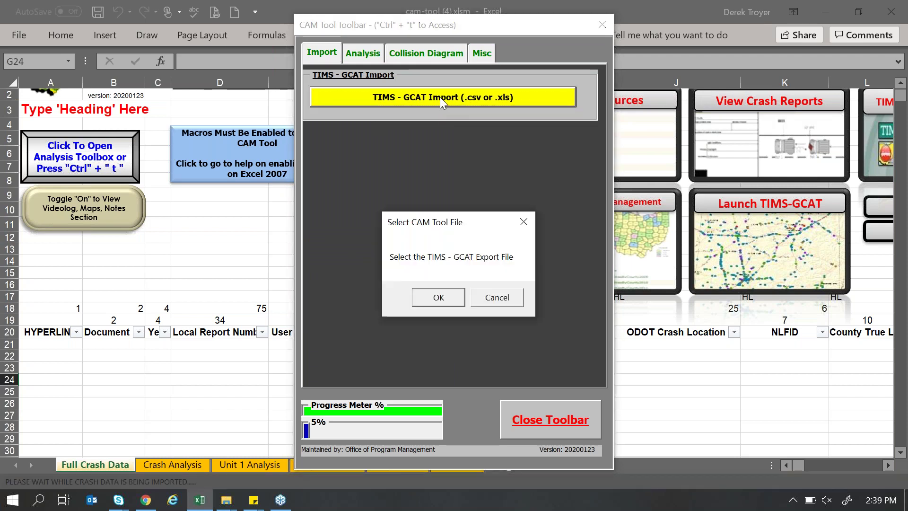
{"action": "left_click", "coordinate": [437, 298]}
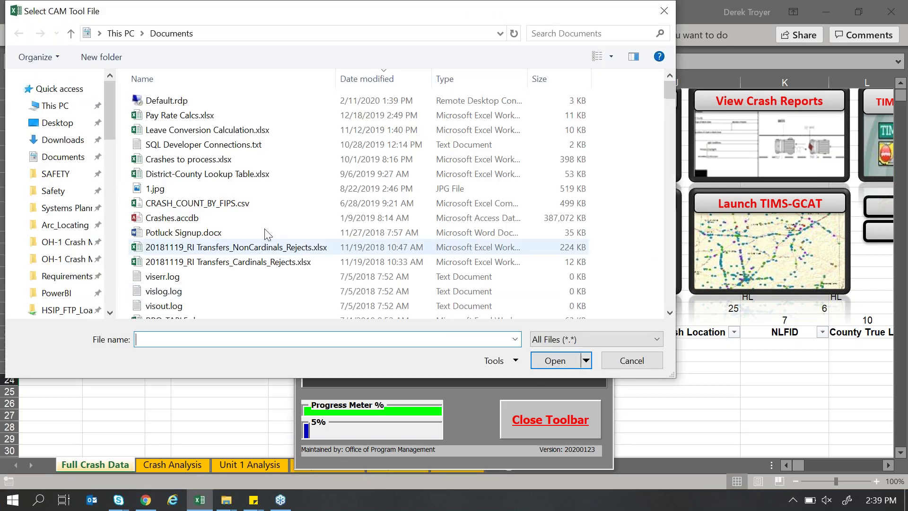
{"action": "scroll", "coordinate": [57, 190], "scroll_direction": "up", "scroll_amount": 5}
{"action": "left_click", "coordinate": [63, 140]}
{"action": "left_click", "coordinate": [179, 123]}
{"action": "left_click", "coordinate": [549, 358]}
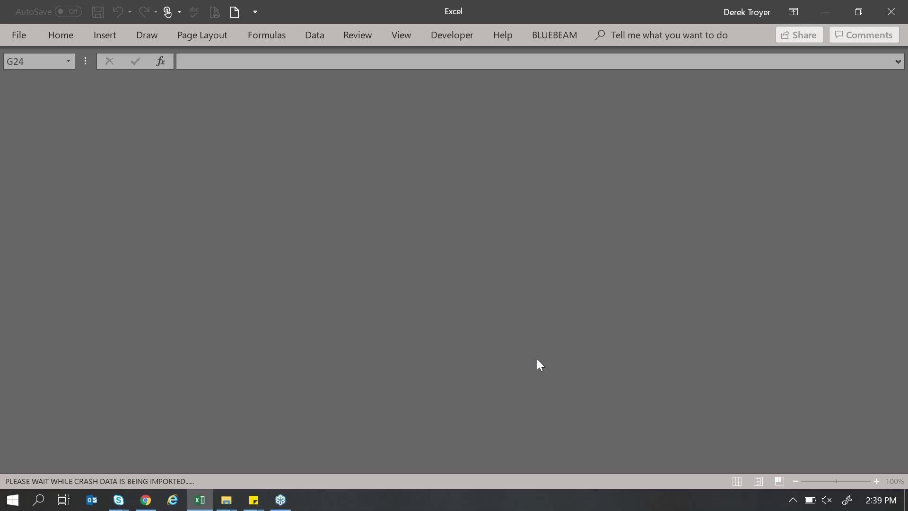
{"action": "left_click", "coordinate": [891, 11]}
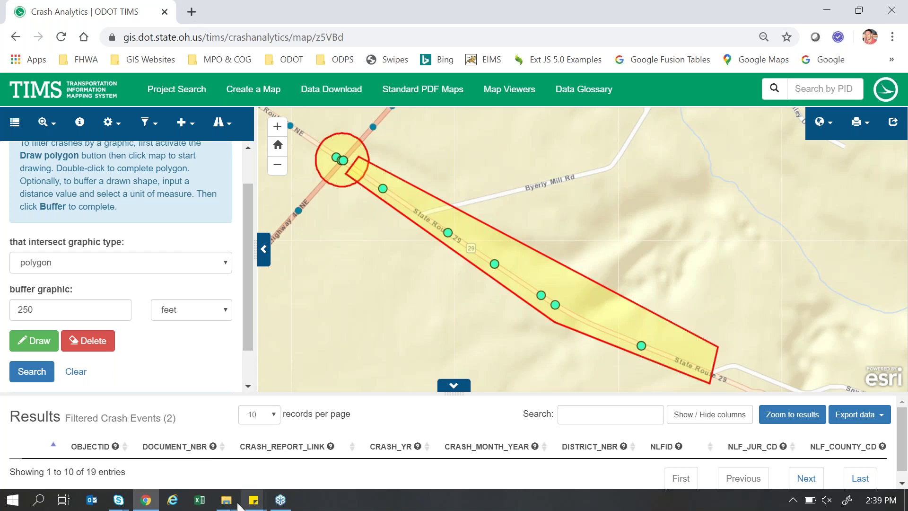
Switch to the Downloads folder in File Explorer and open the cam-tool (3).xlsm workbook.
{"action": "mouse_move", "coordinate": [226, 500]}
{"action": "left_click", "coordinate": [399, 473]}
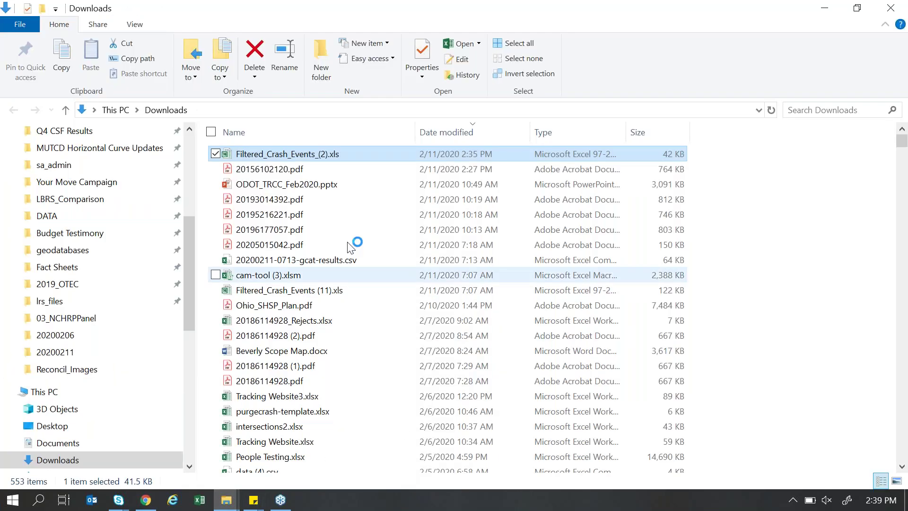
{"action": "left_click", "coordinate": [311, 278]}
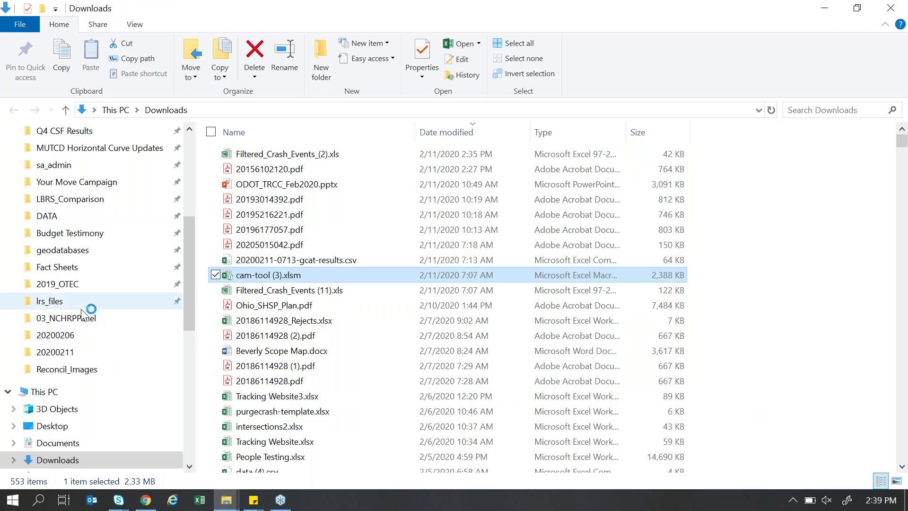
{"action": "key", "text": "Return"}
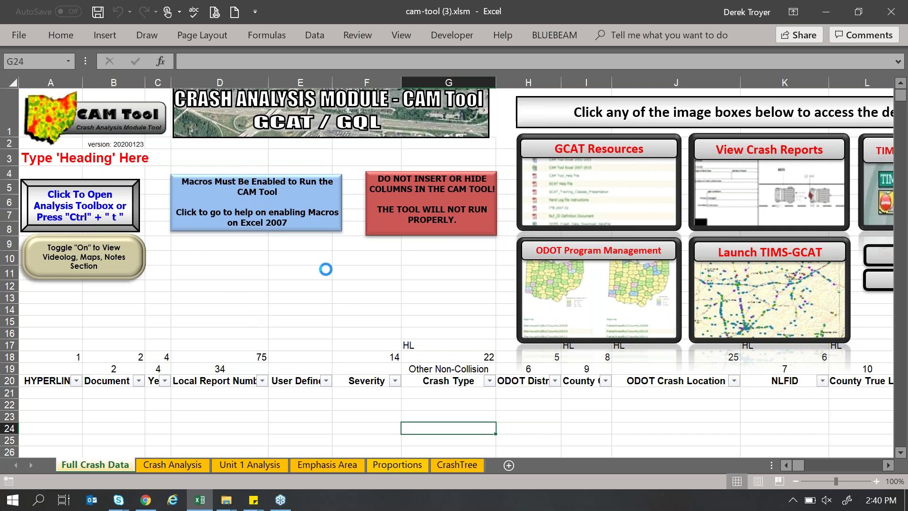
Start the TIMS - GCAT Import from the CAM Tool toolbox and browse to the Downloads folder.
{"action": "key", "text": "ctrl+t"}
{"action": "left_click", "coordinate": [419, 100]}
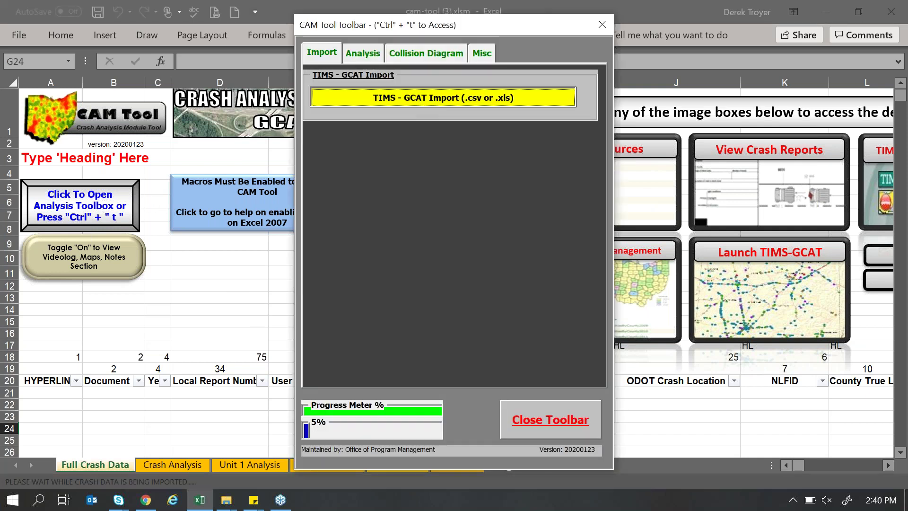
{"action": "left_click", "coordinate": [452, 295]}
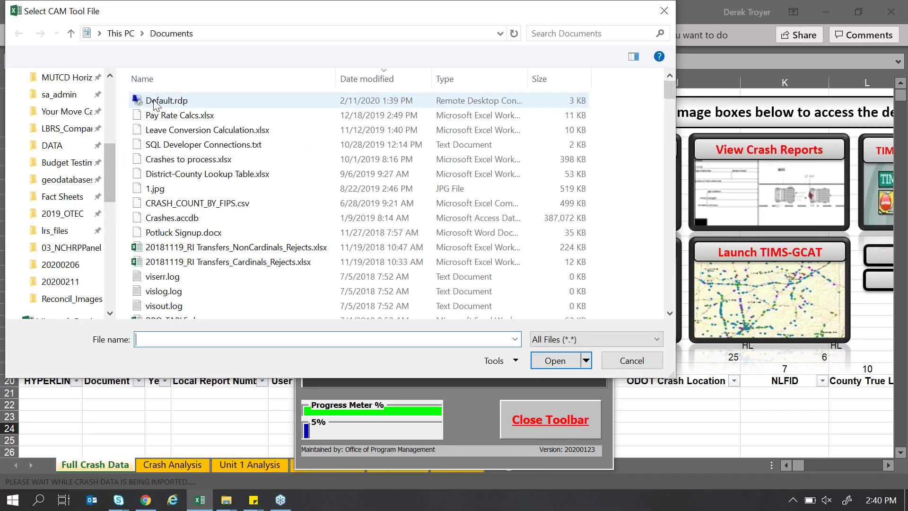
{"action": "scroll", "coordinate": [81, 111], "scroll_direction": "up", "scroll_amount": 4}
{"action": "scroll", "coordinate": [82, 111], "scroll_direction": "up", "scroll_amount": 3}
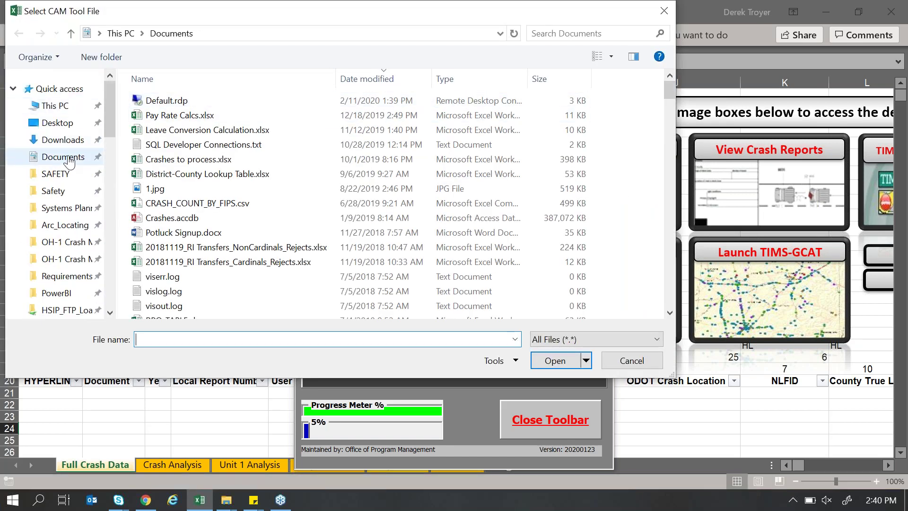
{"action": "left_click", "coordinate": [71, 140]}
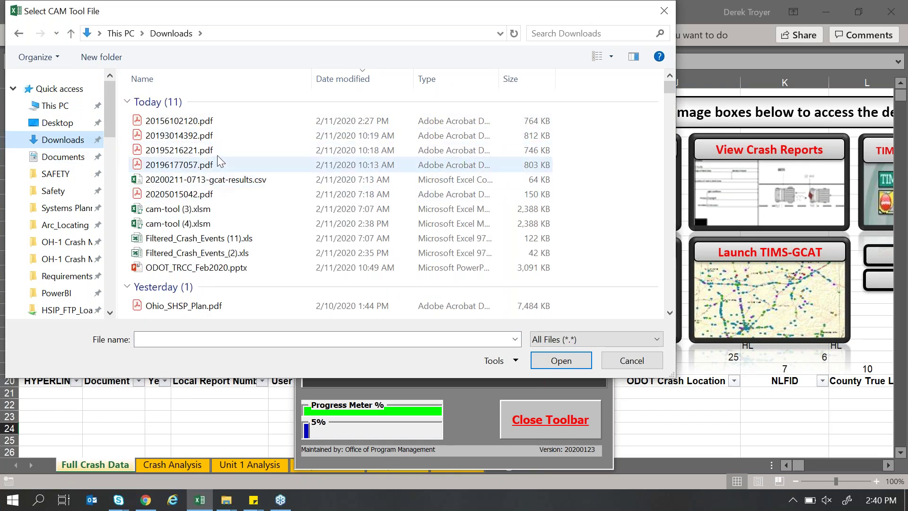
Sort the files by newest modification date, import Filtered_Crash_Events_(2).xls, and close the CAM Tool toolbox.
{"action": "left_click", "coordinate": [236, 184]}
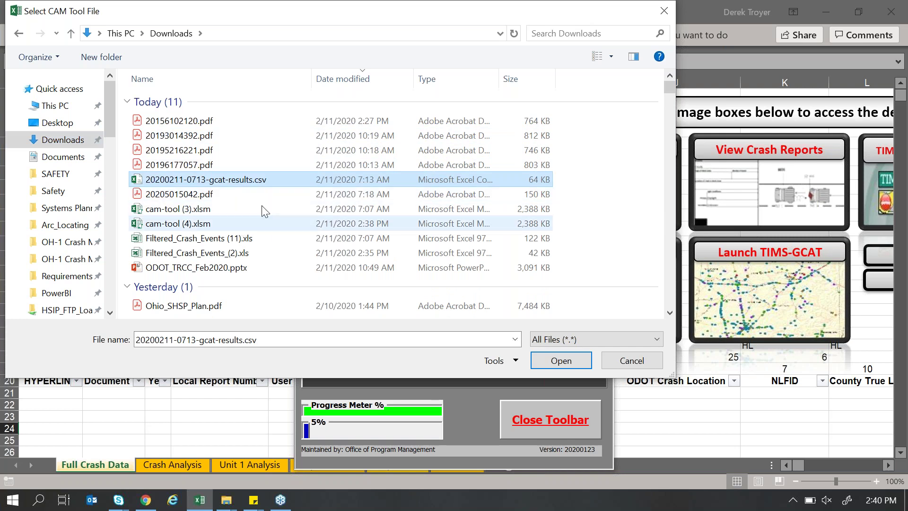
{"action": "left_click", "coordinate": [347, 80]}
{"action": "left_click", "coordinate": [343, 78]}
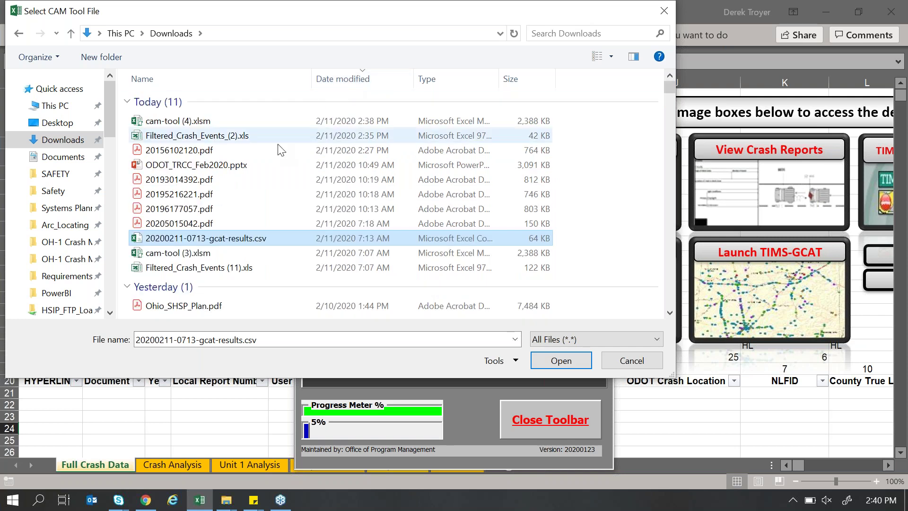
{"action": "left_click", "coordinate": [294, 130]}
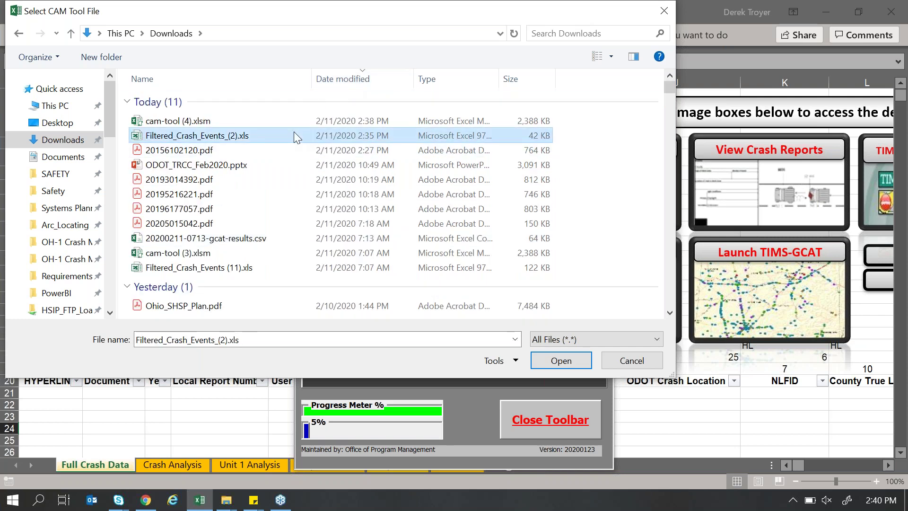
{"action": "double_click", "coordinate": [243, 136]}
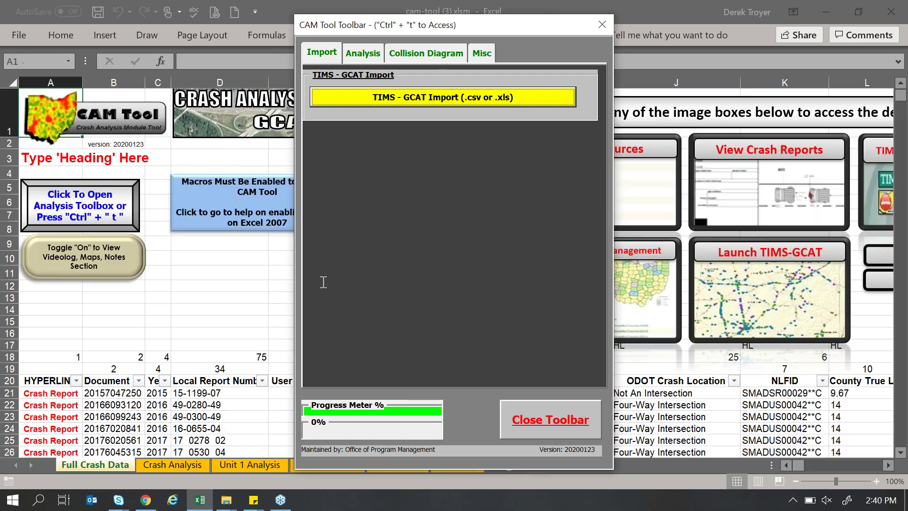
{"action": "left_click", "coordinate": [527, 419]}
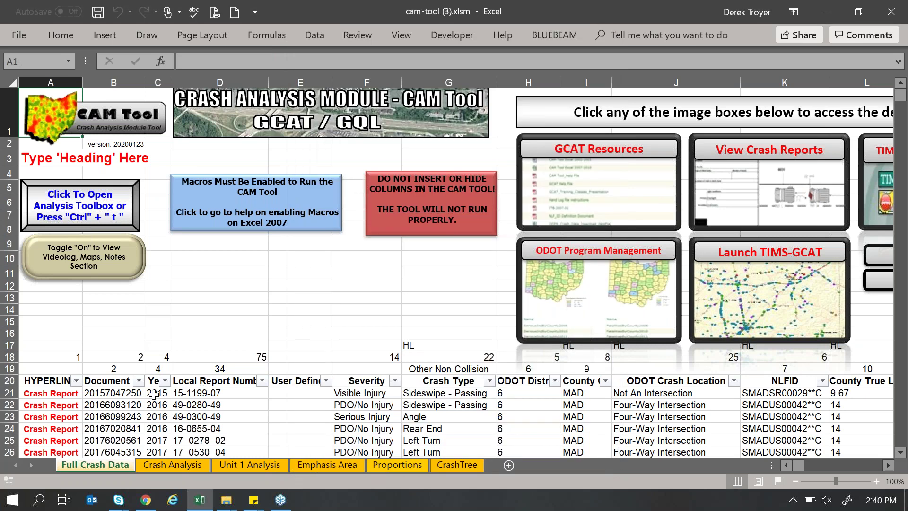
Examine the imported records' Crash Type and Severity columns, including the available Severity filter values.
{"action": "scroll", "coordinate": [152, 395], "scroll_direction": "down", "scroll_amount": 3}
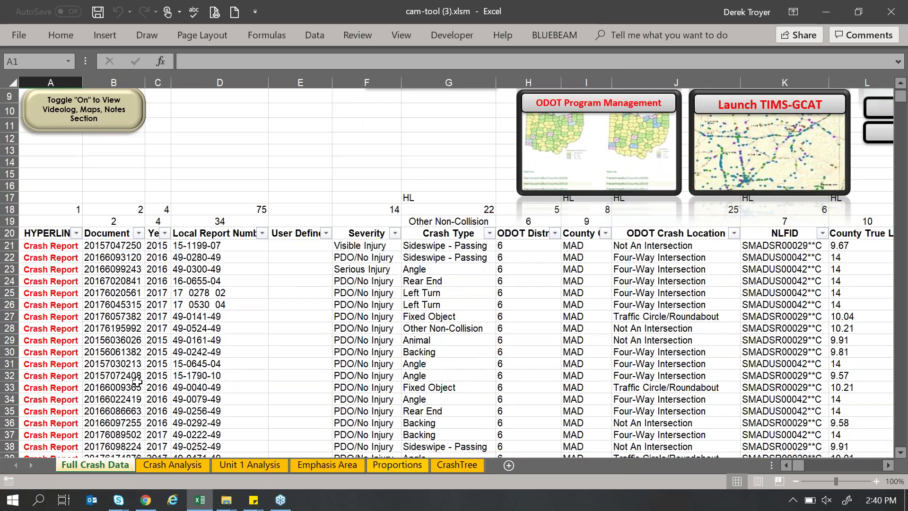
{"action": "left_click_drag", "start_coordinate": [461, 247], "coordinate": [422, 438]}
{"action": "left_click_drag", "start_coordinate": [384, 247], "coordinate": [362, 444]}
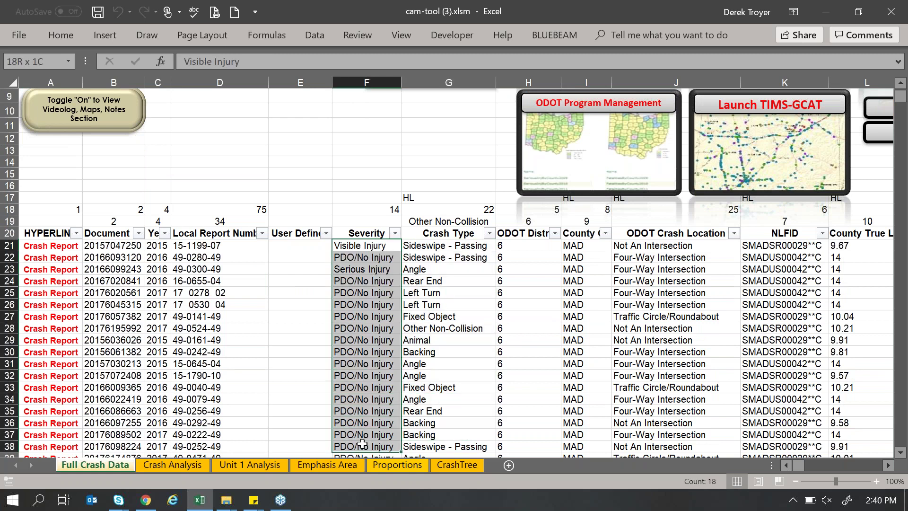
{"action": "left_click", "coordinate": [395, 233]}
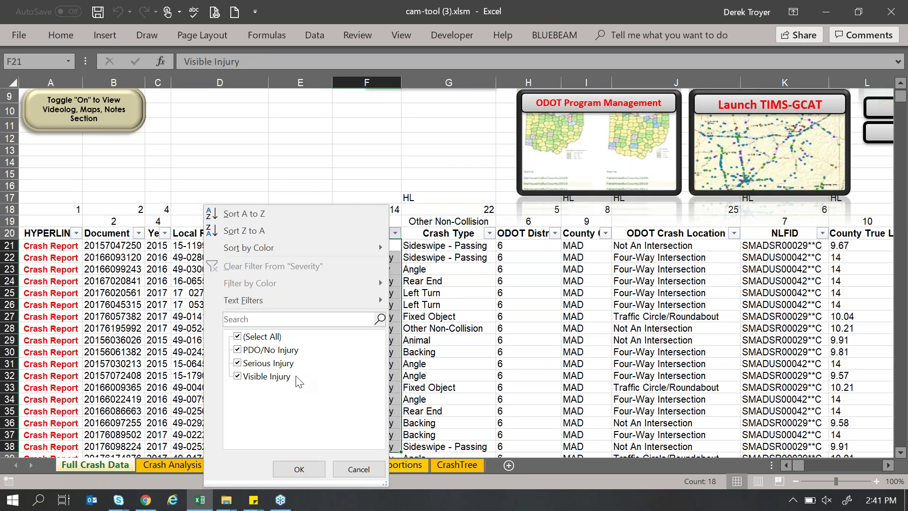
{"action": "left_click", "coordinate": [447, 316]}
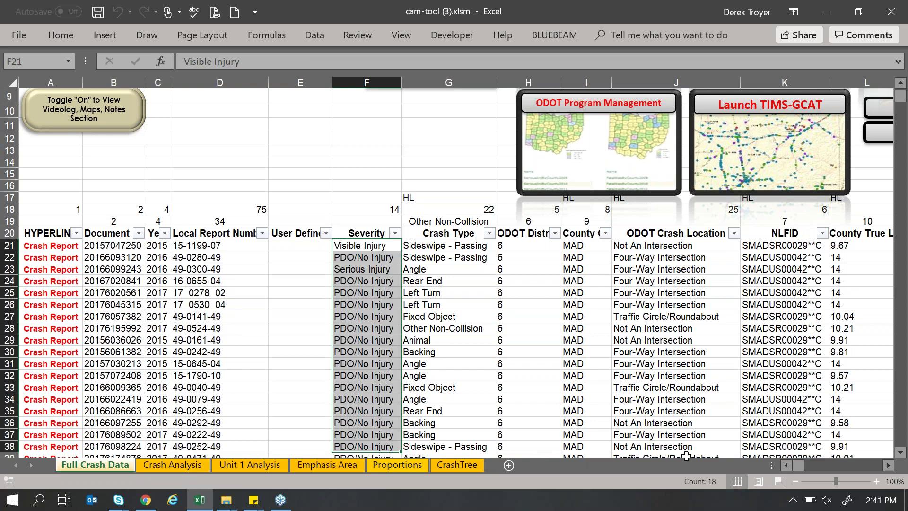
{"action": "left_click", "coordinate": [649, 376]}
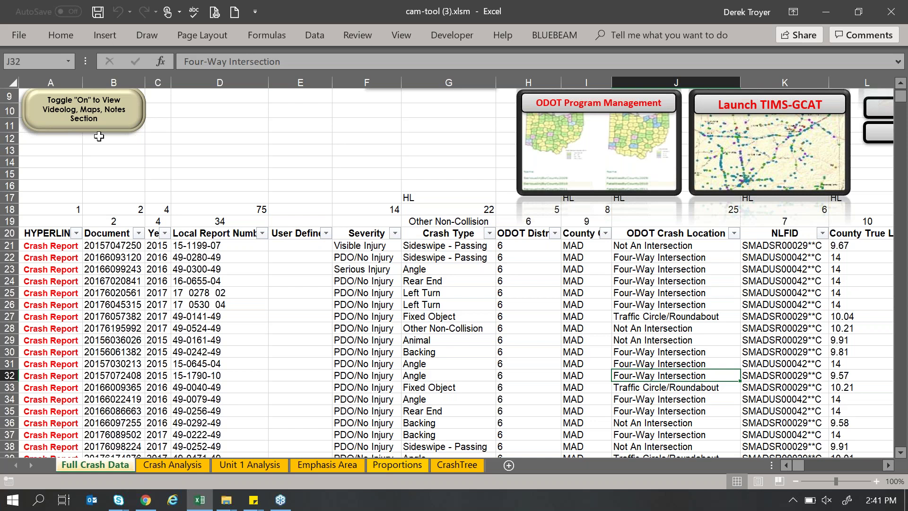
Examine the remaining crash data columns along row 32, from ODOT Crash Location through Functional Class.
{"action": "key", "text": "Right"}
{"action": "key", "text": "Right"}
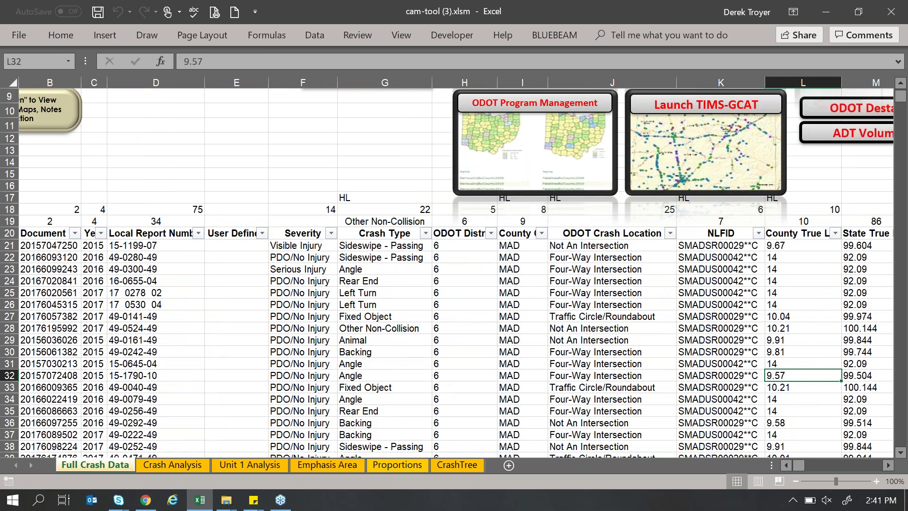
{"action": "key", "text": "Right"}
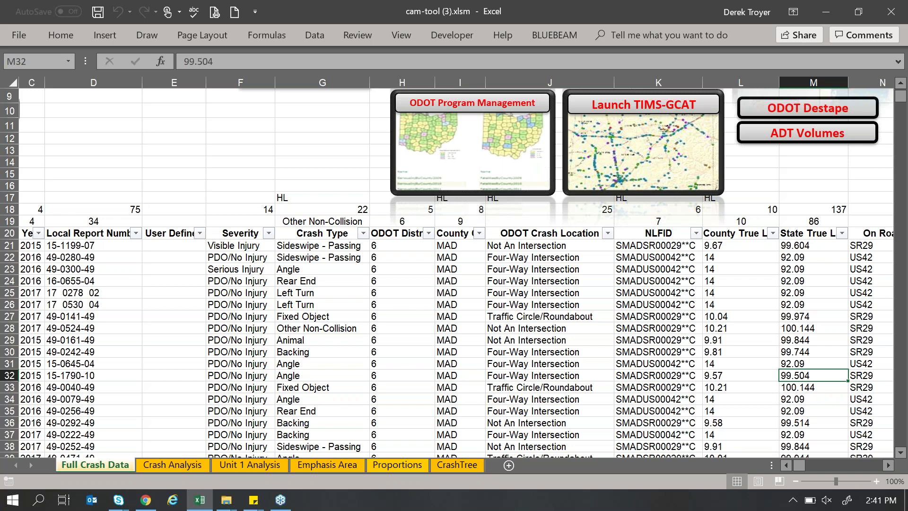
{"action": "key", "text": "Right"}
{"action": "key", "text": "Right"}
{"action": "key", "text": "Right"}
{"action": "key", "text": "Right"}
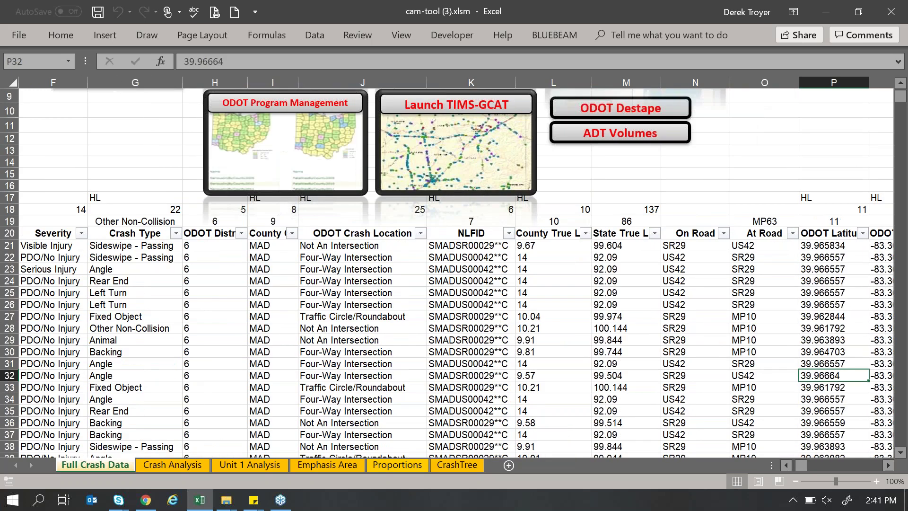
{"action": "key", "text": "Right"}
{"action": "key", "text": "Right"}
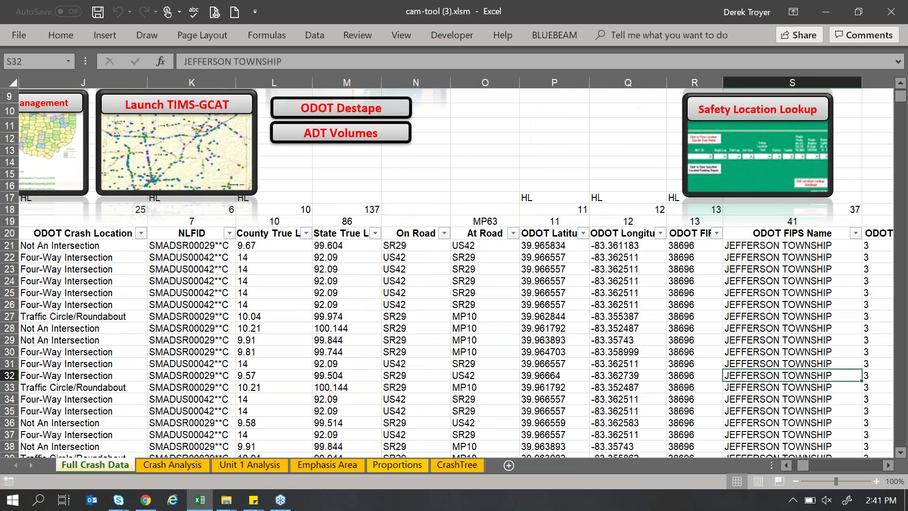
{"action": "key", "text": "Right"}
{"action": "key", "text": "Right"}
{"action": "key", "text": "Right"}
{"action": "key", "text": "Right"}
{"action": "key", "text": "Right"}
{"action": "key", "text": "Right"}
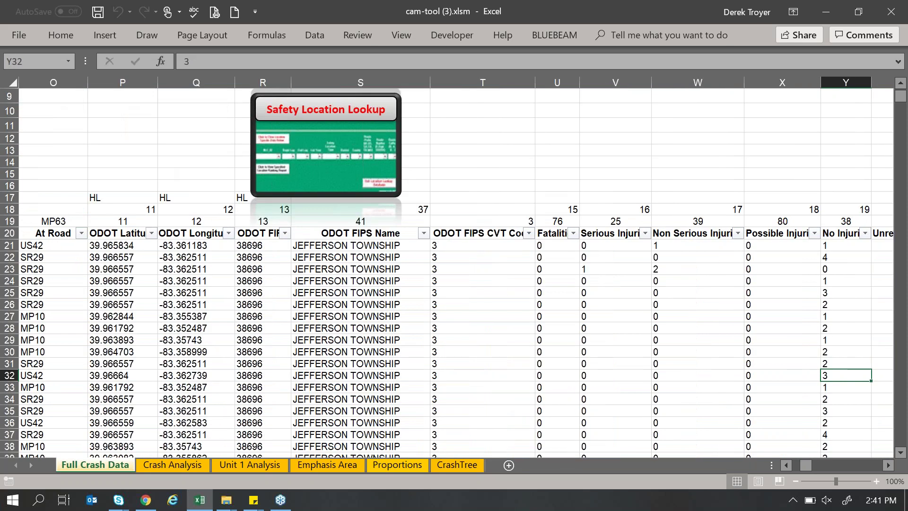
{"action": "key", "text": "Right"}
{"action": "key", "text": "Right"}
{"action": "key", "text": "Right"}
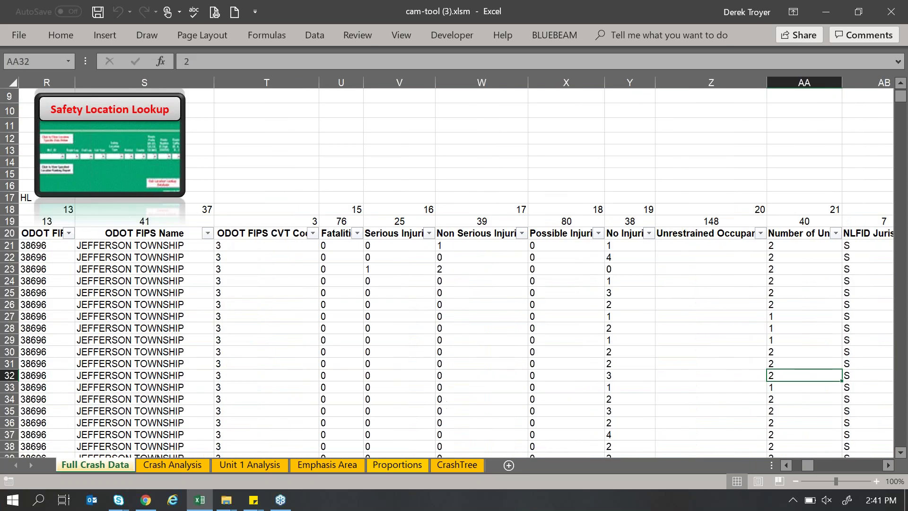
{"action": "key", "text": "Right"}
{"action": "key", "text": "Right"}
{"action": "key", "text": "Right"}
{"action": "key", "text": "Right"}
{"action": "key", "text": "Right"}
{"action": "key", "text": "Right"}
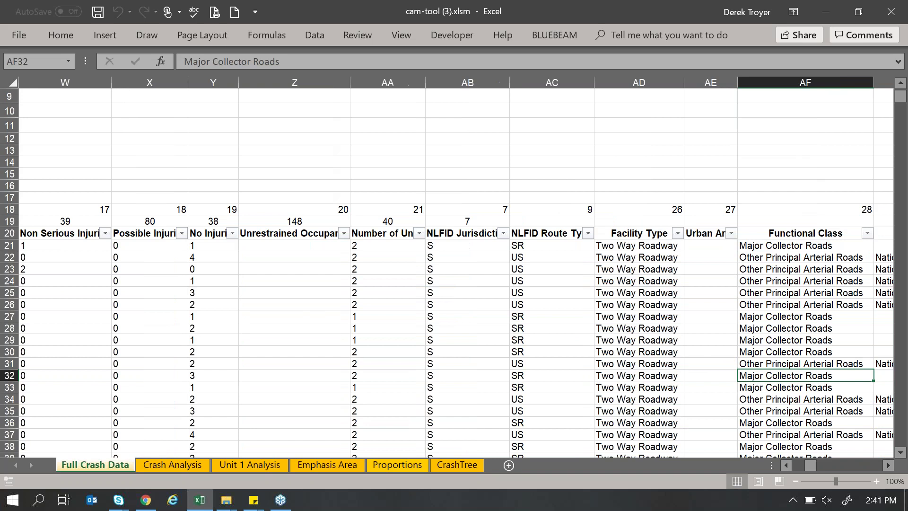
Examine the roadway, date and condition columns along row 32, from NHS through Road Contour.
{"action": "key", "text": "Right"}
{"action": "key", "text": "Right"}
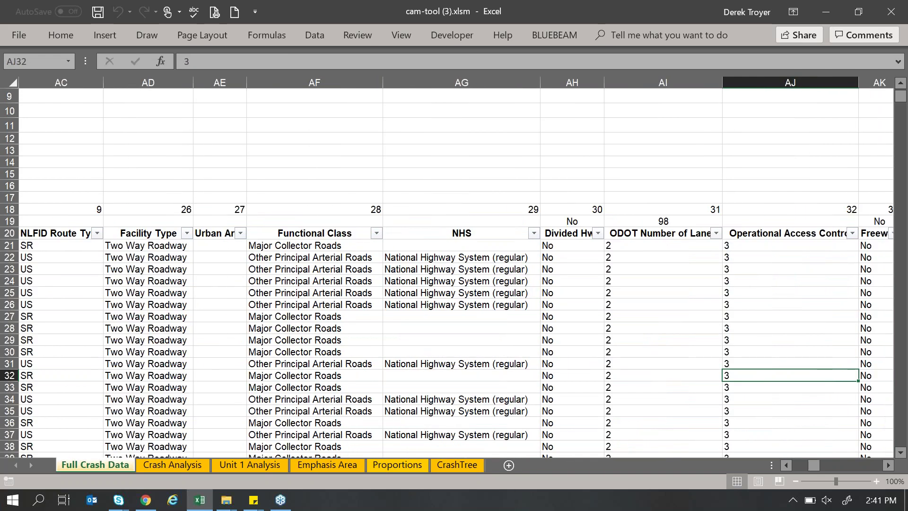
{"action": "key", "text": "Right"}
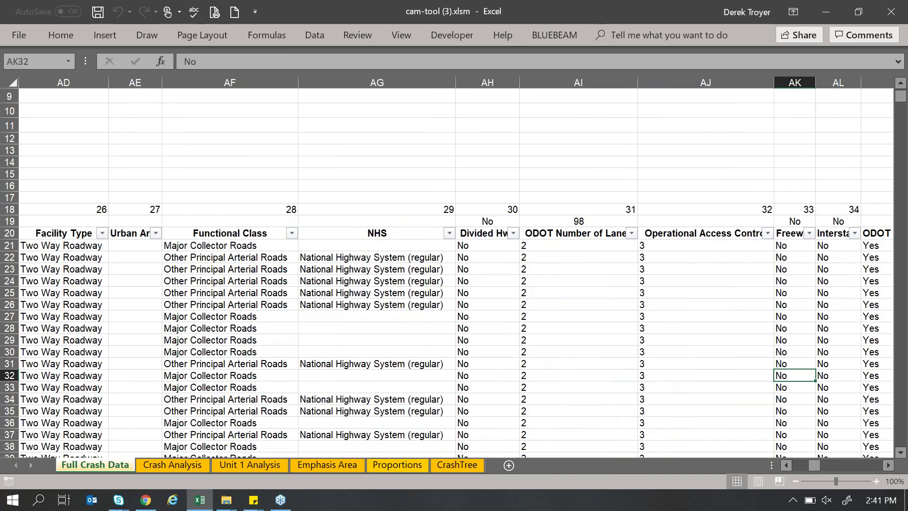
{"action": "key", "text": "Right"}
{"action": "key", "text": "Right"}
{"action": "key", "text": "Right"}
{"action": "key", "text": "Right"}
{"action": "key", "text": "Right"}
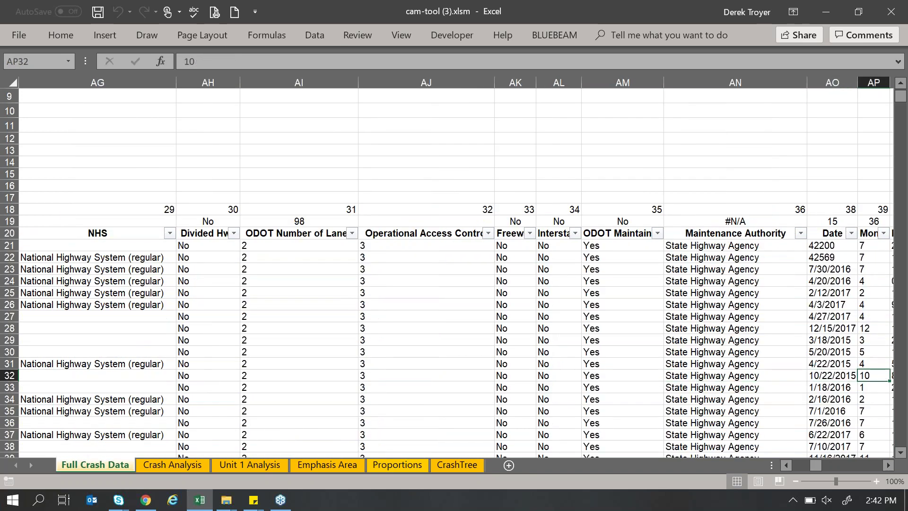
{"action": "key", "text": "Right"}
{"action": "key", "text": "Right"}
{"action": "key", "text": "Right"}
{"action": "key", "text": "Right"}
{"action": "key", "text": "Right"}
{"action": "key", "text": "Right"}
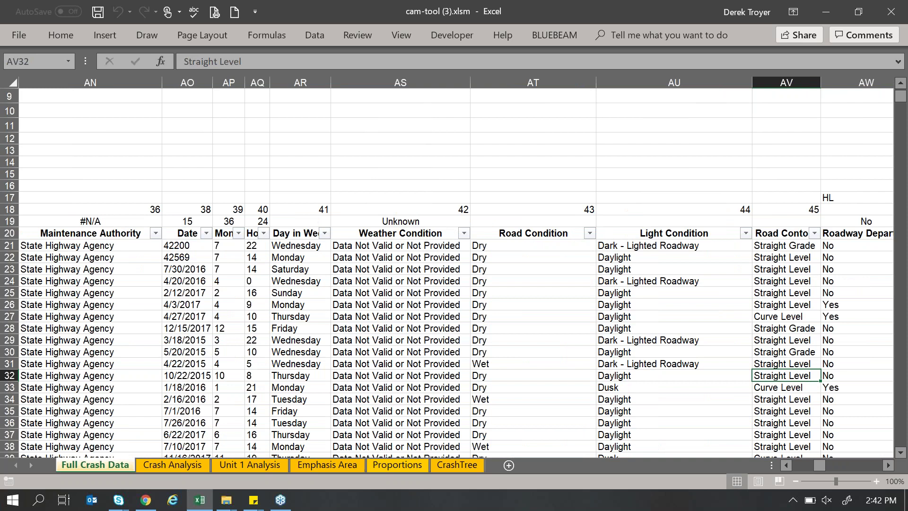
Examine the crash-related flag columns along row 32, from Roadway Departure through Type of Work Zone.
{"action": "key", "text": "Right"}
{"action": "key", "text": "Right"}
{"action": "key", "text": "Right"}
{"action": "key", "text": "Right"}
{"action": "key", "text": "Right"}
{"action": "key", "text": "Right"}
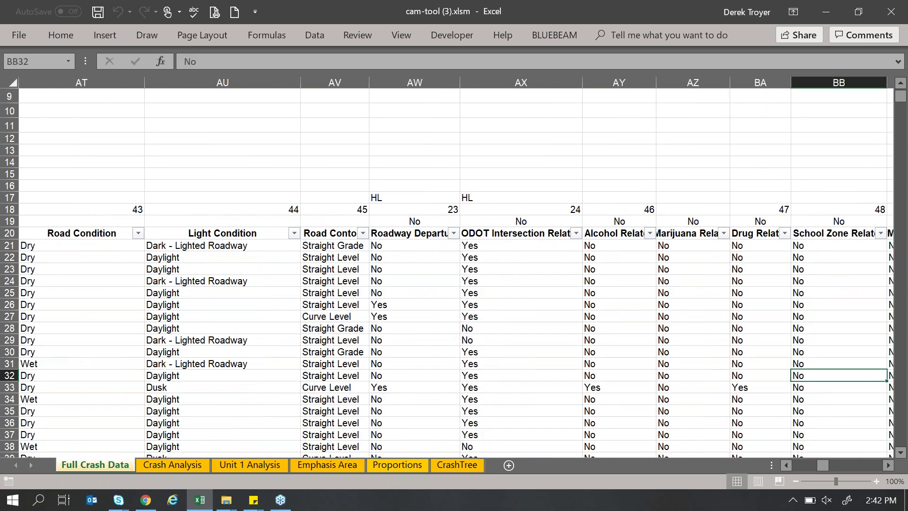
{"action": "key", "text": "Right"}
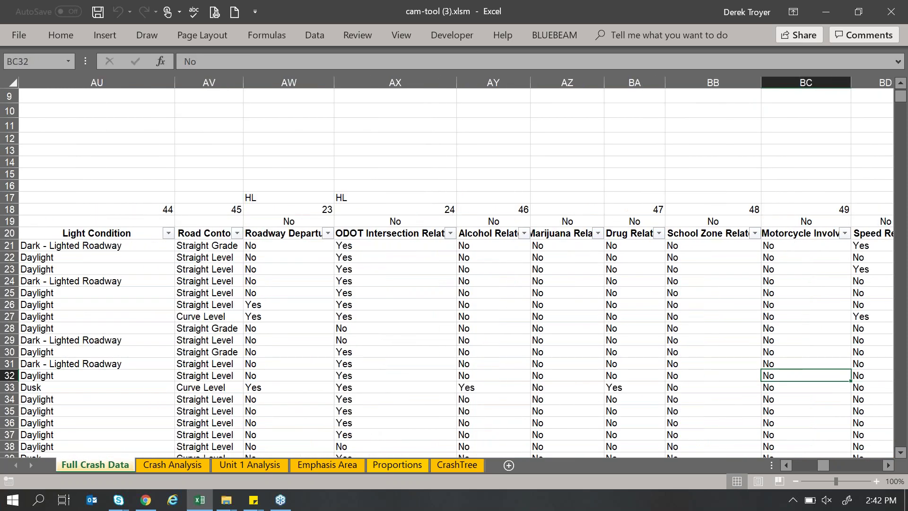
{"action": "key", "text": "Right"}
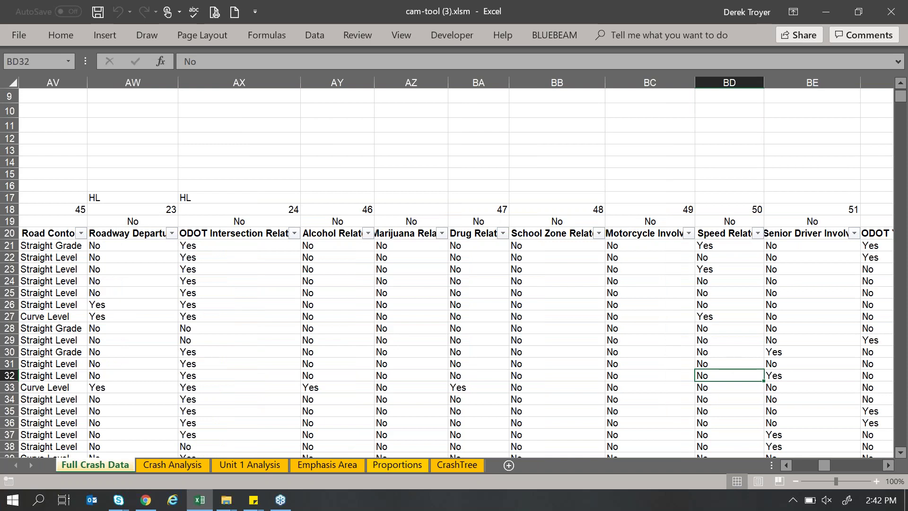
{"action": "key", "text": "Right"}
{"action": "key", "text": "Right"}
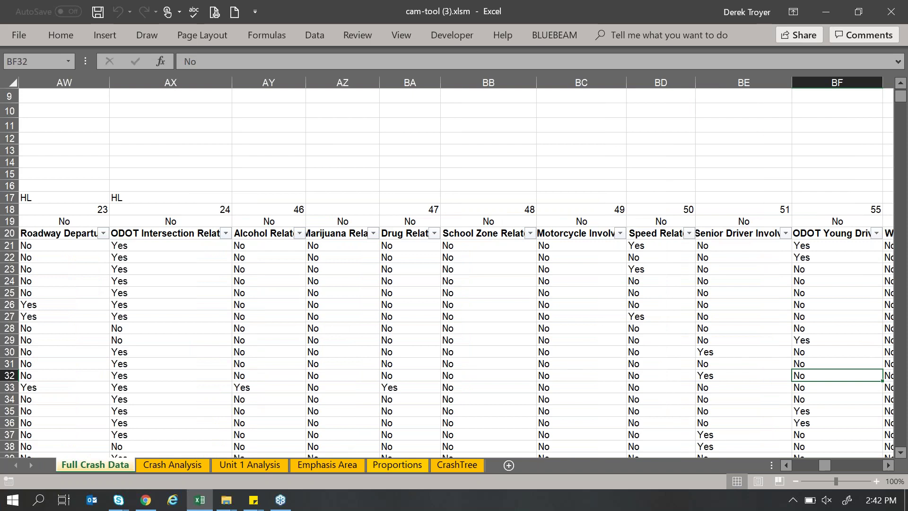
{"action": "key", "text": "Right"}
{"action": "key", "text": "Right"}
{"action": "key", "text": "Right"}
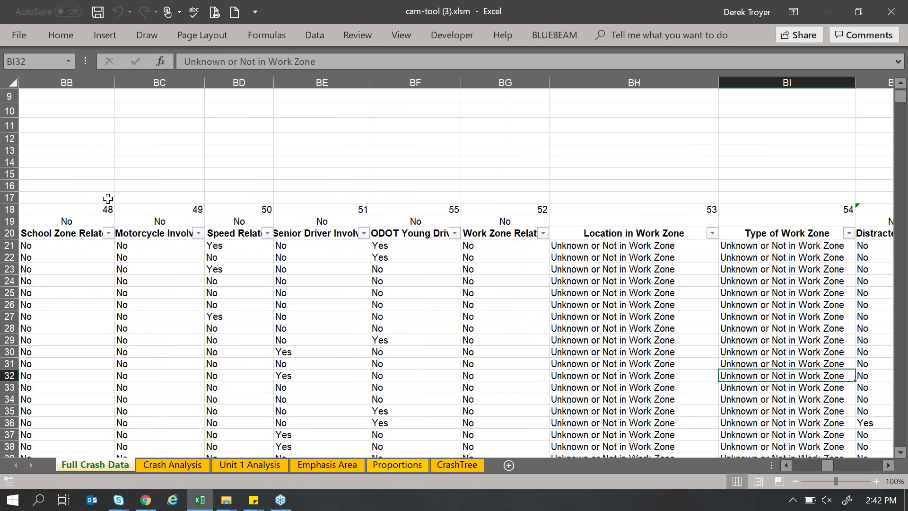
Check the Motorcycle Involved filter values, and filter the Speed Related column to show only Yes.
{"action": "left_click", "coordinate": [199, 233]}
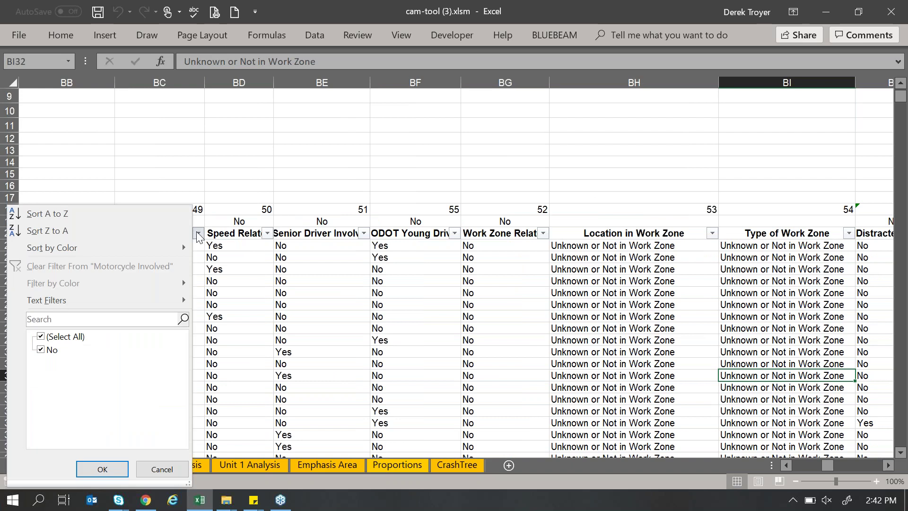
{"action": "left_click", "coordinate": [198, 233]}
{"action": "left_click", "coordinate": [213, 233]}
{"action": "left_click", "coordinate": [267, 233]}
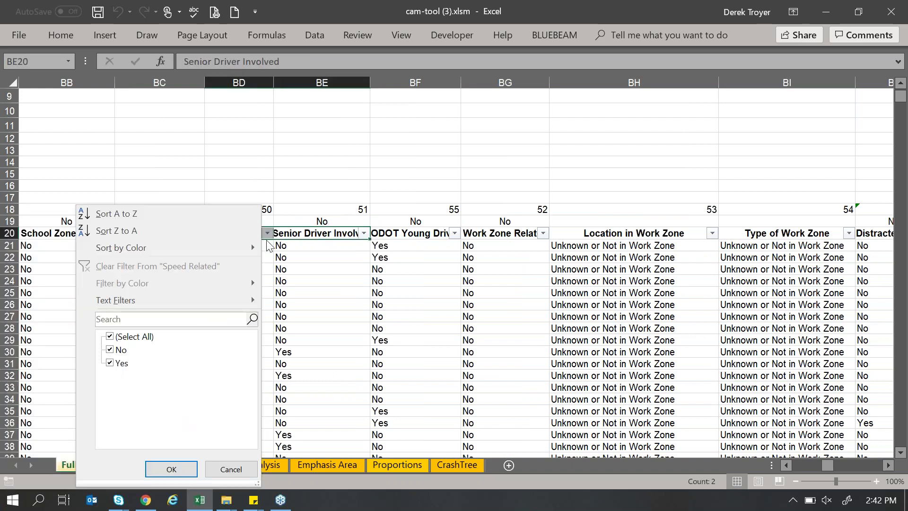
{"action": "left_click", "coordinate": [118, 350]}
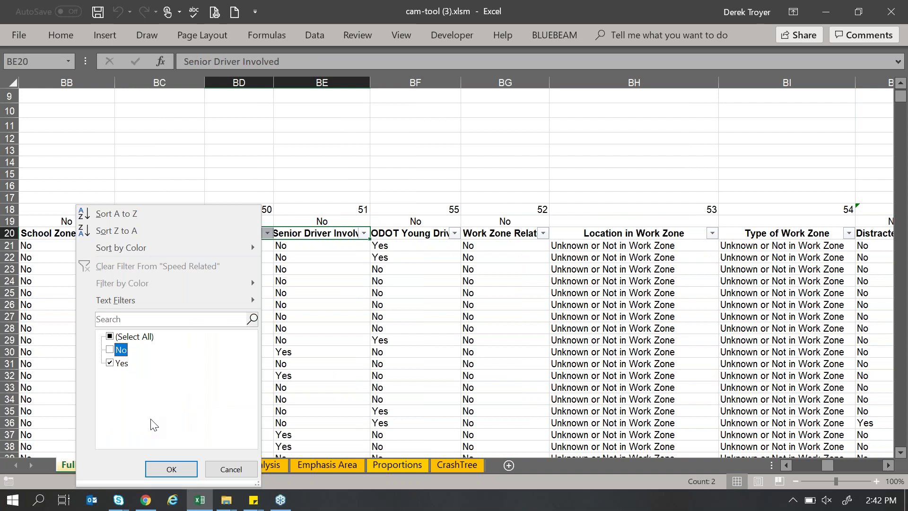
{"action": "left_click", "coordinate": [161, 470]}
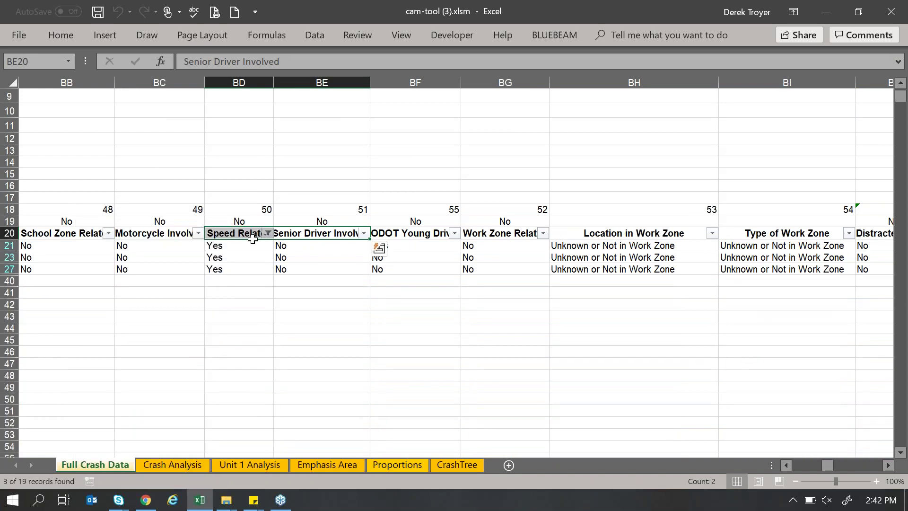
Examine the speed-related crash records across the columns through ODPS On Route Type, including the ODPS On Road Name cells.
{"action": "left_click", "coordinate": [267, 233]}
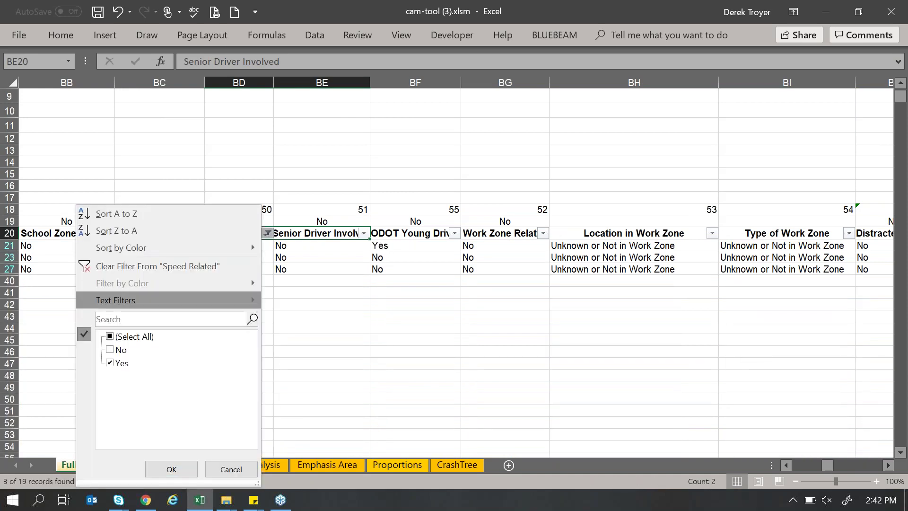
{"action": "left_click", "coordinate": [284, 275]}
{"action": "left_click", "coordinate": [288, 266]}
{"action": "key", "text": "Right"}
{"action": "key", "text": "Right"}
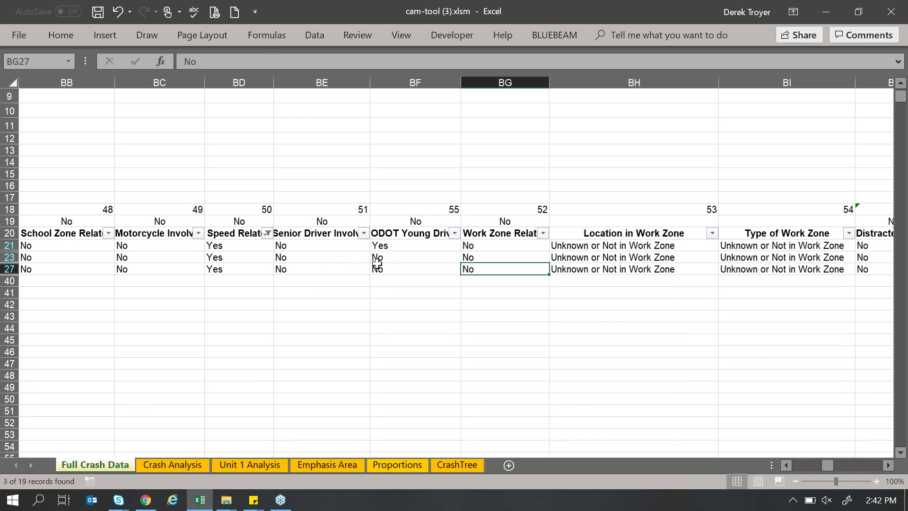
{"action": "key", "text": "Right"}
{"action": "key", "text": "Right"}
{"action": "key", "text": "Right"}
{"action": "key", "text": "Right"}
{"action": "key", "text": "Right"}
{"action": "key", "text": "Right"}
{"action": "key", "text": "Right"}
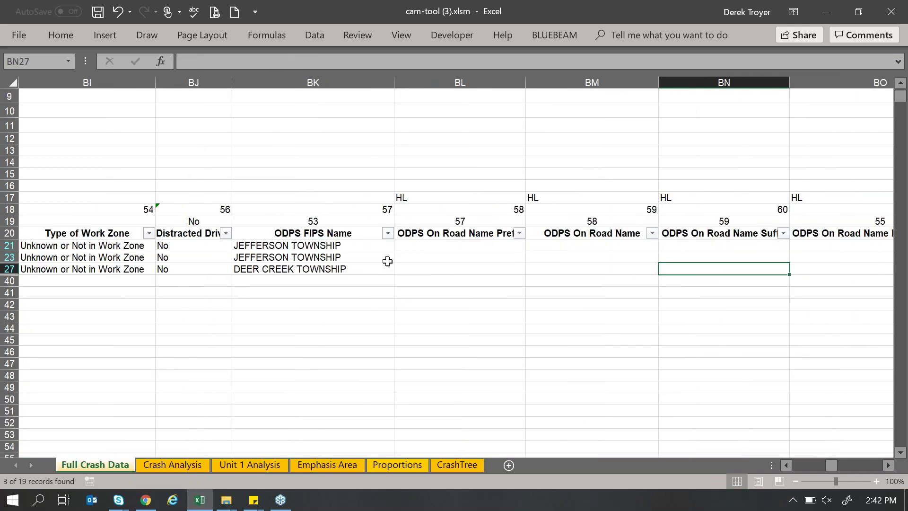
{"action": "key", "text": "Right"}
{"action": "key", "text": "Right"}
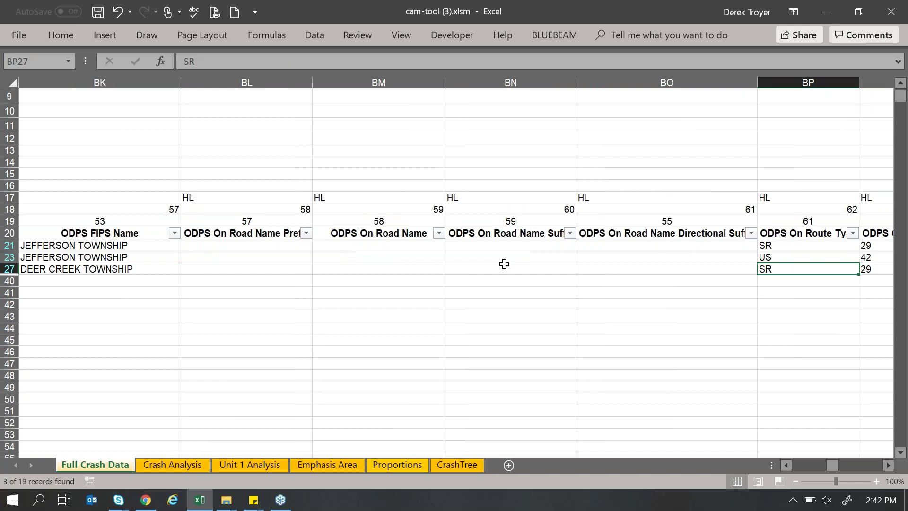
{"action": "left_click_drag", "start_coordinate": [381, 242], "coordinate": [386, 272]}
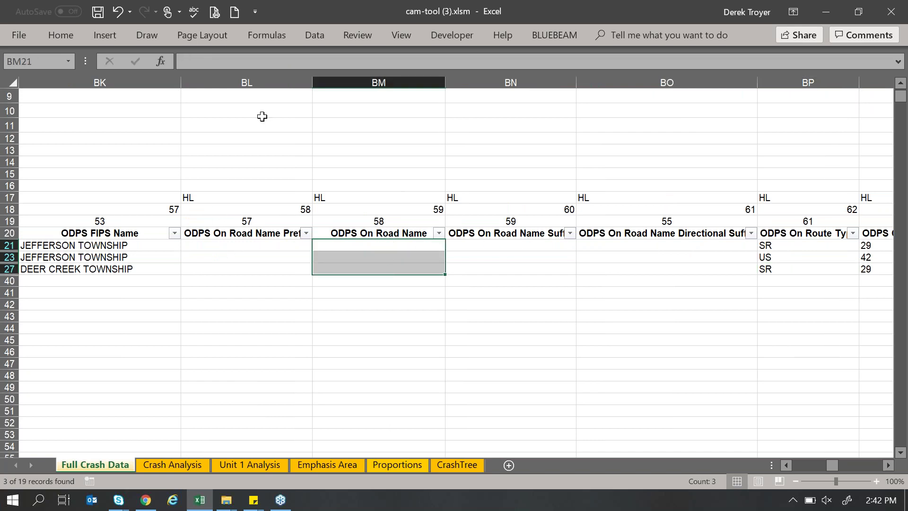
Clear the Speed Related filter so that all crash records are shown again.
{"action": "left_click", "coordinate": [315, 35]}
{"action": "left_click", "coordinate": [602, 54]}
{"action": "left_click", "coordinate": [389, 317]}
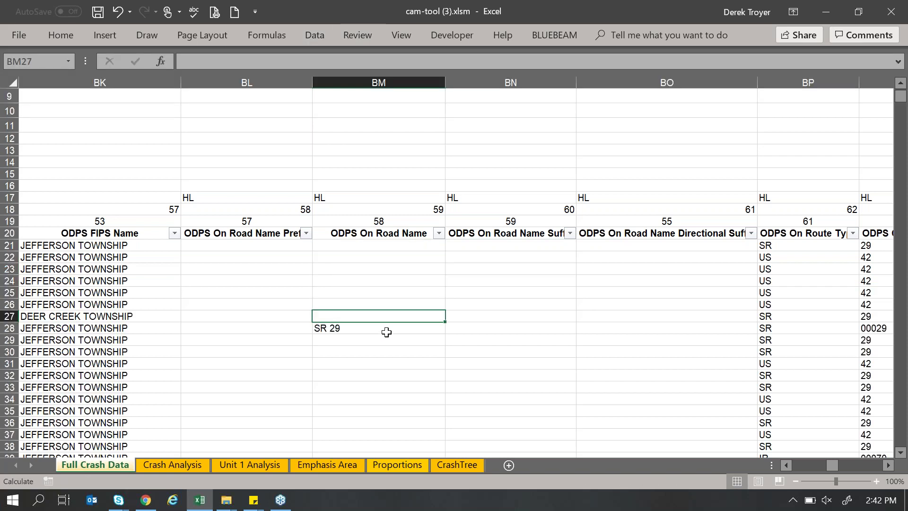
Examine the ODPS location columns for all crashes, from ODPS On Road Name through ODPS At Route Suffix.
{"action": "left_click", "coordinate": [375, 335]}
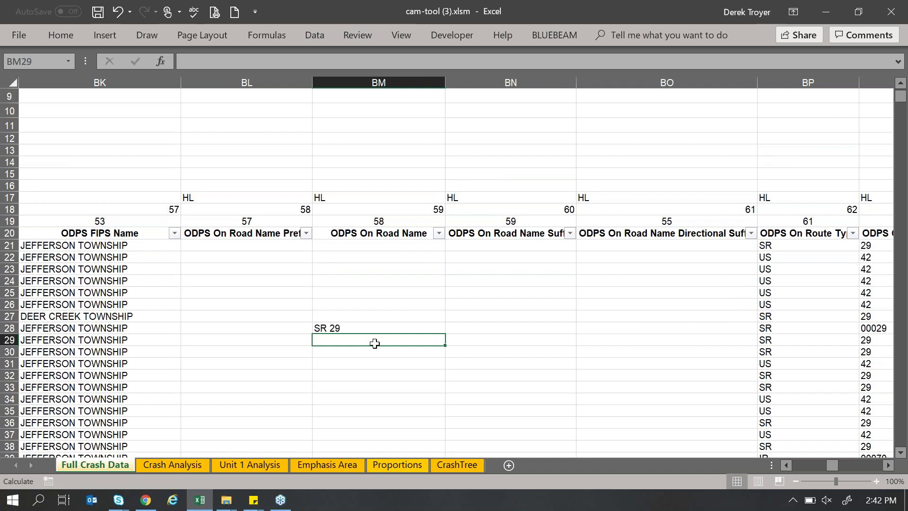
{"action": "key", "text": "Right"}
{"action": "key", "text": "Right"}
{"action": "key", "text": "Right"}
{"action": "key", "text": "Right"}
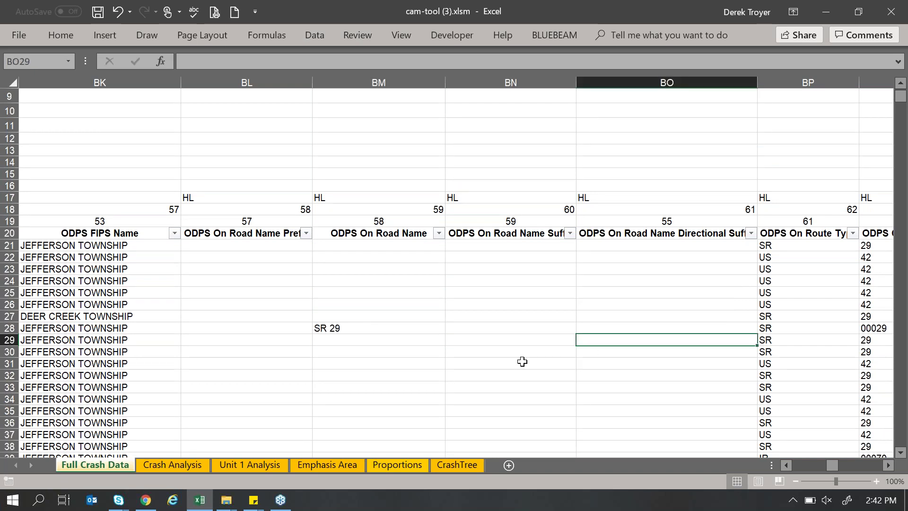
{"action": "key", "text": "Right"}
{"action": "key", "text": "Right"}
{"action": "key", "text": "Right"}
{"action": "key", "text": "Right"}
{"action": "key", "text": "Right"}
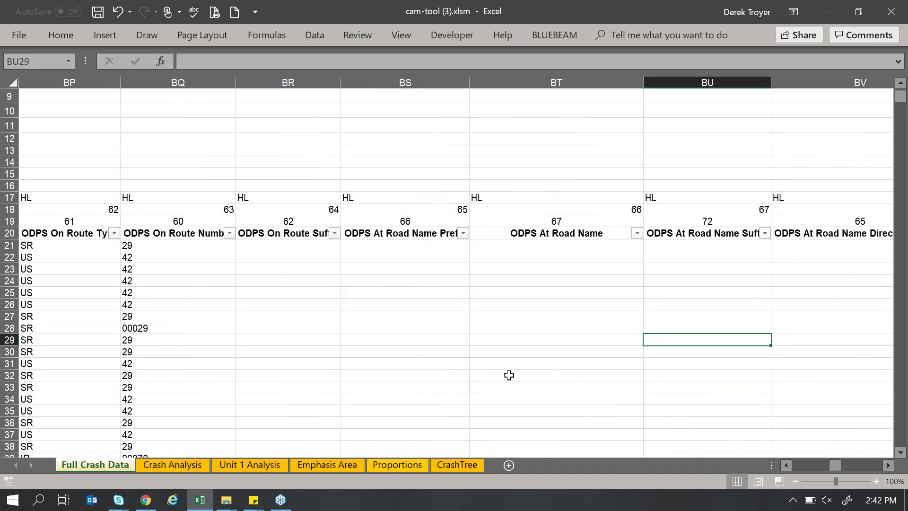
{"action": "scroll", "coordinate": [519, 374], "scroll_direction": "down", "scroll_amount": 4}
{"action": "scroll", "coordinate": [519, 374], "scroll_direction": "up", "scroll_amount": 3}
{"action": "key", "text": "Right"}
{"action": "key", "text": "Right"}
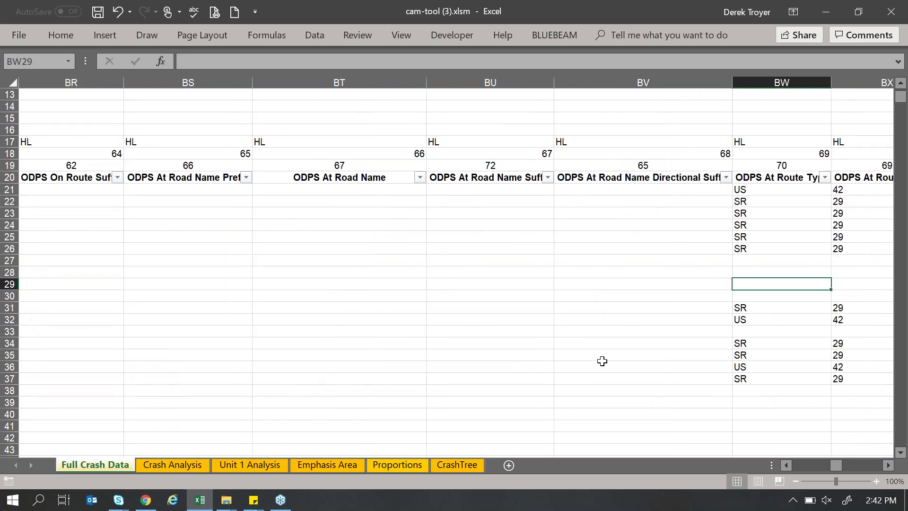
{"action": "key", "text": "Right"}
{"action": "key", "text": "Right"}
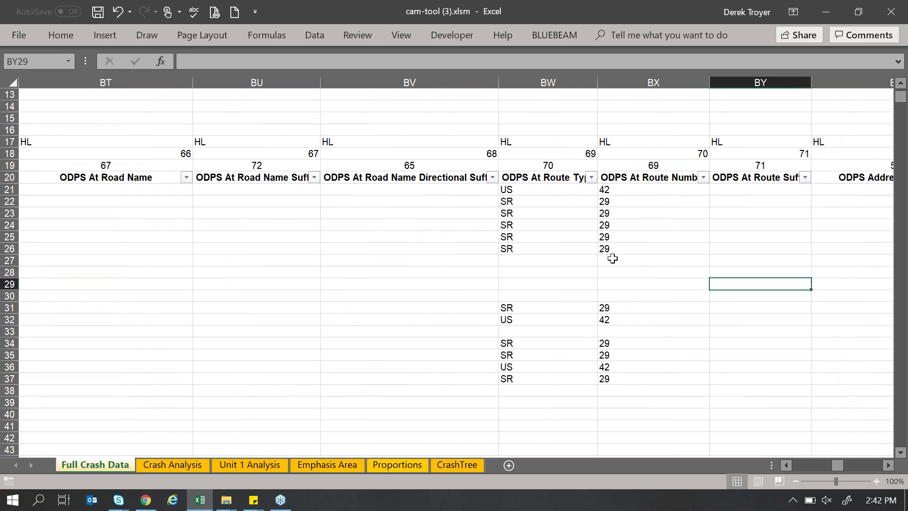
Compare the ODPS On Route and ODPS At Route columns along row 23.
{"action": "left_click_drag", "start_coordinate": [259, 241], "coordinate": [37, 247]}
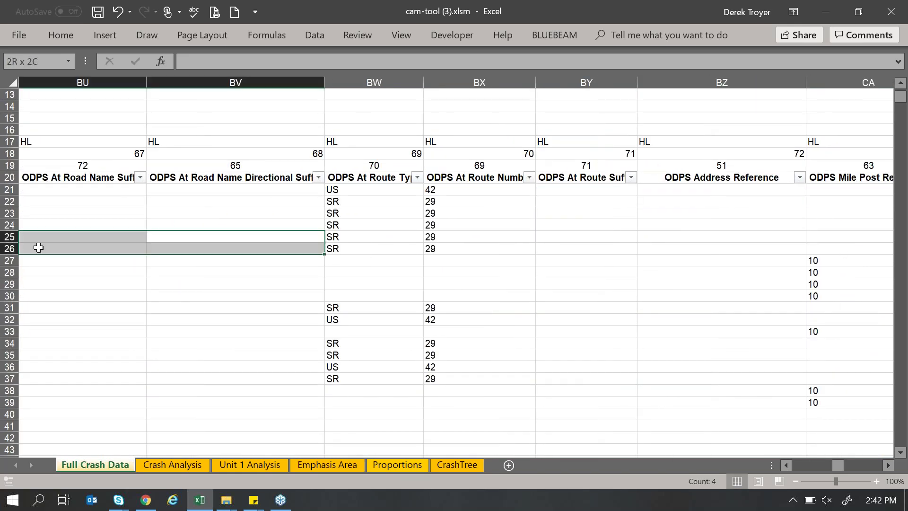
{"action": "left_click", "coordinate": [49, 213]}
{"action": "key", "text": "Left"}
{"action": "key", "text": "Left"}
{"action": "key", "text": "Left"}
{"action": "key", "text": "Left"}
{"action": "key", "text": "Left"}
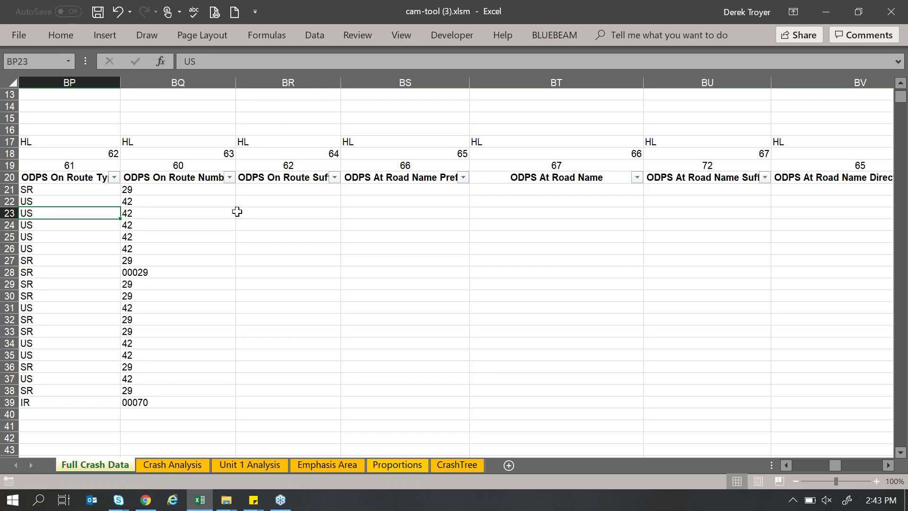
{"action": "key", "text": "Right"}
{"action": "key", "text": "Right"}
{"action": "key", "text": "Right"}
{"action": "key", "text": "Right"}
{"action": "key", "text": "Right"}
{"action": "key", "text": "Right"}
{"action": "key", "text": "Right"}
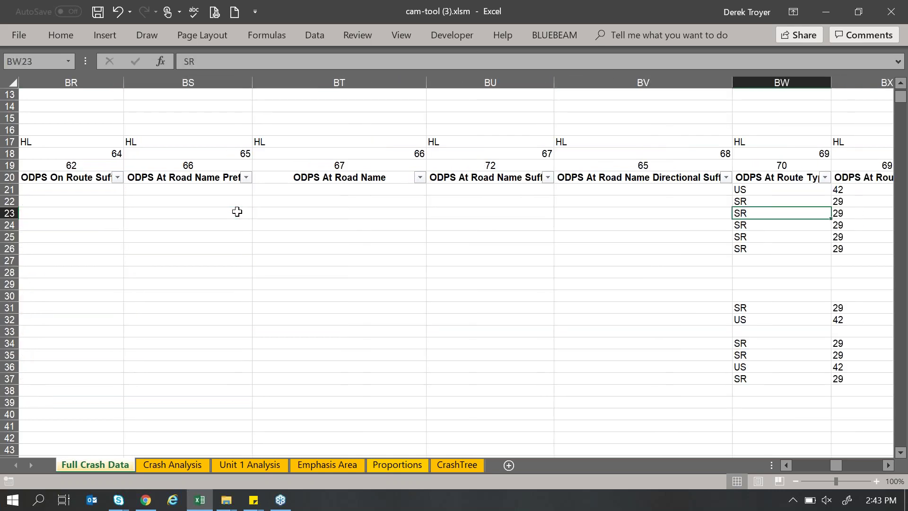
Examine the ODPS reference and Unit 1 columns along row 23, through the Unit 1 posted speed.
{"action": "key", "text": "Right"}
{"action": "key", "text": "Right"}
{"action": "key", "text": "Right"}
{"action": "key", "text": "Right"}
{"action": "key", "text": "Right"}
{"action": "key", "text": "Right"}
{"action": "key", "text": "Right"}
{"action": "key", "text": "Right"}
{"action": "key", "text": "Right"}
{"action": "key", "text": "Right"}
{"action": "key", "text": "Right"}
{"action": "key", "text": "Right"}
{"action": "key", "text": "Right"}
{"action": "key", "text": "Right"}
{"action": "key", "text": "Right"}
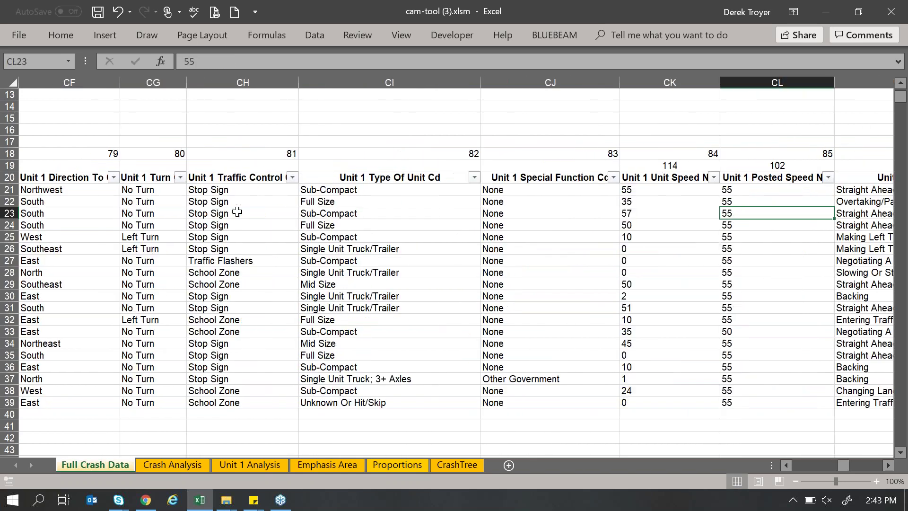
Examine the Unit 1 precrash action, sequence of events, age, gender and distraction columns, continuing into the Unit 2 columns.
{"action": "key", "text": "Right"}
{"action": "key", "text": "Right"}
{"action": "key", "text": "Right"}
{"action": "key", "text": "Right"}
{"action": "key", "text": "Right"}
{"action": "key", "text": "Right"}
{"action": "key", "text": "Right"}
{"action": "key", "text": "Right"}
{"action": "key", "text": "Right"}
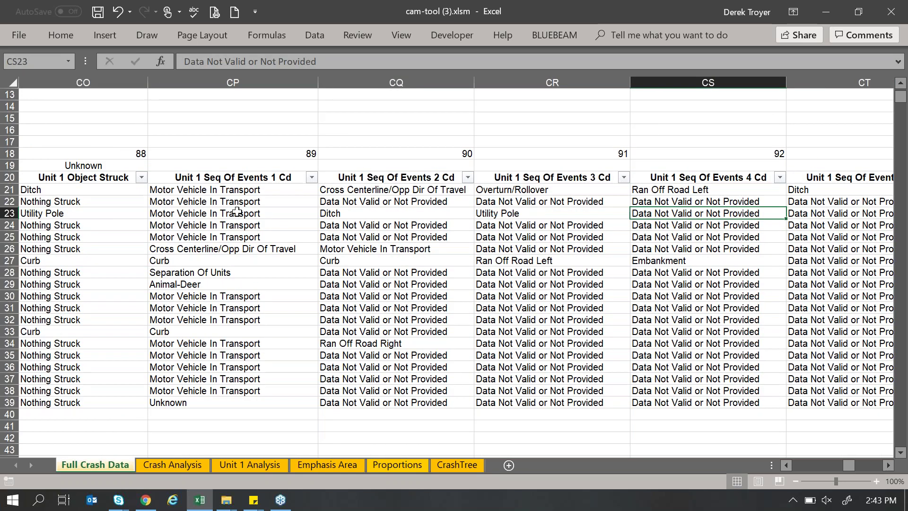
{"action": "key", "text": "Right"}
{"action": "key", "text": "Right"}
{"action": "key", "text": "Right"}
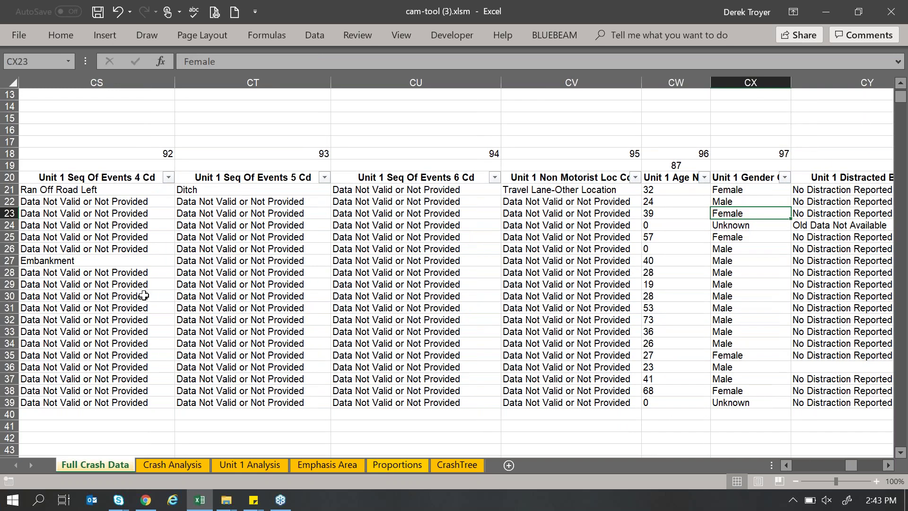
{"action": "key", "text": "Right"}
{"action": "key", "text": "Right"}
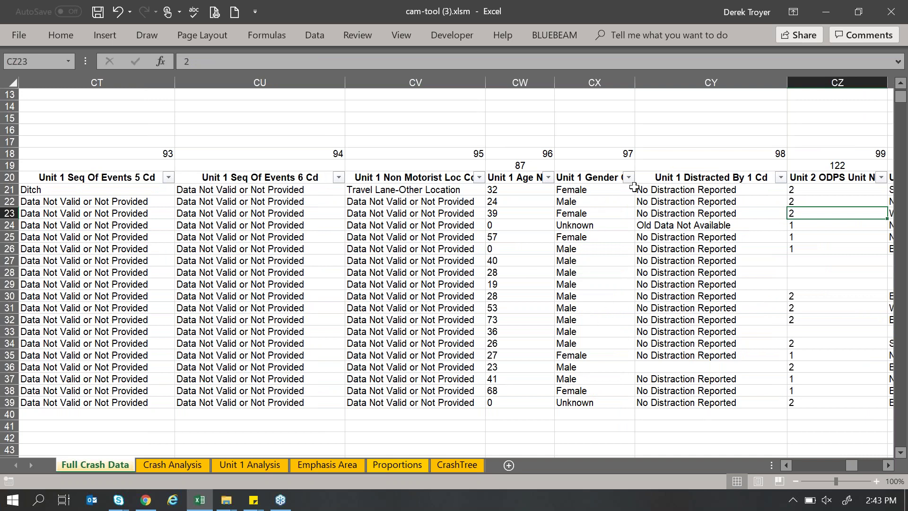
{"action": "key", "text": "Right"}
{"action": "key", "text": "Right"}
Return to the Unit 1 columns and review them from Unit 1 Type Of Unit back to ODPS Mile Post Reference.
{"action": "left_click_drag", "start_coordinate": [354, 280], "coordinate": [5, 242]}
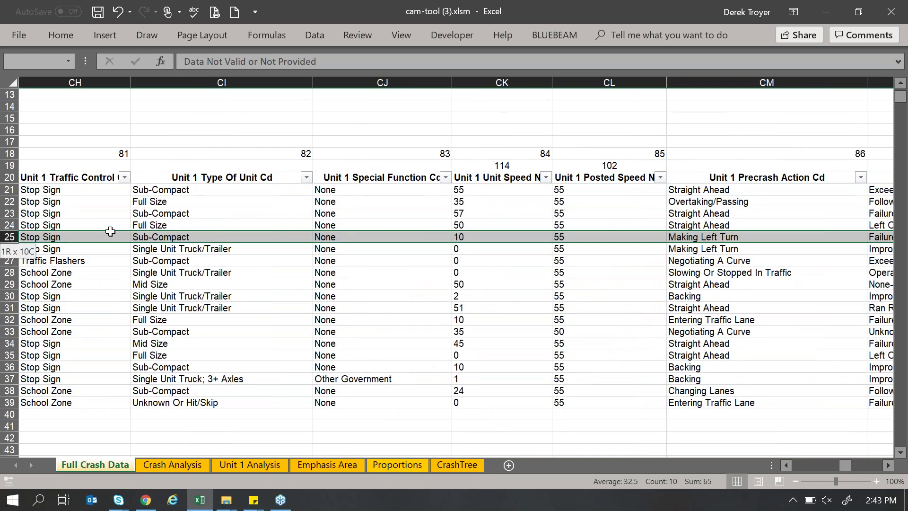
{"action": "left_click", "coordinate": [284, 212]}
{"action": "left_click", "coordinate": [264, 187]}
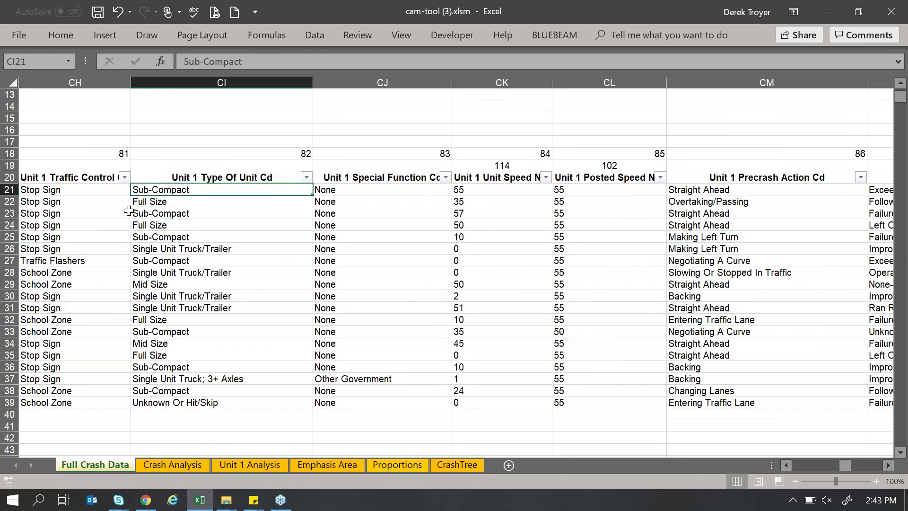
{"action": "left_click", "coordinate": [89, 204]}
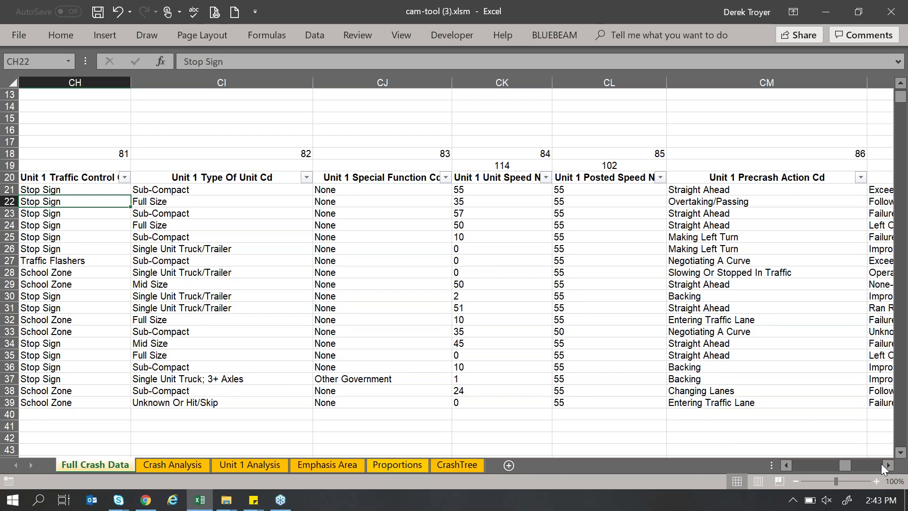
{"action": "key", "text": "Left"}
{"action": "key", "text": "Left"}
{"action": "key", "text": "Left"}
{"action": "key", "text": "Left"}
{"action": "key", "text": "Left"}
{"action": "key", "text": "Left"}
{"action": "key", "text": "Left"}
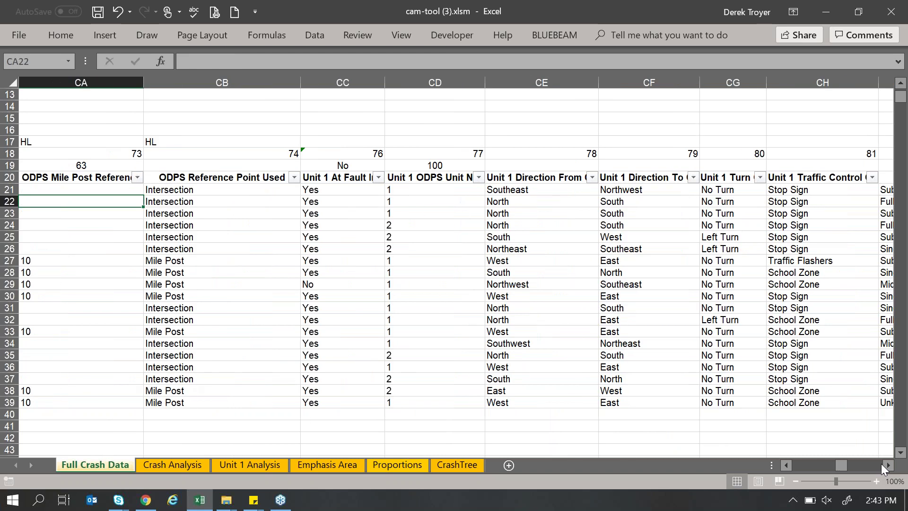
Examine the Unit 1 At Fault and Unit 1 ODPS Unit Number columns across all crash rows 21 to 39.
{"action": "left_click", "coordinate": [341, 276]}
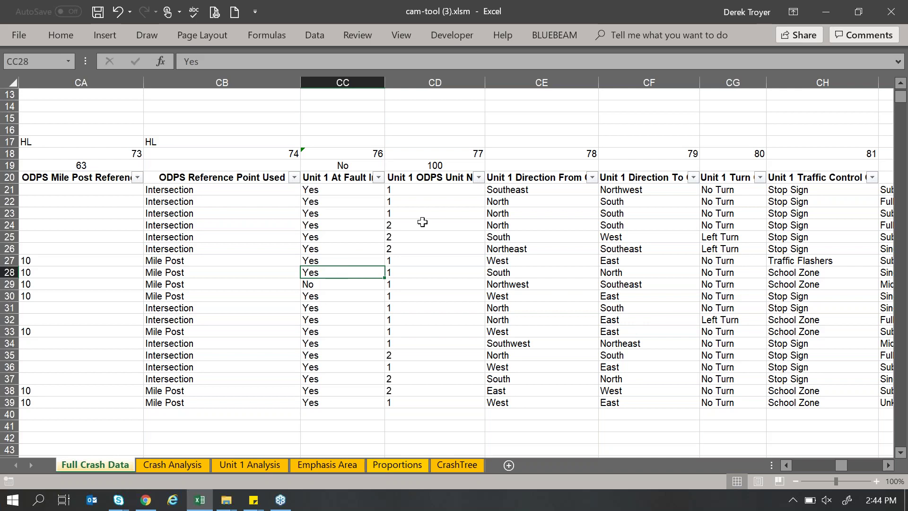
{"action": "left_click_drag", "start_coordinate": [349, 189], "coordinate": [336, 392]}
{"action": "left_click", "coordinate": [416, 354]}
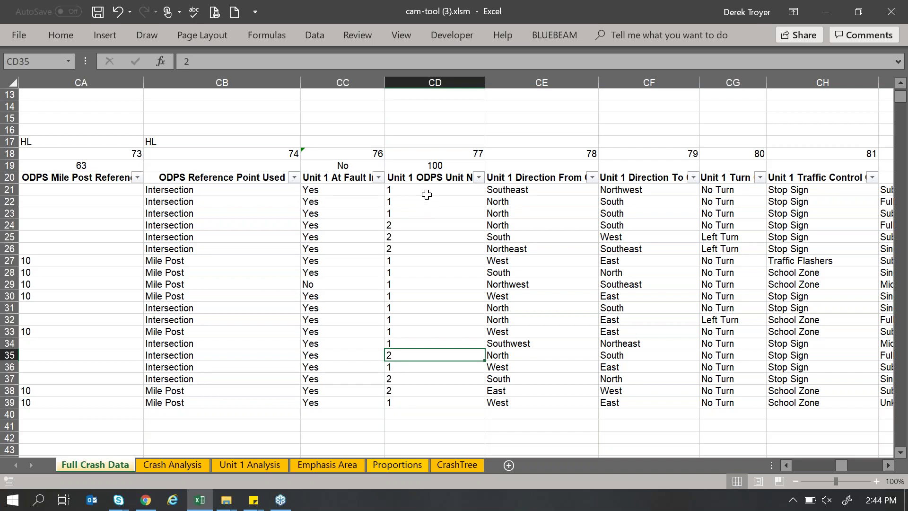
{"action": "left_click_drag", "start_coordinate": [426, 192], "coordinate": [416, 284]}
{"action": "left_click_drag", "start_coordinate": [413, 337], "coordinate": [404, 402]}
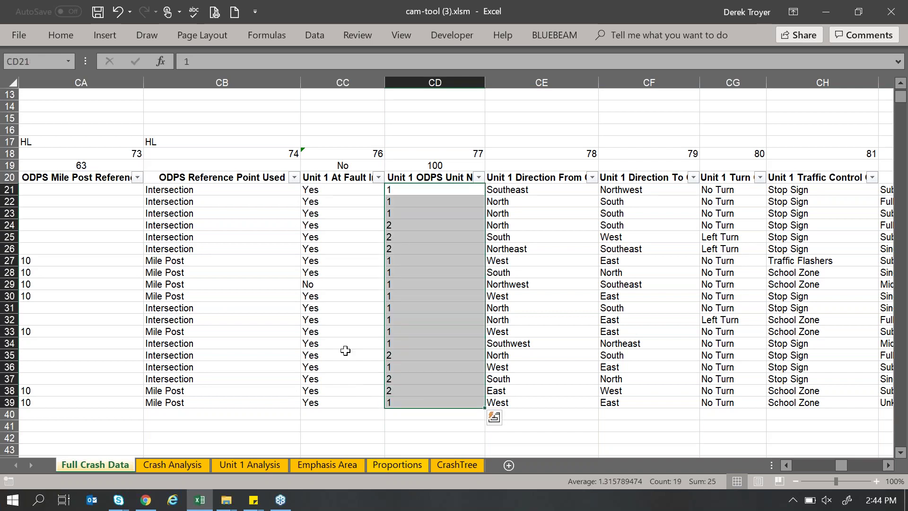
{"action": "left_click", "coordinate": [474, 272]}
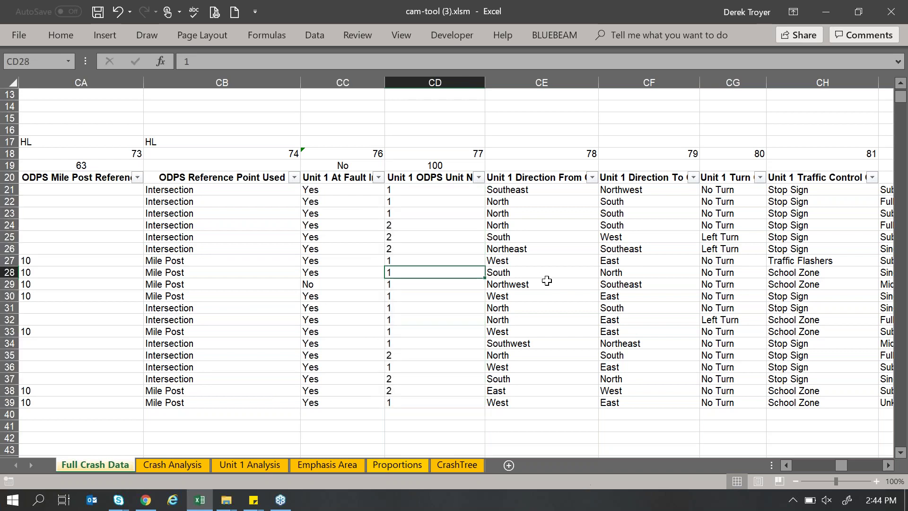
Review the Unit 1 fields along row 28, from Direction From through traffic control, unit type and speed to Posted Speed.
{"action": "key", "text": "Right"}
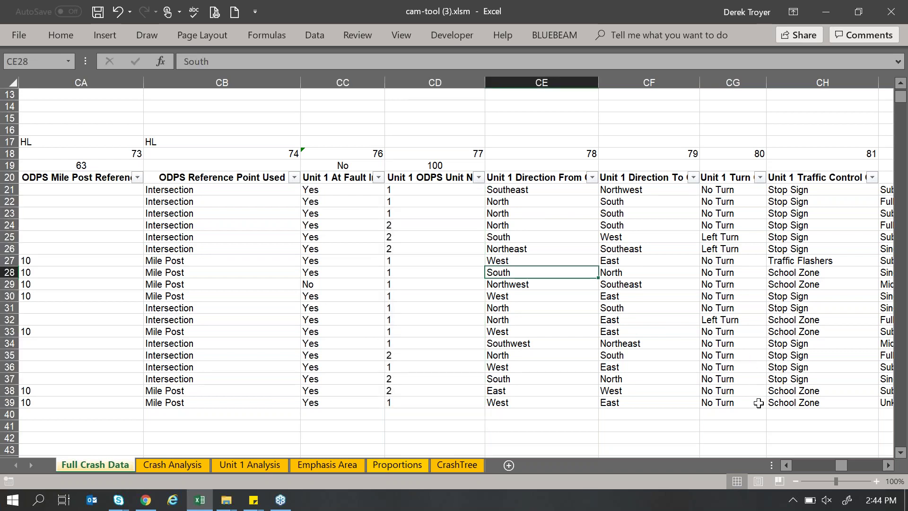
{"action": "key", "text": "Right"}
{"action": "key", "text": "Right"}
{"action": "key", "text": "Right"}
{"action": "key", "text": "Right"}
{"action": "key", "text": "Right"}
{"action": "key", "text": "Right"}
{"action": "key", "text": "Right"}
{"action": "key", "text": "Right"}
{"action": "key", "text": "Right"}
{"action": "key", "text": "Right"}
{"action": "key", "text": "Right"}
{"action": "key", "text": "Right"}
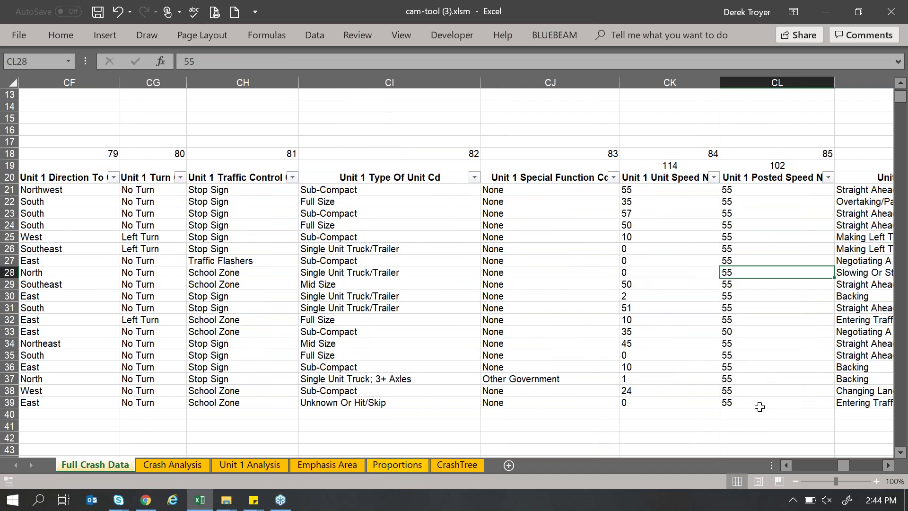
Continue along row 28 through the Unit 1 sequence of events, age, gender and distraction columns to Unit 2 Traffic Control.
{"action": "key", "text": "Right"}
{"action": "key", "text": "Right"}
{"action": "key", "text": "Right"}
{"action": "key", "text": "Right"}
{"action": "key", "text": "Right"}
{"action": "key", "text": "Right"}
{"action": "key", "text": "Right"}
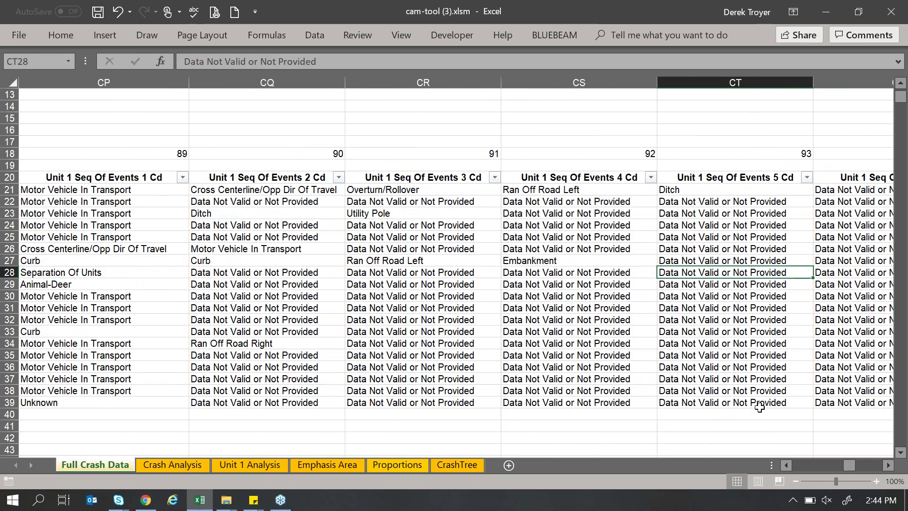
{"action": "key", "text": "Right"}
{"action": "key", "text": "Right"}
{"action": "key", "text": "Right"}
{"action": "key", "text": "Right"}
{"action": "key", "text": "Right"}
{"action": "key", "text": "Right"}
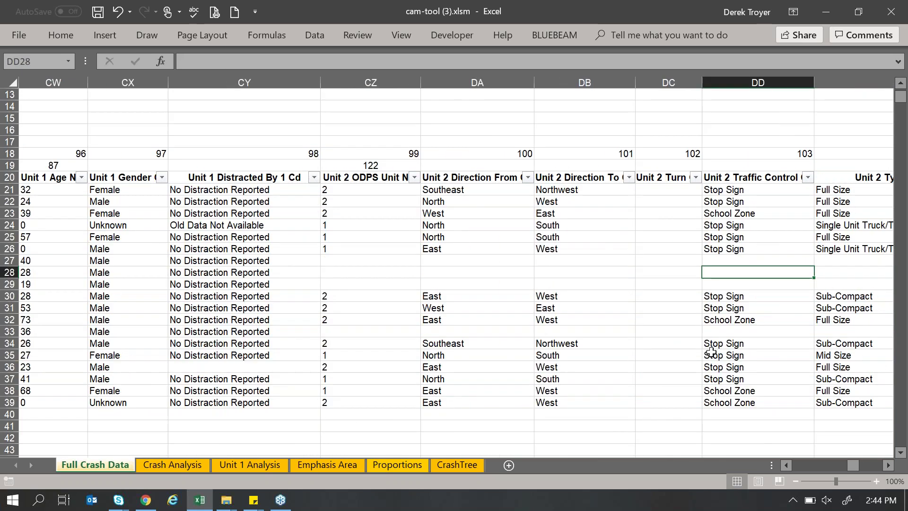
Return to the first columns of the crash data and open the linked crash report for the crash in row 25.
{"action": "left_click", "coordinate": [866, 465]}
{"action": "left_click_drag", "start_coordinate": [862, 465], "coordinate": [783, 469]}
{"action": "left_click", "coordinate": [118, 263]}
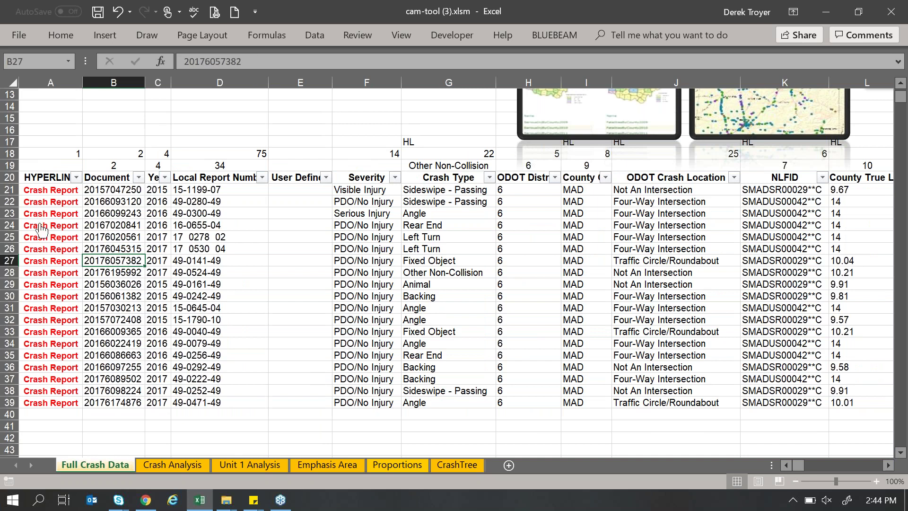
{"action": "left_click", "coordinate": [67, 239]}
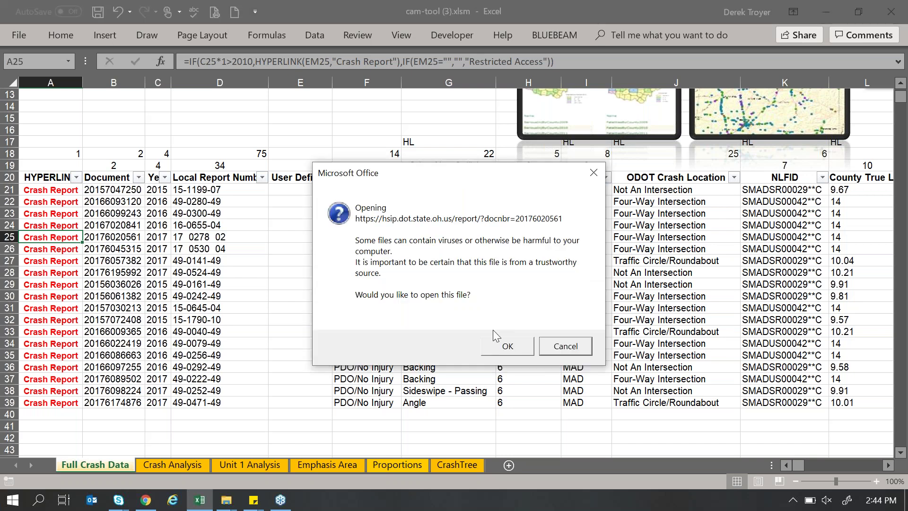
{"action": "left_click", "coordinate": [508, 347]}
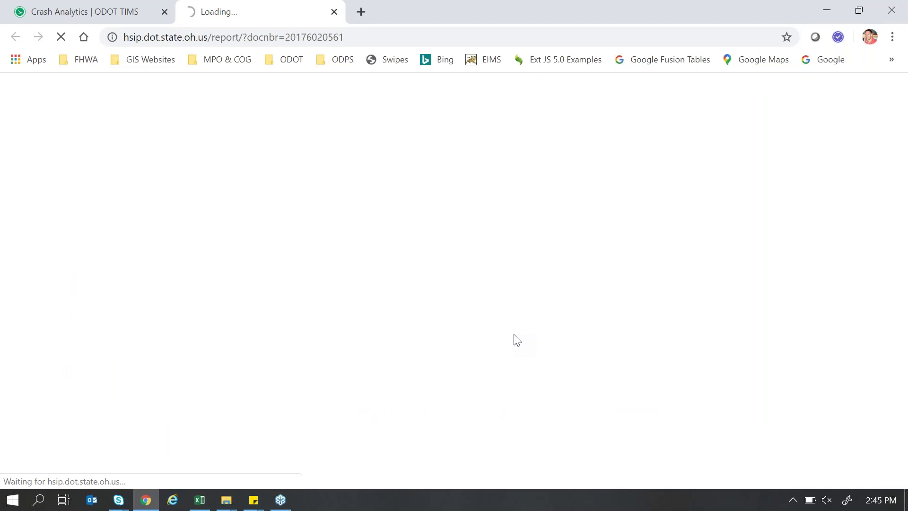
{"action": "key", "text": "ctrl+w"}
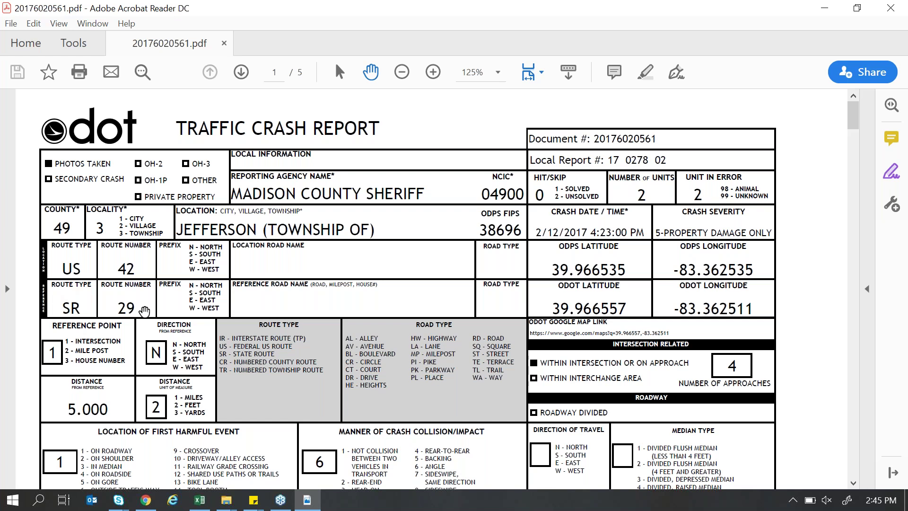
Read through the traffic crash report, covering location, conditions, narrative, diagram and the Unit 1 details on page 2.
{"action": "scroll", "coordinate": [283, 310], "scroll_direction": "down", "scroll_amount": 3}
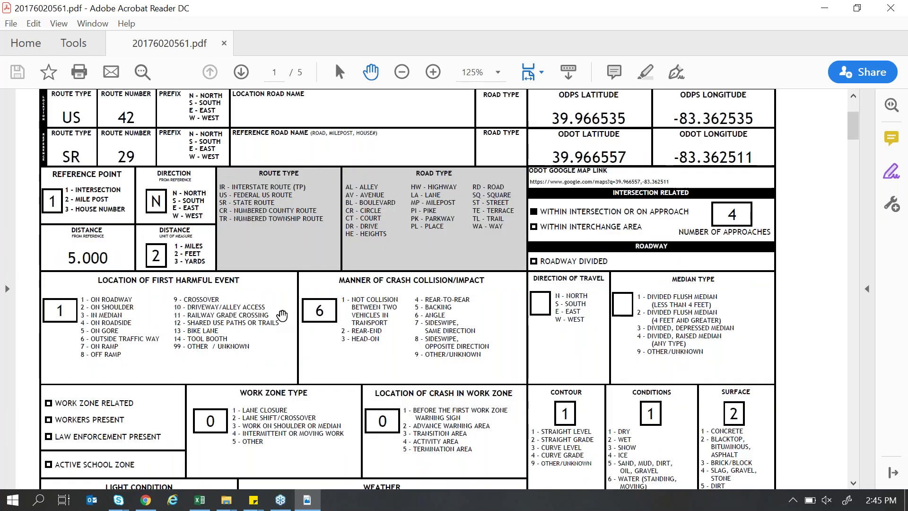
{"action": "scroll", "coordinate": [282, 316], "scroll_direction": "down", "scroll_amount": 5}
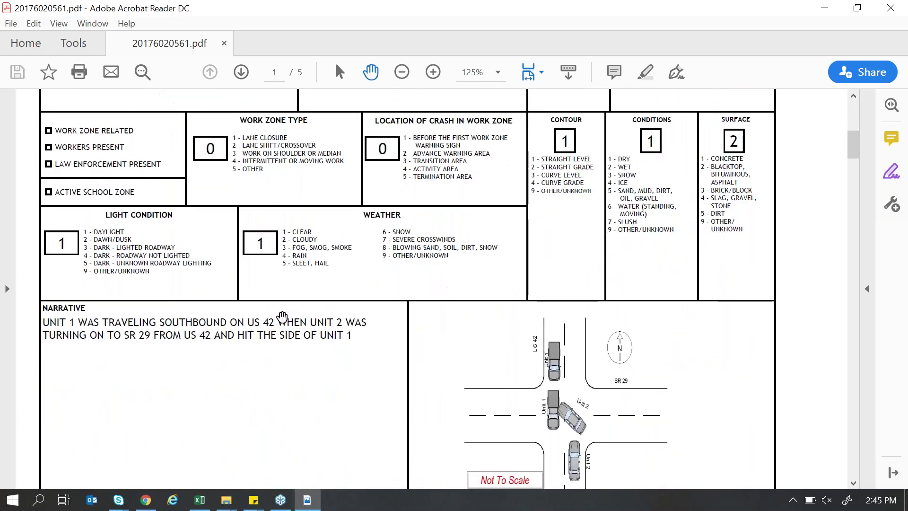
{"action": "scroll", "coordinate": [281, 321], "scroll_direction": "down", "scroll_amount": 9}
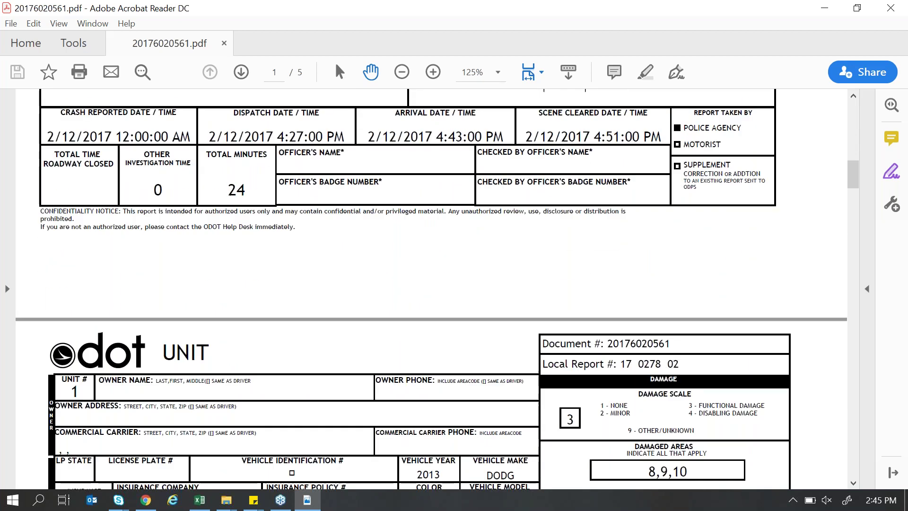
{"action": "scroll", "coordinate": [281, 322], "scroll_direction": "down", "scroll_amount": 4}
{"action": "scroll", "coordinate": [282, 322], "scroll_direction": "up", "scroll_amount": 2}
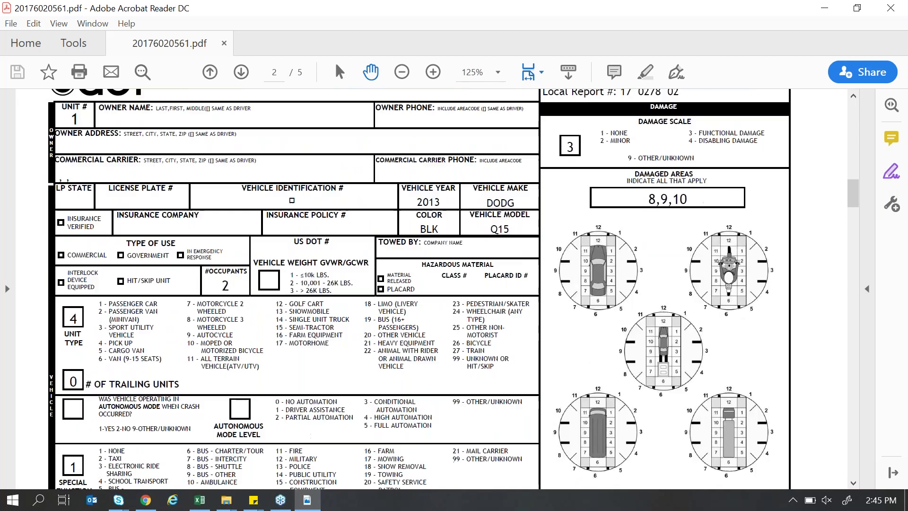
{"action": "scroll", "coordinate": [282, 321], "scroll_direction": "down", "scroll_amount": 13}
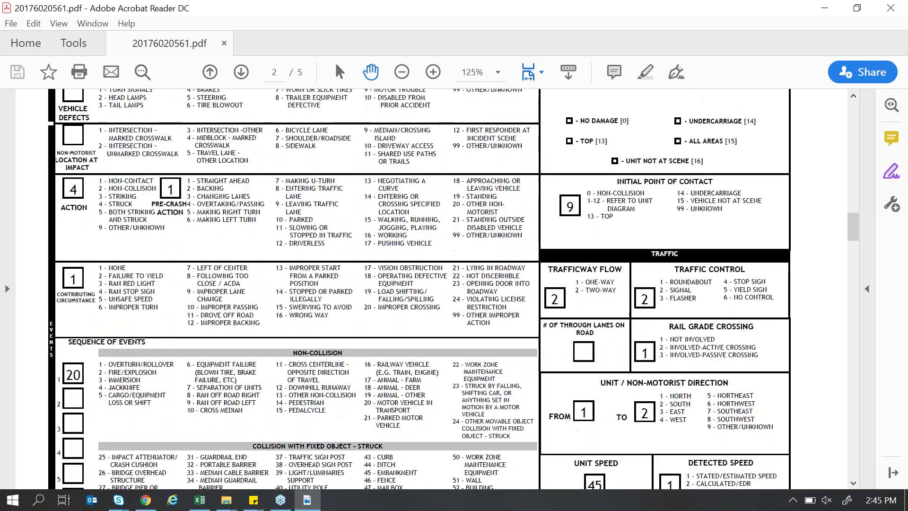
{"action": "scroll", "coordinate": [258, 257], "scroll_direction": "up", "scroll_amount": 20}
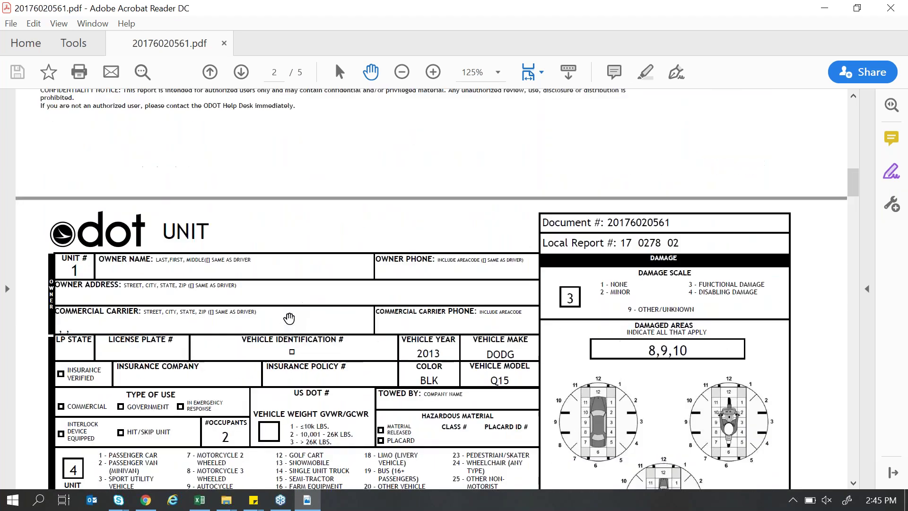
Switch back to the Excel workbook and run the Crash & Unit data analysis from the CAM Tool Toolbar.
{"action": "left_click", "coordinate": [826, 8]}
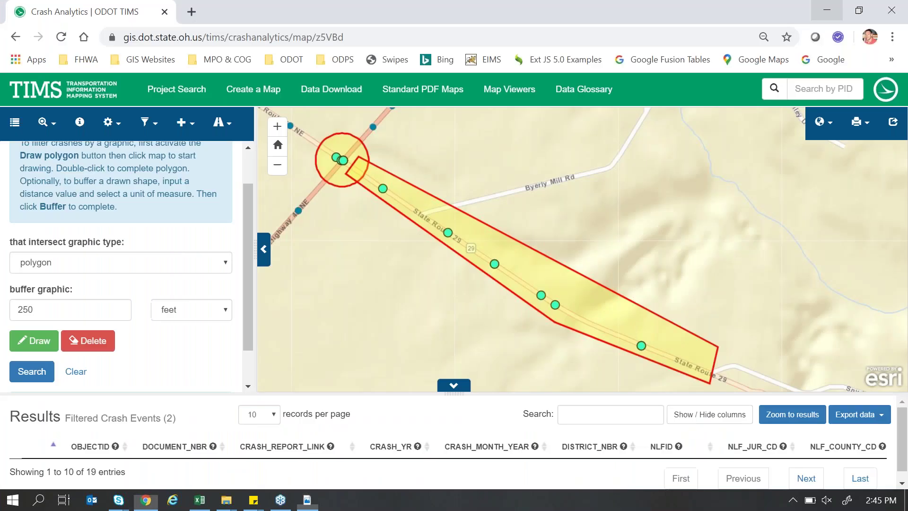
{"action": "left_click", "coordinate": [199, 505]}
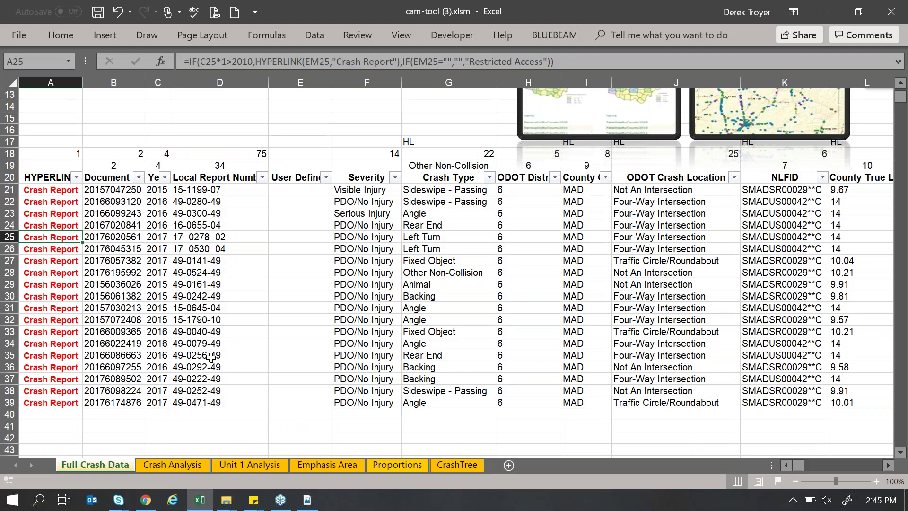
{"action": "left_click", "coordinate": [234, 354]}
{"action": "key", "text": "ctrl+t"}
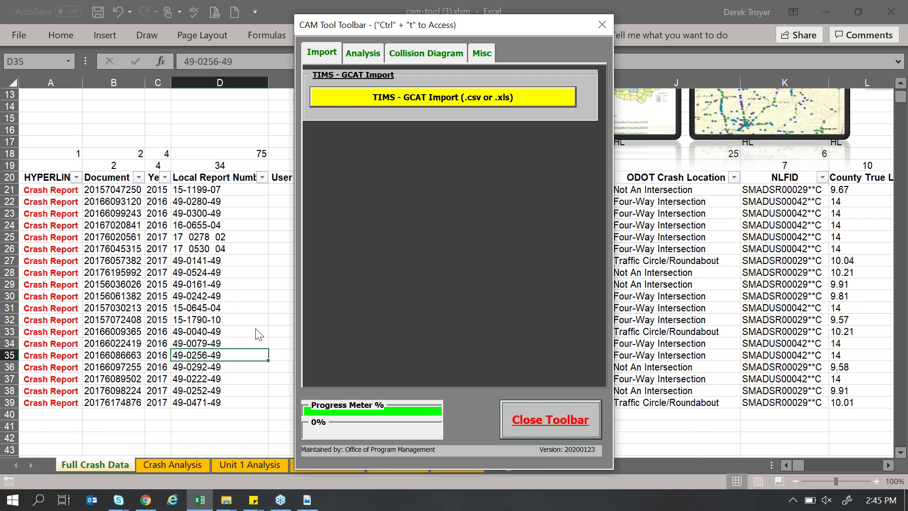
{"action": "left_click", "coordinate": [356, 51]}
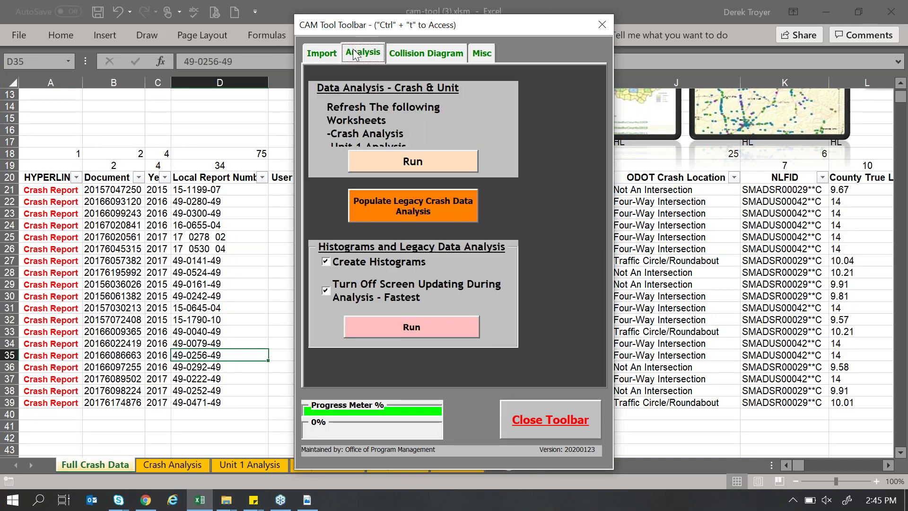
{"action": "left_click", "coordinate": [393, 158]}
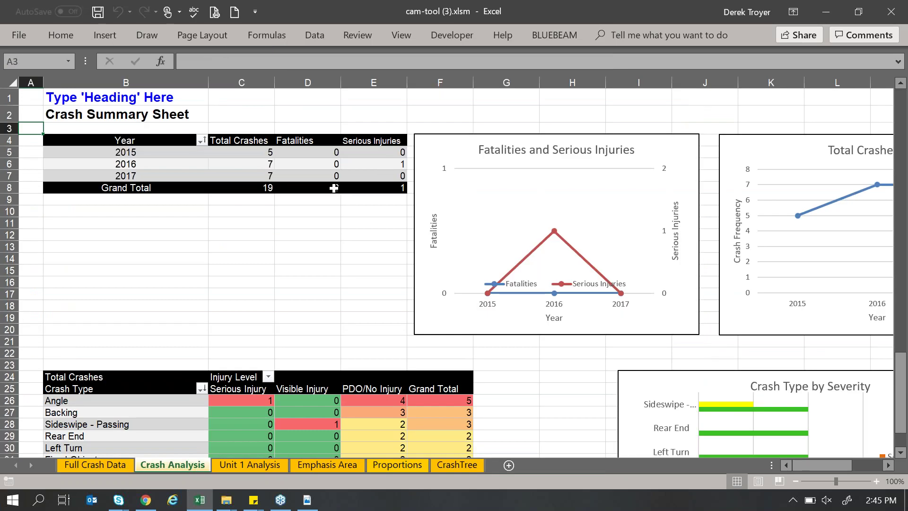
Examine the yearly crash summary and the crash type by injury level table with their charts on the Crash Analysis sheet.
{"action": "mouse_move", "coordinate": [313, 188]}
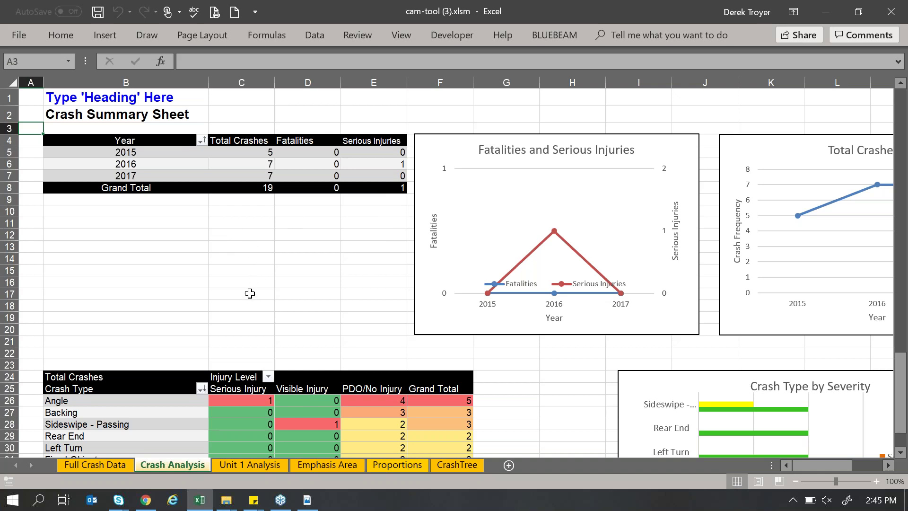
{"action": "scroll", "coordinate": [252, 316], "scroll_direction": "down", "scroll_amount": 1}
{"action": "scroll", "coordinate": [252, 318], "scroll_direction": "up", "scroll_amount": 1}
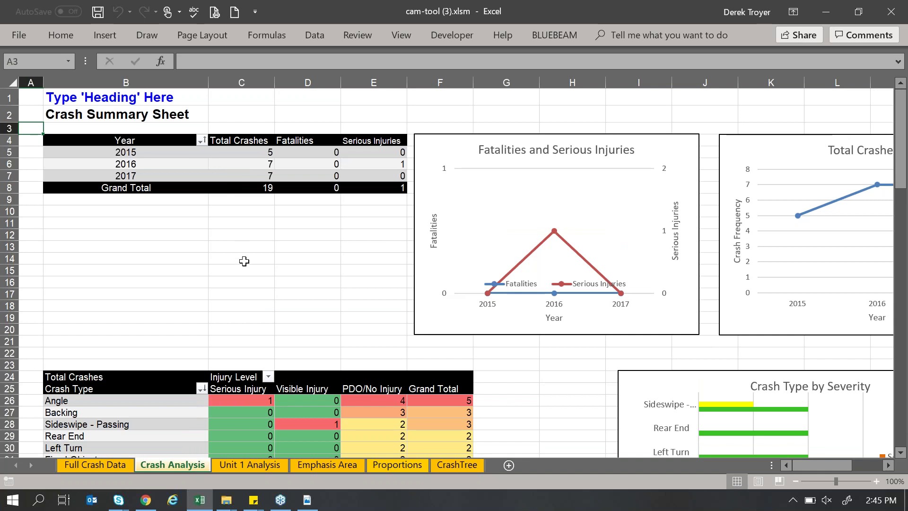
{"action": "scroll", "coordinate": [241, 283], "scroll_direction": "down", "scroll_amount": 3}
{"action": "scroll", "coordinate": [242, 284], "scroll_direction": "down", "scroll_amount": 3}
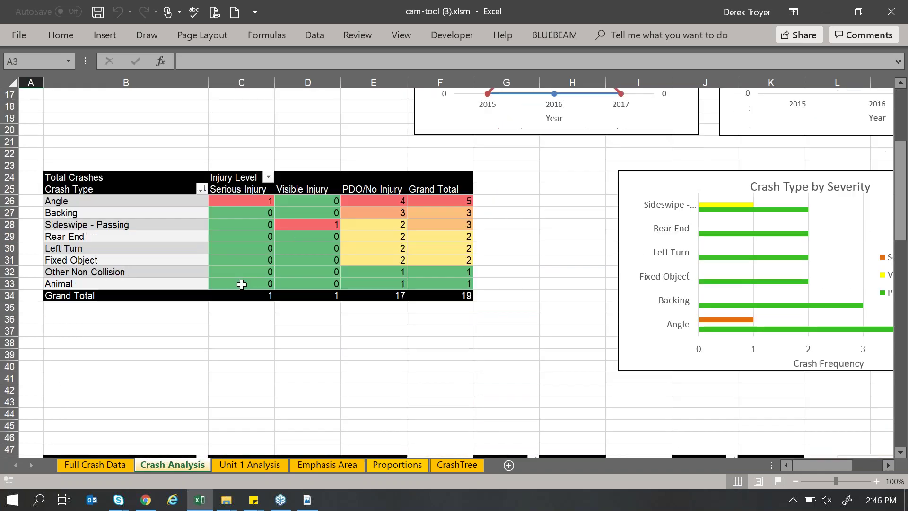
{"action": "scroll", "coordinate": [241, 284], "scroll_direction": "up", "scroll_amount": 5}
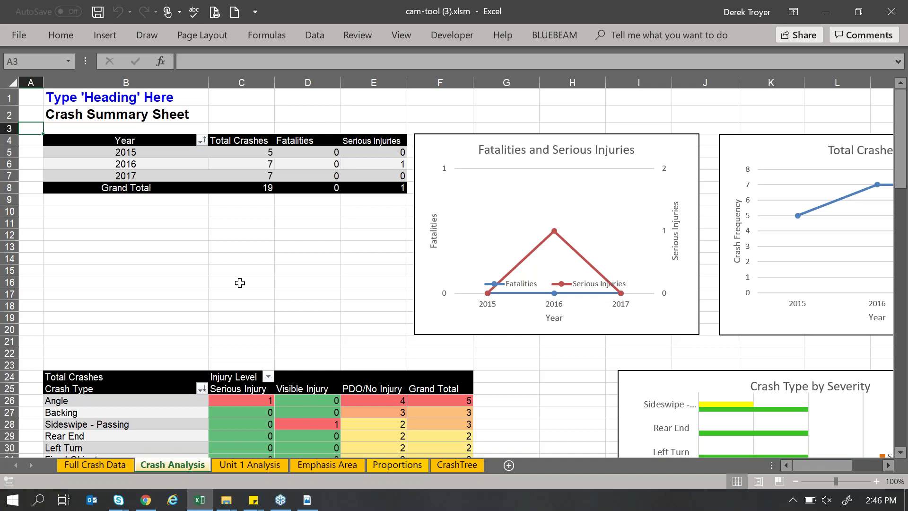
{"action": "scroll", "coordinate": [242, 283], "scroll_direction": "down", "scroll_amount": 3}
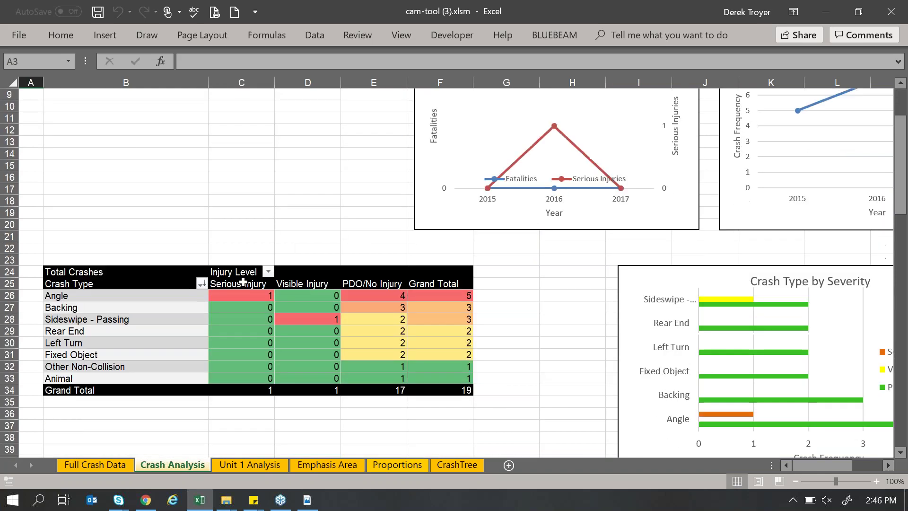
{"action": "scroll", "coordinate": [243, 283], "scroll_direction": "down", "scroll_amount": 1}
{"action": "scroll", "coordinate": [244, 284], "scroll_direction": "up", "scroll_amount": 4}
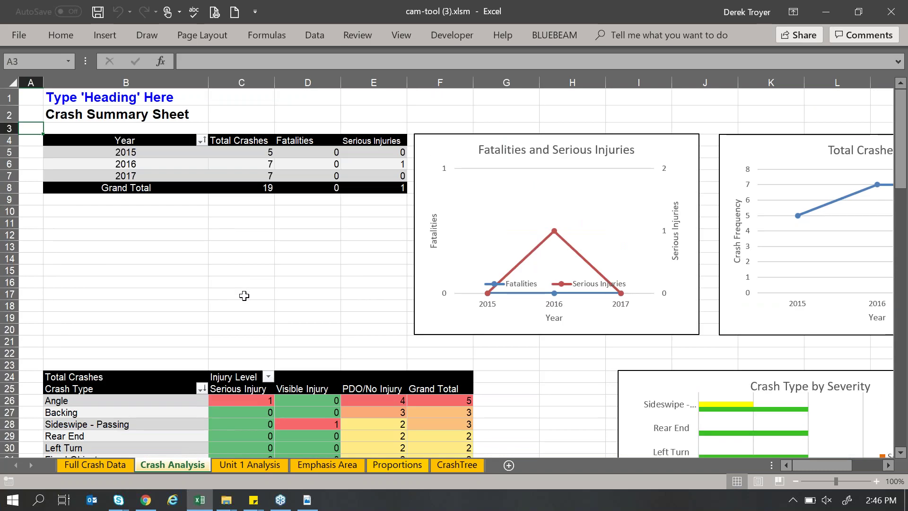
{"action": "scroll", "coordinate": [241, 298], "scroll_direction": "down", "scroll_amount": 2}
{"action": "scroll", "coordinate": [234, 320], "scroll_direction": "down", "scroll_amount": 2}
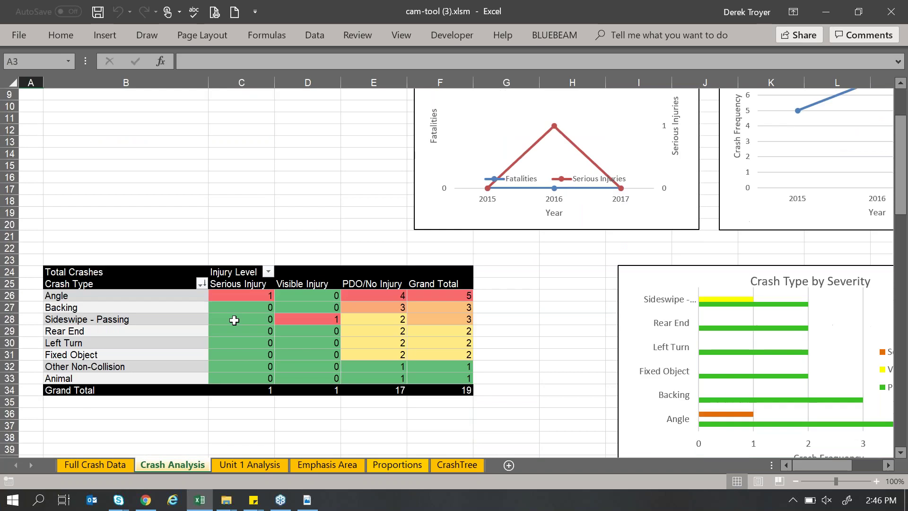
{"action": "scroll", "coordinate": [234, 320], "scroll_direction": "down", "scroll_amount": 2}
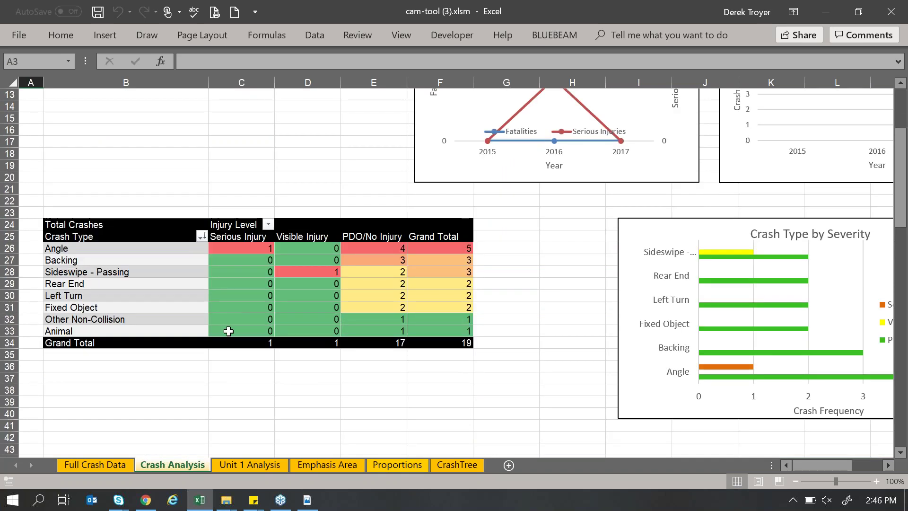
{"action": "scroll", "coordinate": [230, 331], "scroll_direction": "up", "scroll_amount": 4}
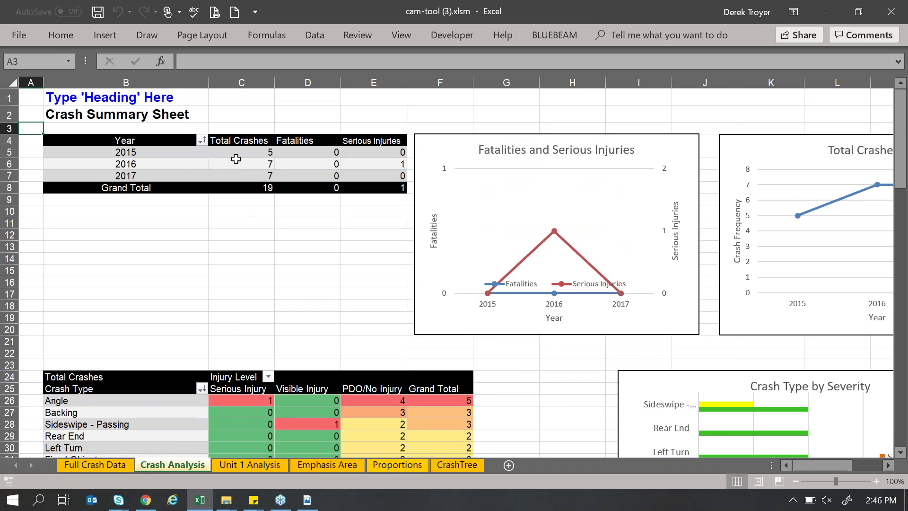
Review the remaining Crash Analysis tables for road condition, weather, hour, month, day of week and crash location.
{"action": "scroll", "coordinate": [308, 277], "scroll_direction": "down", "scroll_amount": 11}
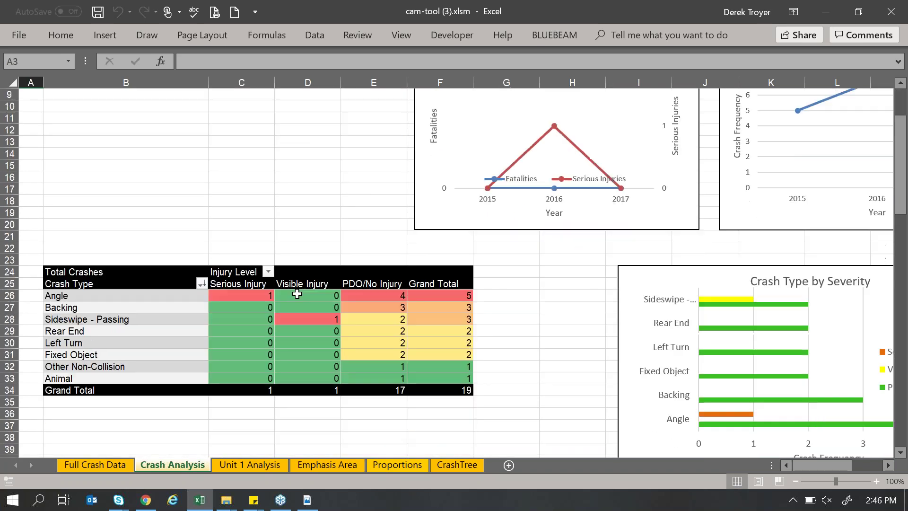
{"action": "scroll", "coordinate": [365, 304], "scroll_direction": "down", "scroll_amount": 4}
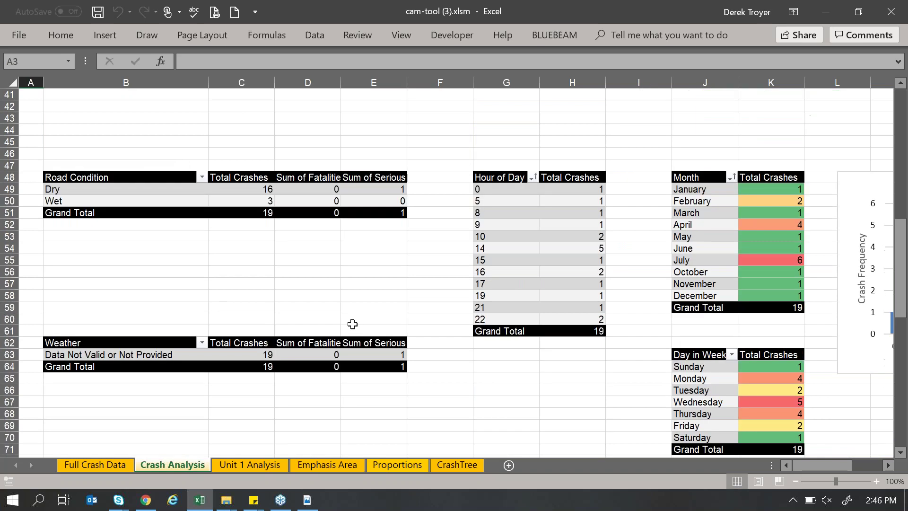
{"action": "scroll", "coordinate": [294, 317], "scroll_direction": "down", "scroll_amount": 4}
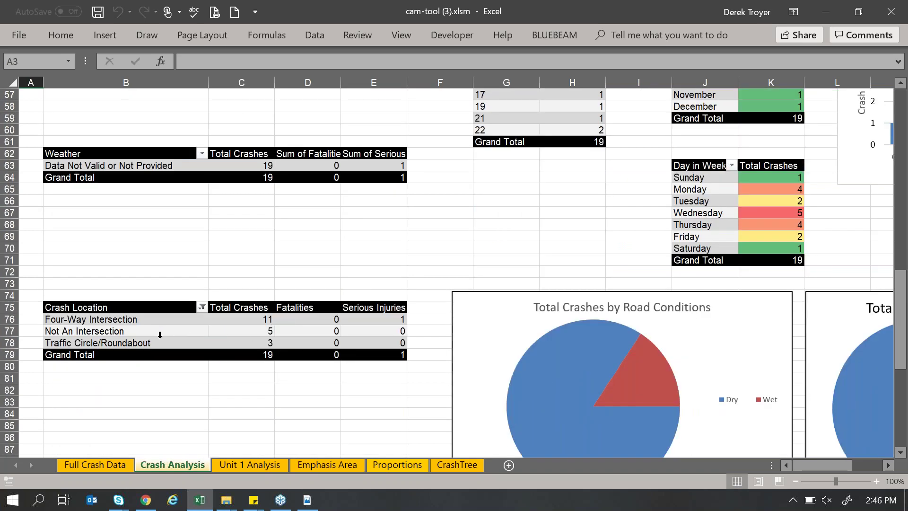
Examine the Crash Location table's four-way intersection crashes and serious injuries, and look back over the weather, road condition and time tables.
{"action": "scroll", "coordinate": [160, 335], "scroll_direction": "down", "scroll_amount": 1}
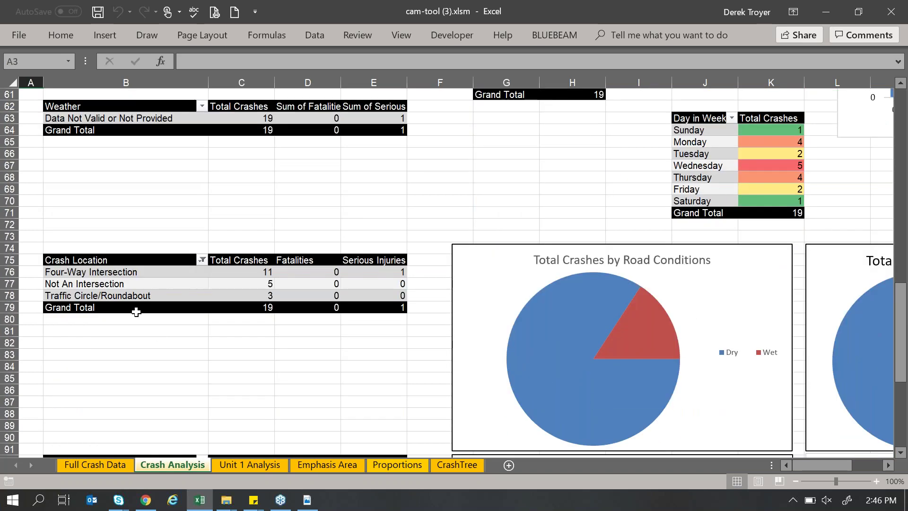
{"action": "left_click", "coordinate": [249, 272]}
{"action": "left_click", "coordinate": [397, 272]}
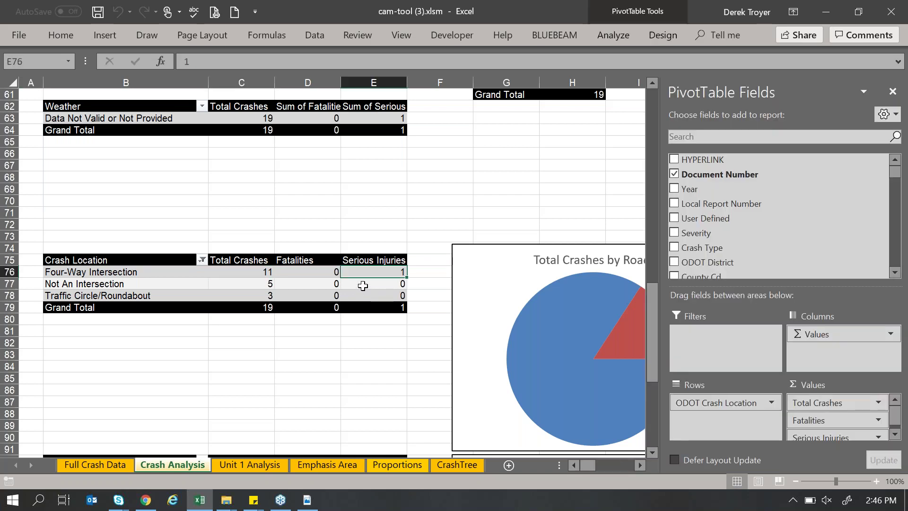
{"action": "scroll", "coordinate": [369, 286], "scroll_direction": "down", "scroll_amount": 5}
{"action": "scroll", "coordinate": [318, 282], "scroll_direction": "down", "scroll_amount": 4}
{"action": "scroll", "coordinate": [345, 284], "scroll_direction": "up", "scroll_amount": 16}
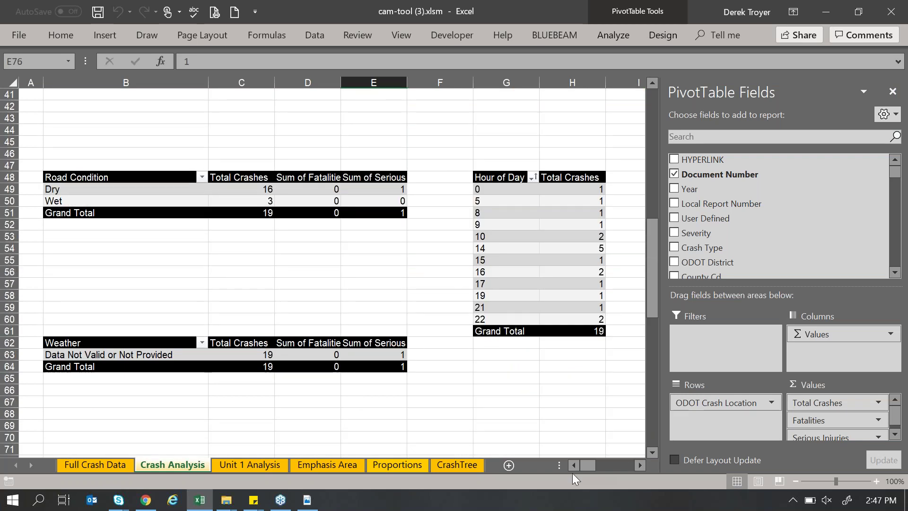
{"action": "mouse_move", "coordinate": [588, 465]}
{"action": "left_mouse_down"}
{"action": "mouse_move", "coordinate": [618, 466]}
{"action": "mouse_move", "coordinate": [582, 470]}
{"action": "left_mouse_up"}
{"action": "scroll", "coordinate": [595, 464], "scroll_direction": "down", "scroll_amount": 1}
{"action": "scroll", "coordinate": [564, 414], "scroll_direction": "down", "scroll_amount": 5}
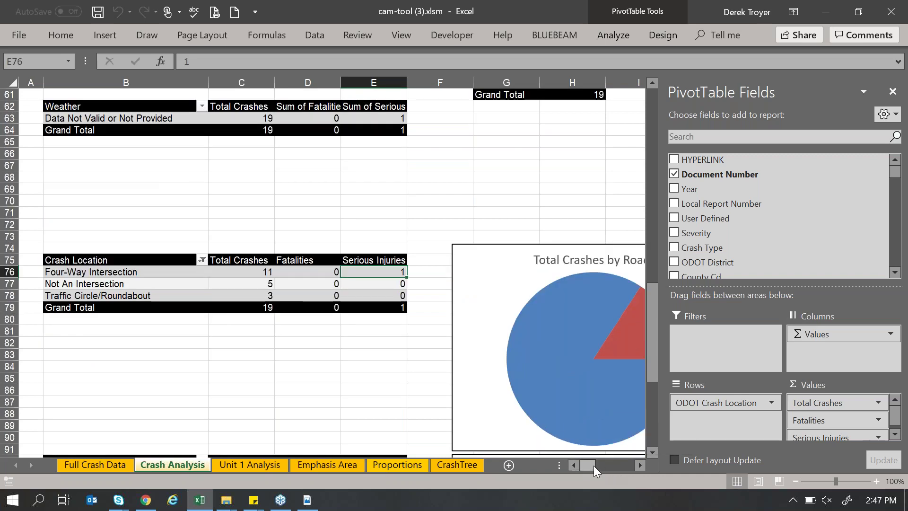
{"action": "left_click_drag", "start_coordinate": [241, 355], "coordinate": [6, 358]}
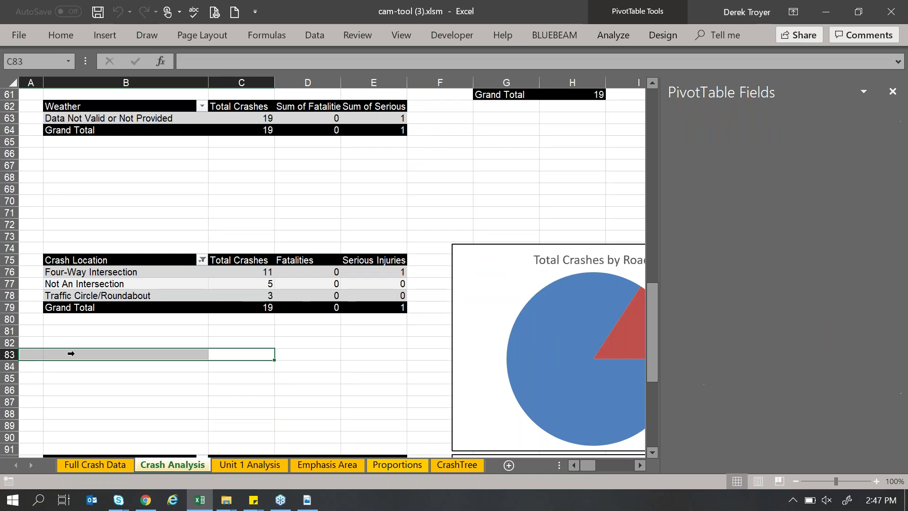
{"action": "scroll", "coordinate": [196, 302], "scroll_direction": "up", "scroll_amount": 1}
{"action": "scroll", "coordinate": [197, 302], "scroll_direction": "up", "scroll_amount": 2}
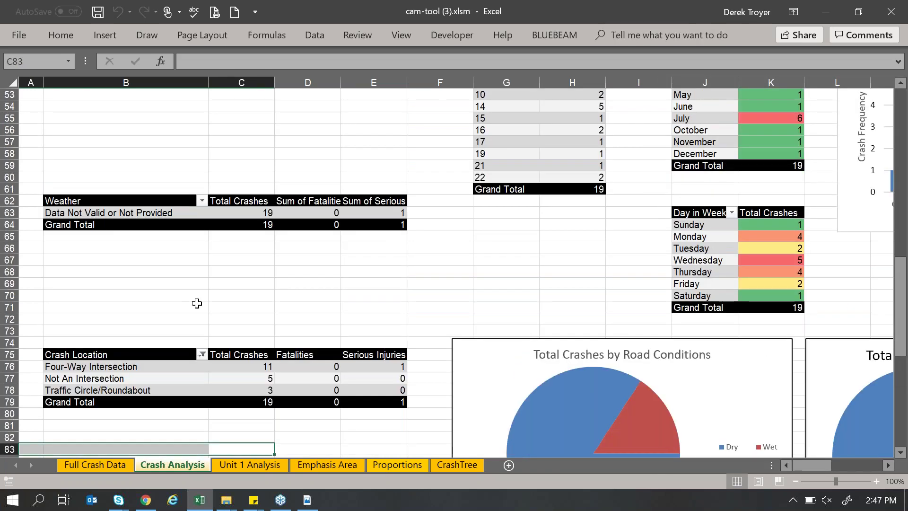
{"action": "scroll", "coordinate": [197, 303], "scroll_direction": "up", "scroll_amount": 5}
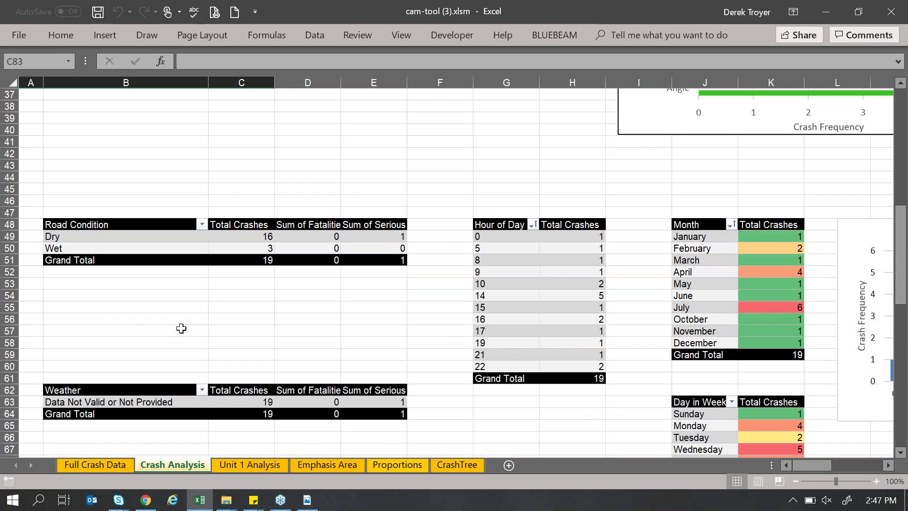
Open the Unit 1 Analysis sheet and close its PivotTable field list.
{"action": "left_click", "coordinate": [231, 465]}
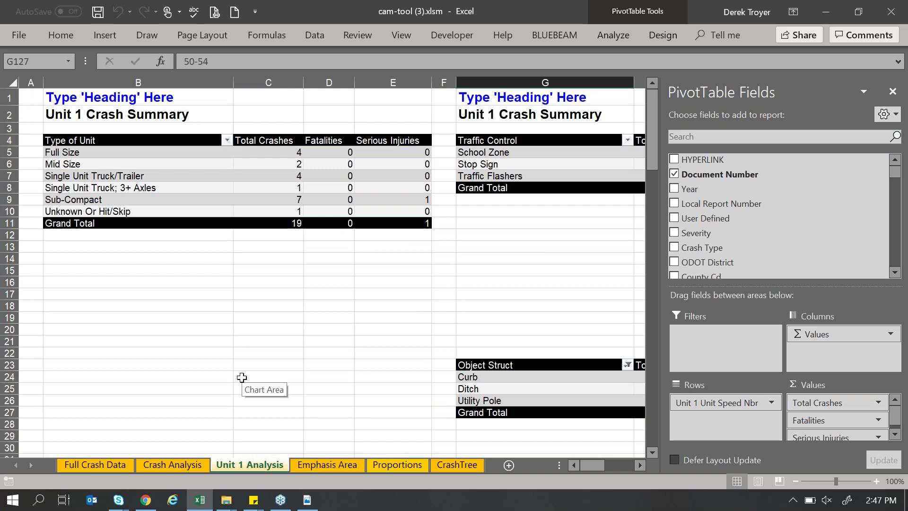
{"action": "left_click", "coordinate": [163, 465]}
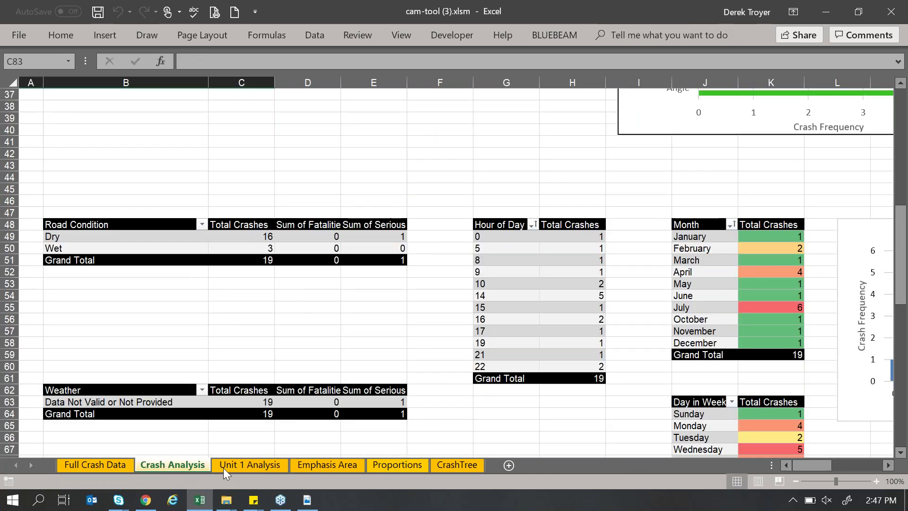
{"action": "left_click", "coordinate": [240, 466]}
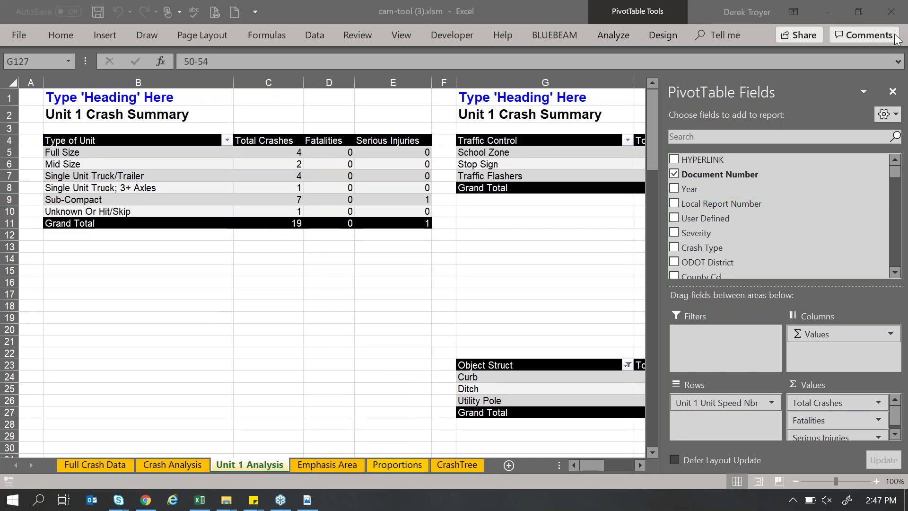
{"action": "left_click", "coordinate": [893, 92]}
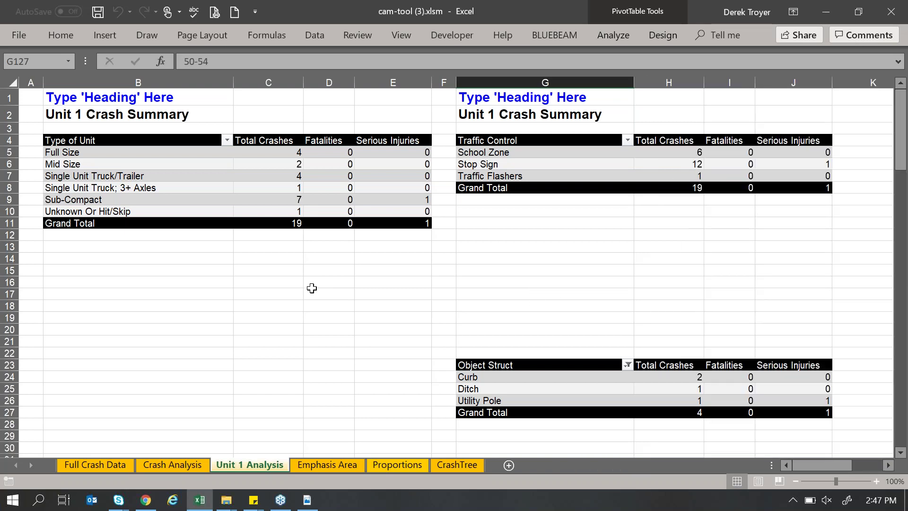
Review the Unit 1 tables from unit type and traffic control through contributing circumstances, gender, driver age, distraction and non-motorist location.
{"action": "scroll", "coordinate": [313, 246], "scroll_direction": "down", "scroll_amount": 2}
{"action": "scroll", "coordinate": [304, 250], "scroll_direction": "up", "scroll_amount": 2}
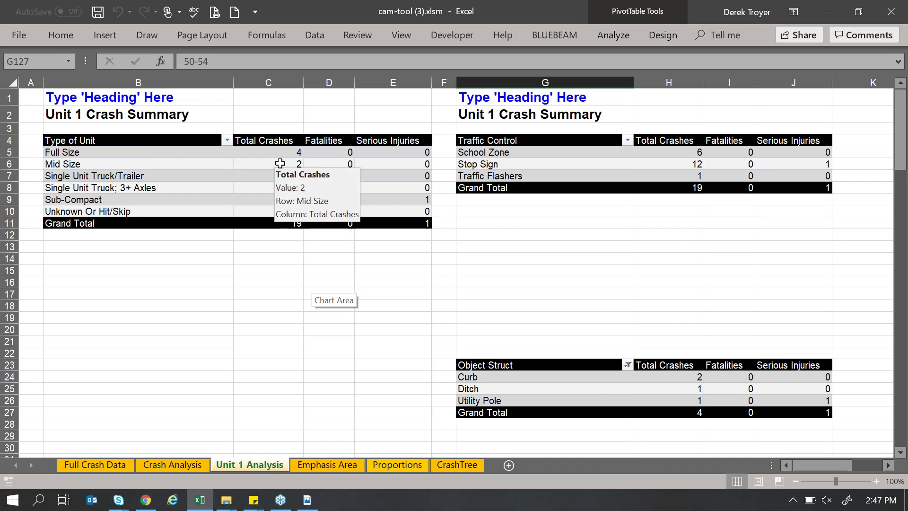
{"action": "scroll", "coordinate": [287, 239], "scroll_direction": "down", "scroll_amount": 3}
{"action": "scroll", "coordinate": [288, 243], "scroll_direction": "down", "scroll_amount": 3}
{"action": "scroll", "coordinate": [359, 247], "scroll_direction": "down", "scroll_amount": 10}
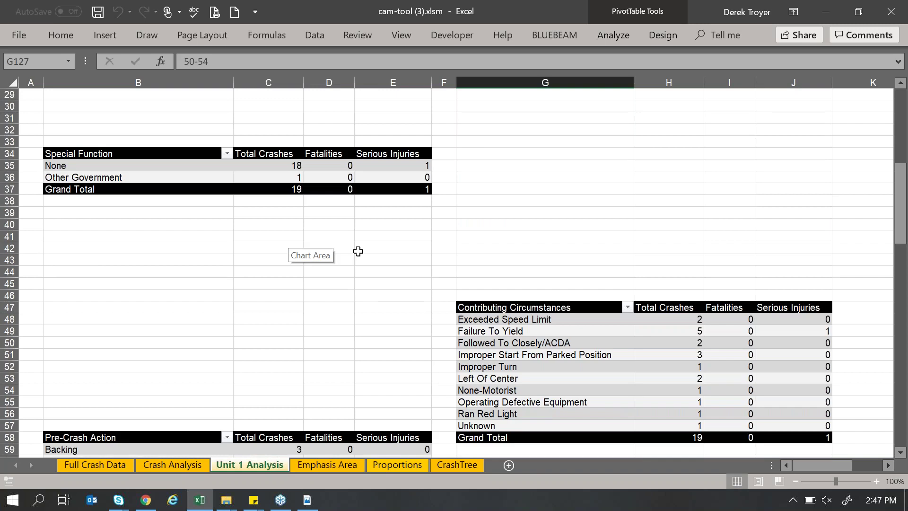
{"action": "scroll", "coordinate": [340, 276], "scroll_direction": "down", "scroll_amount": 12}
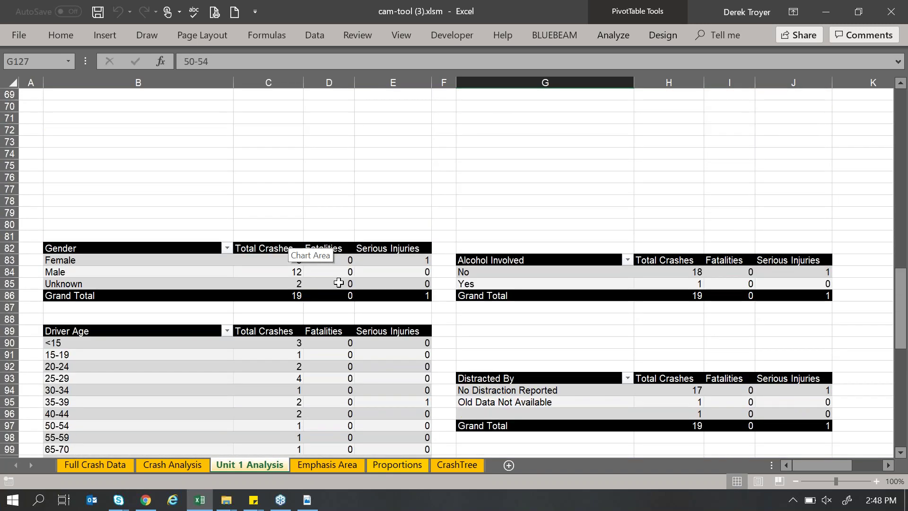
{"action": "scroll", "coordinate": [585, 312], "scroll_direction": "down", "scroll_amount": 2}
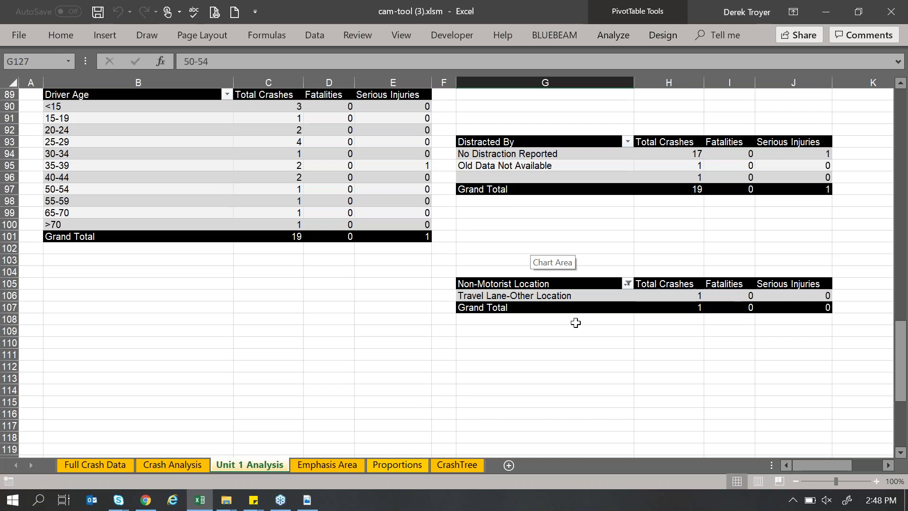
Review the Ohio SHSP fatalities, serious injuries and total crashes tables by target group and year on the Emphasis Area sheet.
{"action": "left_click", "coordinate": [312, 463]}
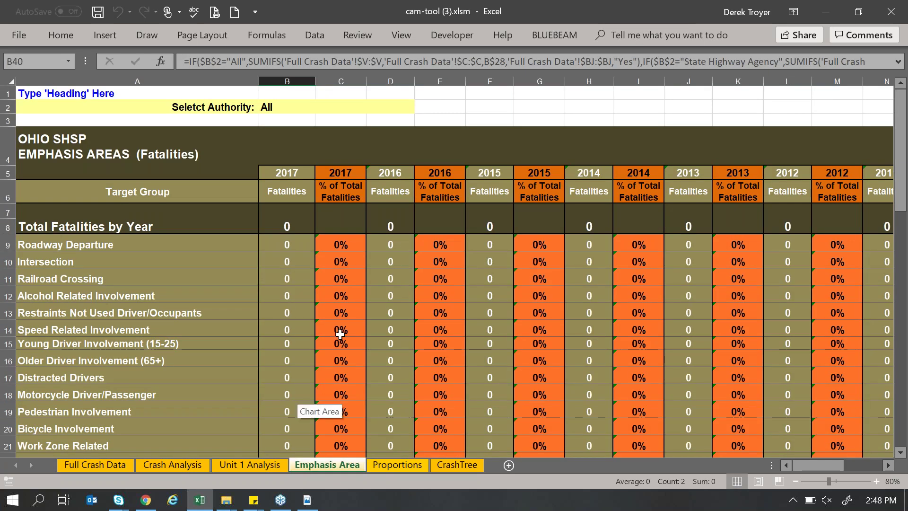
{"action": "scroll", "coordinate": [341, 334], "scroll_direction": "down", "scroll_amount": 7}
{"action": "scroll", "coordinate": [340, 333], "scroll_direction": "down", "scroll_amount": 3}
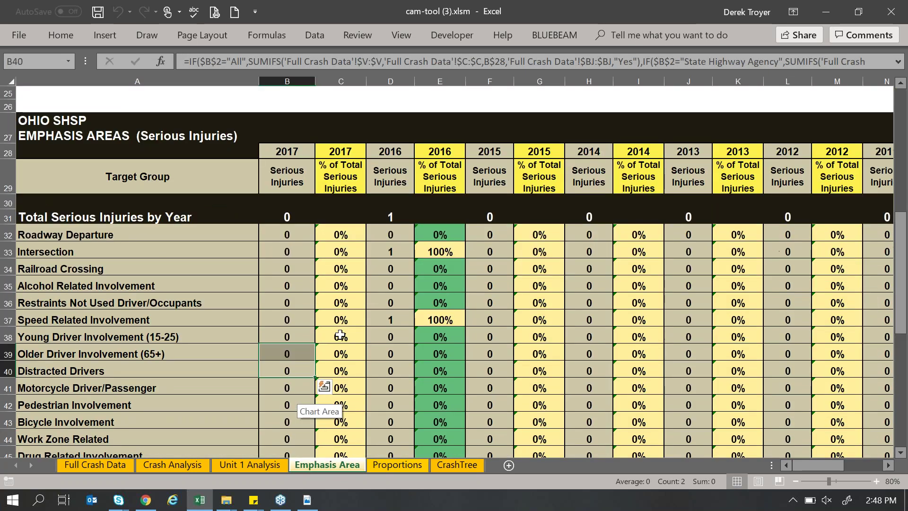
{"action": "scroll", "coordinate": [340, 334], "scroll_direction": "up", "scroll_amount": 10}
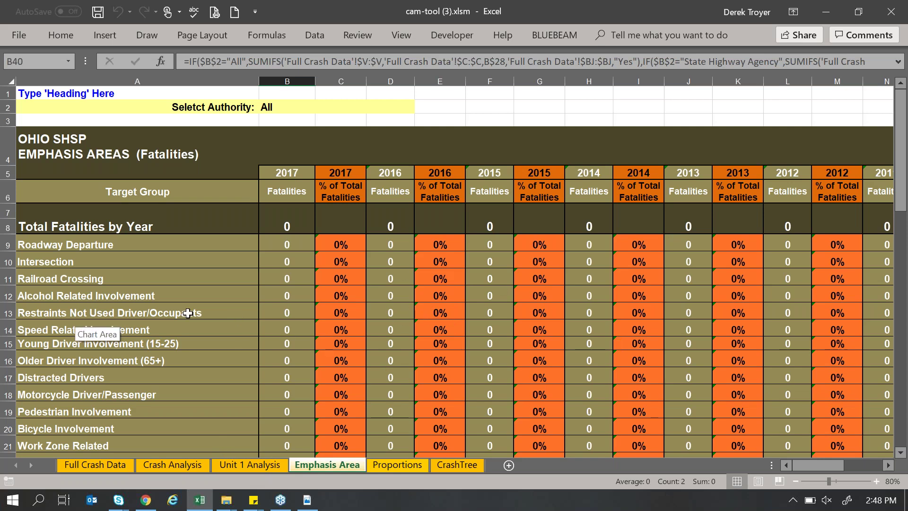
{"action": "scroll", "coordinate": [198, 264], "scroll_direction": "down", "scroll_amount": 2}
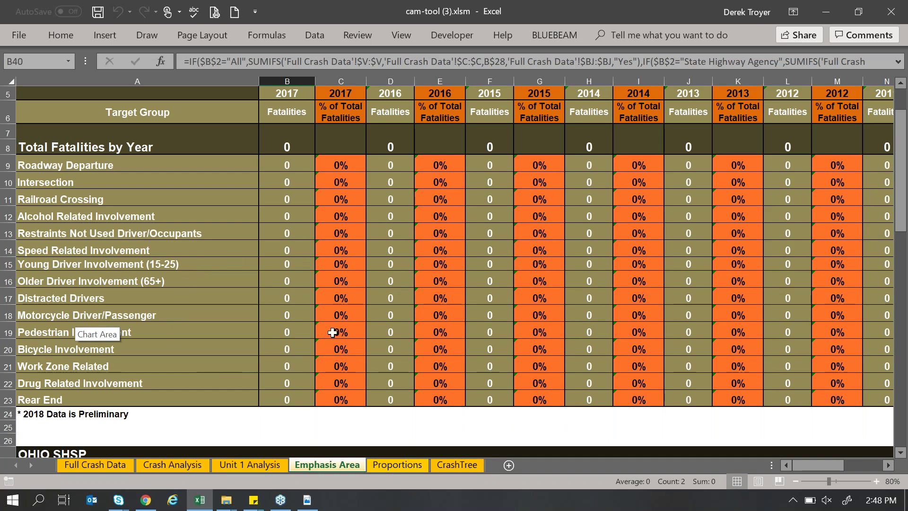
{"action": "scroll", "coordinate": [330, 321], "scroll_direction": "down", "scroll_amount": 7}
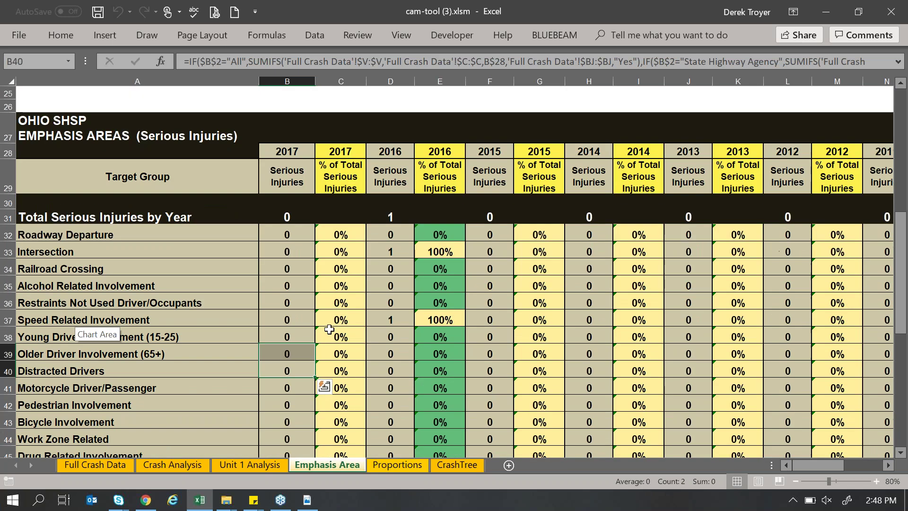
{"action": "scroll", "coordinate": [329, 330], "scroll_direction": "down", "scroll_amount": 10}
{"action": "scroll", "coordinate": [231, 251], "scroll_direction": "up", "scroll_amount": 2}
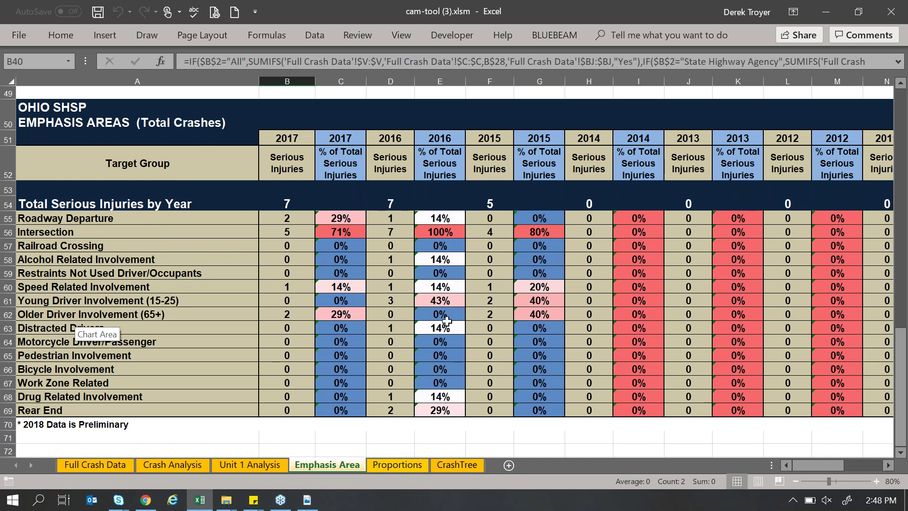
On the Proportions sheet, set the site type to Int/Rur; 4-leg minor-rd STOP.
{"action": "left_click", "coordinate": [407, 467]}
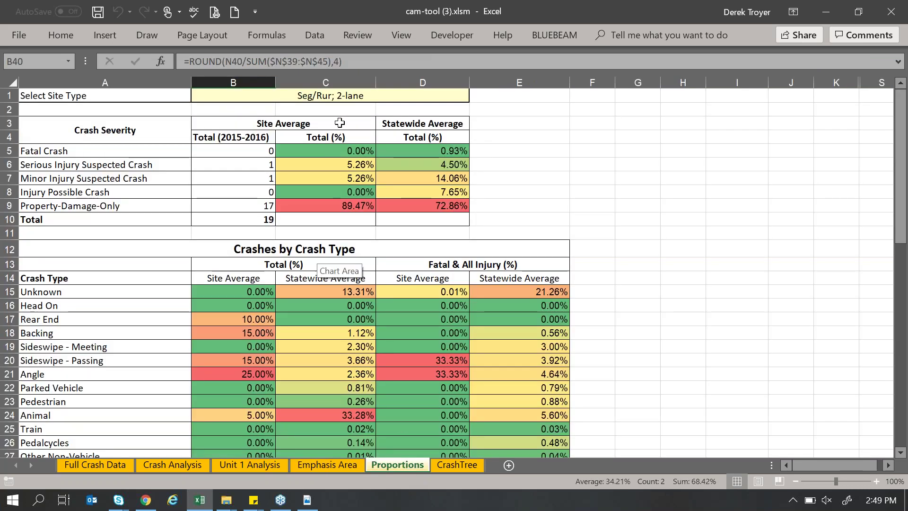
{"action": "left_click", "coordinate": [343, 96]}
{"action": "left_click", "coordinate": [475, 96]}
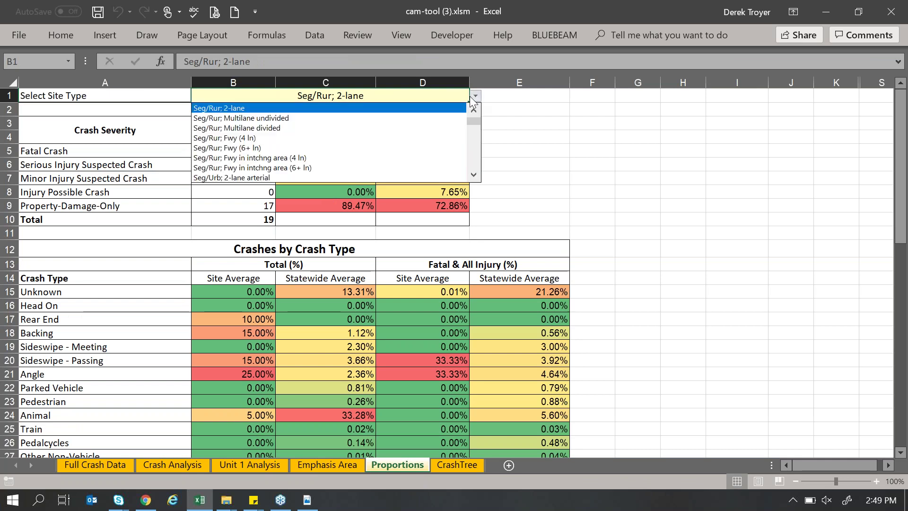
{"action": "left_click_drag", "start_coordinate": [471, 122], "coordinate": [471, 138]}
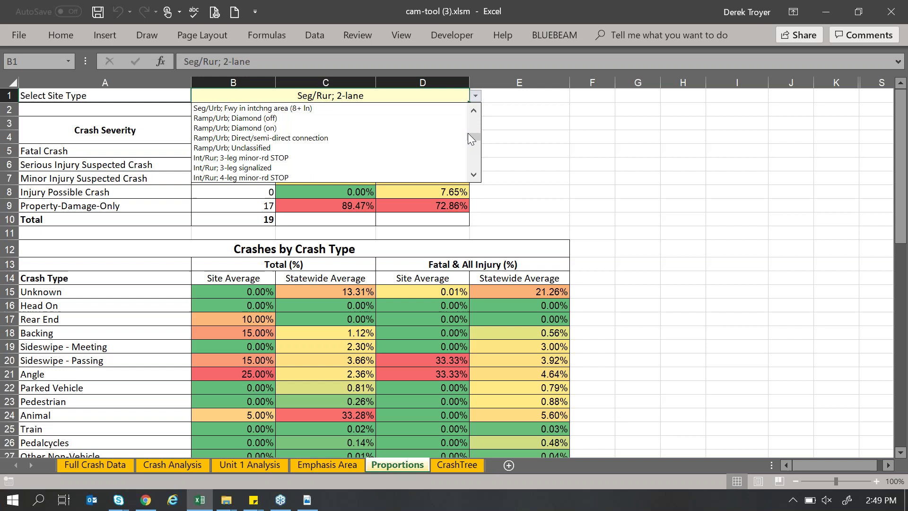
{"action": "left_click", "coordinate": [473, 177]}
{"action": "left_click", "coordinate": [473, 177]}
{"action": "left_click", "coordinate": [473, 177]}
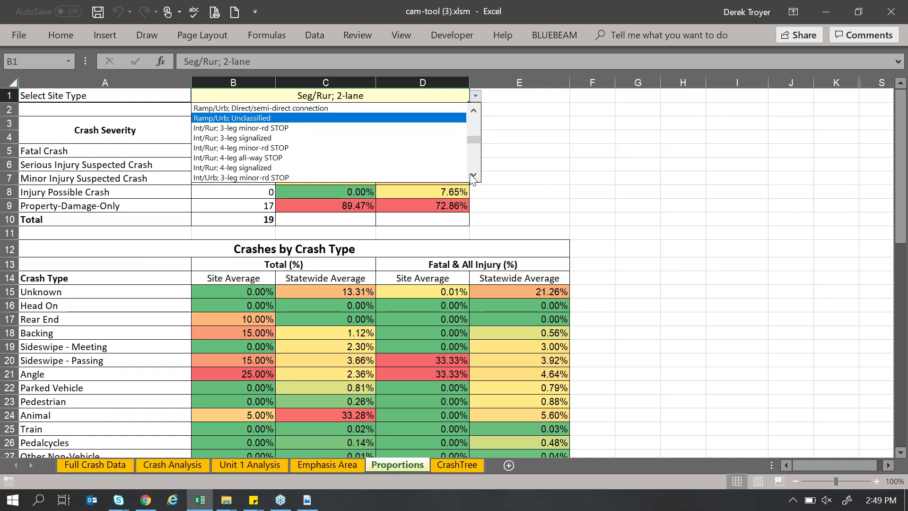
{"action": "left_click", "coordinate": [387, 149]}
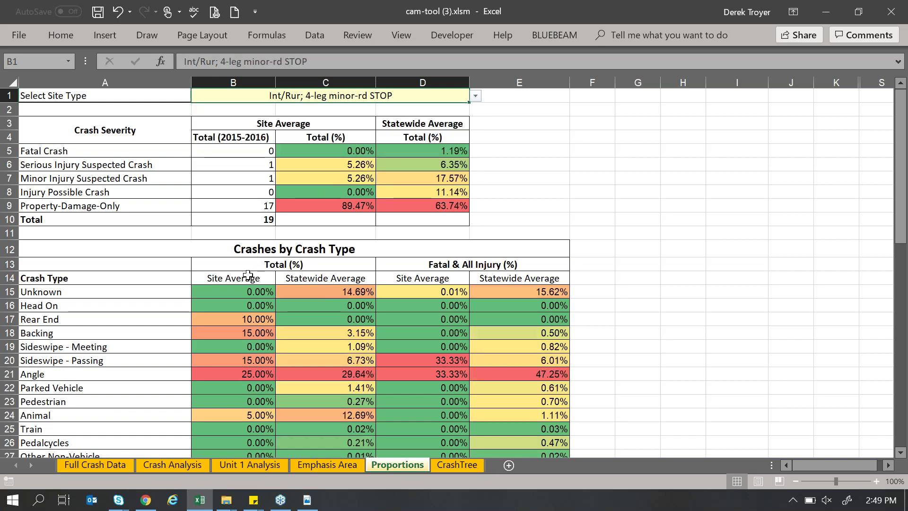
Compare the site and statewide averages for Angle and Sideswipe - Passing crashes in the Crashes by Crash Type table.
{"action": "left_click_drag", "start_coordinate": [261, 370], "coordinate": [305, 376]}
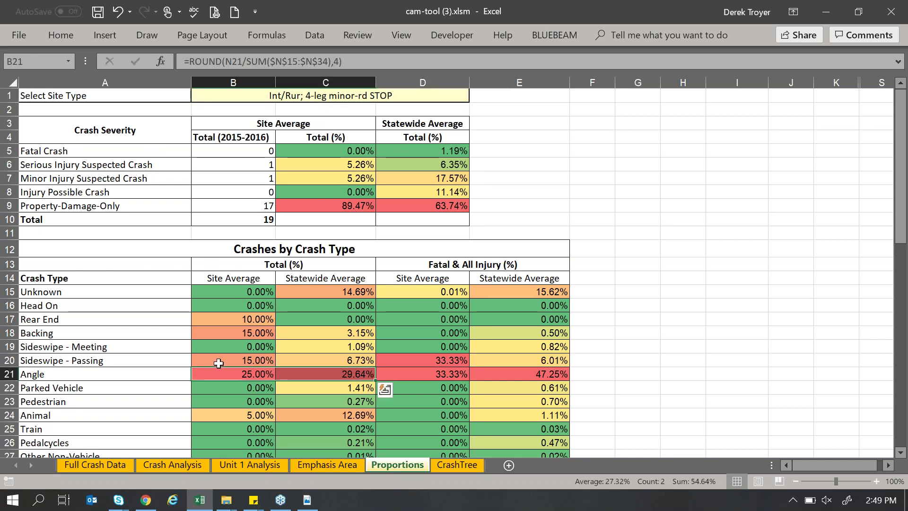
{"action": "left_click", "coordinate": [218, 362]}
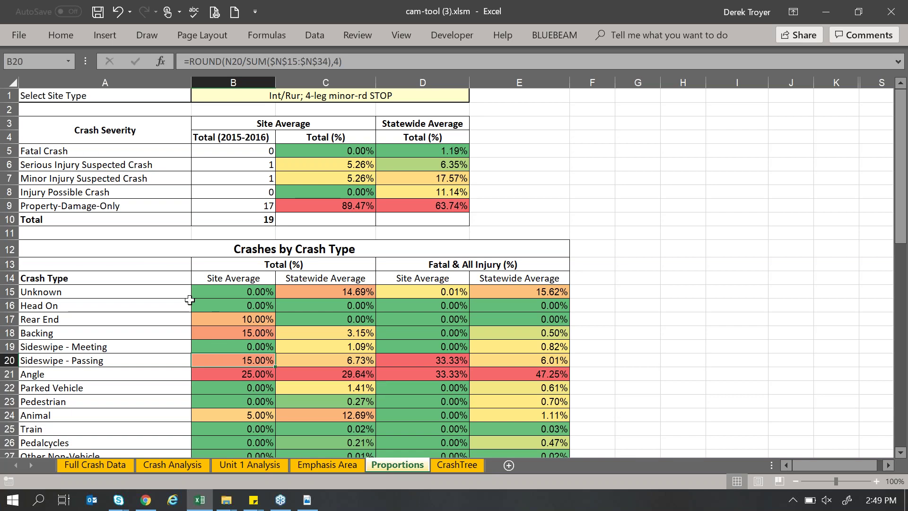
{"action": "scroll", "coordinate": [190, 299], "scroll_direction": "down", "scroll_amount": 1}
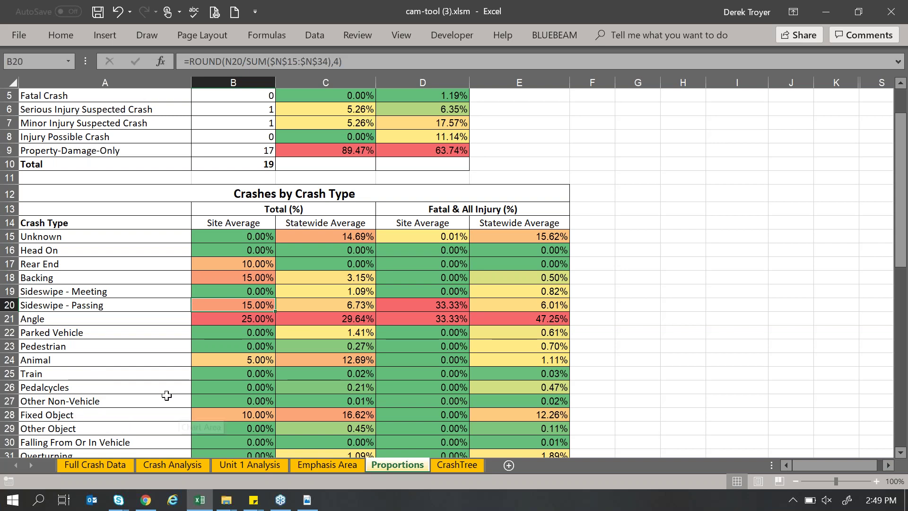
{"action": "left_click_drag", "start_coordinate": [182, 304], "coordinate": [198, 303]}
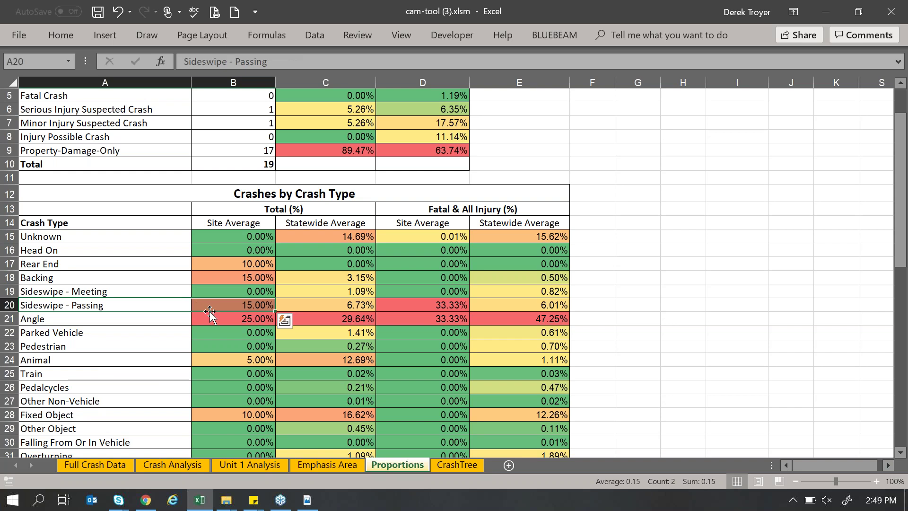
{"action": "scroll", "coordinate": [198, 312], "scroll_direction": "up", "scroll_amount": 2}
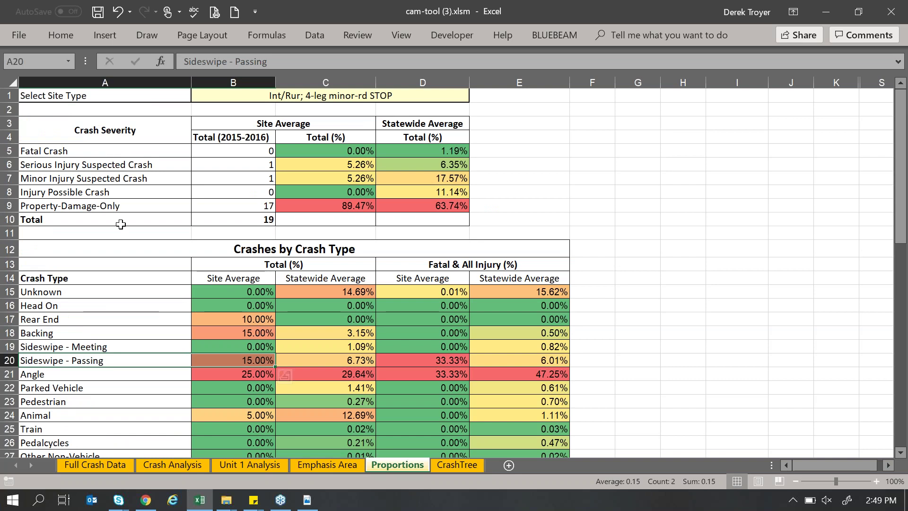
Browse the other intersection and ramp options available for the site type, keeping the current selection.
{"action": "left_click", "coordinate": [462, 96]}
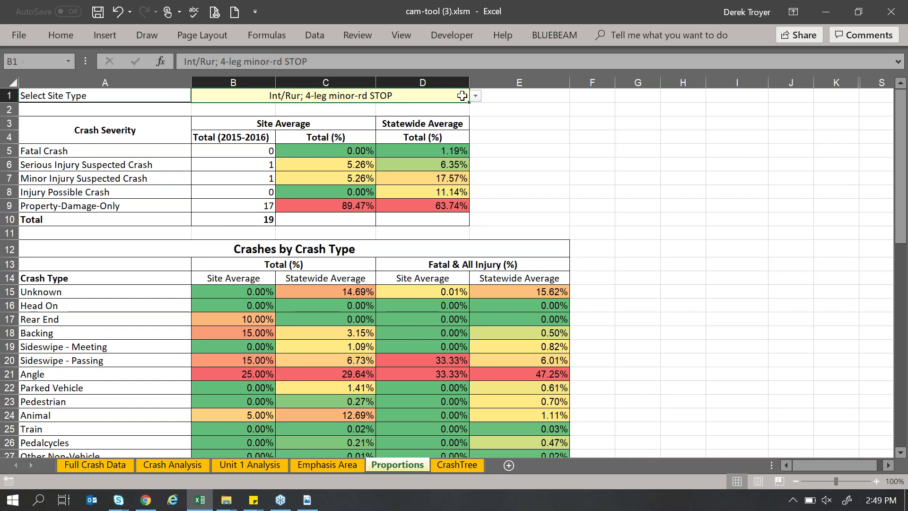
{"action": "left_click", "coordinate": [475, 96]}
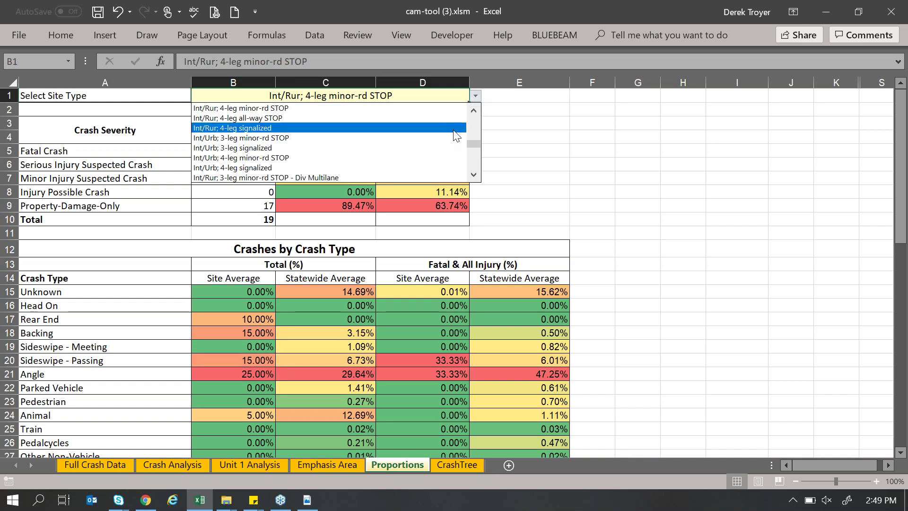
{"action": "mouse_move", "coordinate": [479, 146]}
{"action": "left_mouse_down"}
{"action": "mouse_move", "coordinate": [478, 113]}
{"action": "mouse_move", "coordinate": [466, 154]}
{"action": "left_mouse_up"}
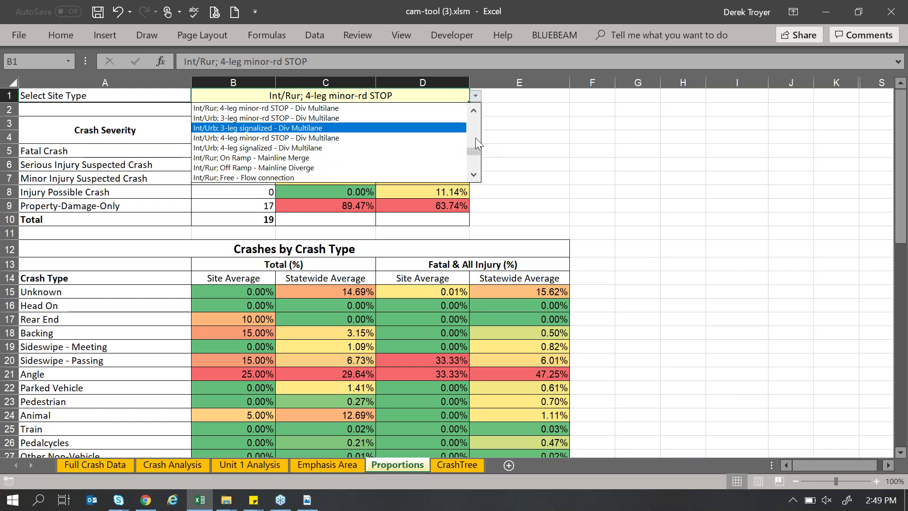
{"action": "left_click", "coordinate": [502, 169]}
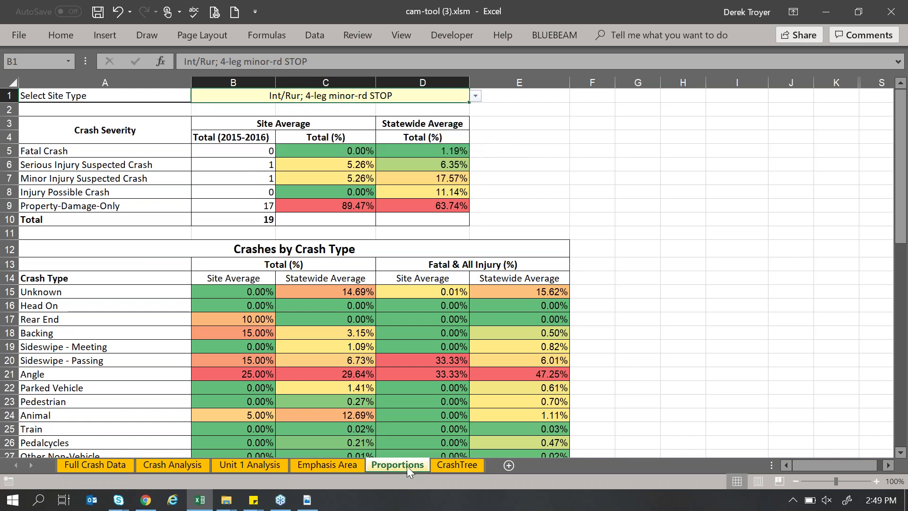
Review the CrashTree sheet's breakdown of non-intersection and intersection crashes, down to the ranked crash types in each branch.
{"action": "left_click", "coordinate": [442, 465]}
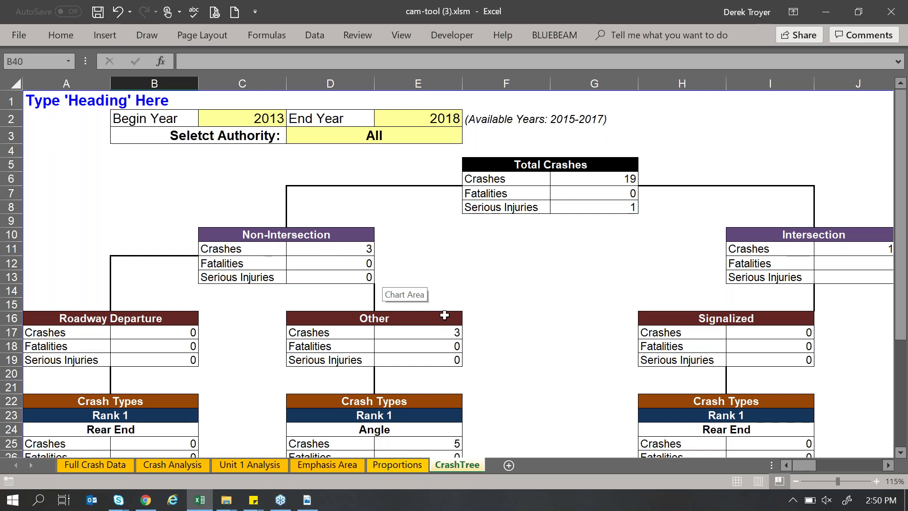
{"action": "scroll", "coordinate": [600, 389], "scroll_direction": "down", "scroll_amount": 4}
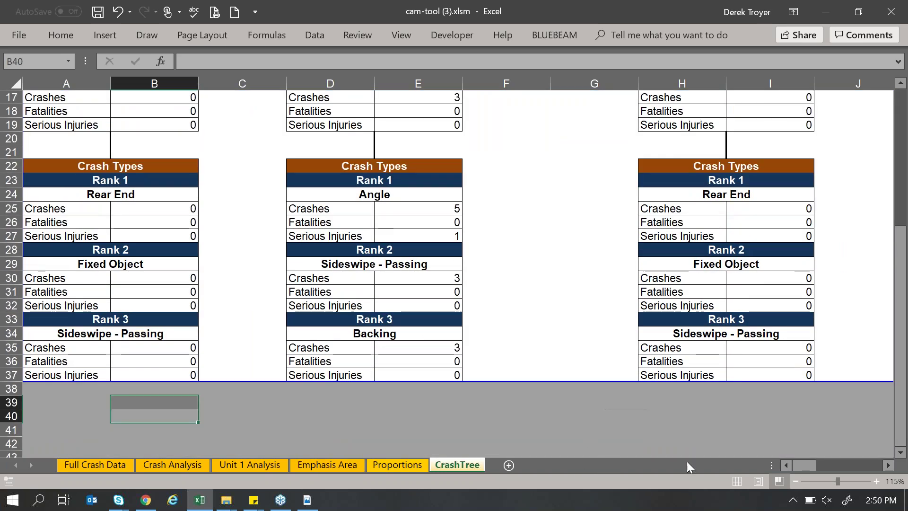
{"action": "left_click_drag", "start_coordinate": [804, 464], "coordinate": [814, 467]}
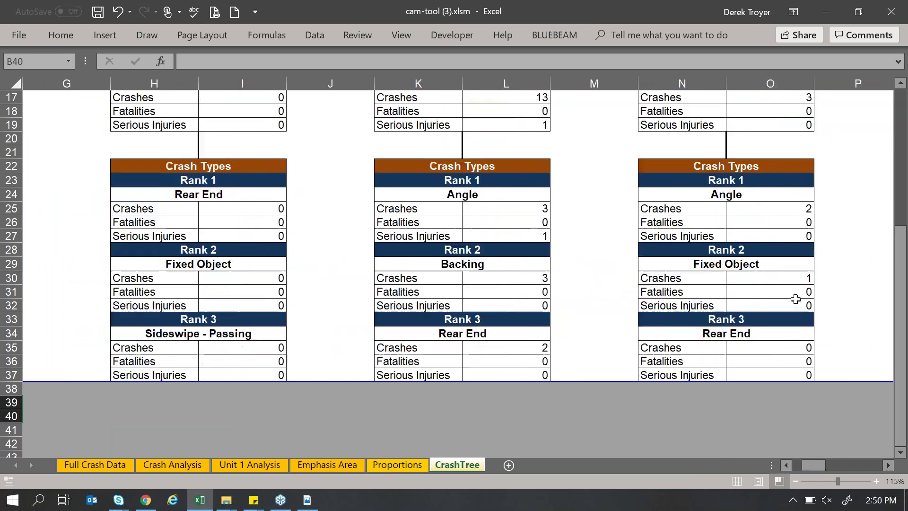
{"action": "scroll", "coordinate": [796, 283], "scroll_direction": "up", "scroll_amount": 5}
{"action": "scroll", "coordinate": [770, 294], "scroll_direction": "down", "scroll_amount": 3}
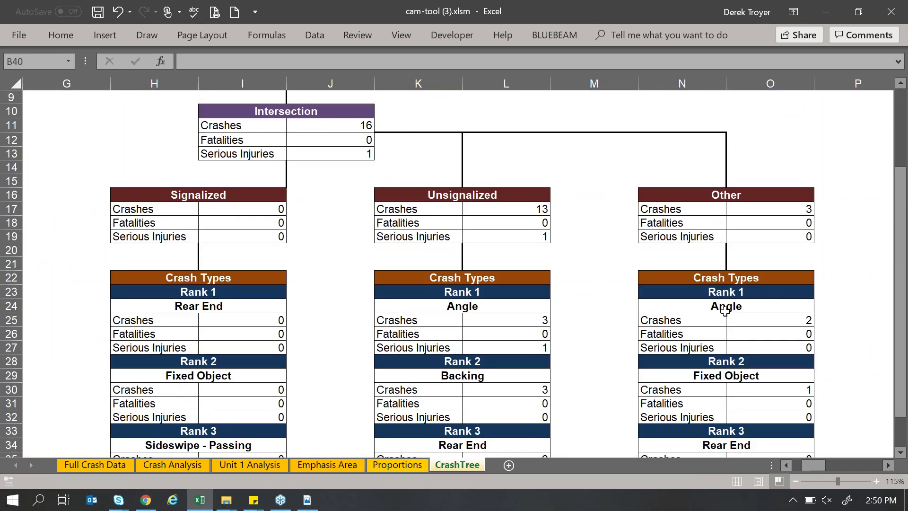
{"action": "left_click_drag", "start_coordinate": [814, 465], "coordinate": [794, 469]}
{"action": "scroll", "coordinate": [506, 350], "scroll_direction": "up", "scroll_amount": 1}
{"action": "scroll", "coordinate": [506, 349], "scroll_direction": "up", "scroll_amount": 1}
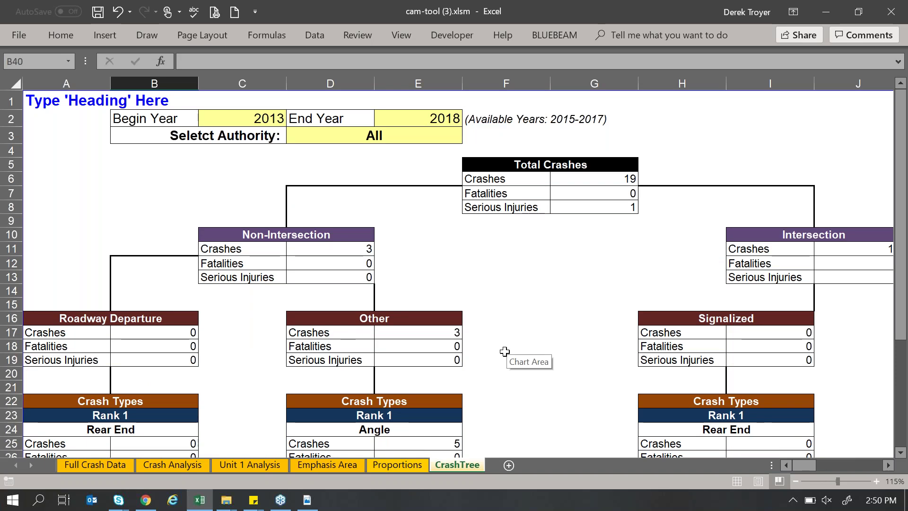
Populate the legacy crash data analysis with the CAM Tool and open the resulting Data Analysis sheet.
{"action": "key", "text": "ctrl+t"}
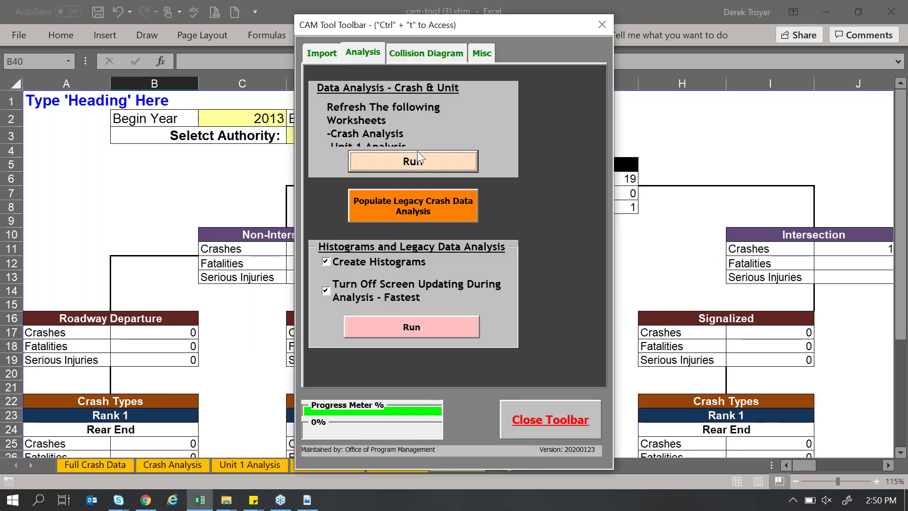
{"action": "left_click", "coordinate": [391, 210]}
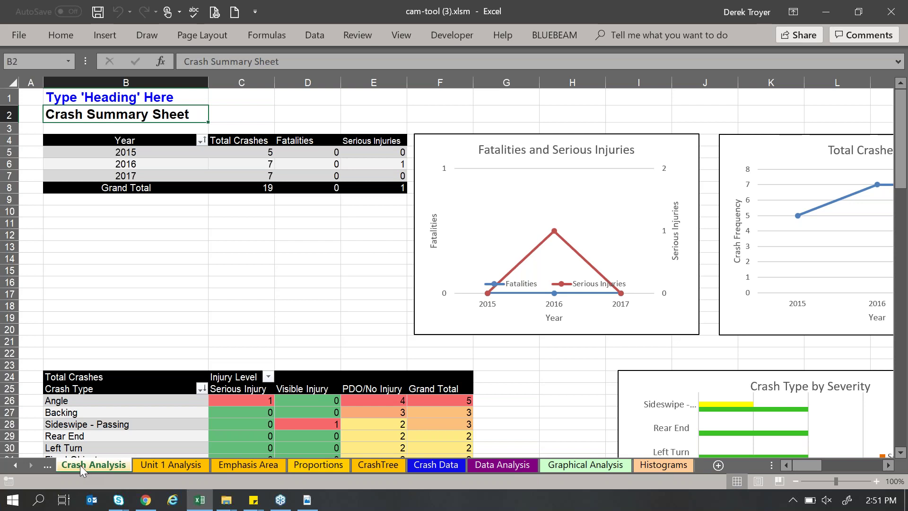
{"action": "left_click", "coordinate": [484, 465]}
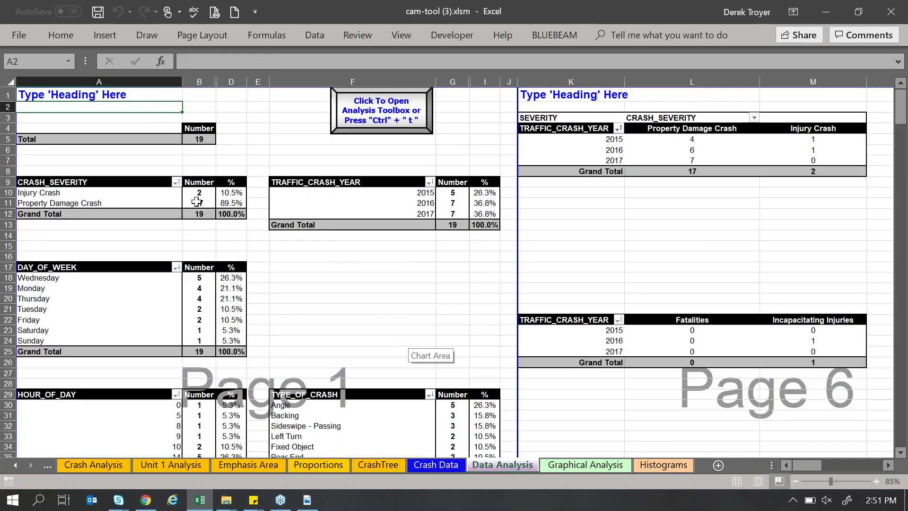
Examine the injury and property damage crash counts and percentages in the CRASH_SEVERITY table.
{"action": "left_click_drag", "start_coordinate": [148, 197], "coordinate": [220, 198]}
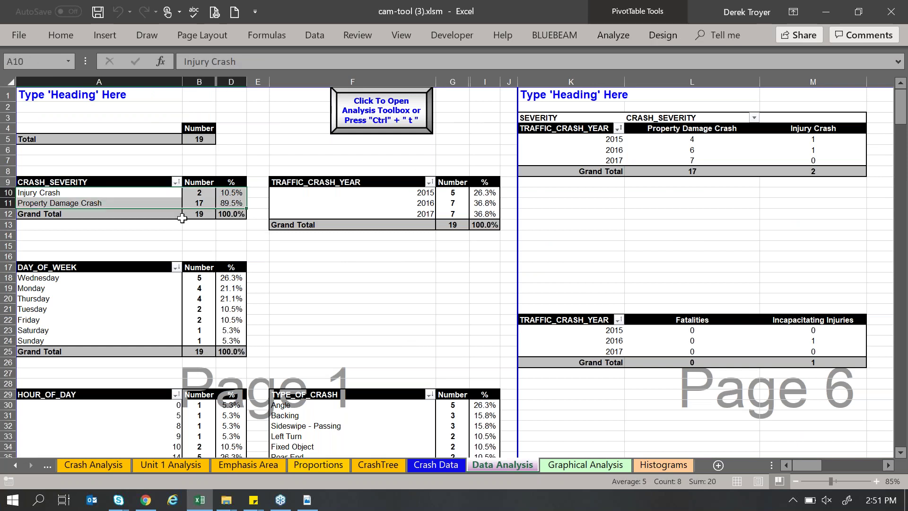
{"action": "left_click", "coordinate": [169, 197]}
{"action": "left_click", "coordinate": [212, 196]}
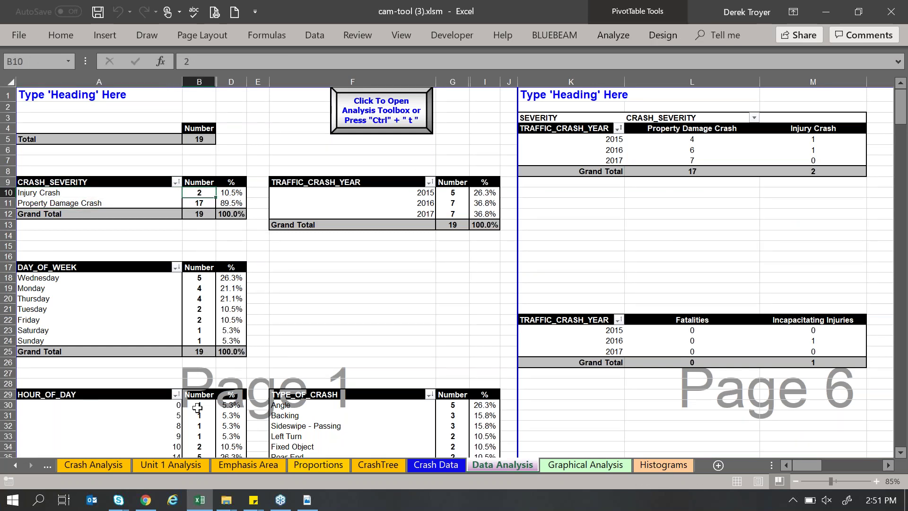
On the Crash Analysis sheet, show the Road Condition table's Total Crashes values as % of Column Total.
{"action": "left_click", "coordinate": [112, 466]}
{"action": "scroll", "coordinate": [199, 406], "scroll_direction": "down", "scroll_amount": 4}
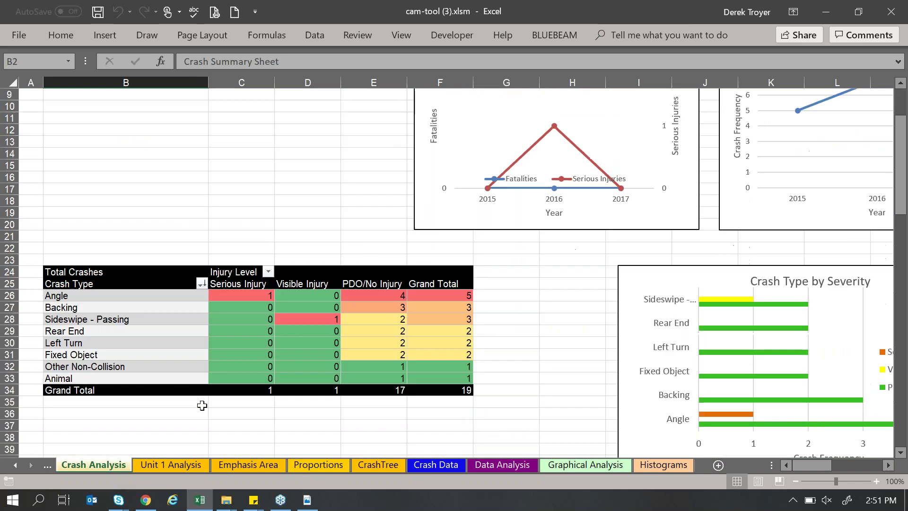
{"action": "scroll", "coordinate": [234, 345], "scroll_direction": "down", "scroll_amount": 7}
{"action": "right_click", "coordinate": [264, 296]}
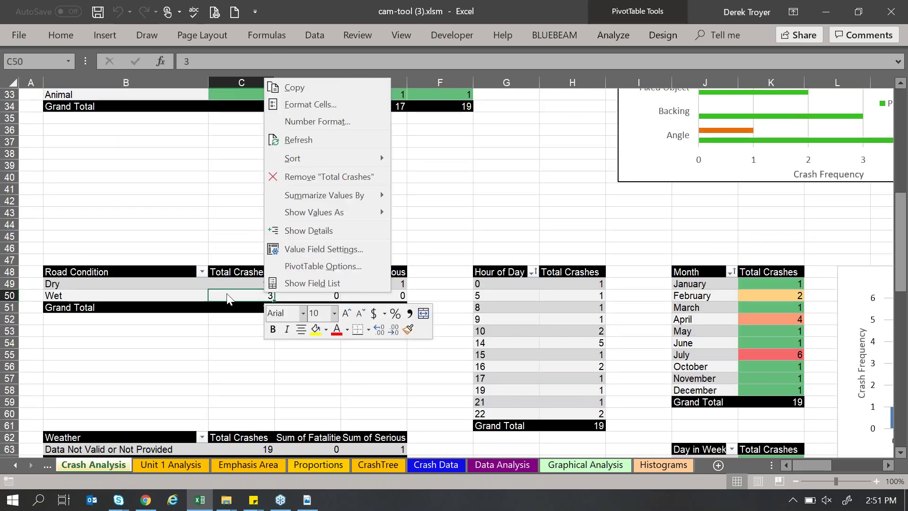
{"action": "left_click", "coordinate": [303, 230]}
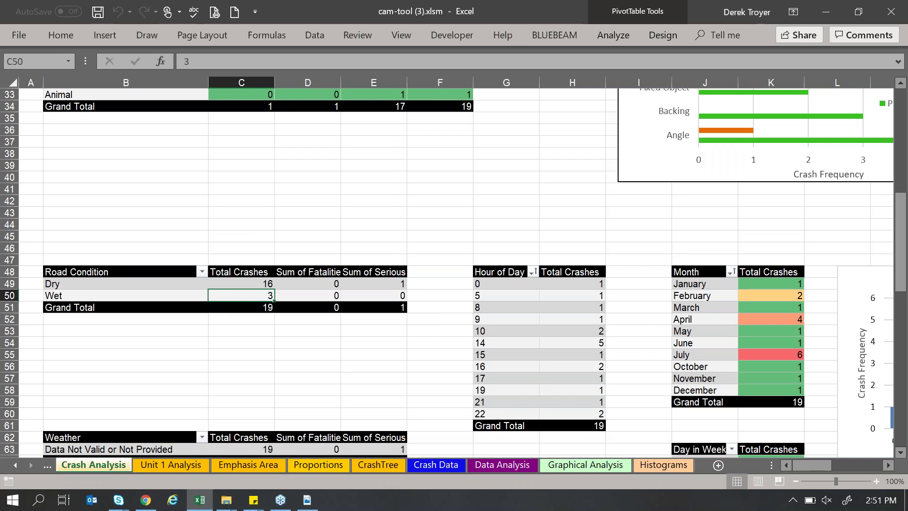
{"action": "right_click", "coordinate": [264, 300]}
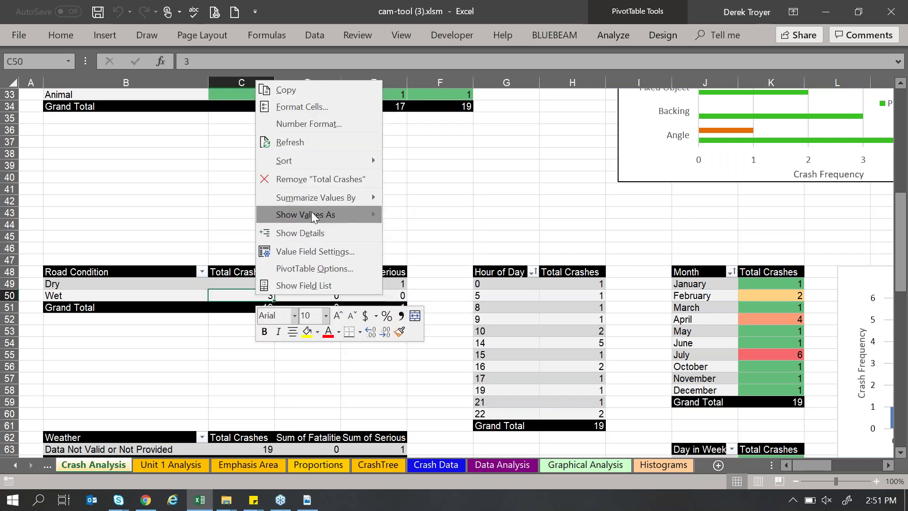
{"action": "mouse_move", "coordinate": [334, 215]}
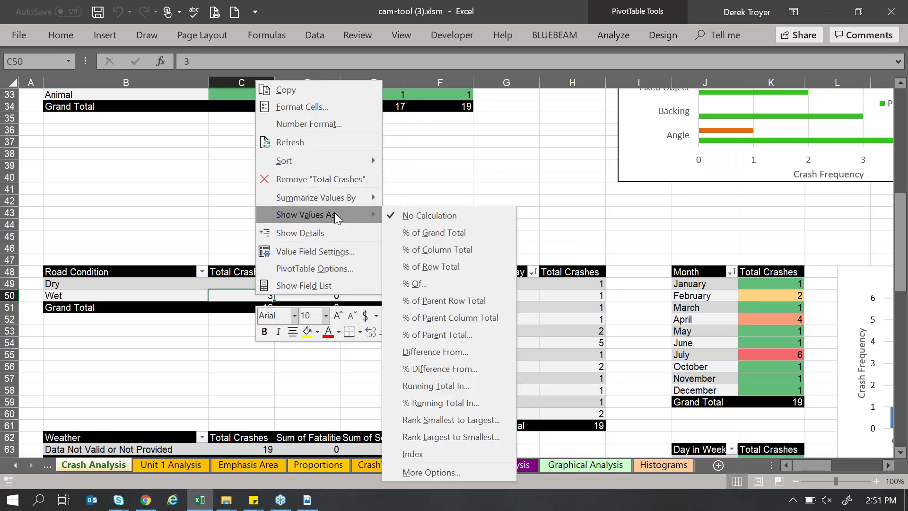
{"action": "left_click", "coordinate": [416, 249]}
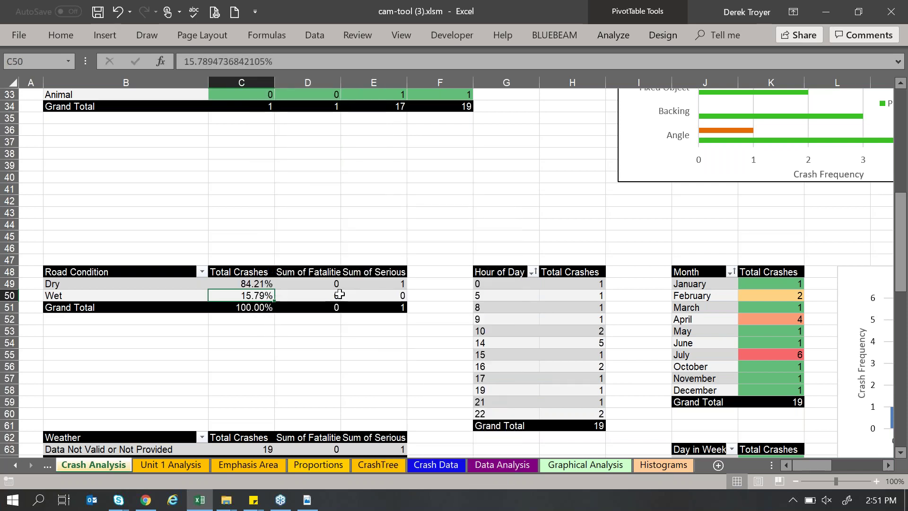
Return the Road Condition table's Total Crashes to No Calculation, and show them again as % of Column Total.
{"action": "right_click", "coordinate": [250, 297]}
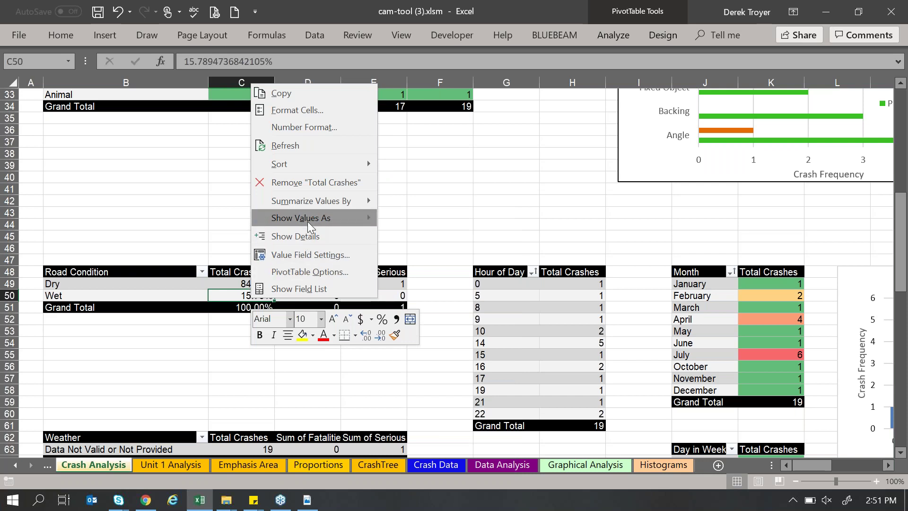
{"action": "mouse_move", "coordinate": [308, 221]}
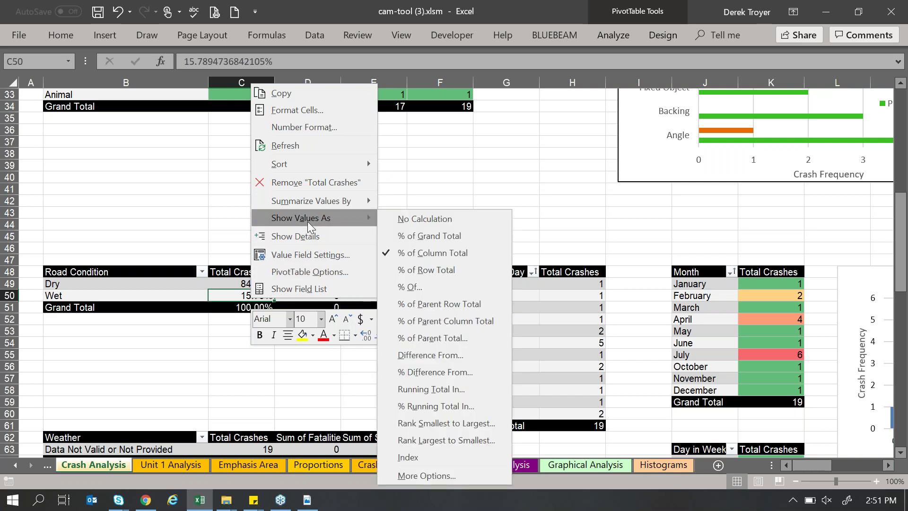
{"action": "left_click", "coordinate": [441, 220]}
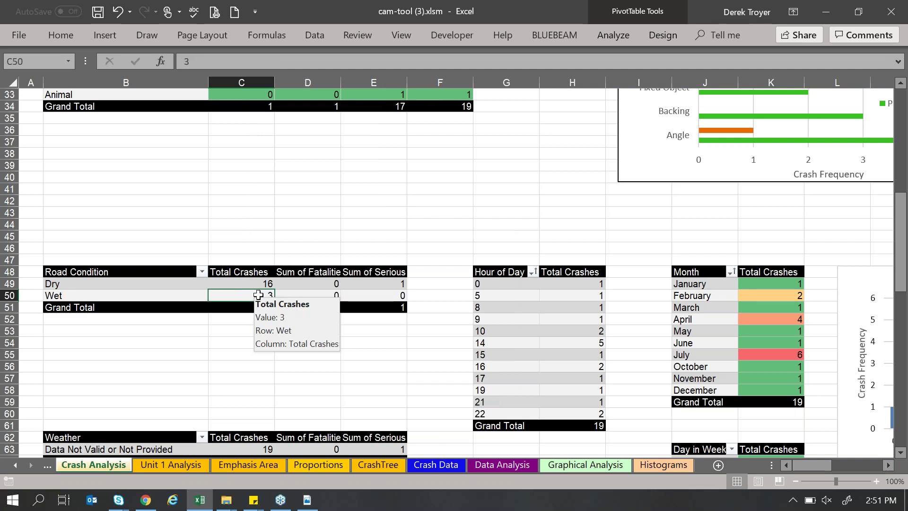
{"action": "right_click", "coordinate": [260, 294]}
{"action": "mouse_move", "coordinate": [302, 220]}
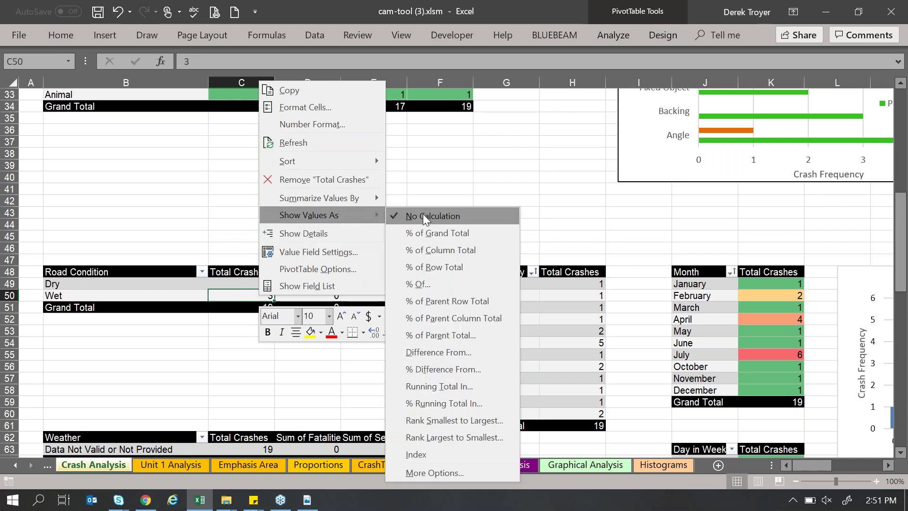
{"action": "left_click", "coordinate": [356, 259]}
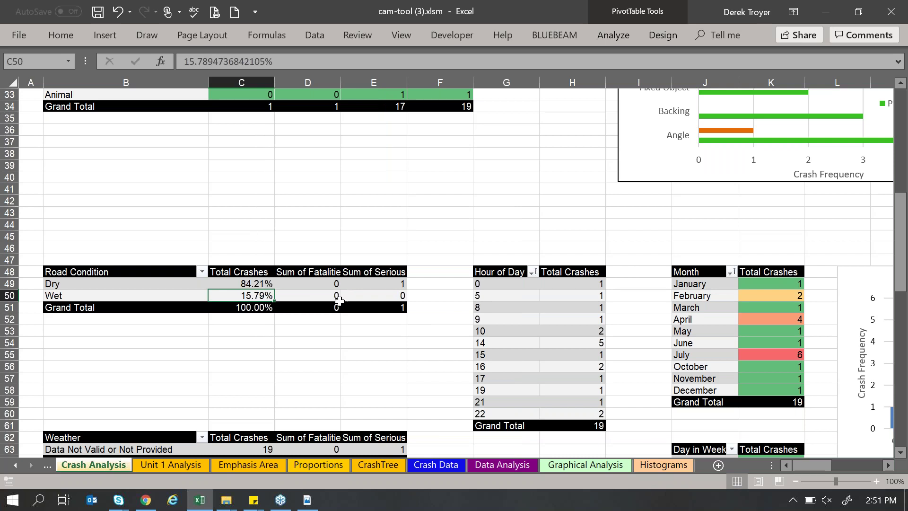
Show the values in the crash type by injury level table as % of Grand Total.
{"action": "scroll", "coordinate": [290, 262], "scroll_direction": "up", "scroll_amount": 4}
{"action": "scroll", "coordinate": [290, 265], "scroll_direction": "up", "scroll_amount": 1}
{"action": "right_click", "coordinate": [279, 268]}
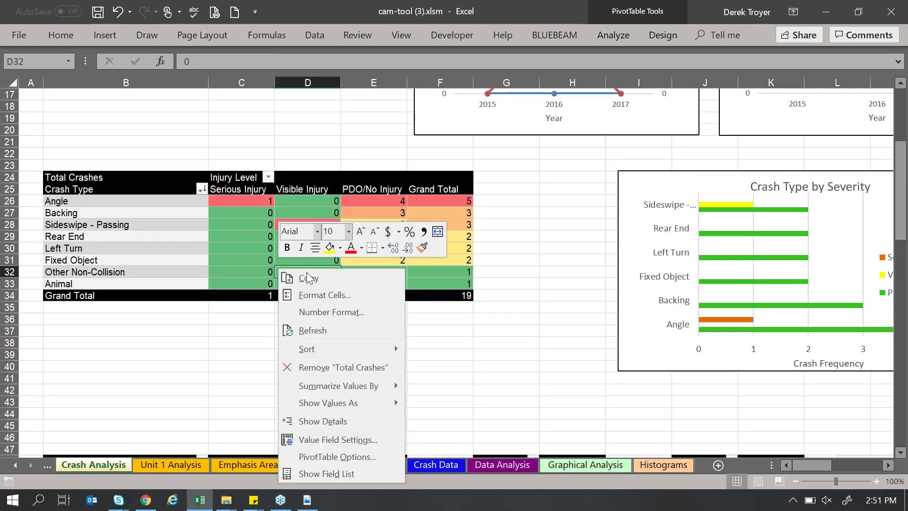
{"action": "mouse_move", "coordinate": [326, 405]}
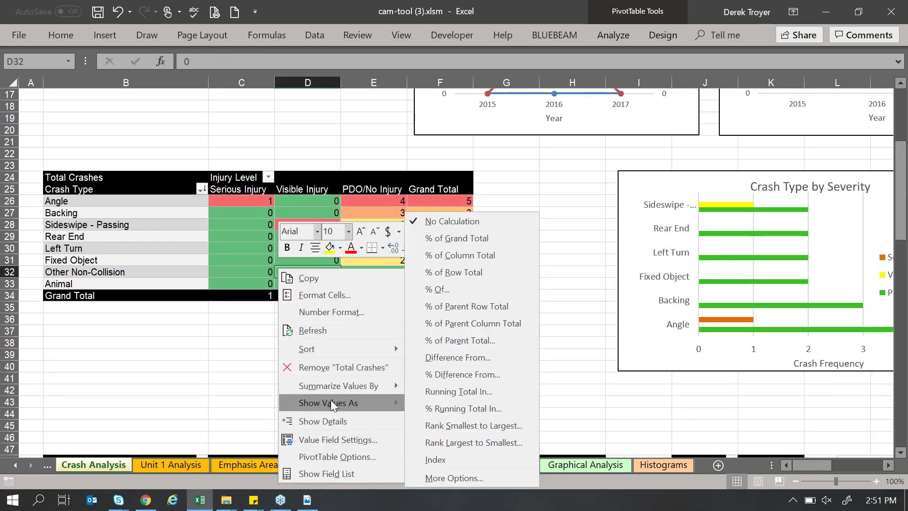
{"action": "left_click", "coordinate": [478, 238]}
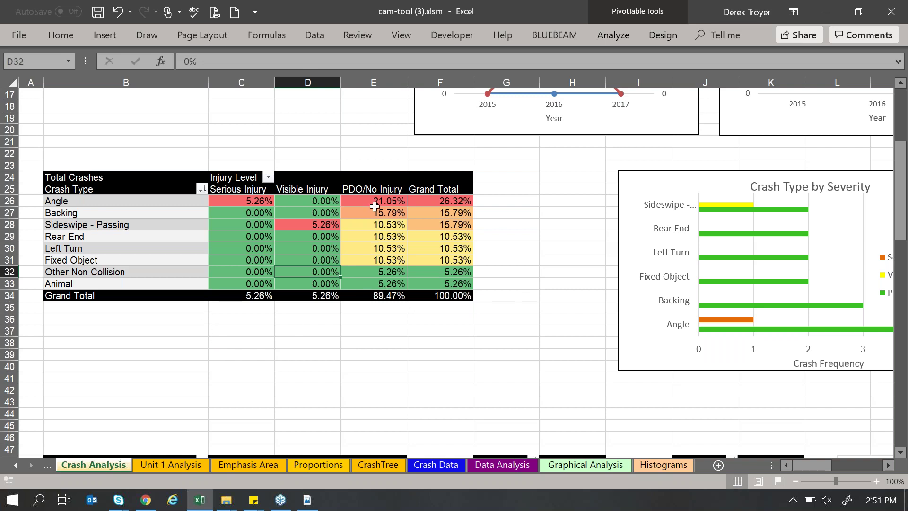
Compare the PDO/No Injury percentages by crash type with that column's grand total.
{"action": "left_click", "coordinate": [387, 299]}
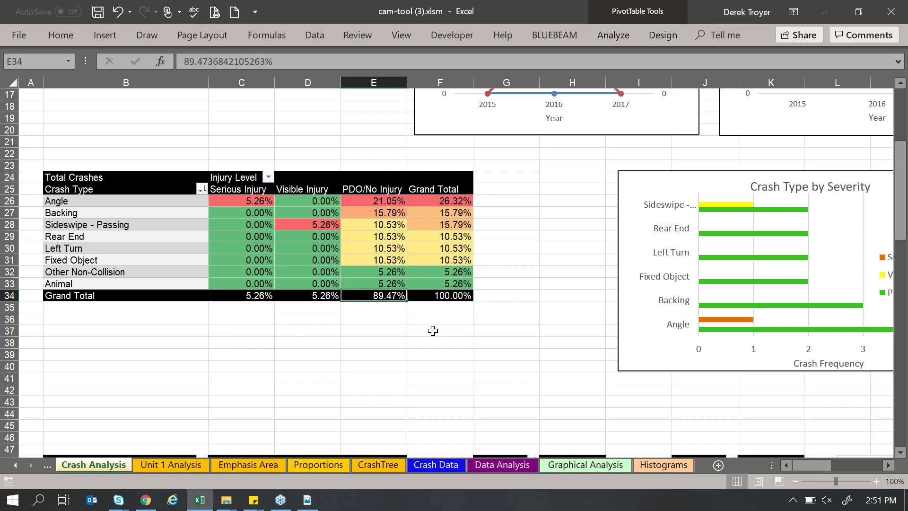
{"action": "left_click", "coordinate": [399, 199]}
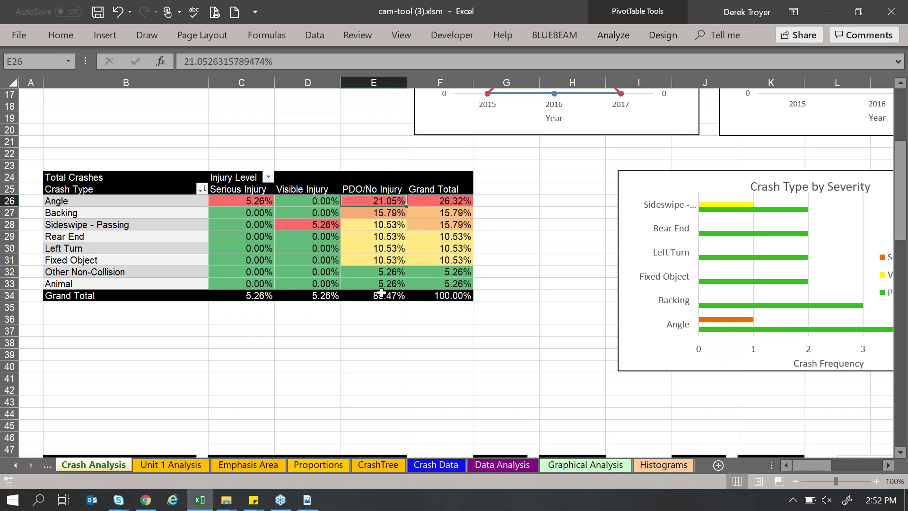
{"action": "left_click_drag", "start_coordinate": [380, 296], "coordinate": [376, 201]}
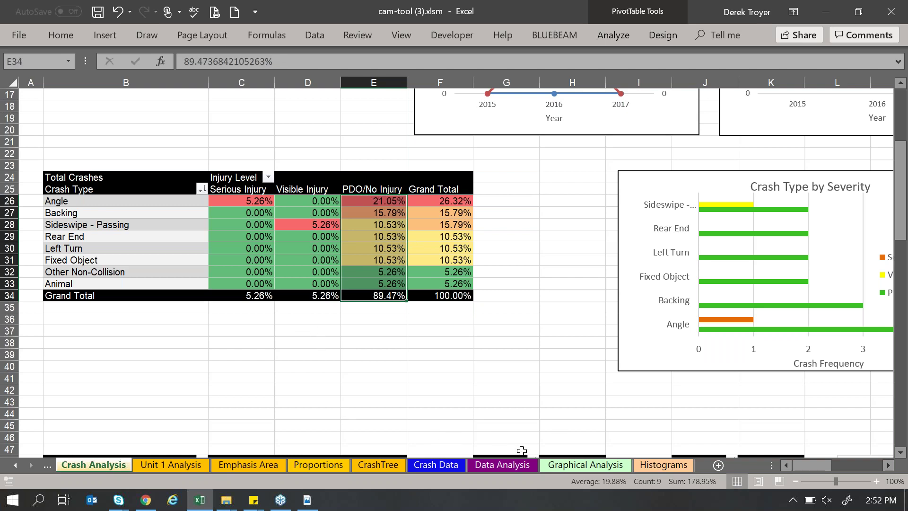
Look through the Crash Data, Data Analysis and Graphical Analysis sheets, and view the whole logpoint frequency chart on the Histograms sheet.
{"action": "left_click", "coordinate": [438, 463]}
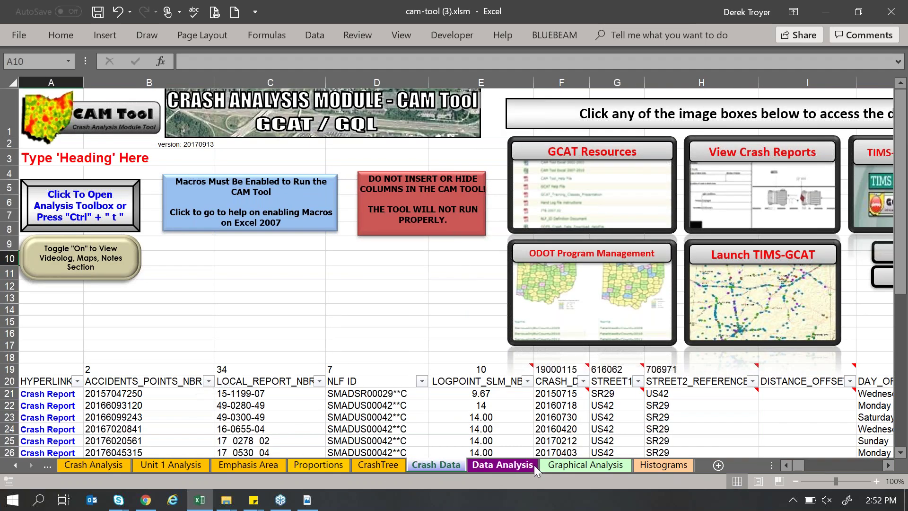
{"action": "left_click", "coordinate": [509, 464]}
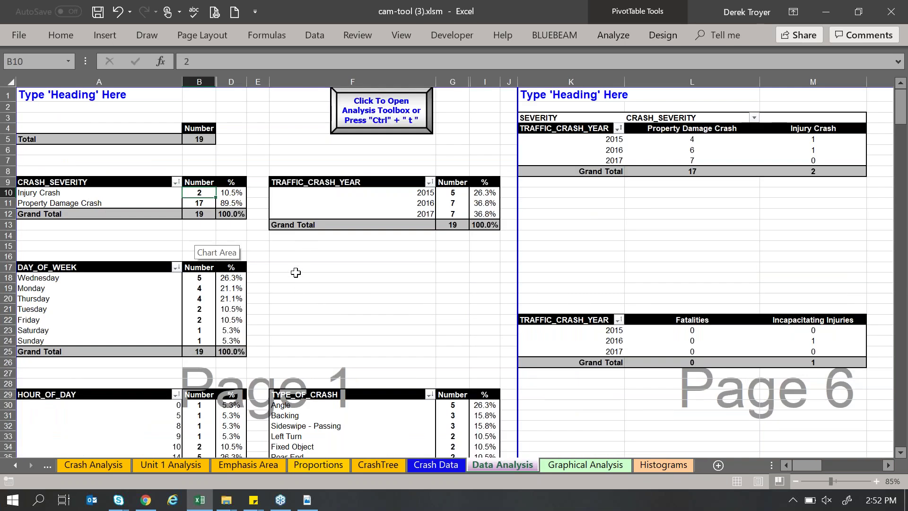
{"action": "scroll", "coordinate": [295, 272], "scroll_direction": "down", "scroll_amount": 1}
{"action": "left_click", "coordinate": [580, 466]}
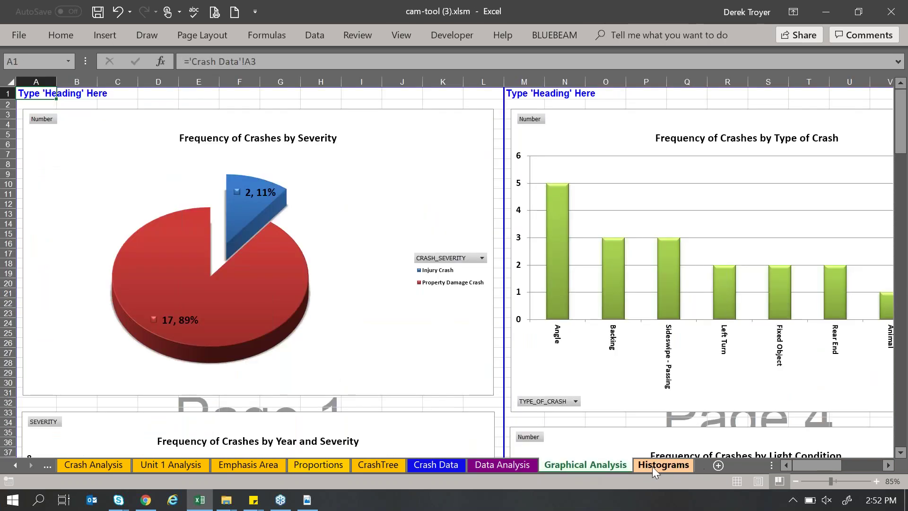
{"action": "left_click", "coordinate": [659, 464]}
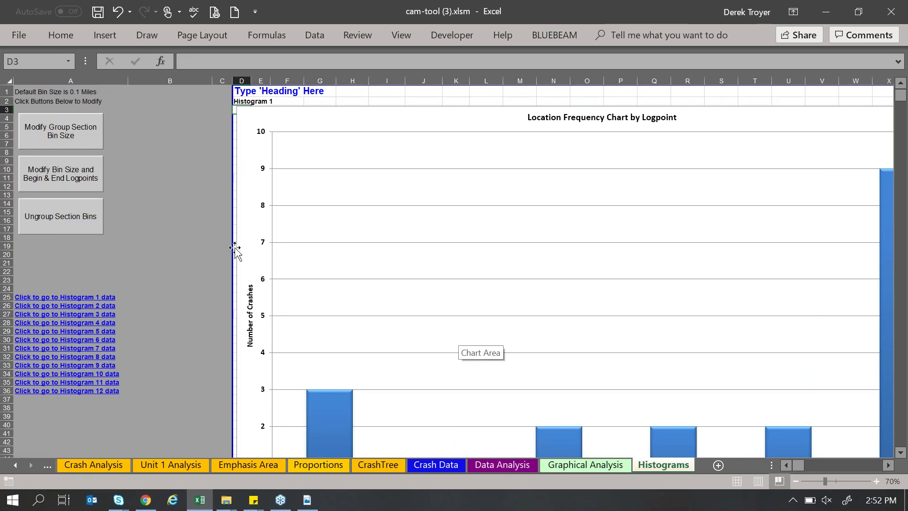
{"action": "left_click", "coordinate": [191, 244]}
{"action": "scroll", "coordinate": [191, 242], "scroll_direction": "down", "scroll_amount": 1}
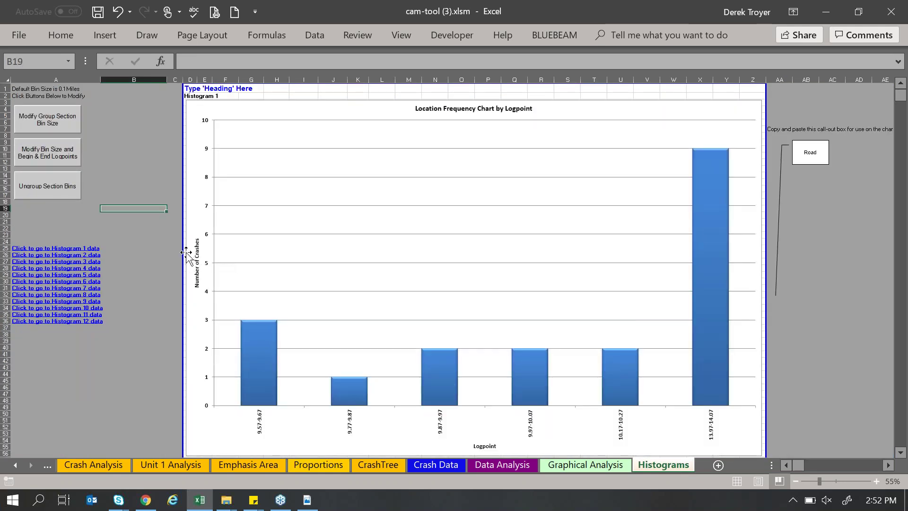
Generate the collision diagram for the imported crashes with the CAM Tool.
{"action": "key", "text": "ctrl+t"}
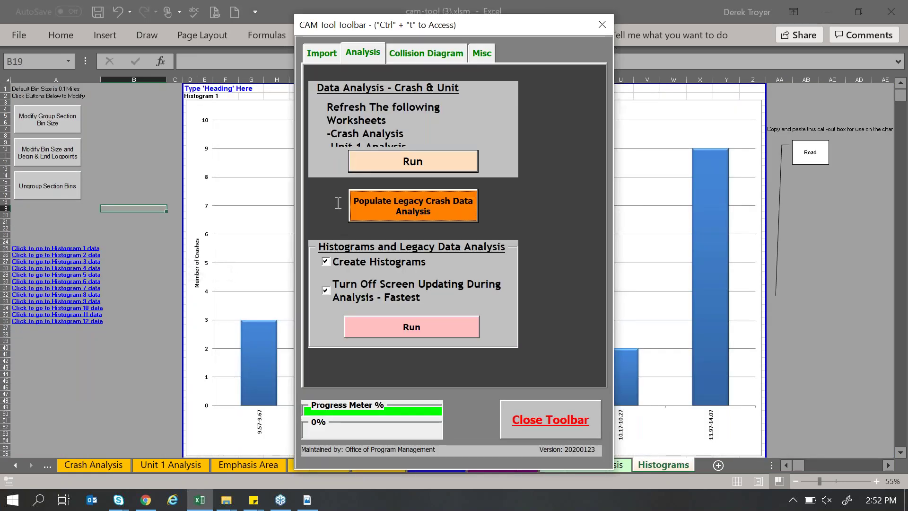
{"action": "left_click", "coordinate": [419, 54]}
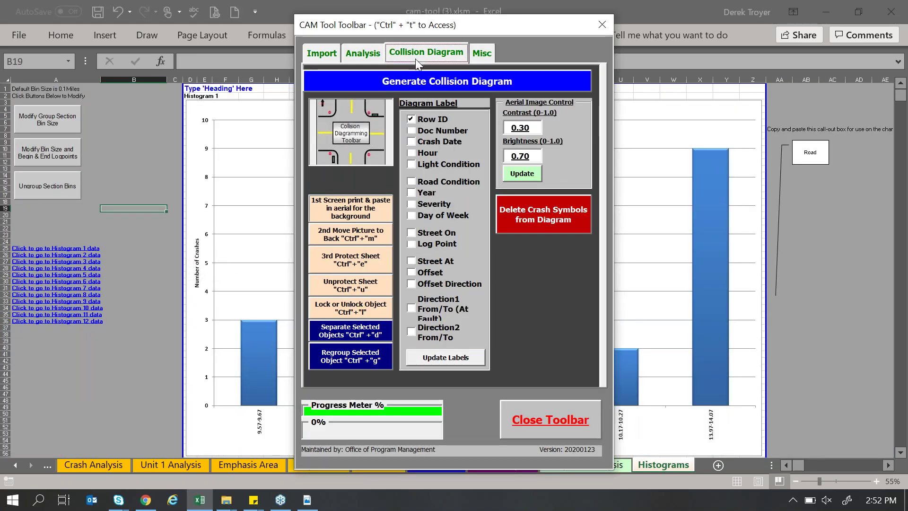
{"action": "left_click", "coordinate": [412, 83]}
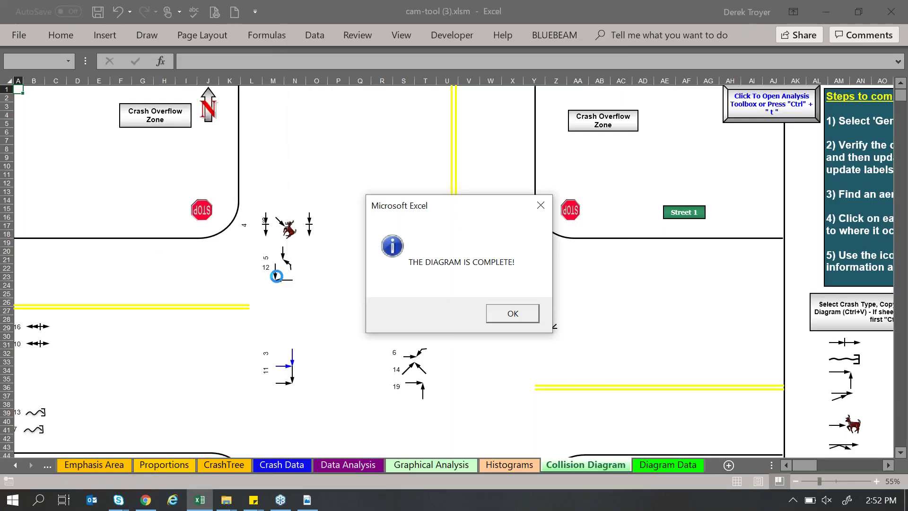
Dismiss the completion message and return to the generated collision diagram.
{"action": "left_click", "coordinate": [506, 314]}
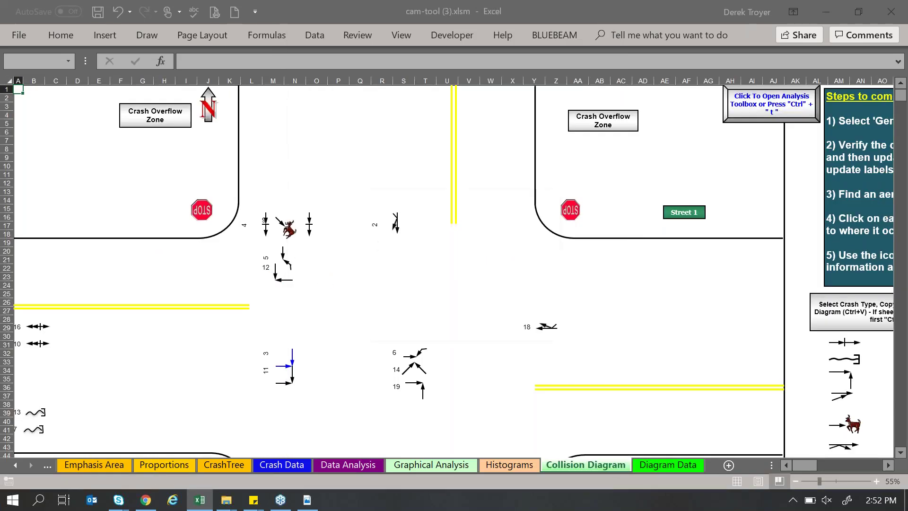
{"action": "left_click", "coordinate": [413, 287]}
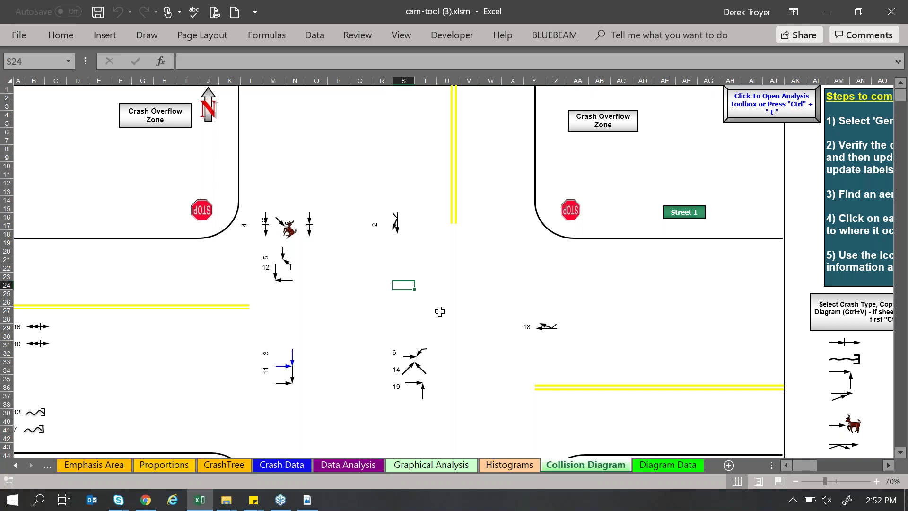
Unhide the Rate Calc Sheet and look over its intersection and section crash rate analysis tools.
{"action": "right_click", "coordinate": [655, 464]}
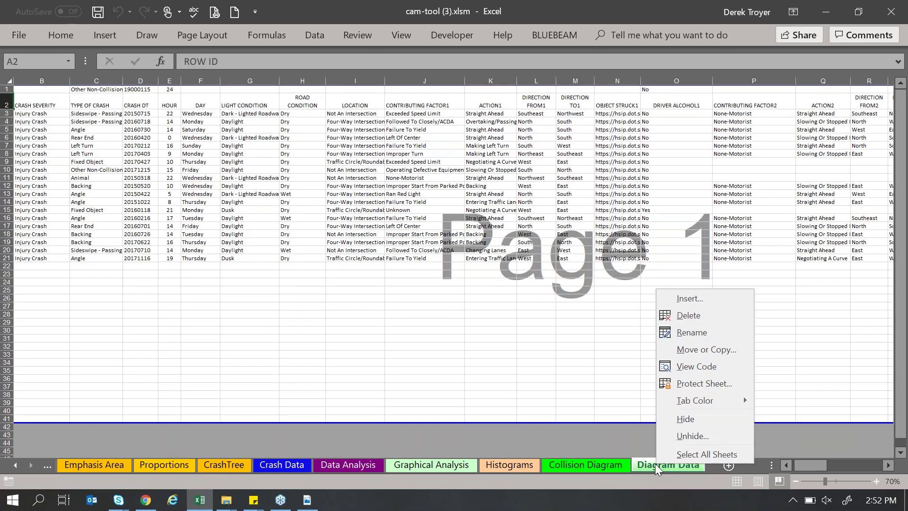
{"action": "left_click", "coordinate": [685, 438]}
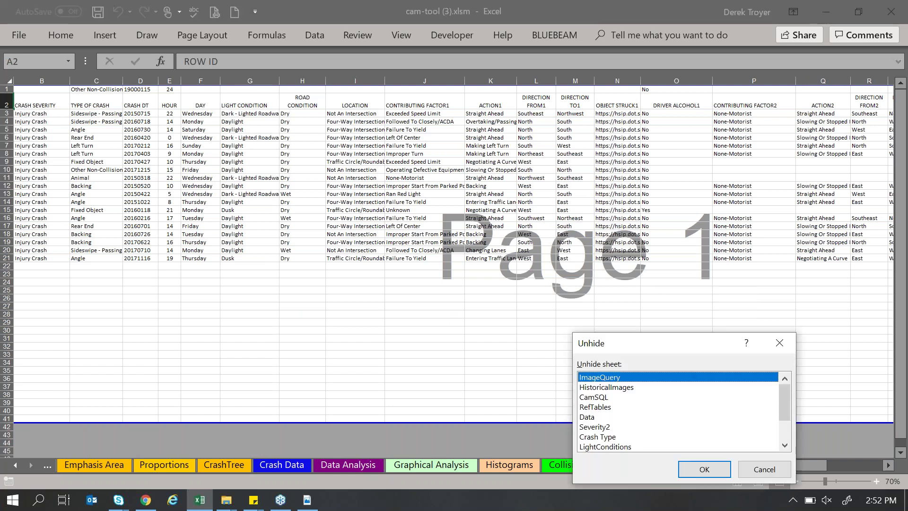
{"action": "left_click", "coordinate": [644, 427]}
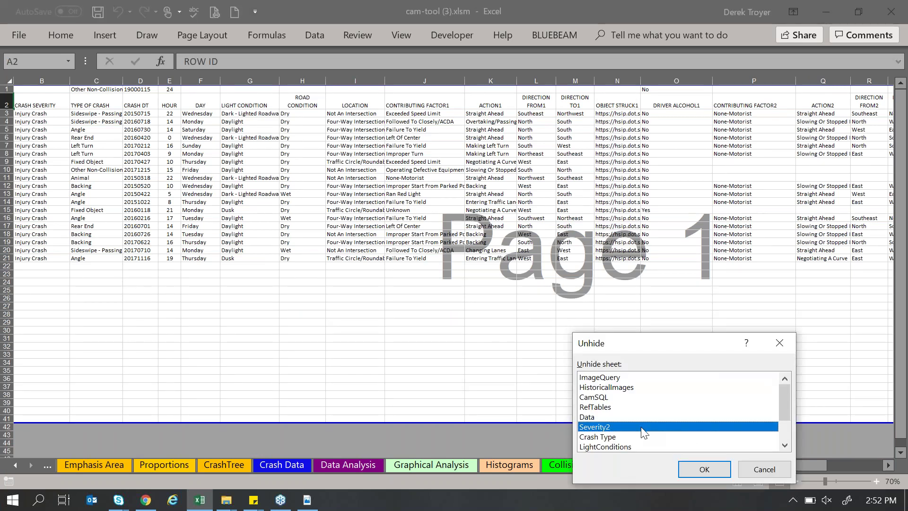
{"action": "scroll", "coordinate": [644, 432], "scroll_direction": "down", "scroll_amount": 2}
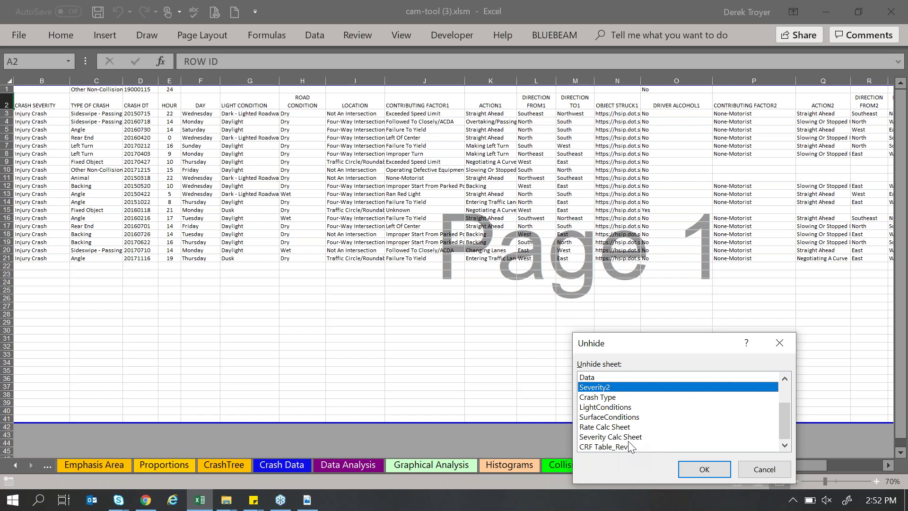
{"action": "left_click", "coordinate": [625, 447]}
{"action": "scroll", "coordinate": [629, 446], "scroll_direction": "up", "scroll_amount": 2}
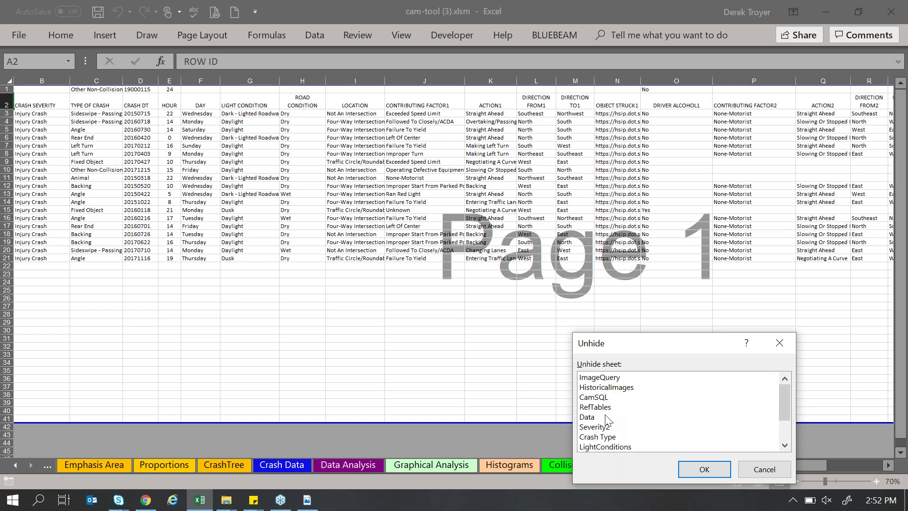
{"action": "scroll", "coordinate": [630, 435], "scroll_direction": "down", "scroll_amount": 2}
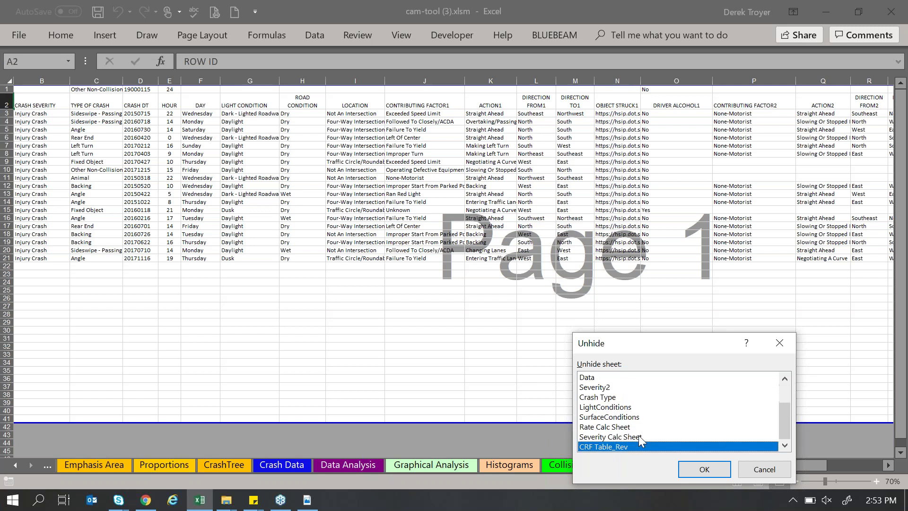
{"action": "left_click", "coordinate": [639, 427]}
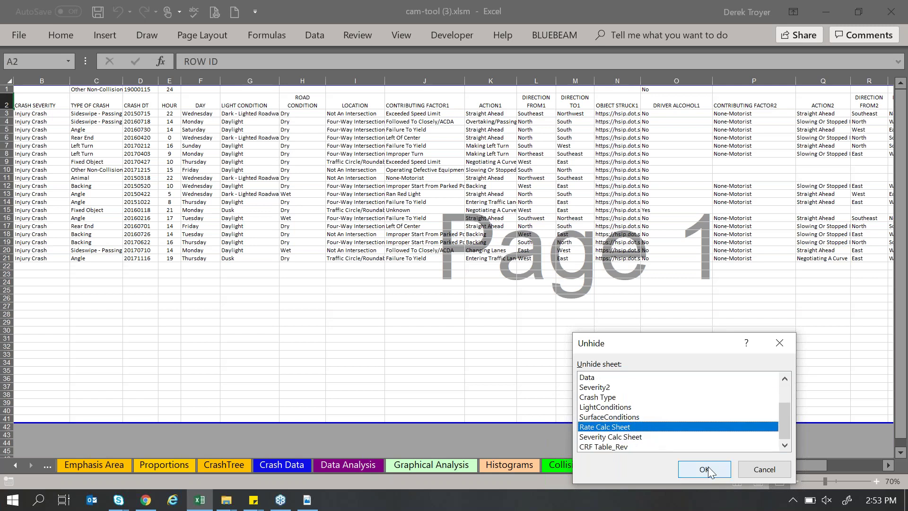
{"action": "left_click", "coordinate": [704, 469]}
{"action": "scroll", "coordinate": [470, 398], "scroll_direction": "down", "scroll_amount": 5}
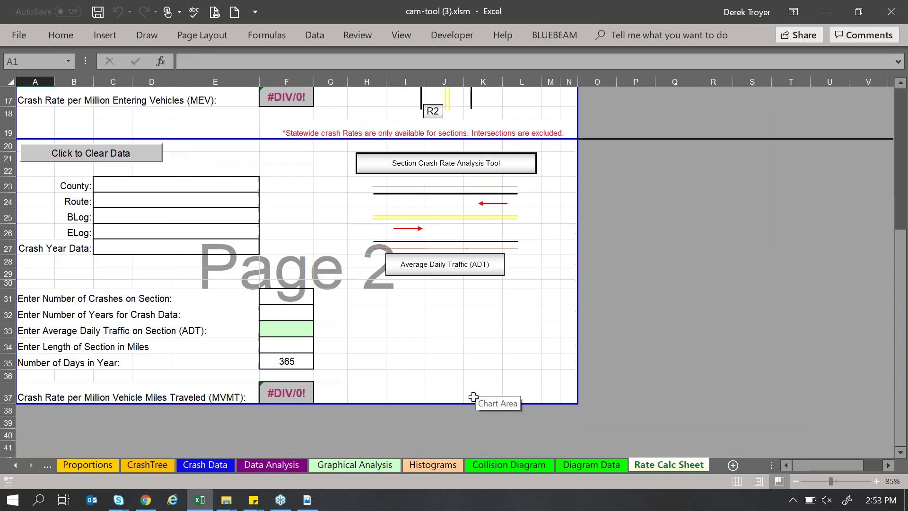
{"action": "scroll", "coordinate": [474, 397], "scroll_direction": "up", "scroll_amount": 5}
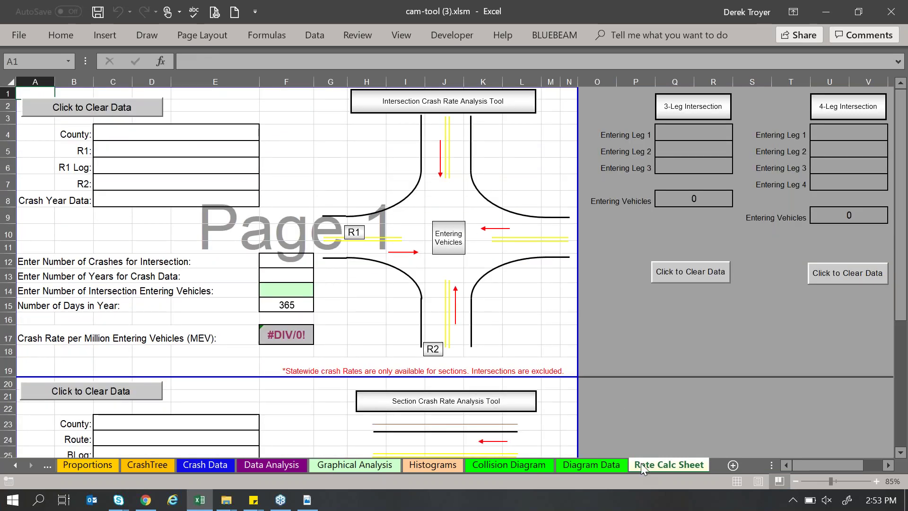
Unhide the RefTables sheet.
{"action": "right_click", "coordinate": [640, 464]}
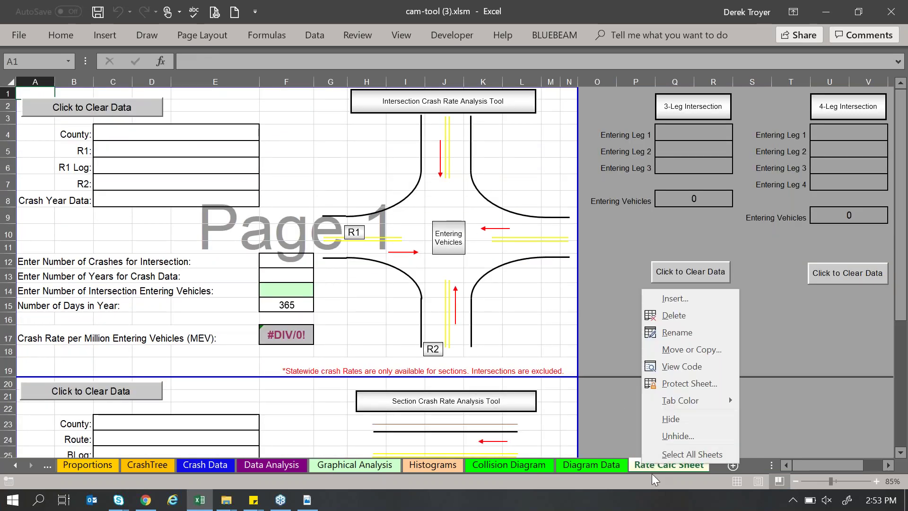
{"action": "left_click", "coordinate": [615, 467]}
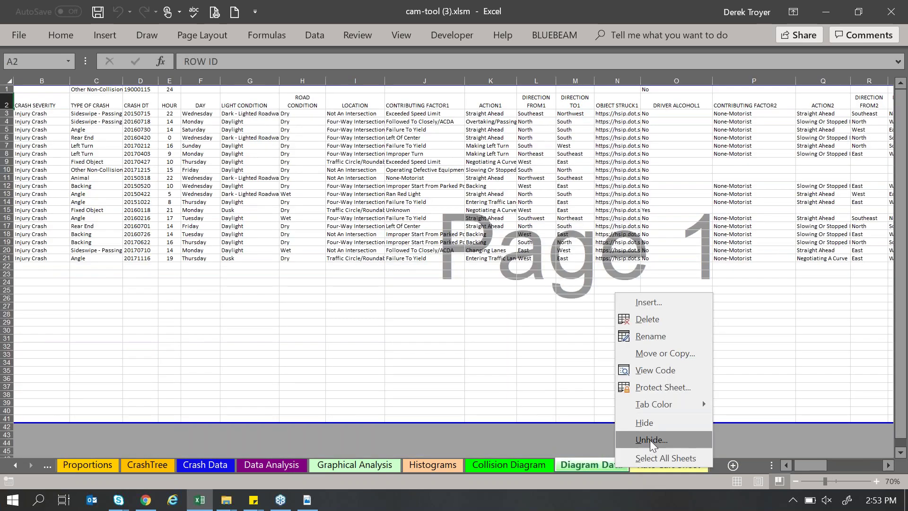
{"action": "left_click", "coordinate": [575, 408]}
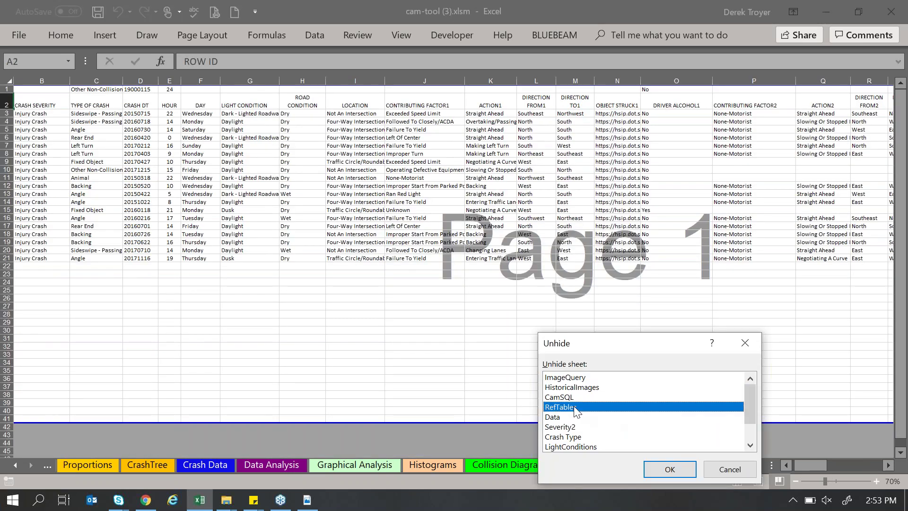
{"action": "left_click", "coordinate": [666, 469]}
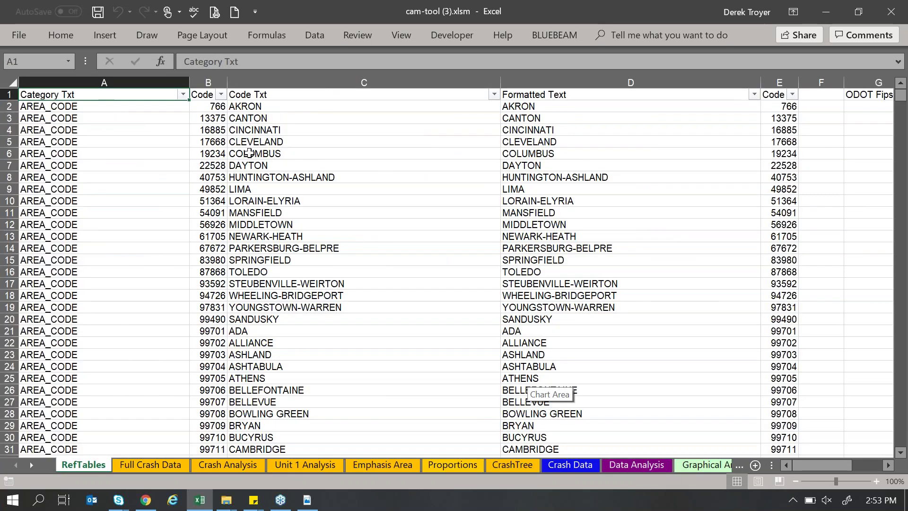
Filter the RefTables Category Txt column to CRASH_TYPE_CD and examine the crash type codes and their text descriptions.
{"action": "left_click", "coordinate": [182, 94]}
{"action": "left_click", "coordinate": [96, 213]}
{"action": "type", "text": "cra"}
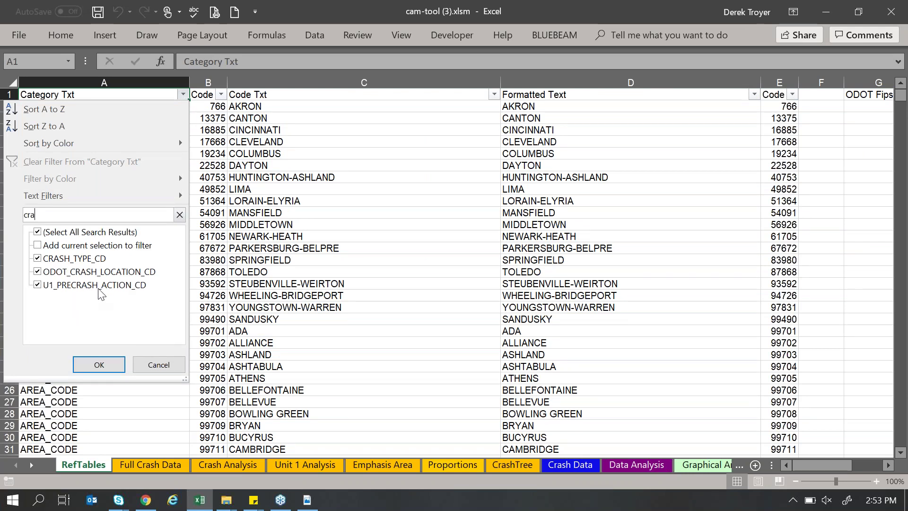
{"action": "left_click", "coordinate": [88, 233]}
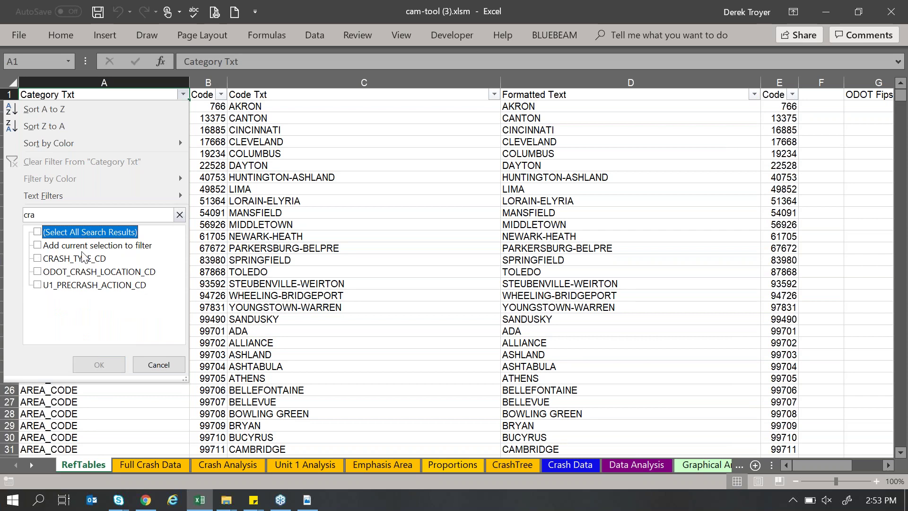
{"action": "left_click", "coordinate": [81, 259]}
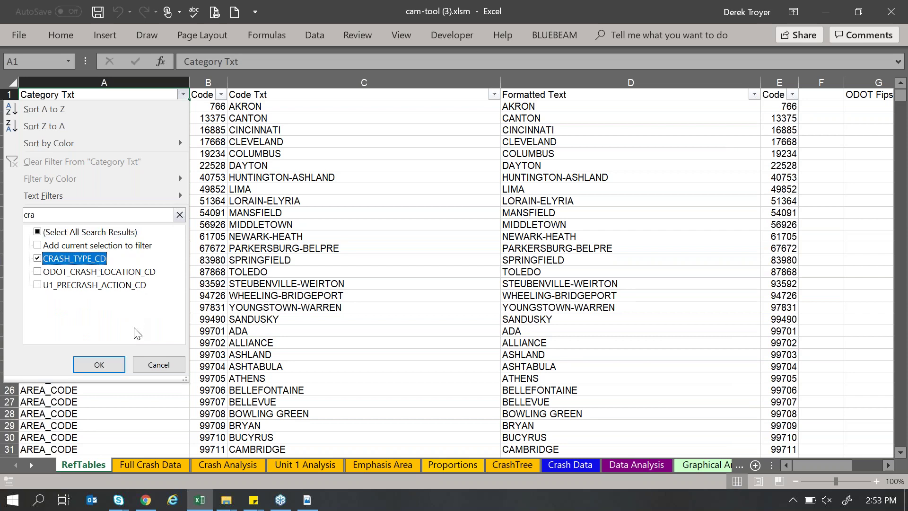
{"action": "left_click", "coordinate": [113, 368]}
{"action": "mouse_move", "coordinate": [153, 104]}
{"action": "left_mouse_down"}
{"action": "mouse_move", "coordinate": [331, 108]}
{"action": "mouse_move", "coordinate": [265, 251]}
{"action": "mouse_move", "coordinate": [246, 331]}
{"action": "left_mouse_up"}
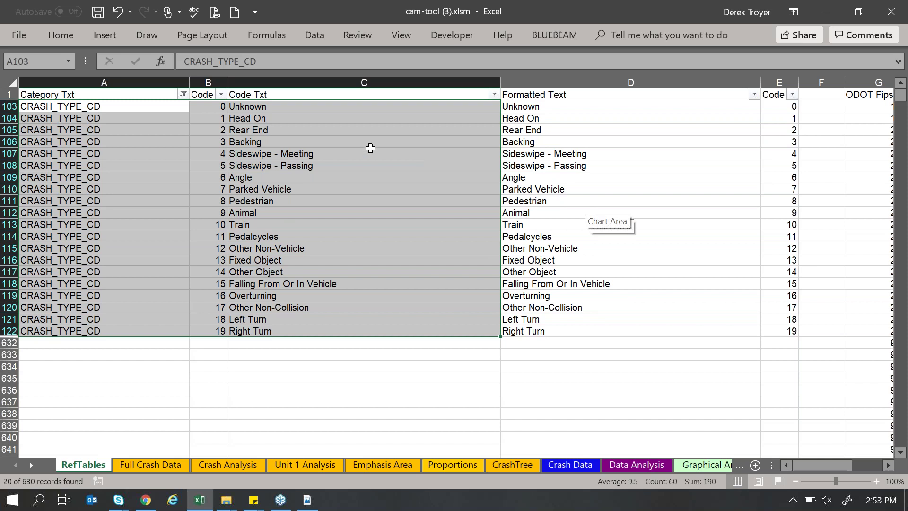
{"action": "left_click", "coordinate": [286, 108]}
{"action": "left_click_drag", "start_coordinate": [287, 122], "coordinate": [299, 330]}
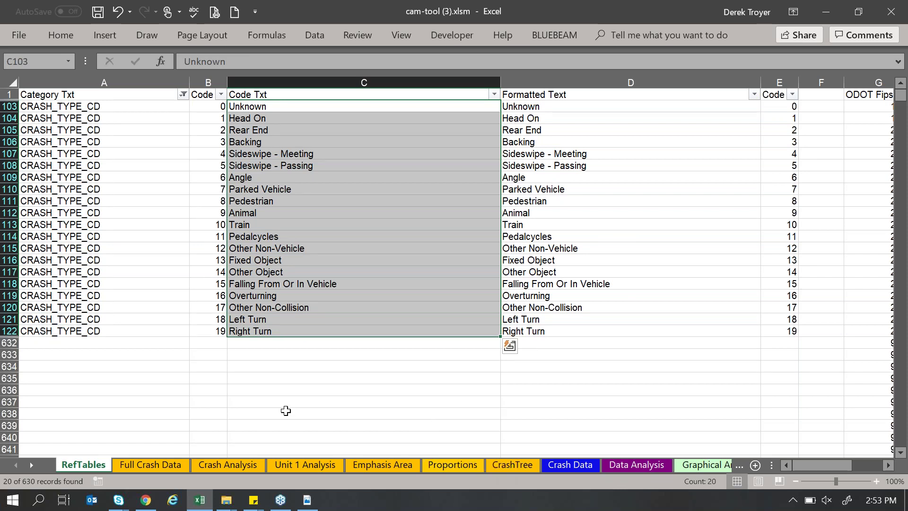
{"action": "left_click", "coordinate": [148, 403]}
Review the Misc, Collision Diagram, Analysis and Import options of the CAM Tool Toolbar, and close it.
{"action": "key", "text": "ctrl+t"}
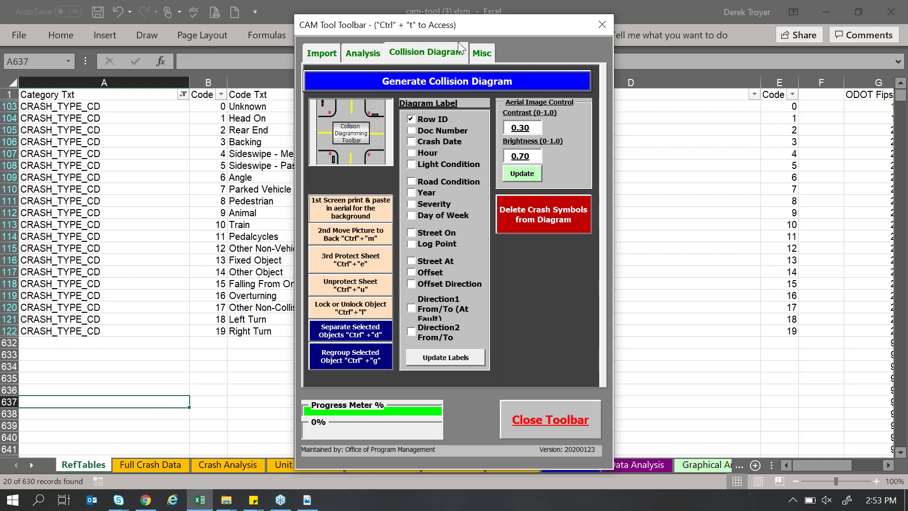
{"action": "left_click", "coordinate": [484, 54]}
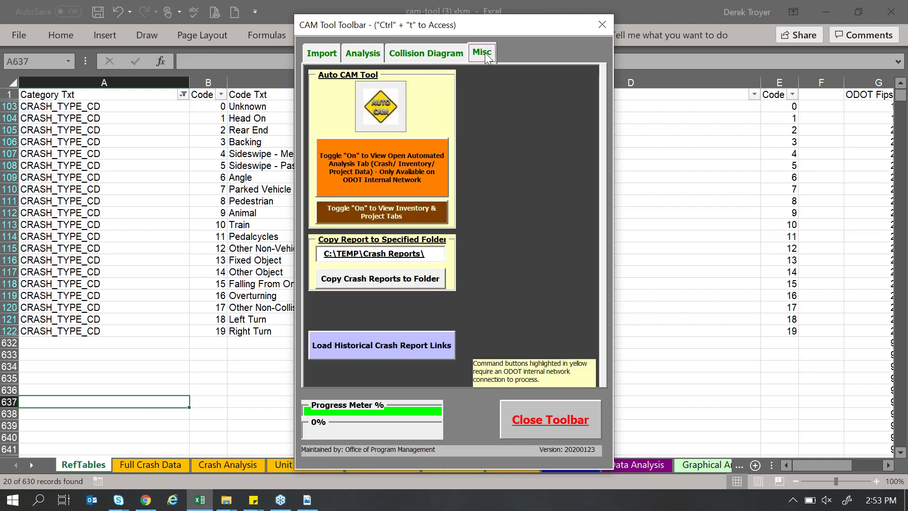
{"action": "left_click", "coordinate": [453, 55]}
{"action": "left_click", "coordinate": [368, 58]}
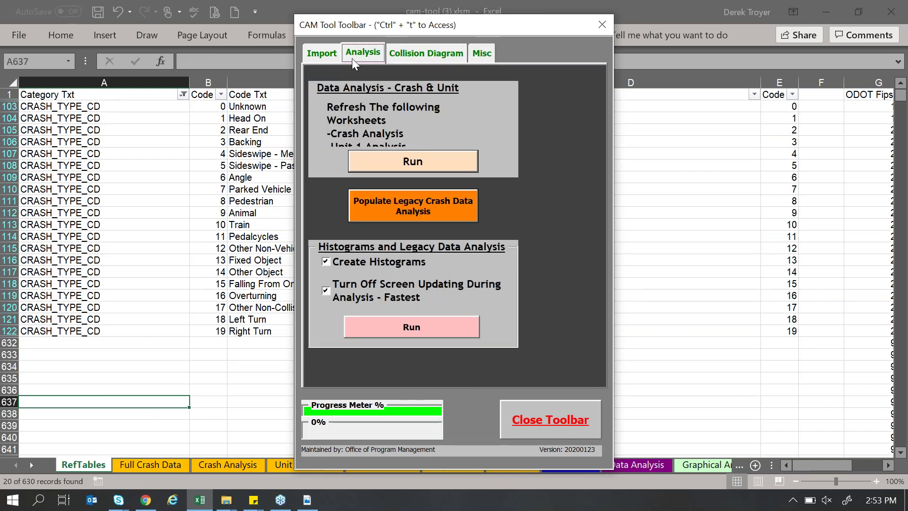
{"action": "left_click", "coordinate": [323, 54]}
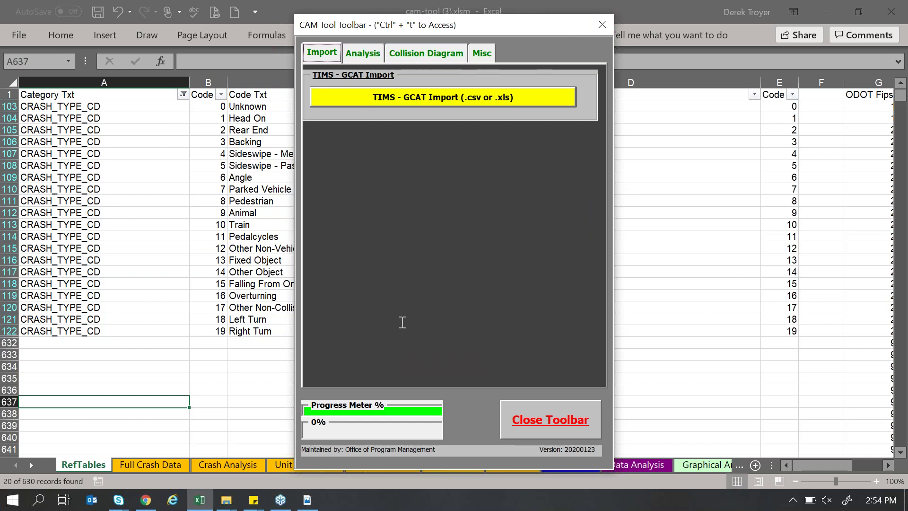
{"action": "left_click", "coordinate": [548, 419]}
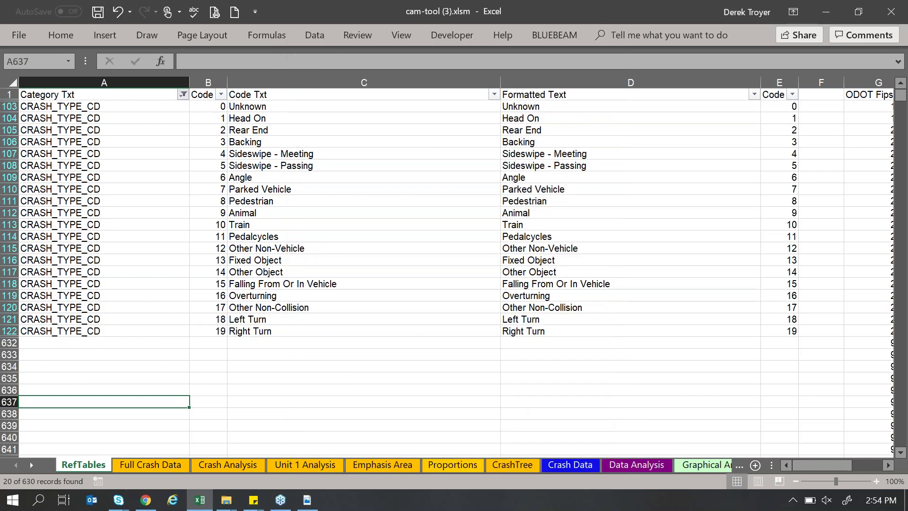
Show all categories again in the RefTables Category Txt column and go to the crash records on the Full Crash Data sheet.
{"action": "left_click", "coordinate": [183, 94]}
{"action": "left_click", "coordinate": [66, 258]}
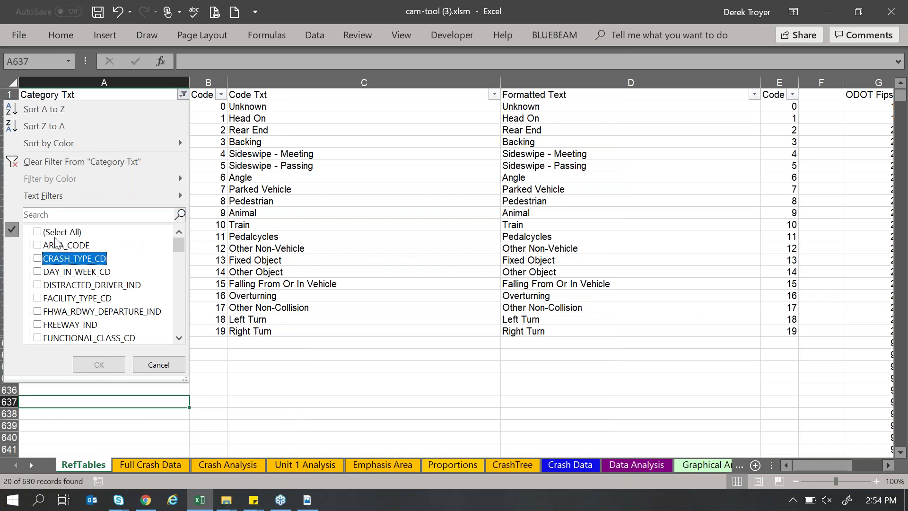
{"action": "left_click", "coordinate": [59, 232]}
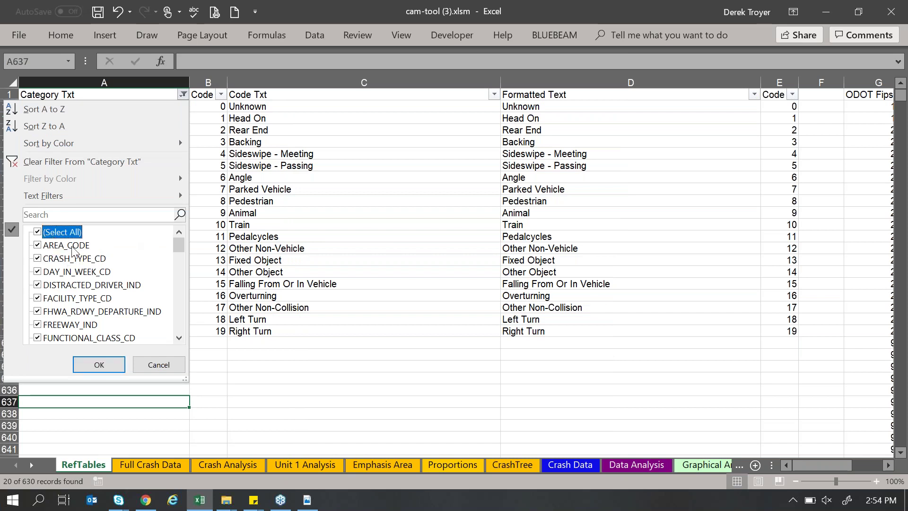
{"action": "left_click", "coordinate": [96, 364]}
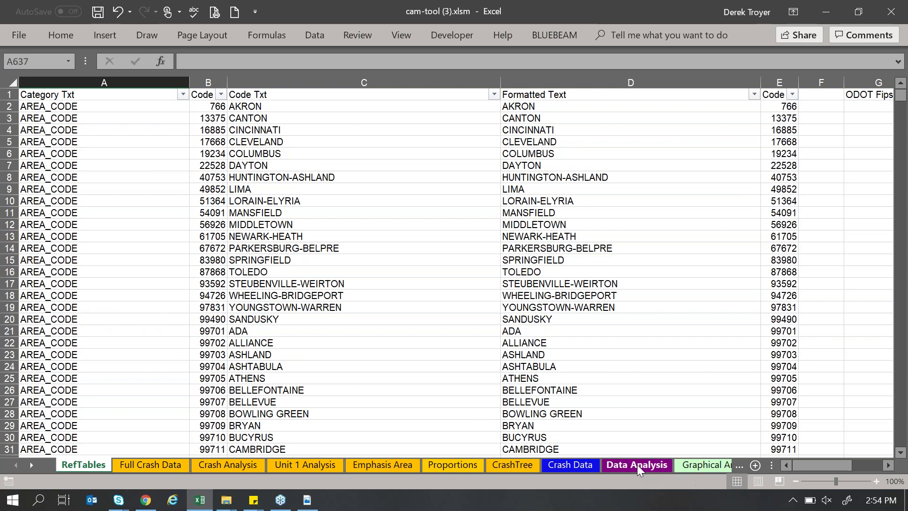
{"action": "left_click", "coordinate": [133, 467]}
{"action": "left_click", "coordinate": [228, 251]}
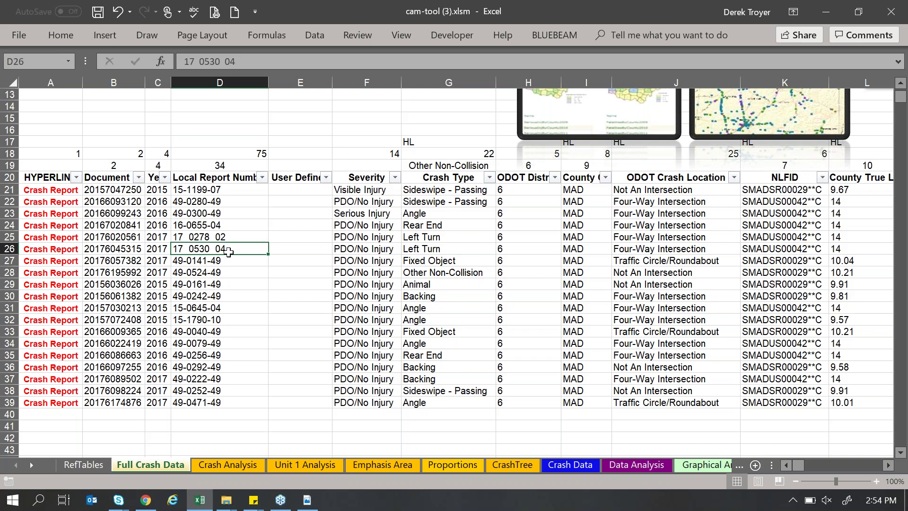
Switch to TIMS in Chrome, return to the Crash Data Search page and collapse its When Occurred and Location sections.
{"action": "left_click", "coordinate": [146, 500]}
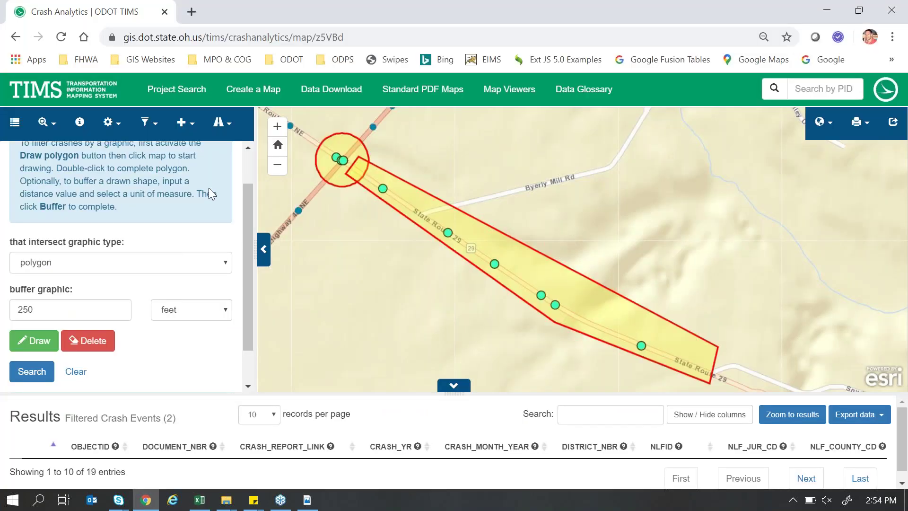
{"action": "left_click", "coordinate": [15, 37]}
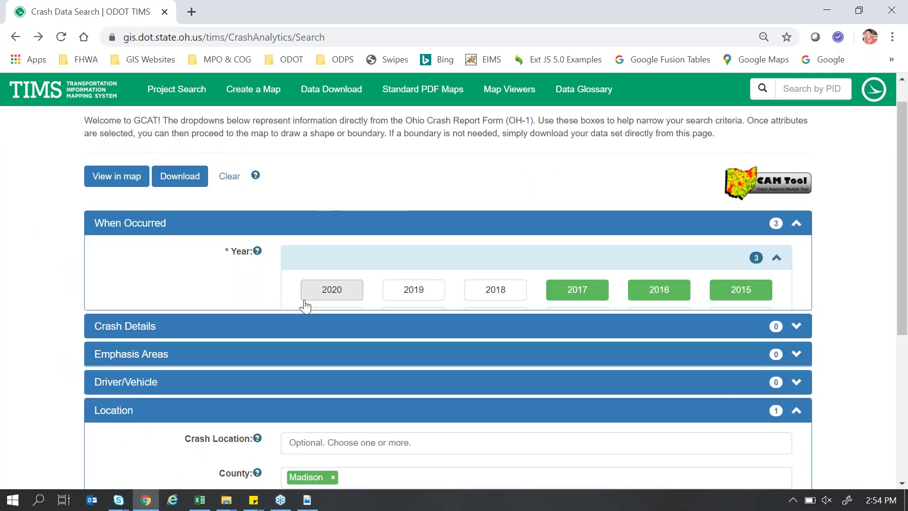
{"action": "left_click", "coordinate": [351, 229]}
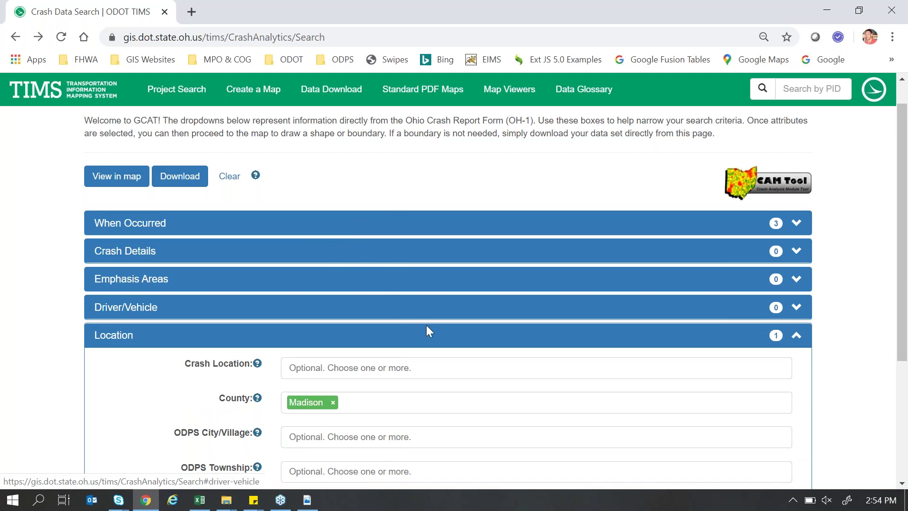
{"action": "left_click", "coordinate": [418, 339]}
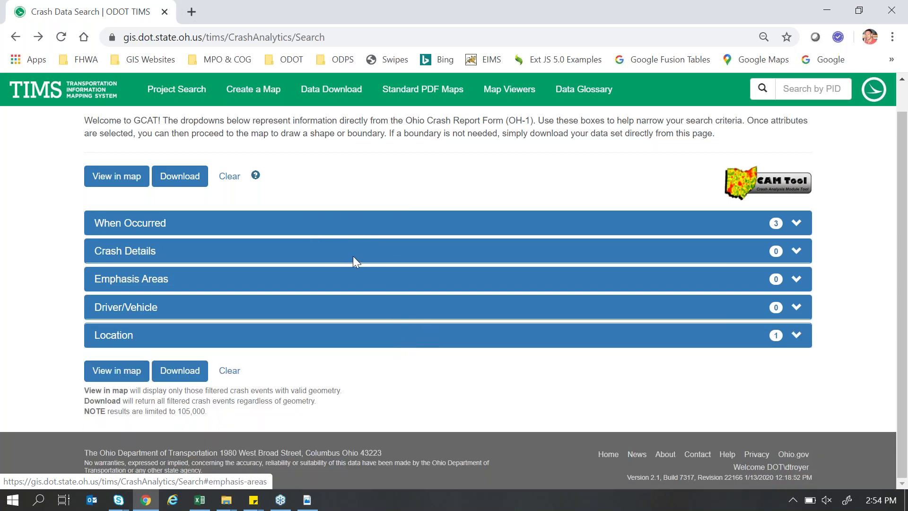
Review the year choices under When Occurred and expand the Crash Type choices under Crash Details.
{"action": "left_click", "coordinate": [314, 228]}
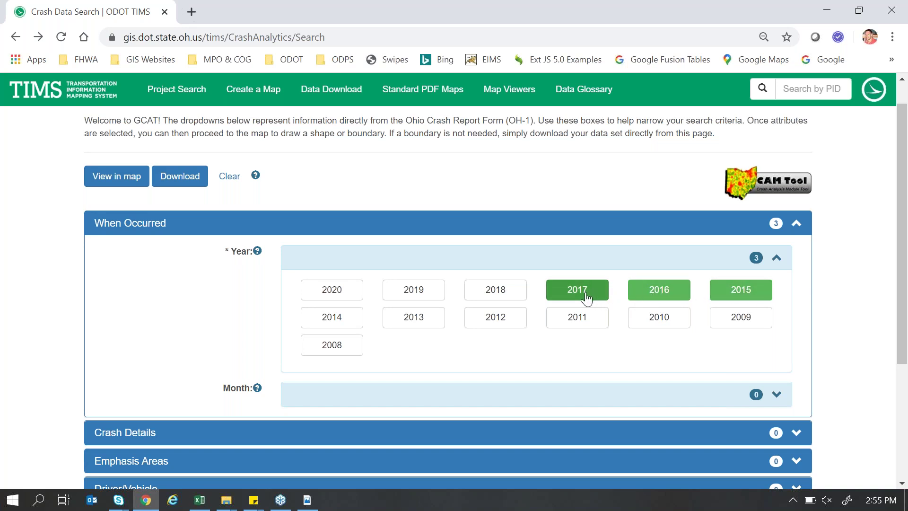
{"action": "left_click", "coordinate": [422, 232]}
{"action": "left_click", "coordinate": [430, 250]}
{"action": "left_click", "coordinate": [437, 287]}
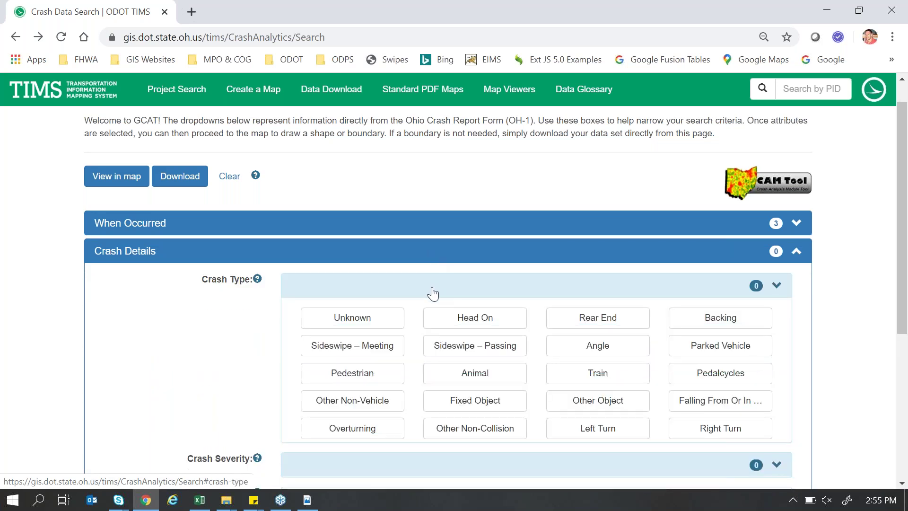
Collapse the Crash Type choices and expand the Location section to review its county filter.
{"action": "left_click", "coordinate": [431, 289]}
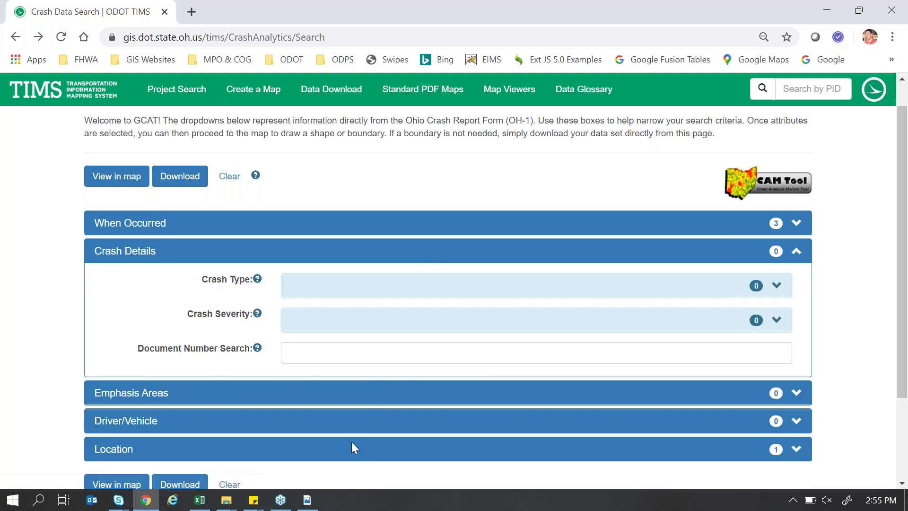
{"action": "scroll", "coordinate": [412, 339], "scroll_direction": "down", "scroll_amount": 3}
{"action": "left_click", "coordinate": [425, 335]}
{"action": "scroll", "coordinate": [481, 326], "scroll_direction": "down", "scroll_amount": 2}
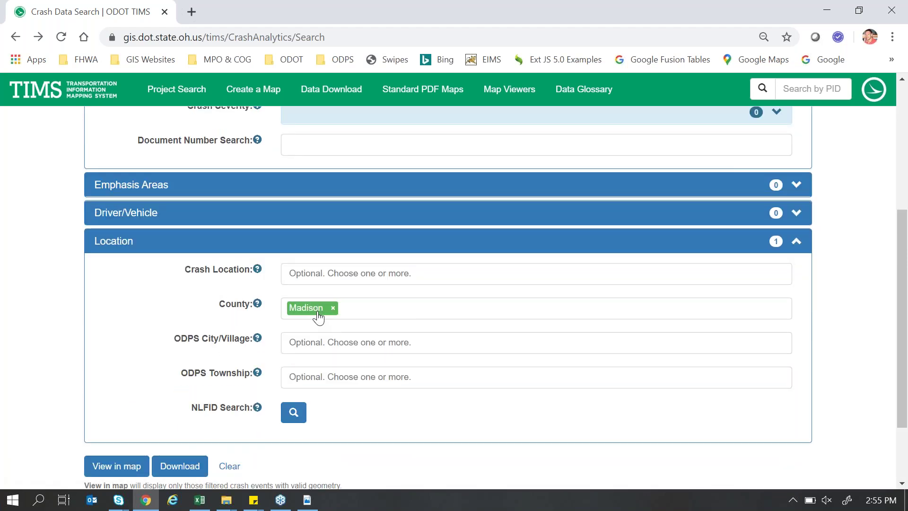
{"action": "scroll", "coordinate": [317, 317], "scroll_direction": "up", "scroll_amount": 2}
{"action": "scroll", "coordinate": [490, 213], "scroll_direction": "up", "scroll_amount": 3}
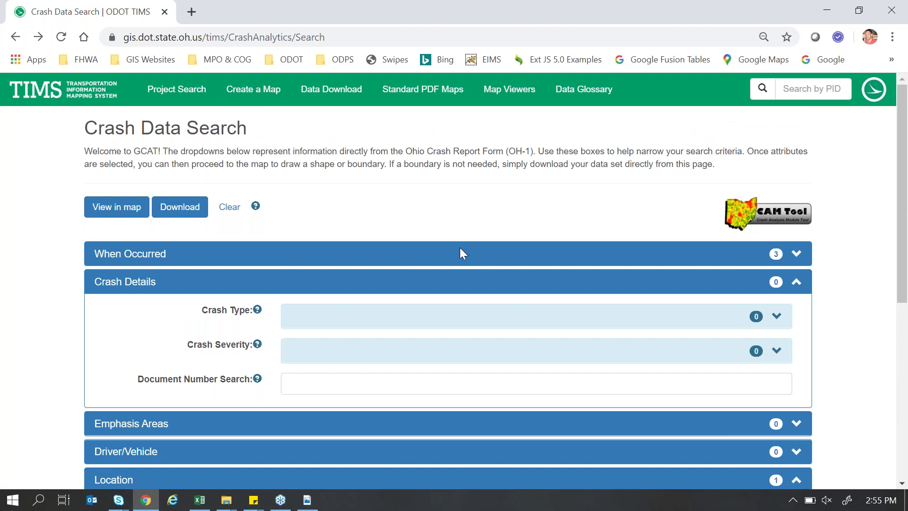
Select Animal as the crash type under Crash Details and collapse that section.
{"action": "left_click", "coordinate": [375, 324]}
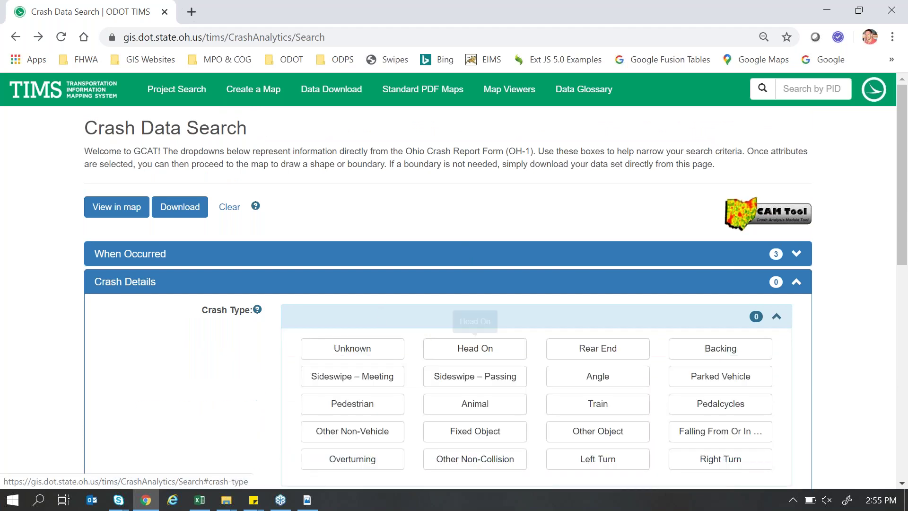
{"action": "left_click", "coordinate": [475, 410]}
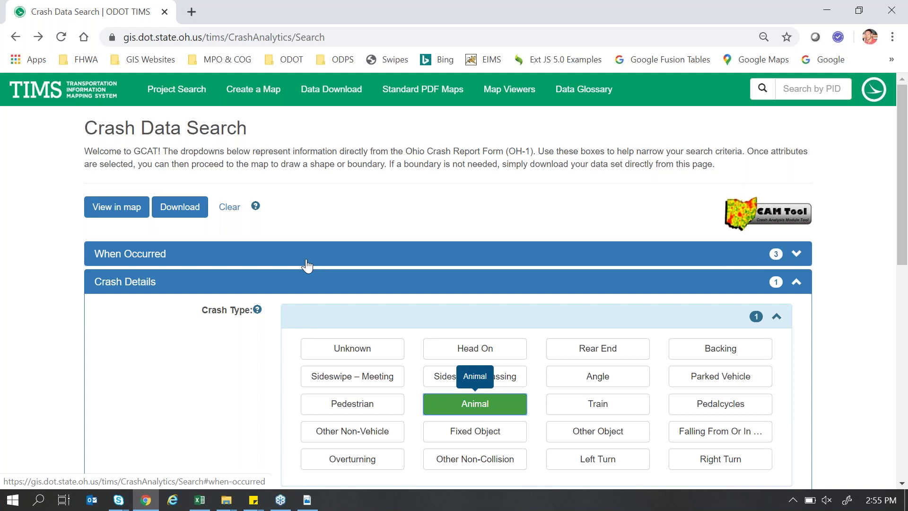
{"action": "left_click", "coordinate": [319, 283]}
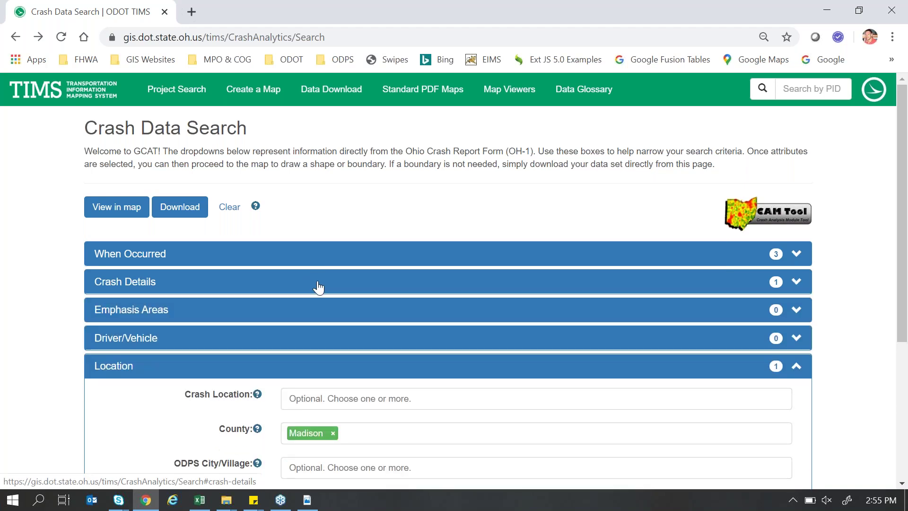
Review the selected years under When Occurred, then collapse it and briefly check Crash Details.
{"action": "left_click", "coordinate": [294, 256]}
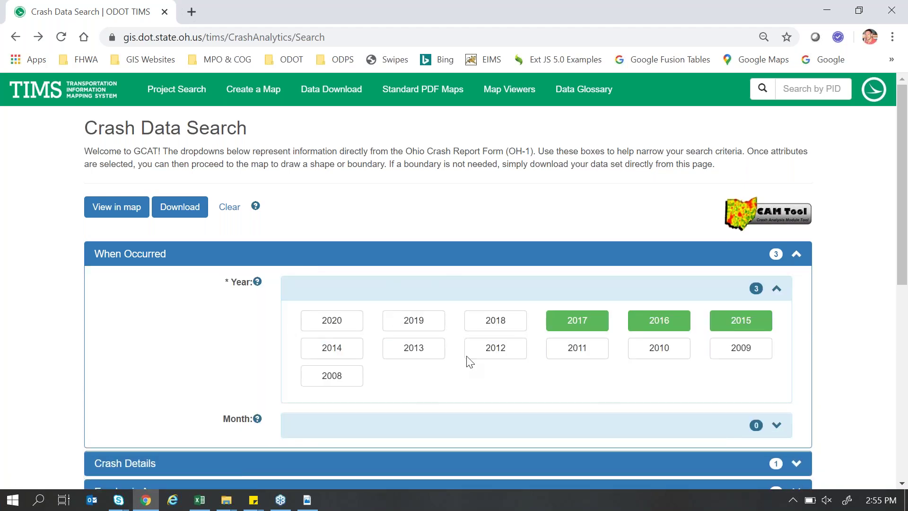
{"action": "left_click", "coordinate": [351, 259]}
{"action": "left_click", "coordinate": [349, 258]}
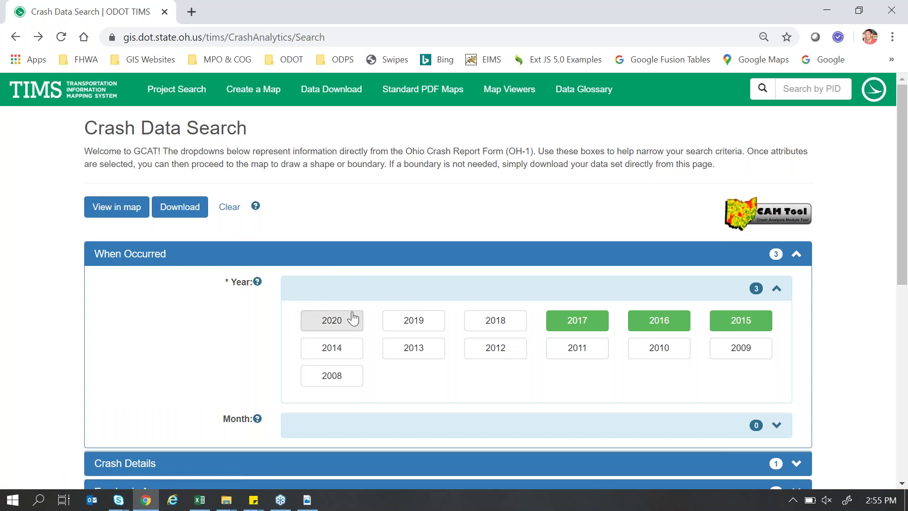
{"action": "left_click", "coordinate": [434, 286]}
{"action": "left_click", "coordinate": [358, 259]}
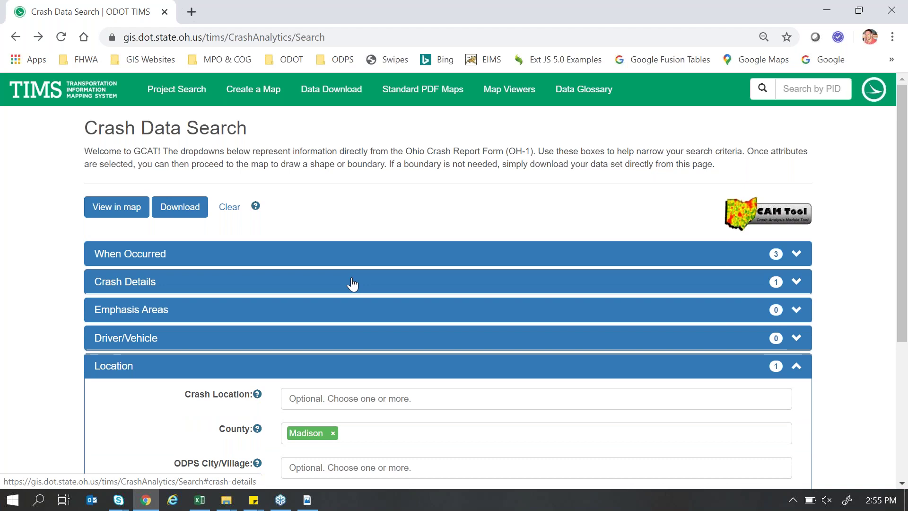
{"action": "left_click", "coordinate": [341, 284]}
{"action": "left_click", "coordinate": [342, 284]}
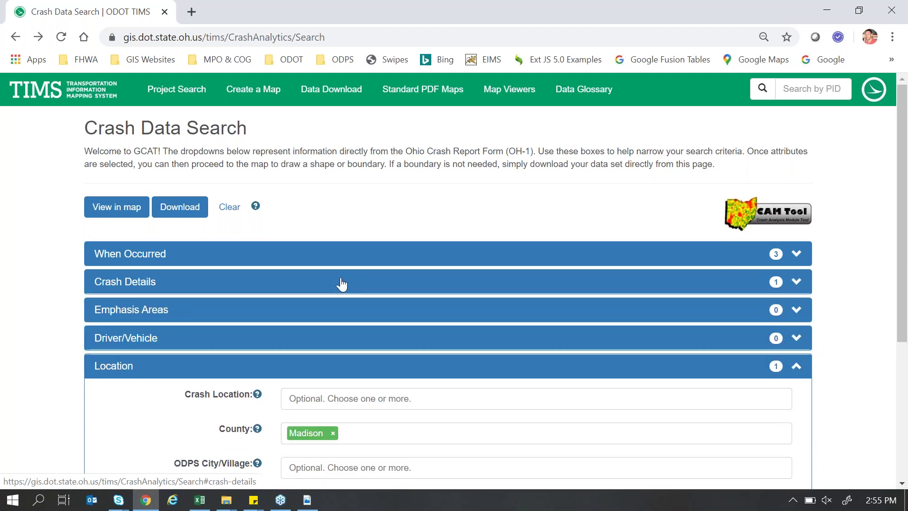
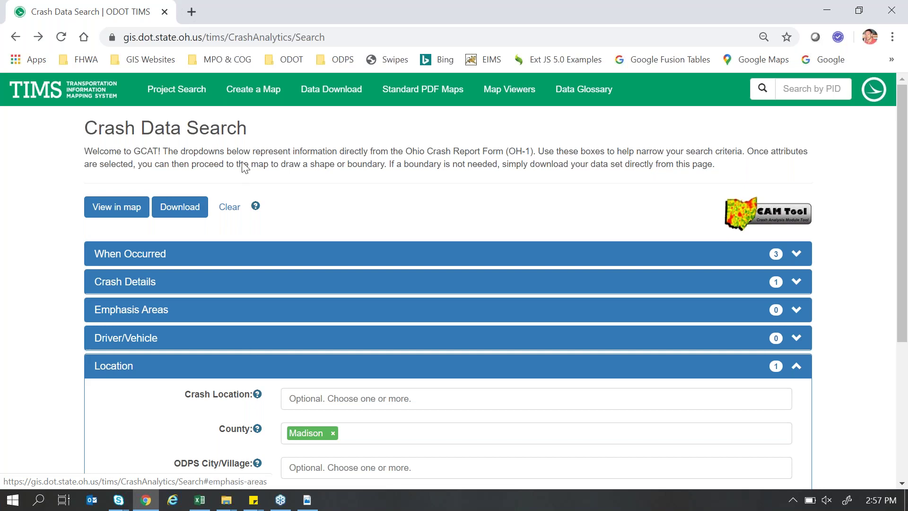
Search Google for "odot gcat" in a new browser tab.
{"action": "key", "text": "ctrl+t"}
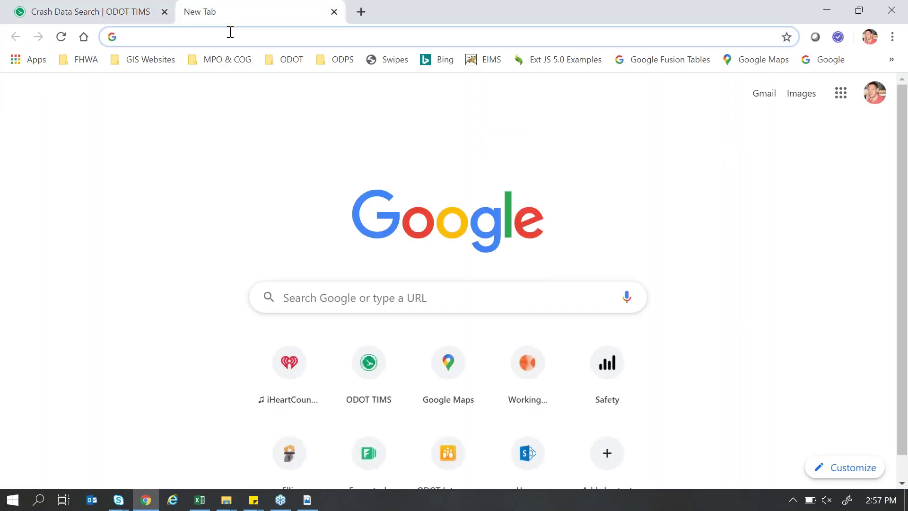
{"action": "type", "text": "odo"}
{"action": "key", "text": "BackSpace"}
{"action": "type", "text": "t gcat"}
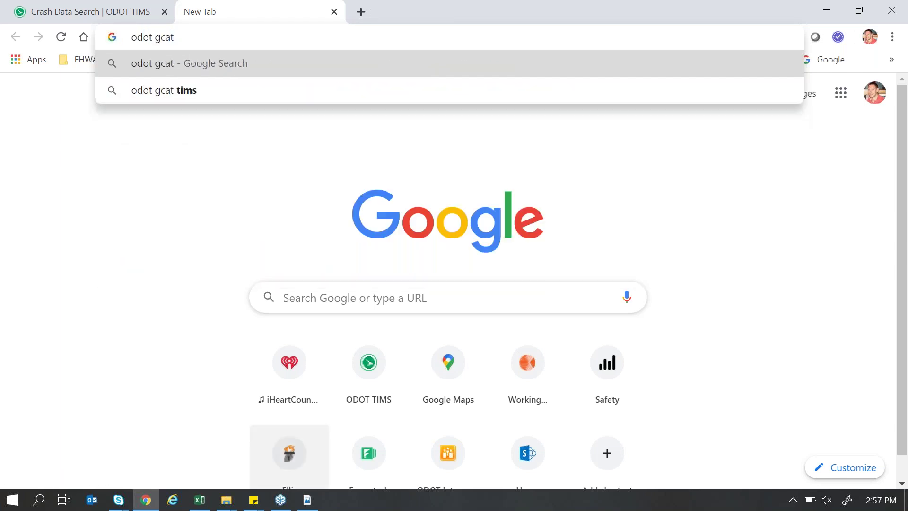
{"action": "key", "text": "Return"}
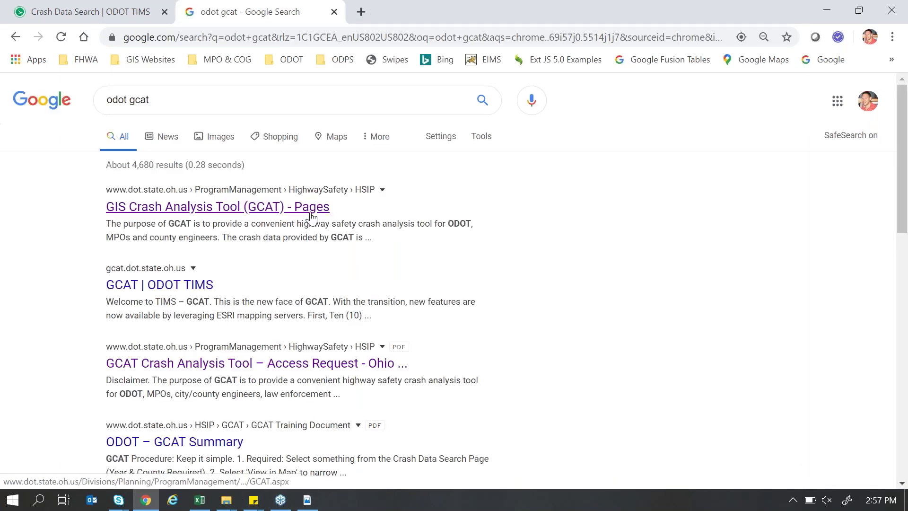
Switch to the CAM Tool workbook in Excel and open the Crash Report hyperlink in row 24, accepting the security prompt.
{"action": "left_click", "coordinate": [819, 13]}
{"action": "left_click", "coordinate": [329, 262]}
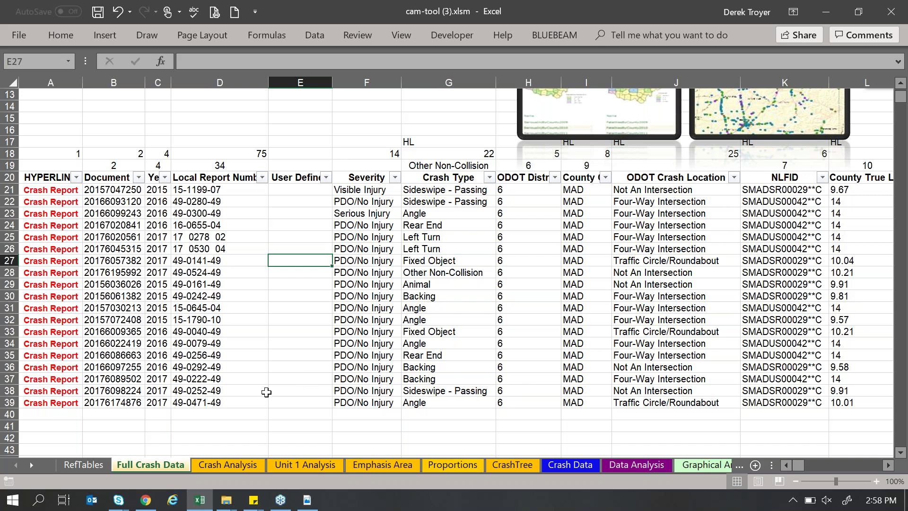
{"action": "mouse_move", "coordinate": [146, 505]}
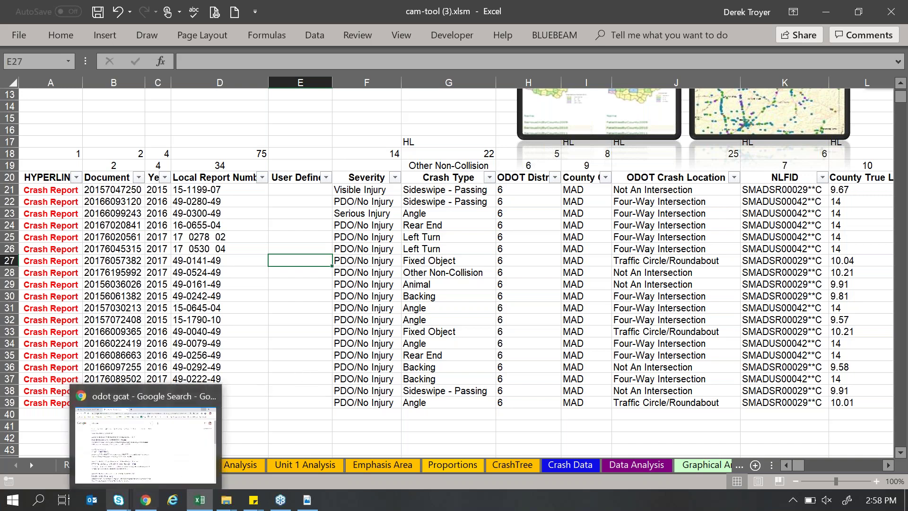
{"action": "left_click", "coordinate": [198, 501]}
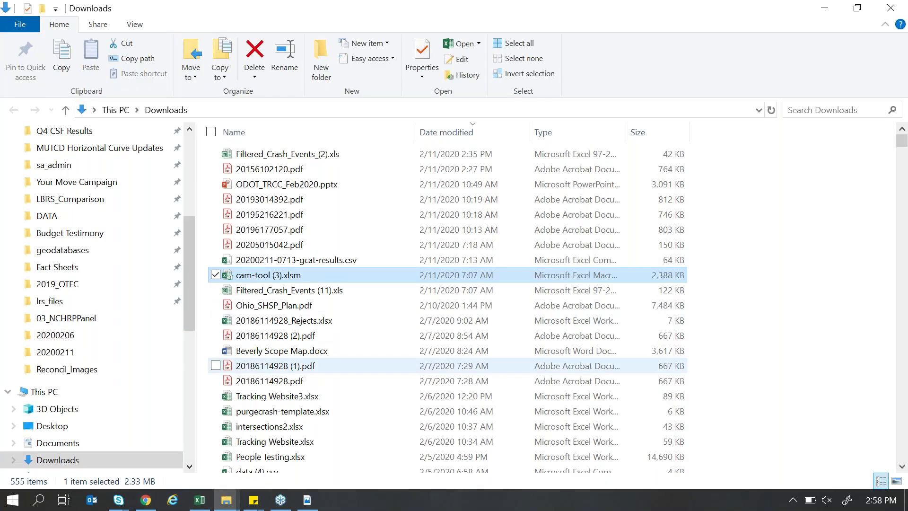
{"action": "left_click", "coordinate": [198, 502]}
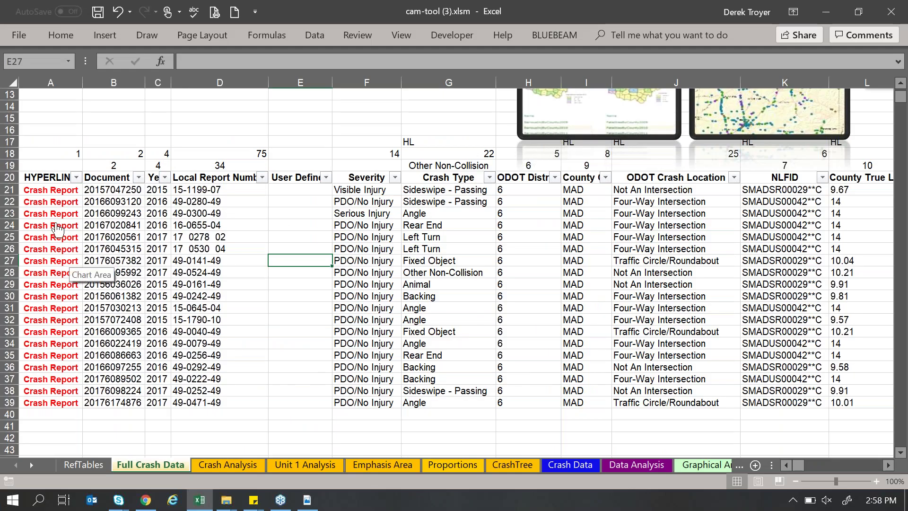
{"action": "left_click", "coordinate": [56, 222]}
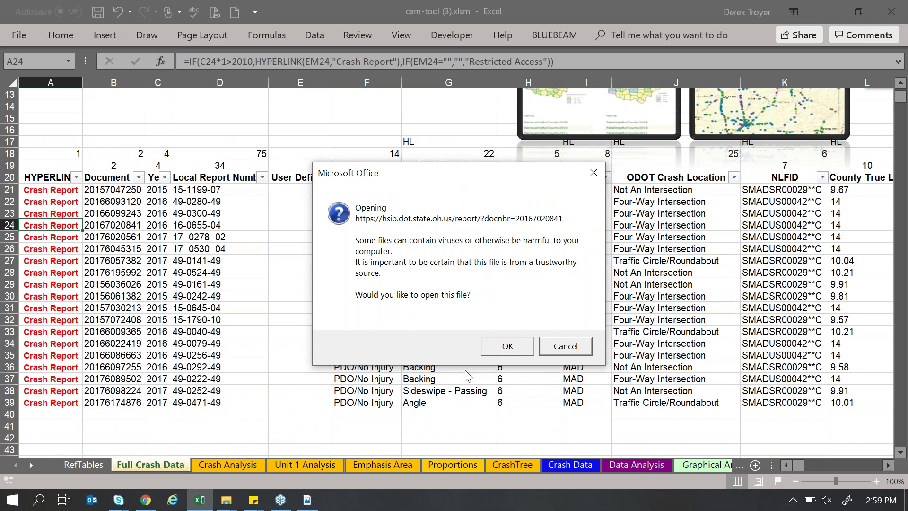
{"action": "left_click", "coordinate": [508, 347]}
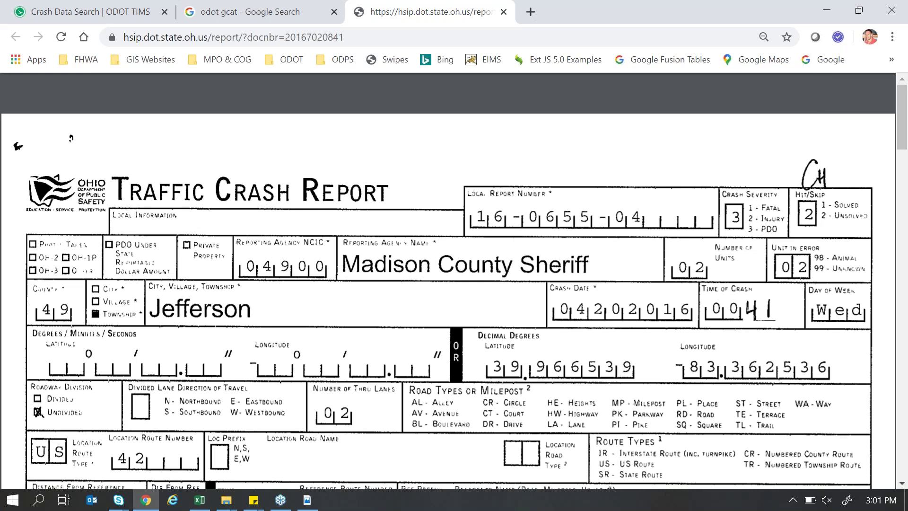
Return to the TIMS Crash Data Search page and remove Madison from the County filter under Location.
{"action": "left_click", "coordinate": [122, 18]}
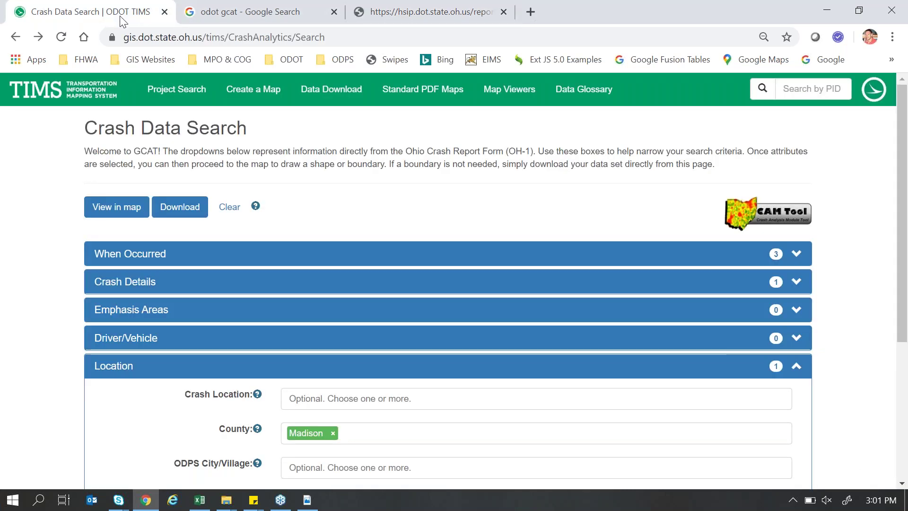
{"action": "scroll", "coordinate": [218, 371], "scroll_direction": "down", "scroll_amount": 2}
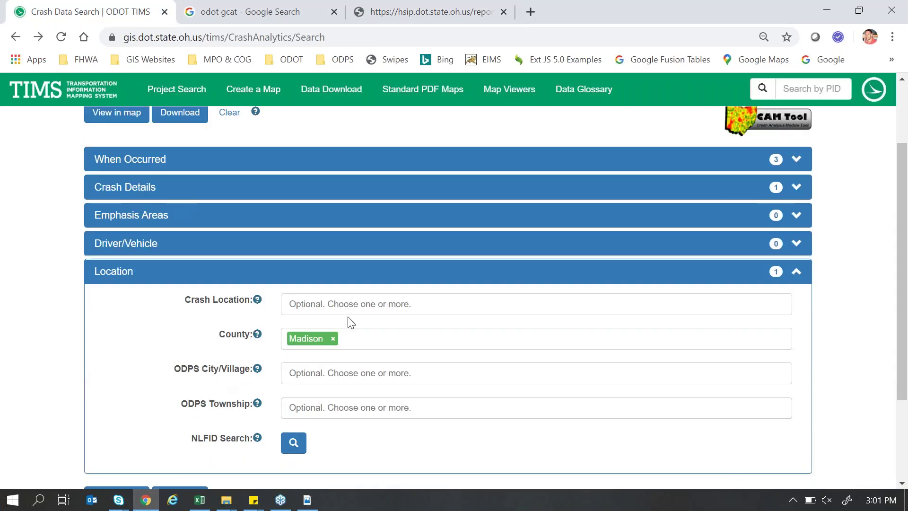
{"action": "left_click", "coordinate": [333, 343]}
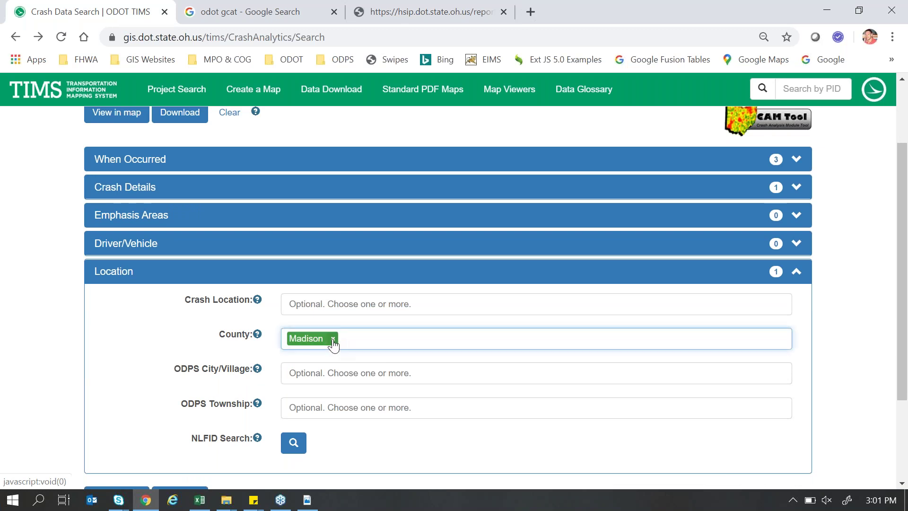
{"action": "left_click", "coordinate": [166, 339]}
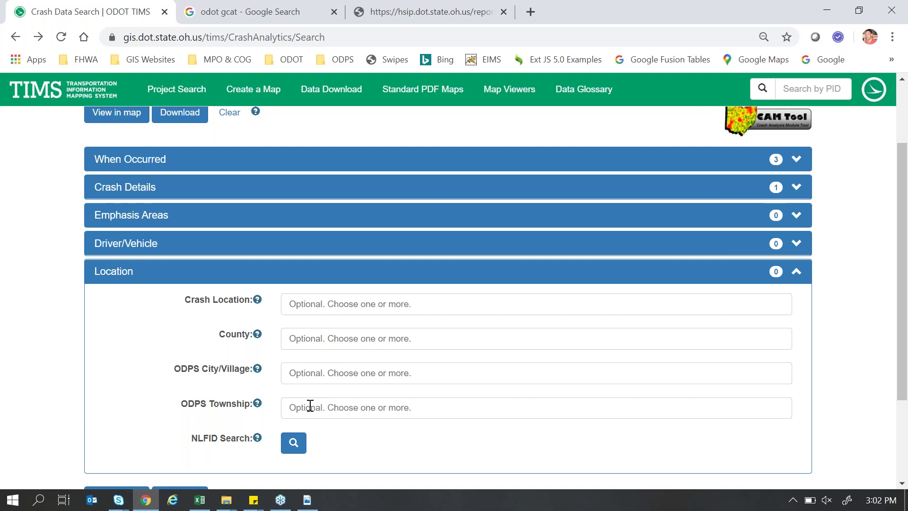
Try adding Plain Township in Wayne County and a second Plain Township to the ODPS Township filter, and remove both entries.
{"action": "left_click", "coordinate": [325, 407]}
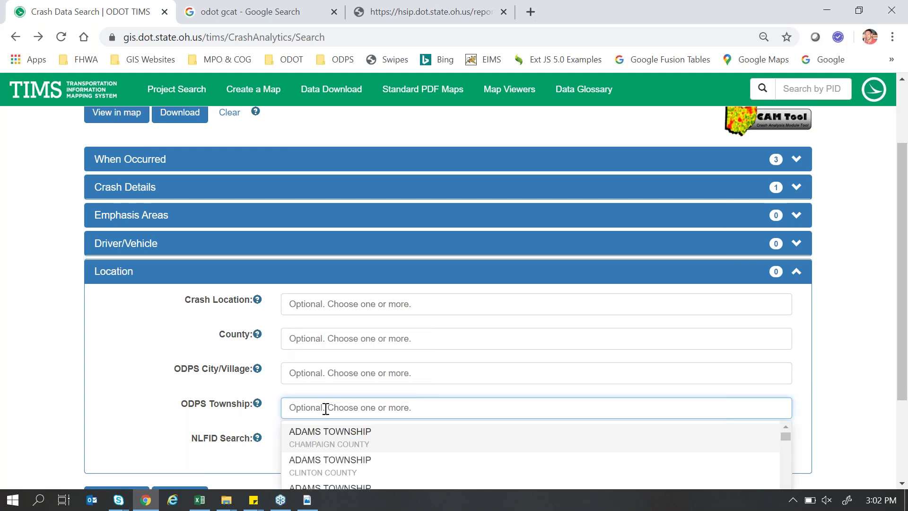
{"action": "type", "text": "plan"}
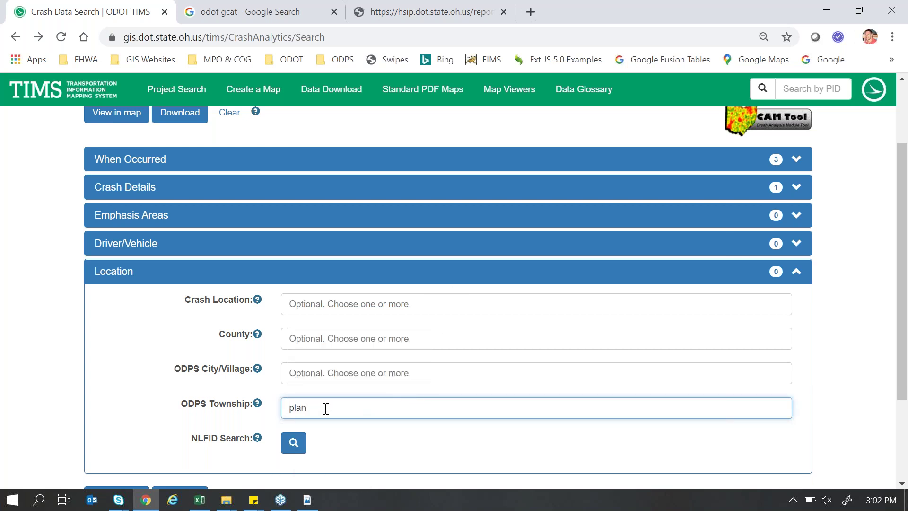
{"action": "key", "text": "BackSpace"}
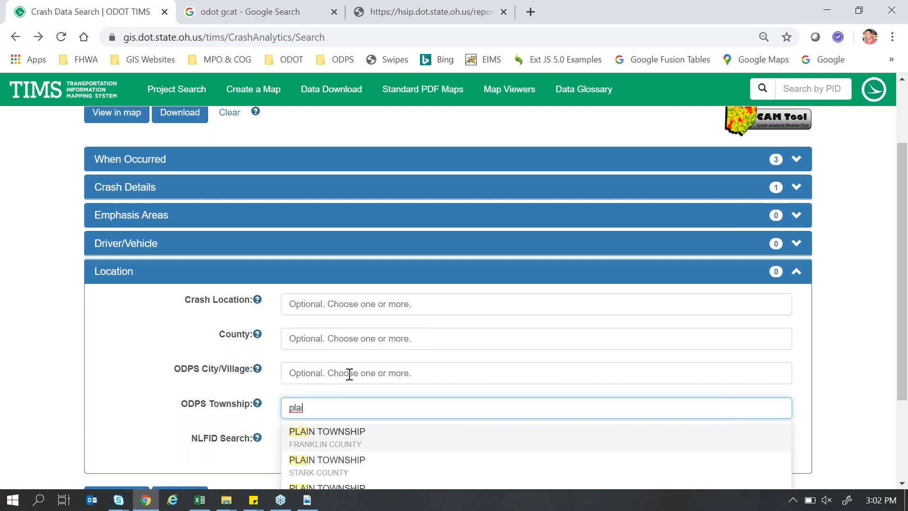
{"action": "scroll", "coordinate": [402, 372], "scroll_direction": "down", "scroll_amount": 2}
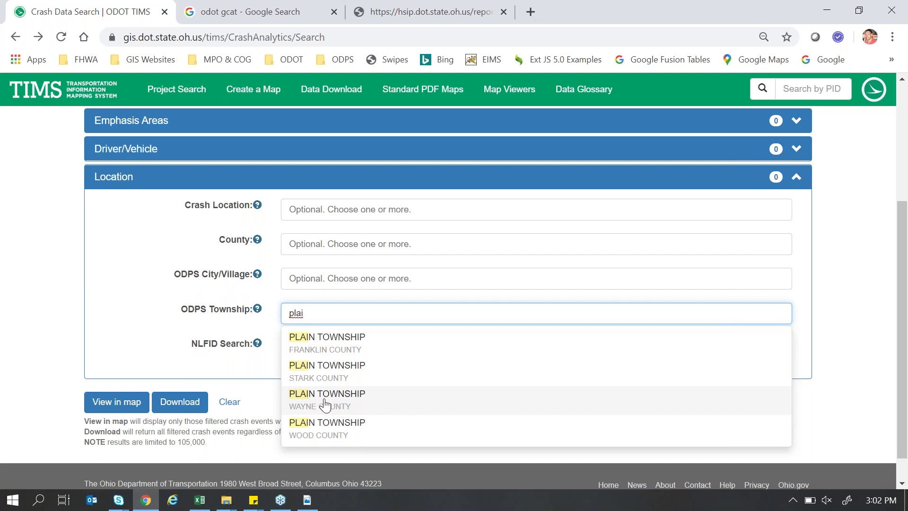
{"action": "left_click", "coordinate": [349, 405]}
{"action": "left_click", "coordinate": [299, 405]}
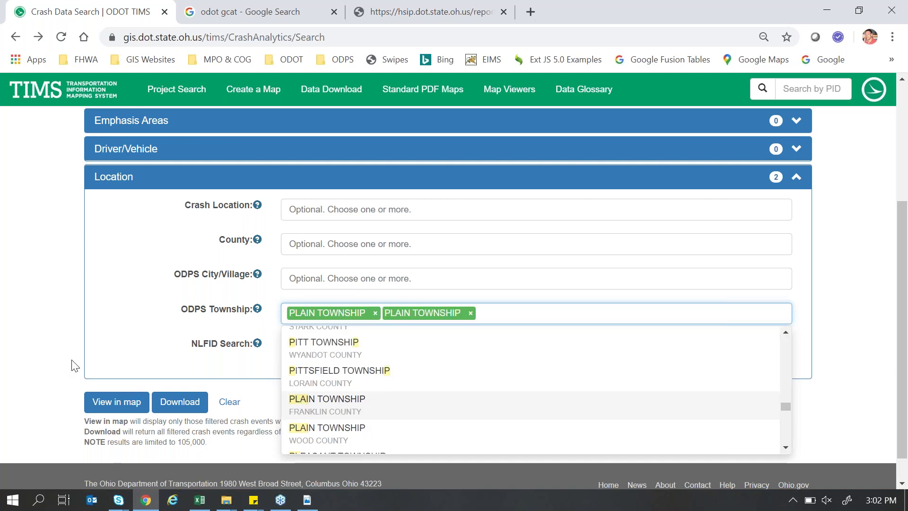
{"action": "left_click", "coordinate": [470, 313]}
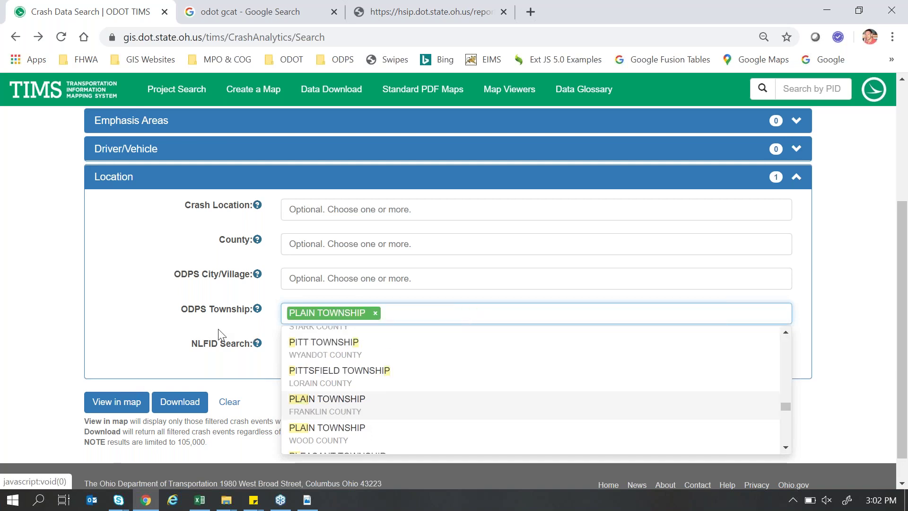
{"action": "left_click", "coordinate": [374, 314]}
Search the ODPS Township choices for "pla" to check which Plain Township entries are offered.
{"action": "type", "text": "p"}
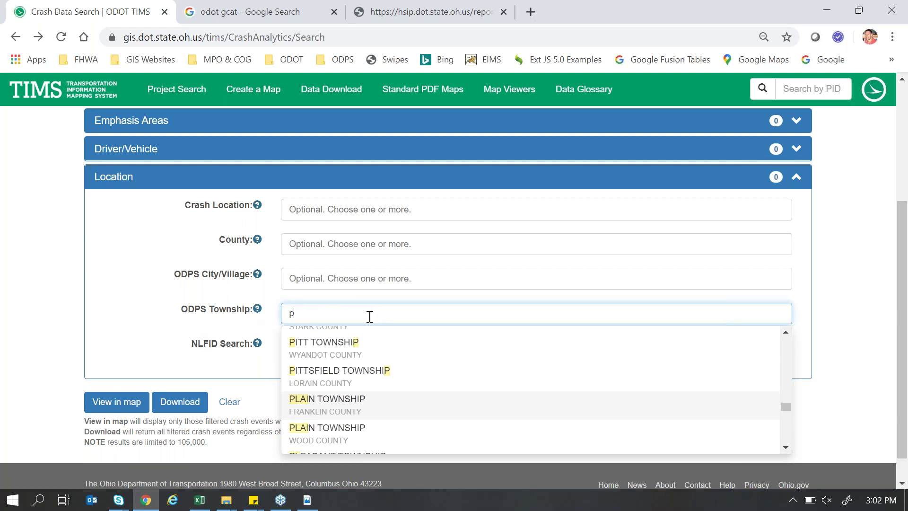
{"action": "type", "text": "la"}
{"action": "left_click", "coordinate": [100, 320]}
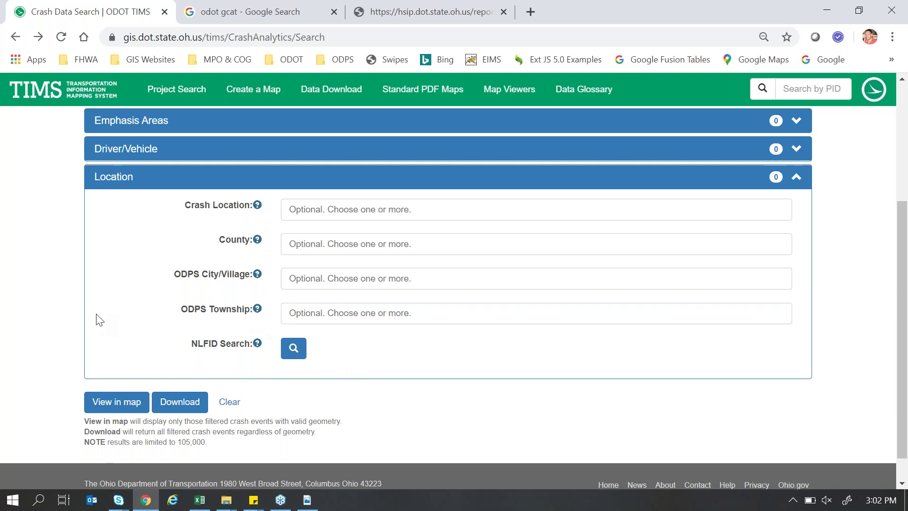
{"action": "left_click", "coordinate": [319, 310]}
{"action": "type", "text": "pla"}
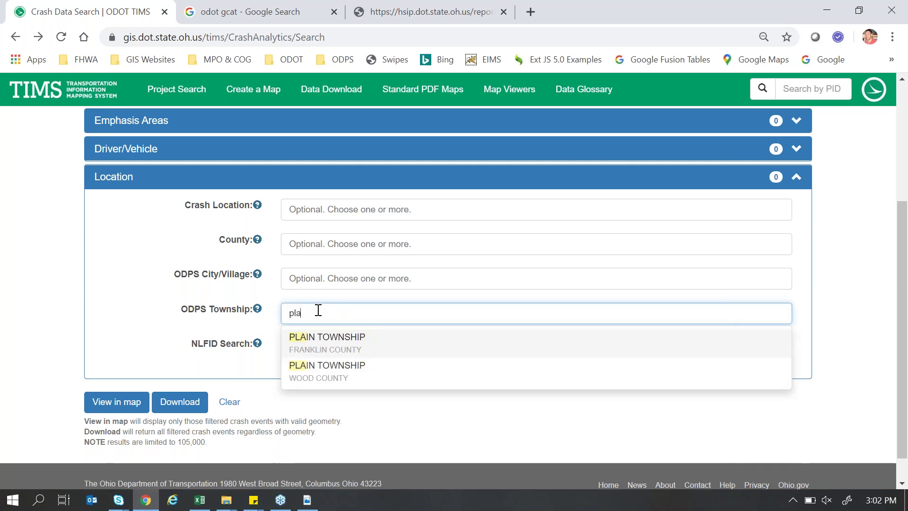
{"action": "left_click", "coordinate": [227, 312]}
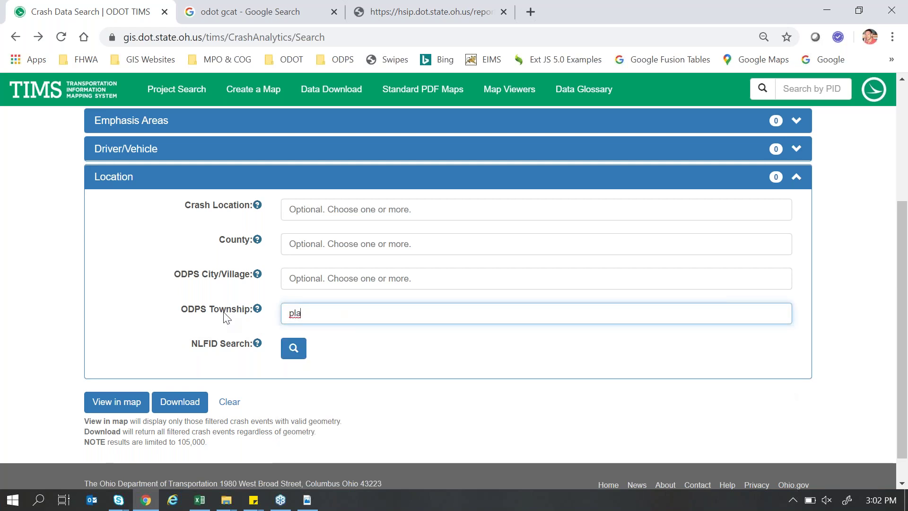
Add Plain Township in Wayne County to the ODPS Township filter under Location.
{"action": "left_click", "coordinate": [297, 312]}
{"action": "type", "text": "p"}
{"action": "key", "text": "BackSpace"}
{"action": "left_click", "coordinate": [318, 273]}
{"action": "left_click", "coordinate": [246, 298]}
{"action": "left_click", "coordinate": [331, 313]}
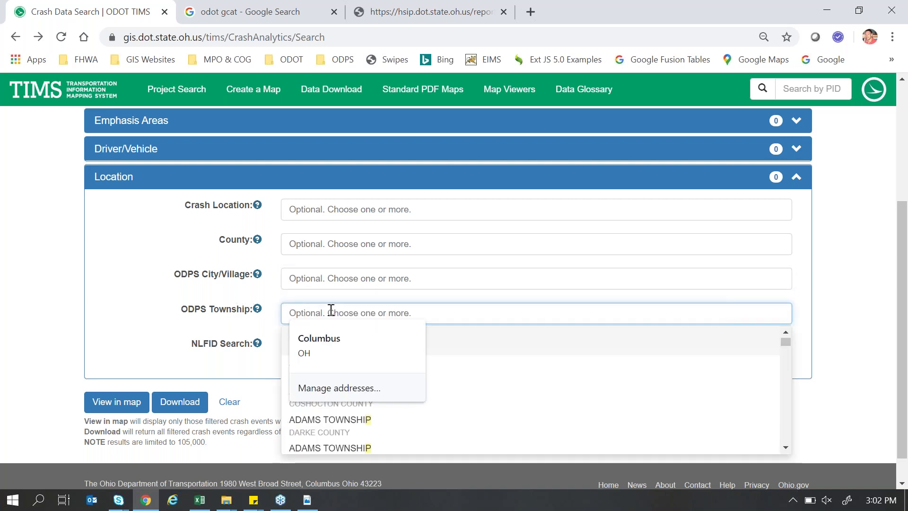
{"action": "type", "text": "p"}
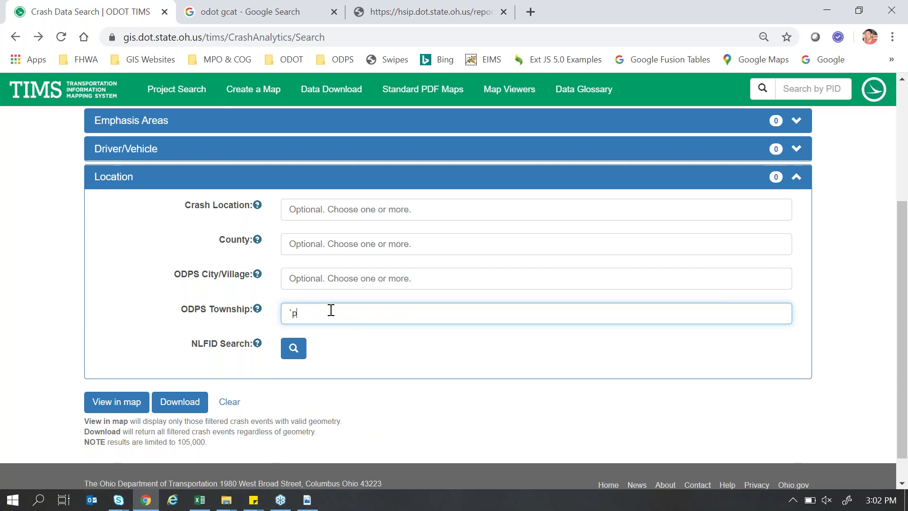
{"action": "key", "text": "BackSpace"}
{"action": "type", "text": "pl"}
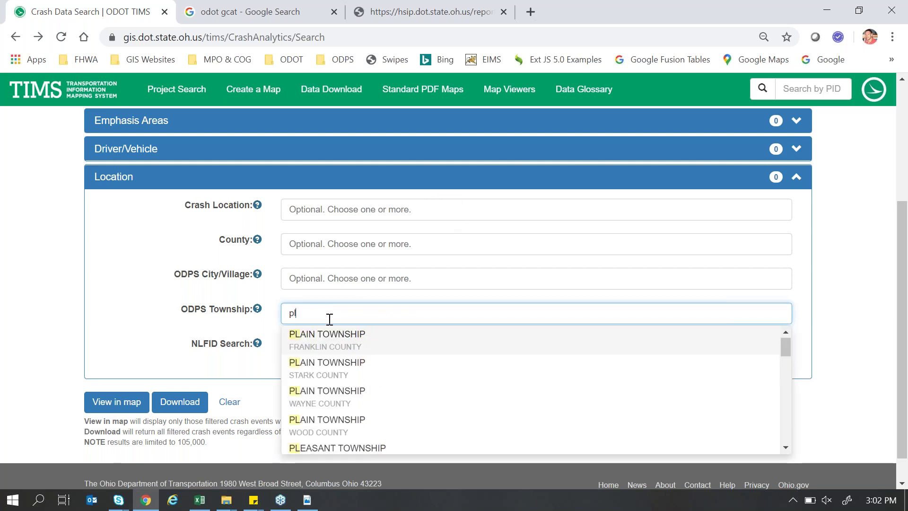
{"action": "left_click", "coordinate": [322, 404]}
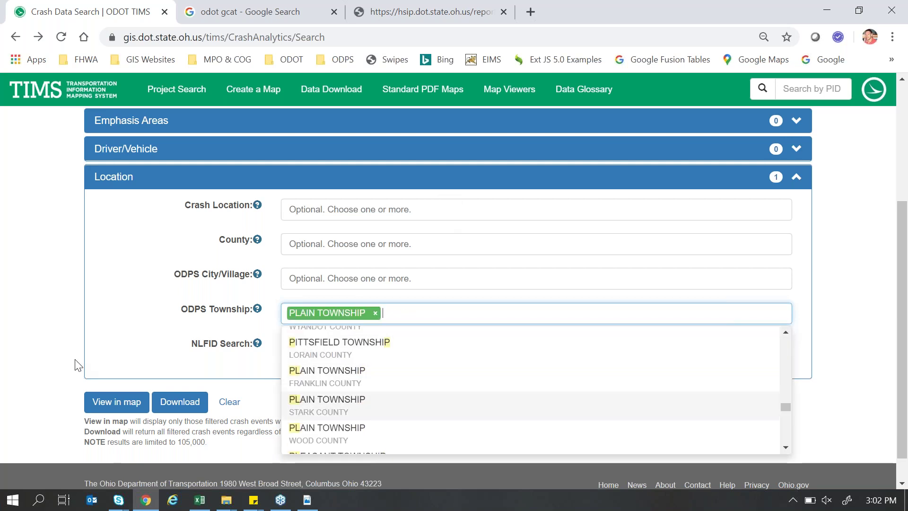
{"action": "left_click", "coordinate": [51, 348]}
Remove 2016 and 2015 from the Year filter under When Occurred, keeping only 2017.
{"action": "scroll", "coordinate": [53, 330], "scroll_direction": "up", "scroll_amount": 4}
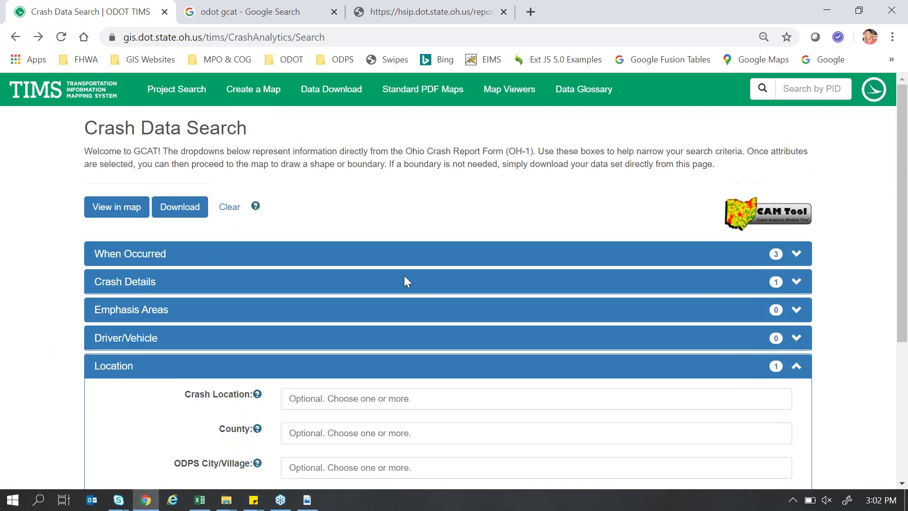
{"action": "left_click", "coordinate": [378, 260]}
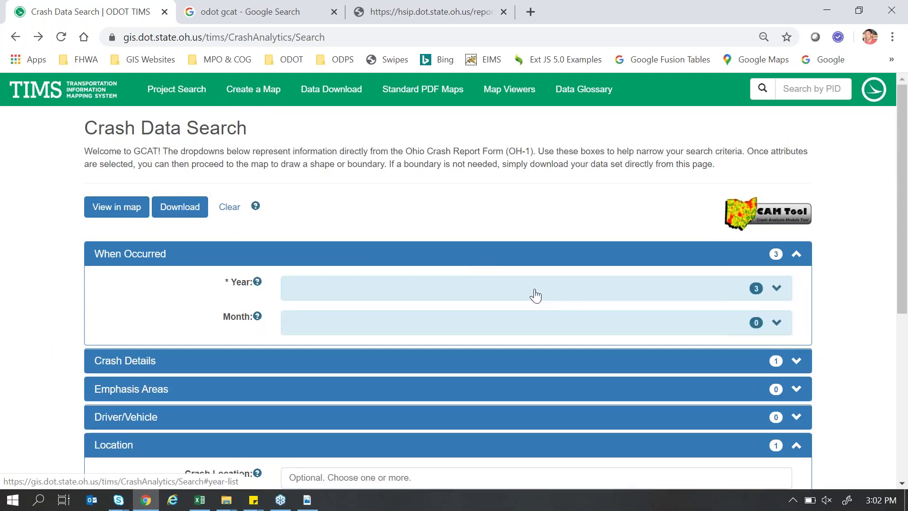
{"action": "left_click", "coordinate": [536, 296]}
{"action": "left_click", "coordinate": [682, 322]}
{"action": "left_click", "coordinate": [718, 322]}
Run the crash search with the current filters and open the results in the interactive map.
{"action": "scroll", "coordinate": [152, 407], "scroll_direction": "down", "scroll_amount": 10}
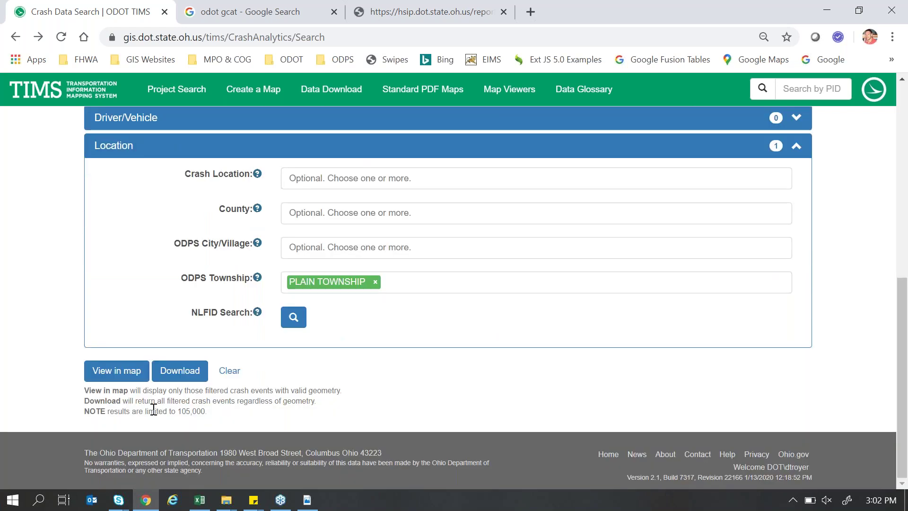
{"action": "left_click", "coordinate": [137, 371]}
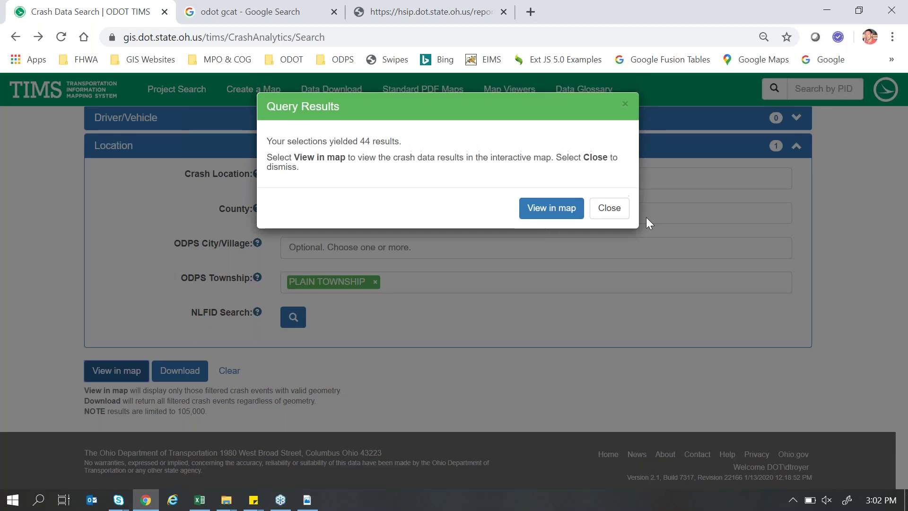
{"action": "left_click", "coordinate": [544, 208]}
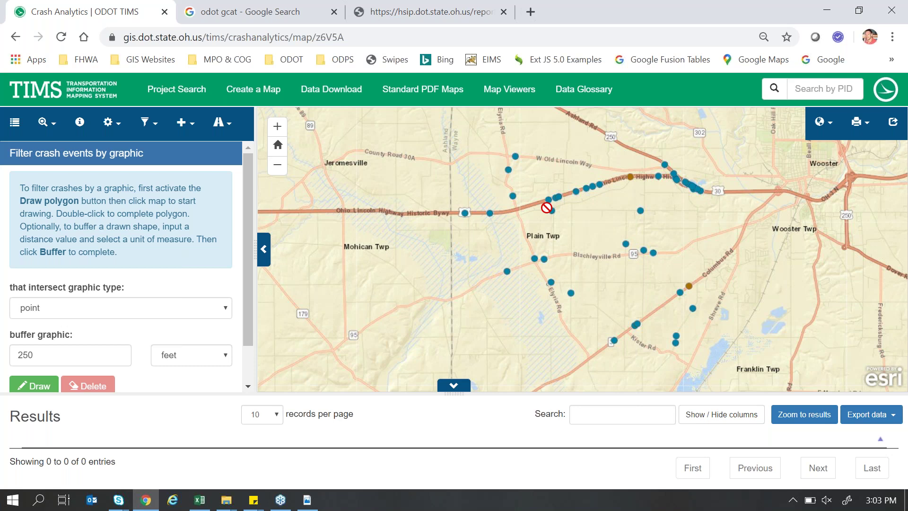
Switch to the CAM Tool workbook in Excel and highlight the crash records' ODOT Latitude and ODOT Longitude values.
{"action": "left_click", "coordinate": [197, 504]}
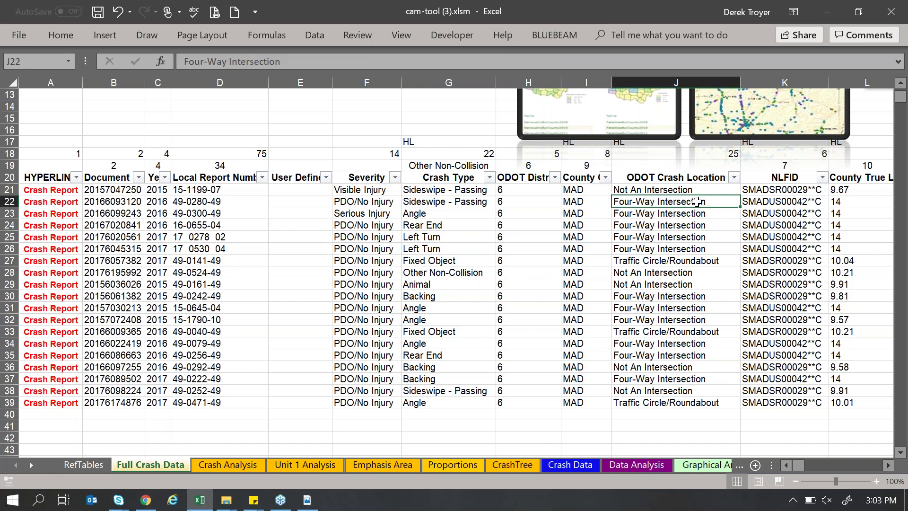
{"action": "key", "text": "Right"}
{"action": "key", "text": "Right"}
{"action": "key", "text": "Right"}
{"action": "key", "text": "Right"}
{"action": "key", "text": "Right"}
{"action": "key", "text": "Right"}
{"action": "key", "text": "Right"}
{"action": "key", "text": "Right"}
{"action": "left_click_drag", "start_coordinate": [669, 178], "coordinate": [741, 402]}
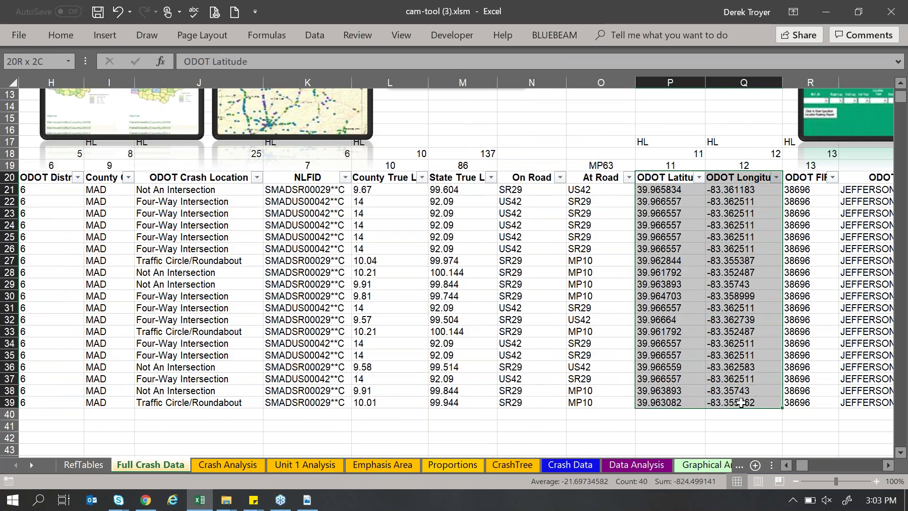
{"action": "left_click", "coordinate": [661, 211]}
{"action": "left_click_drag", "start_coordinate": [662, 202], "coordinate": [671, 298]}
{"action": "left_click_drag", "start_coordinate": [730, 190], "coordinate": [738, 273]}
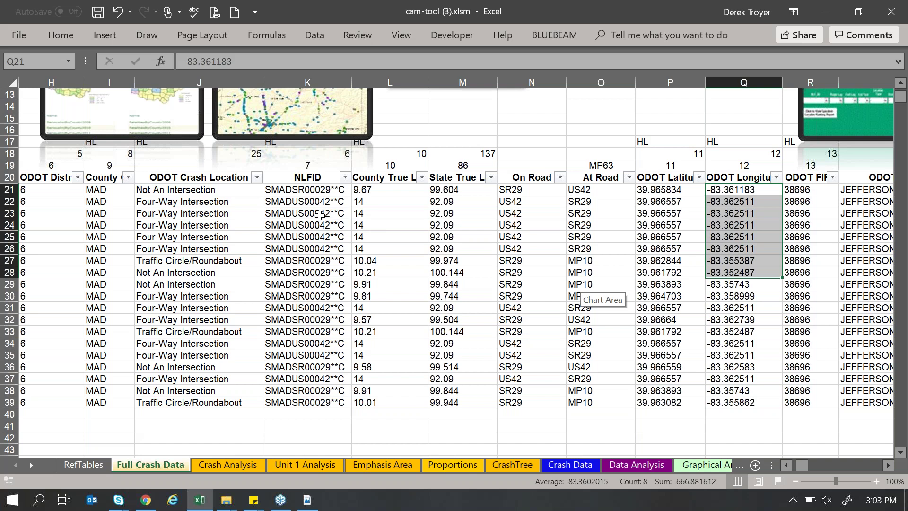
Examine the Full Crash Data columns from ODOT Longitude across to ODOT Number of Lanes.
{"action": "key", "text": "Right"}
{"action": "key", "text": "Right"}
{"action": "key", "text": "Right"}
{"action": "key", "text": "Right"}
{"action": "key", "text": "Right"}
{"action": "key", "text": "Right"}
{"action": "key", "text": "Right"}
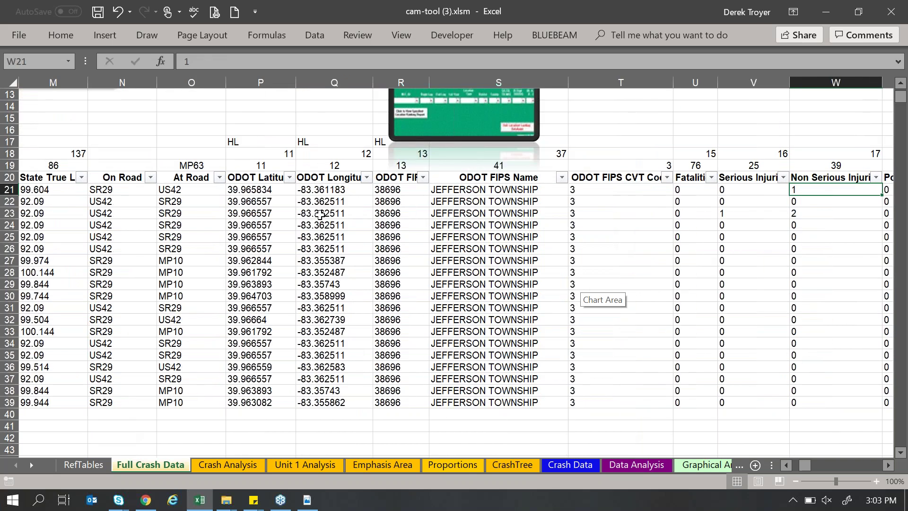
{"action": "key", "text": "Right"}
{"action": "key", "text": "Right"}
{"action": "key", "text": "Right"}
{"action": "key", "text": "Right"}
{"action": "key", "text": "Right"}
{"action": "key", "text": "Right"}
{"action": "key", "text": "Right"}
{"action": "key", "text": "Right"}
{"action": "key", "text": "Right"}
{"action": "key", "text": "Right"}
{"action": "key", "text": "Right"}
{"action": "key", "text": "Right"}
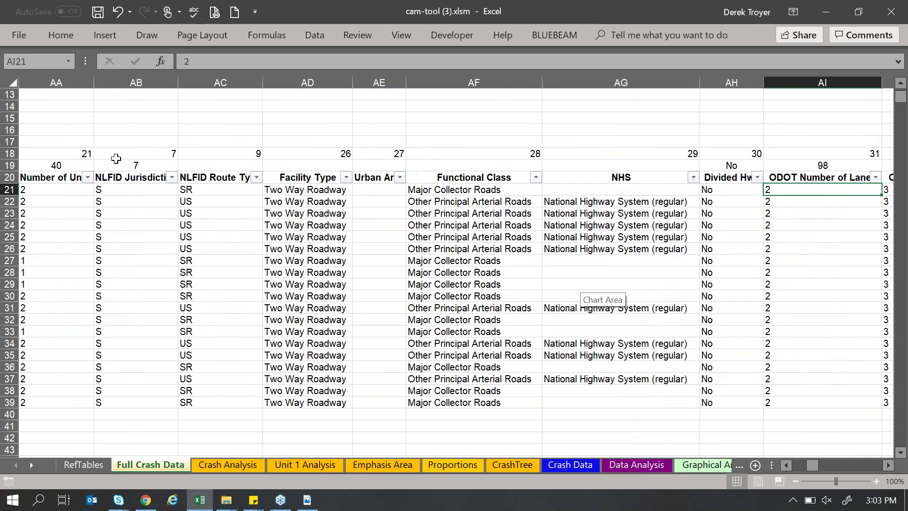
Search the column headers in row 20 for "bic" and close the search.
{"action": "left_click", "coordinate": [9, 178]}
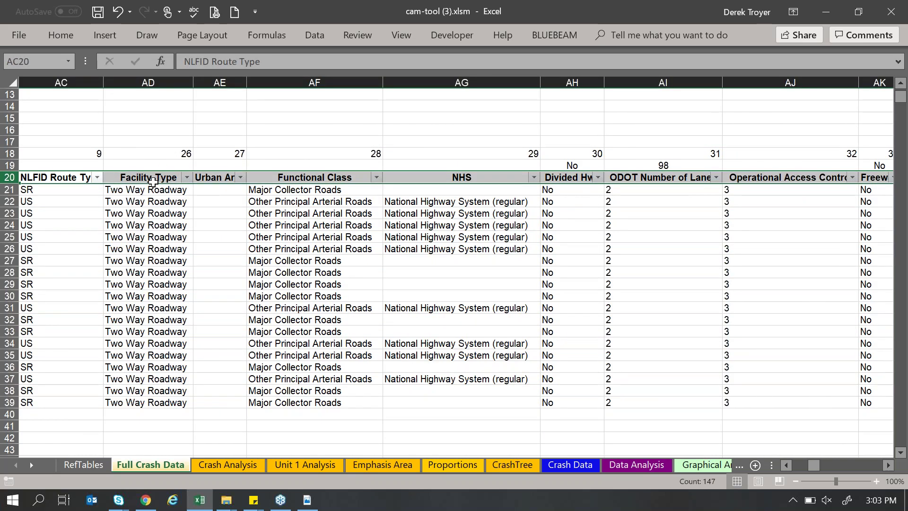
{"action": "key", "text": "ctrl+f"}
{"action": "type", "text": "bic"}
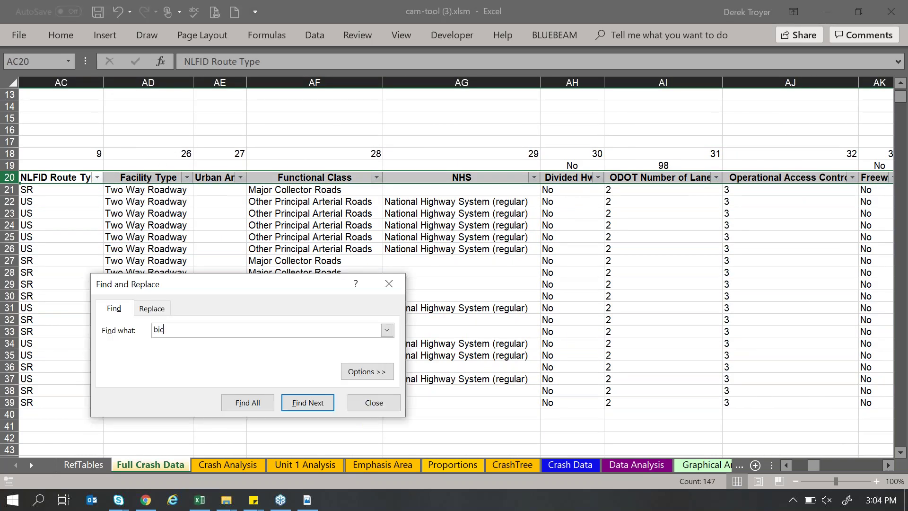
{"action": "key", "text": "Return"}
{"action": "key", "text": "Return"}
{"action": "key", "text": "BackSpace"}
{"action": "key", "text": "BackSpace"}
{"action": "key", "text": "BackSpace"}
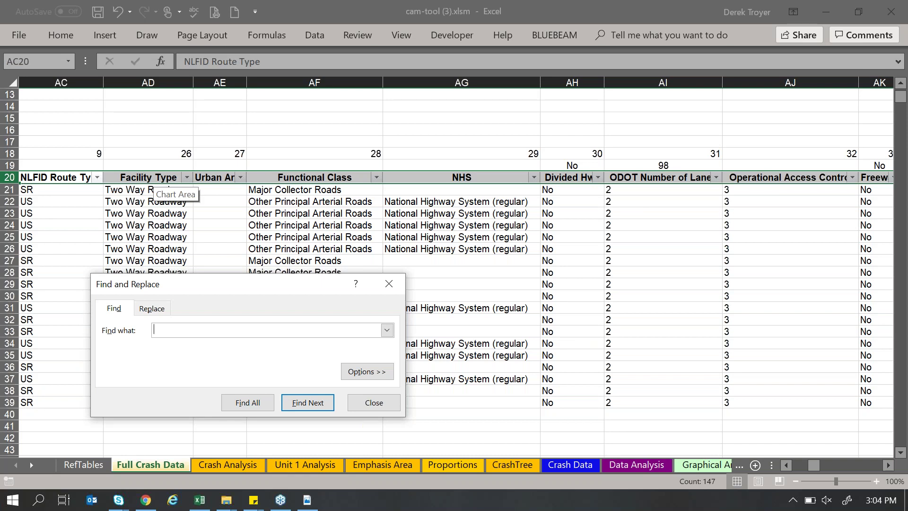
{"action": "key", "text": "Escape"}
{"action": "left_click", "coordinate": [230, 223]}
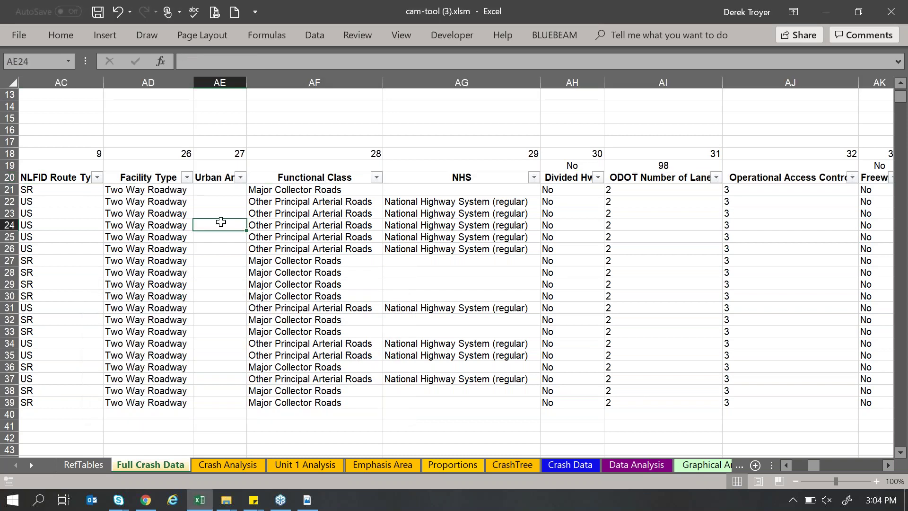
Return to the first columns and examine the Crash Type filter choices, closing the list without filtering.
{"action": "left_click_drag", "start_coordinate": [820, 462], "coordinate": [781, 466]}
{"action": "left_click", "coordinate": [591, 332]}
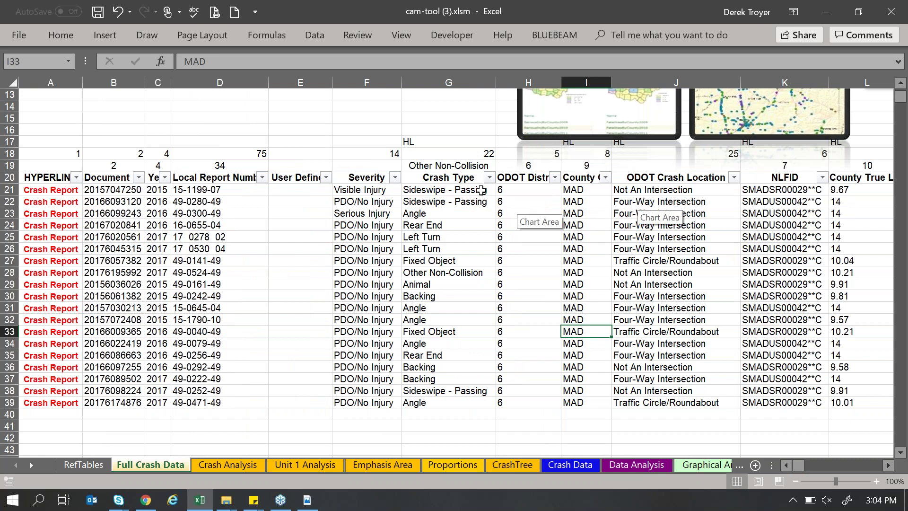
{"action": "left_click", "coordinate": [466, 189]}
{"action": "left_click", "coordinate": [489, 177]}
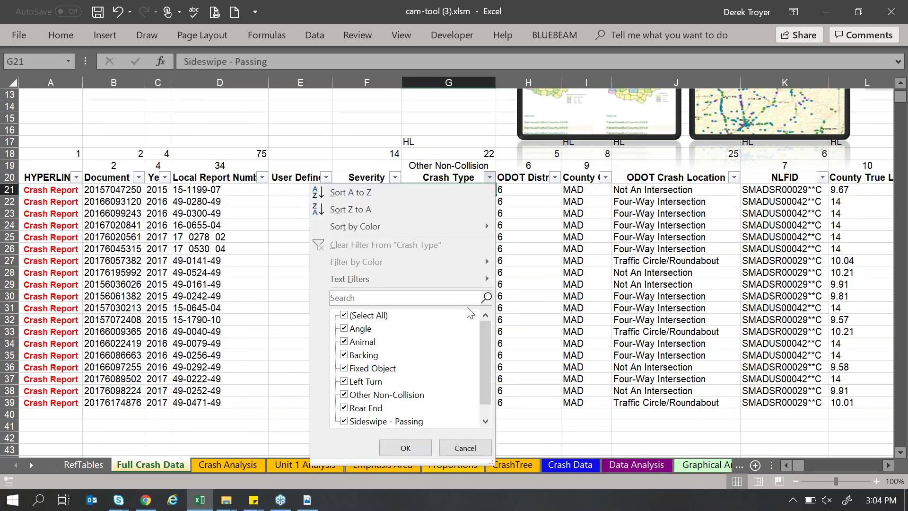
{"action": "left_click_drag", "start_coordinate": [488, 330], "coordinate": [484, 361]}
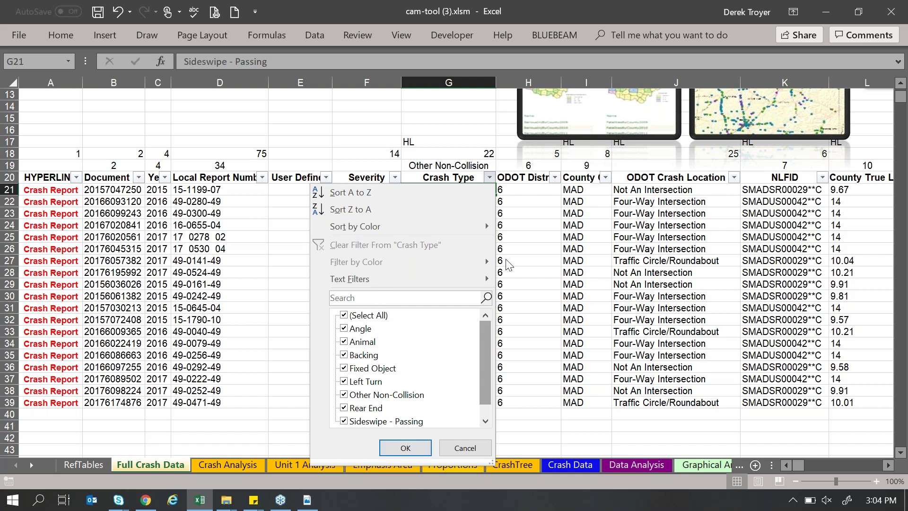
{"action": "left_click_drag", "start_coordinate": [486, 327], "coordinate": [484, 336]}
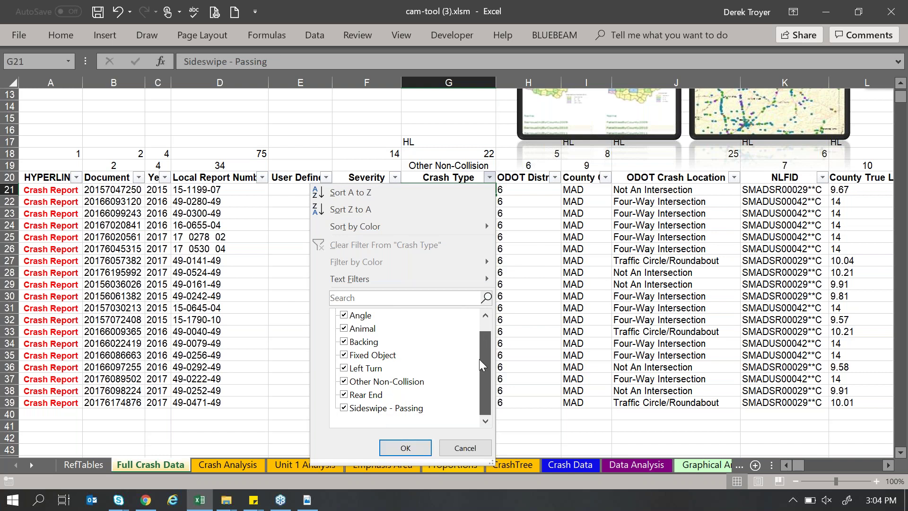
{"action": "scroll", "coordinate": [479, 359], "scroll_direction": "up", "scroll_amount": 1}
{"action": "key", "text": "Escape"}
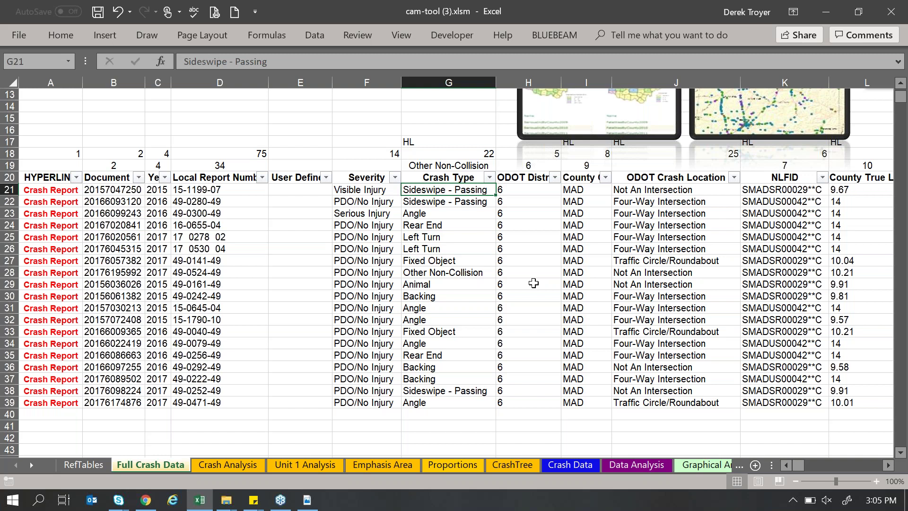
Switch back to TIMS in Chrome, return to the Crash Data Search page, and expand the Month choices to review the date criteria.
{"action": "left_click", "coordinate": [145, 500]}
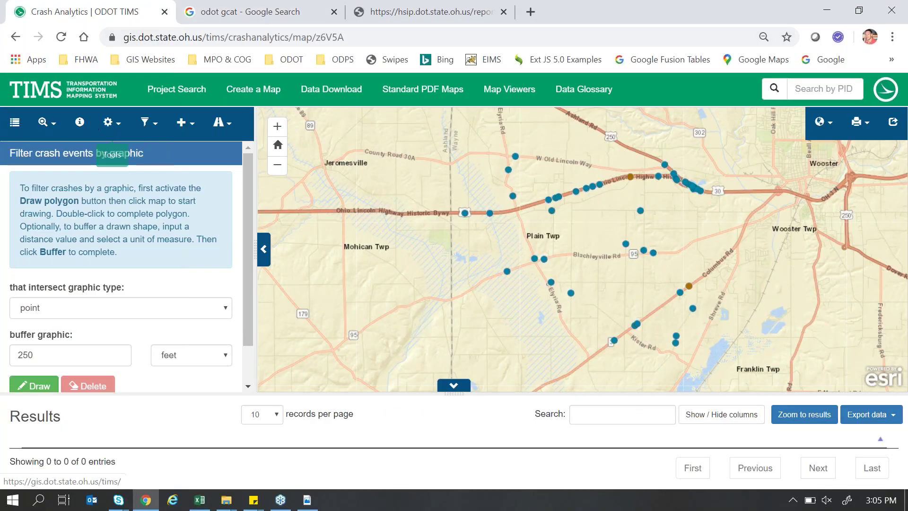
{"action": "left_click", "coordinate": [11, 37]}
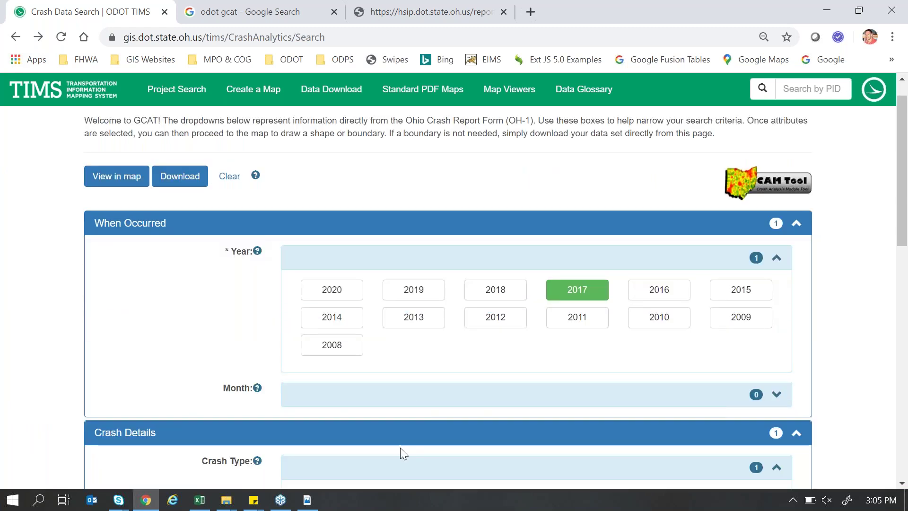
{"action": "left_click", "coordinate": [411, 404]}
{"action": "scroll", "coordinate": [489, 403], "scroll_direction": "down", "scroll_amount": 4}
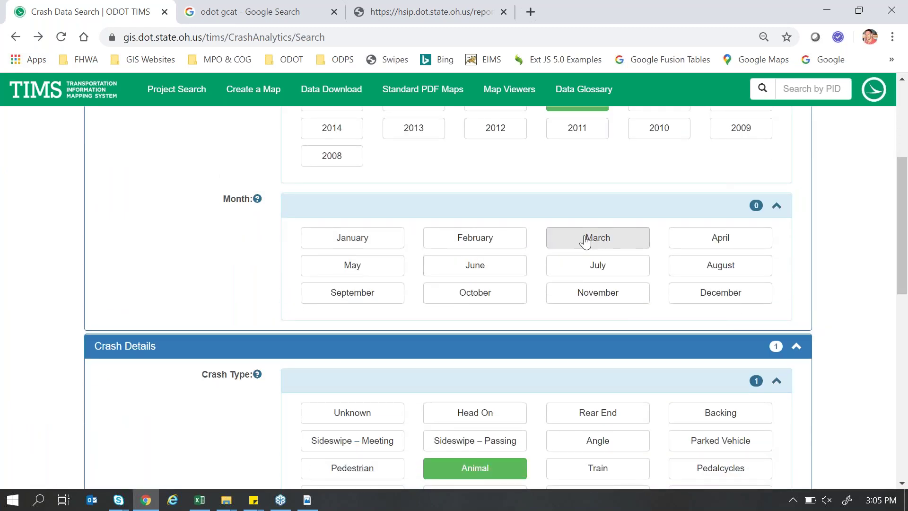
{"action": "scroll", "coordinate": [588, 237], "scroll_direction": "up", "scroll_amount": 1}
{"action": "scroll", "coordinate": [549, 377], "scroll_direction": "up", "scroll_amount": 3}
{"action": "scroll", "coordinate": [550, 372], "scroll_direction": "down", "scroll_amount": 2}
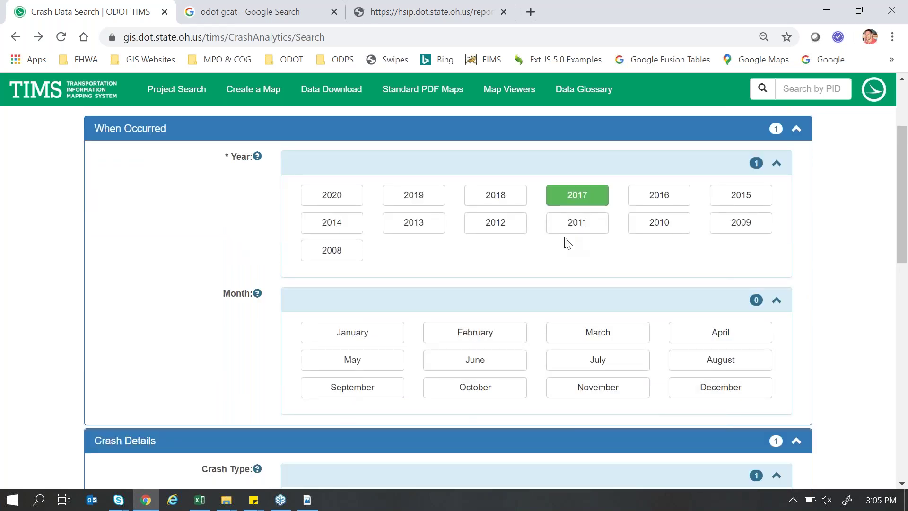